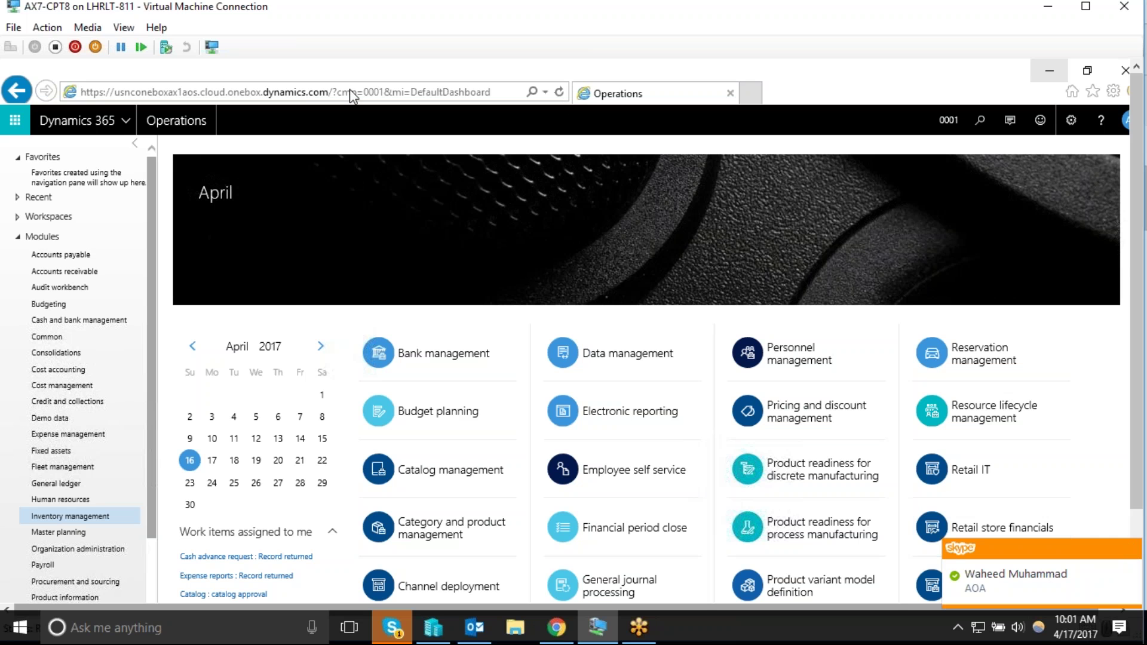
# Step: Show the virtual machine in full screen and open the Legal entities page of Organization administration
pyautogui.click(123, 28)
pyautogui.click(155, 44)
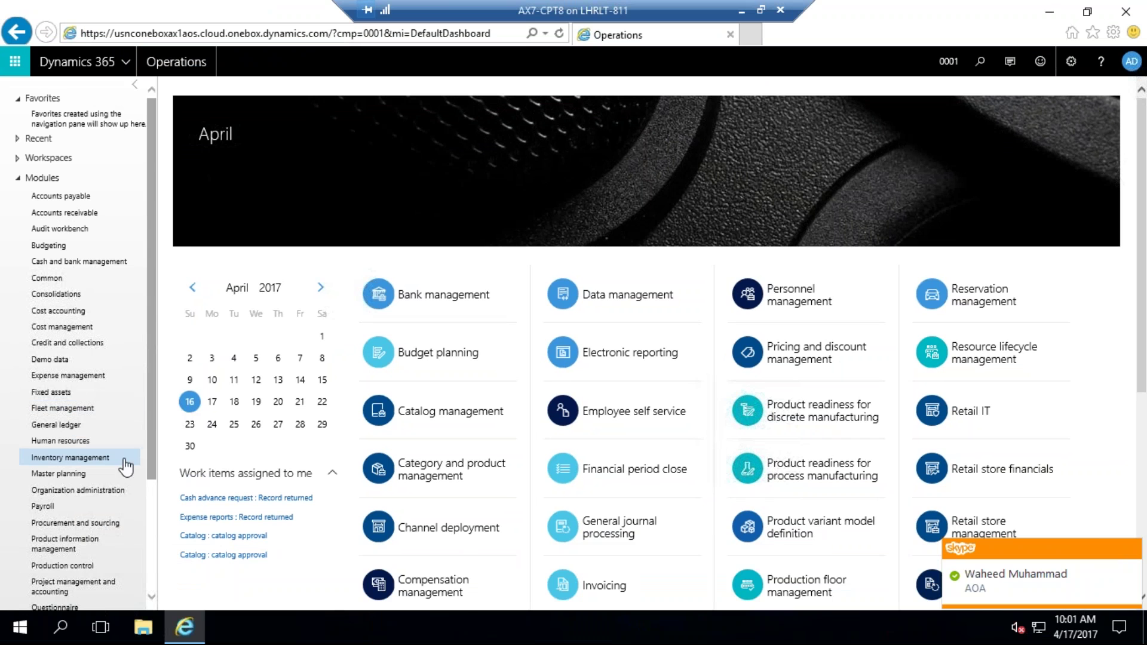
pyautogui.click(88, 493)
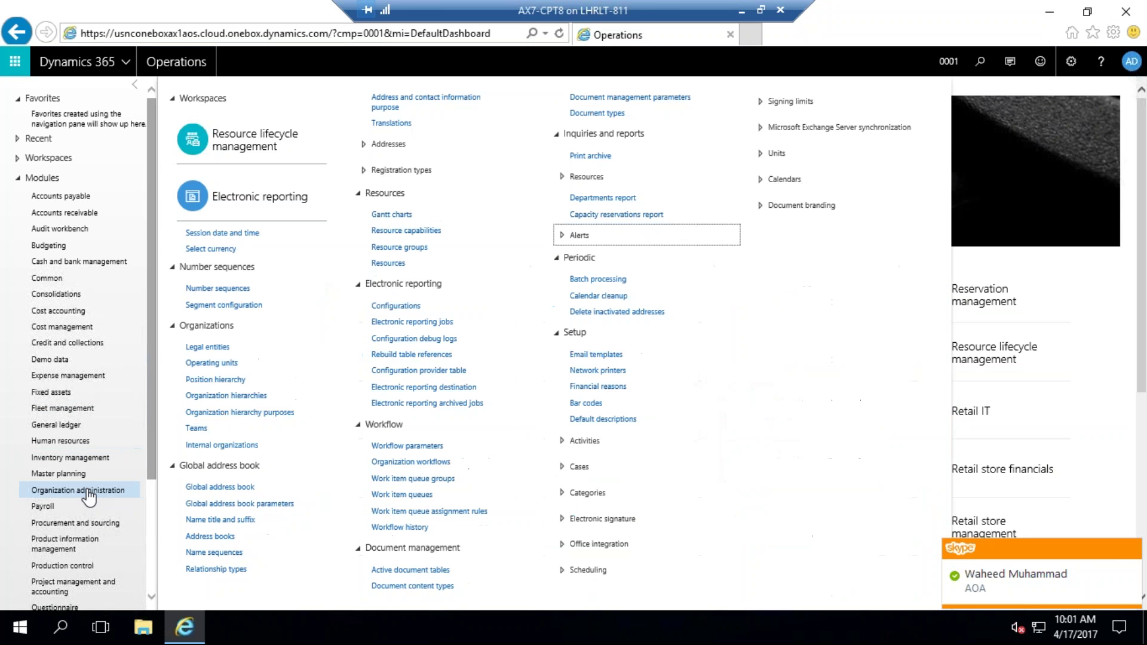
pyautogui.click(209, 347)
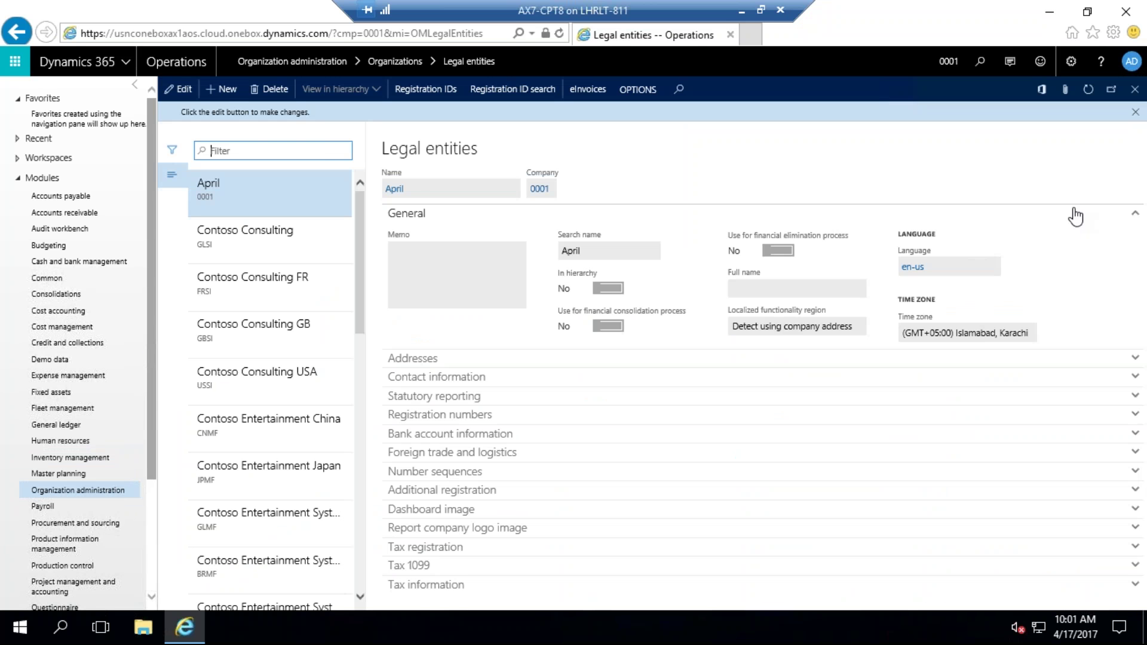
# Step: View the creation form for a new legal entity and close it without creating one
pyautogui.click(231, 90)
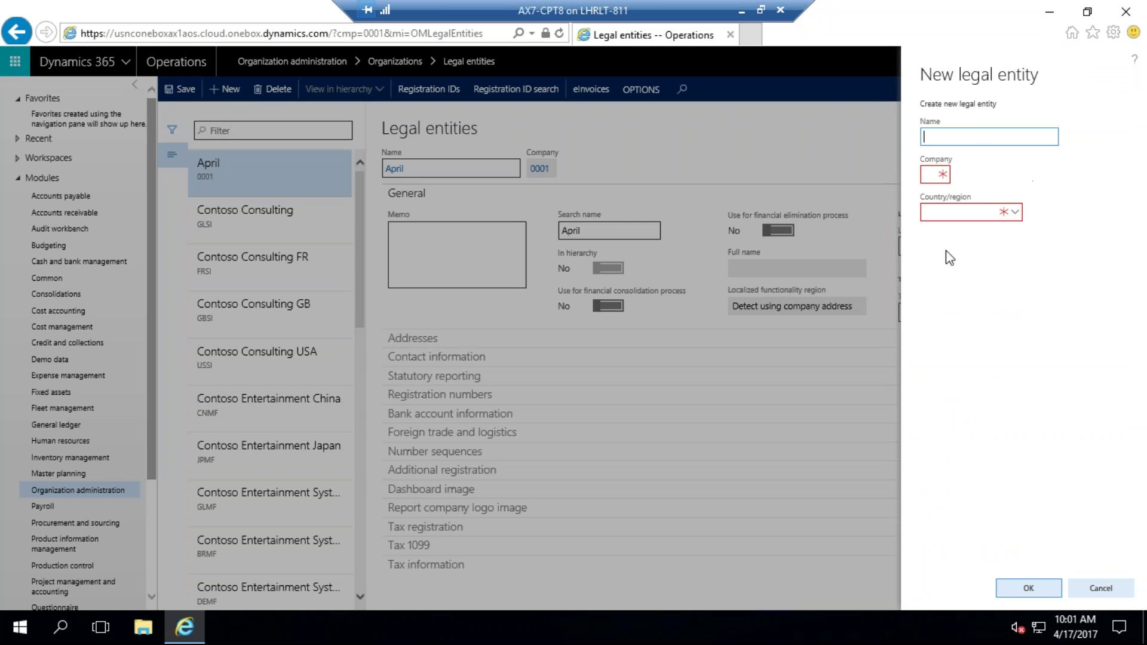
pyautogui.click(1105, 592)
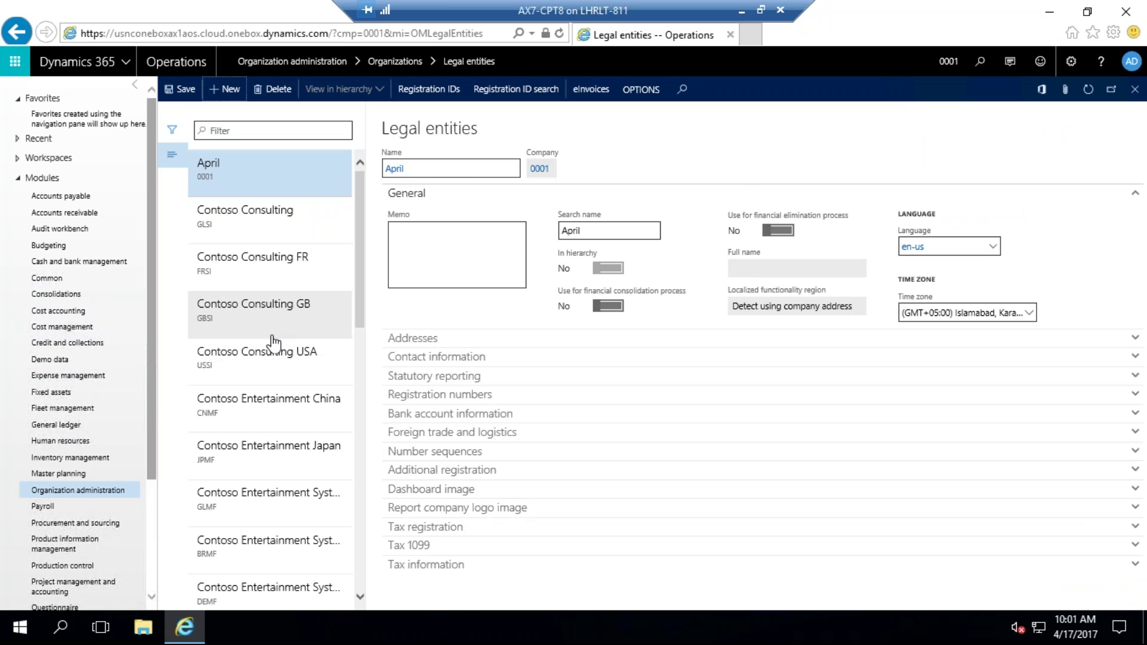
# Step: Review the General ledger setup for company 0001 on the Ledger and Journal names pages
pyautogui.click(58, 425)
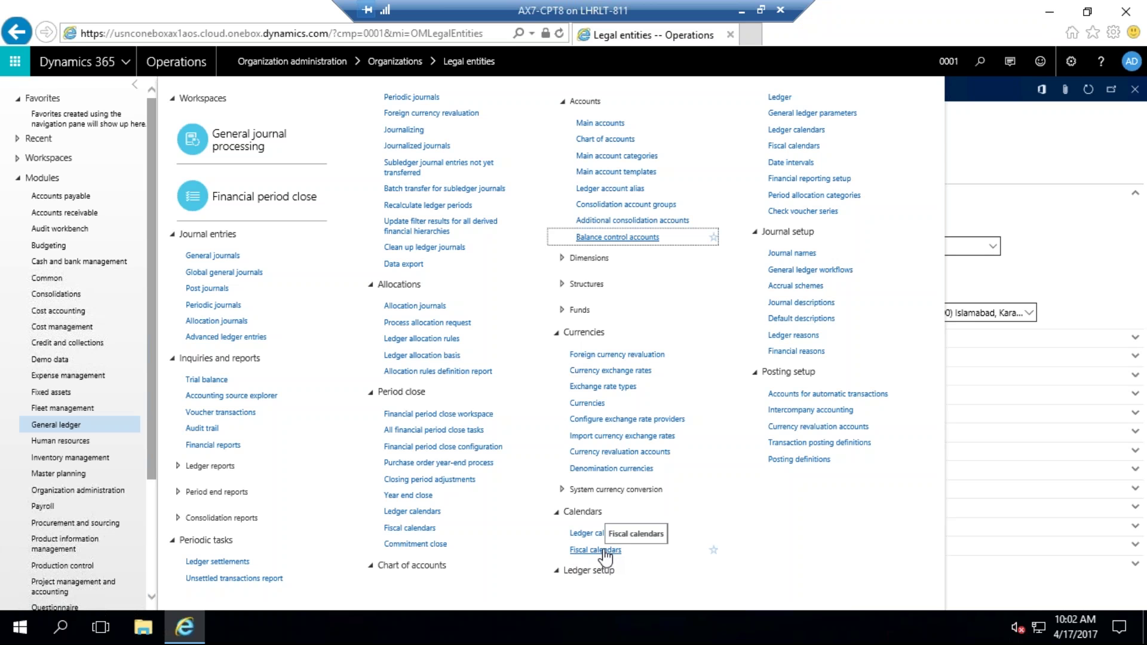
pyautogui.click(780, 98)
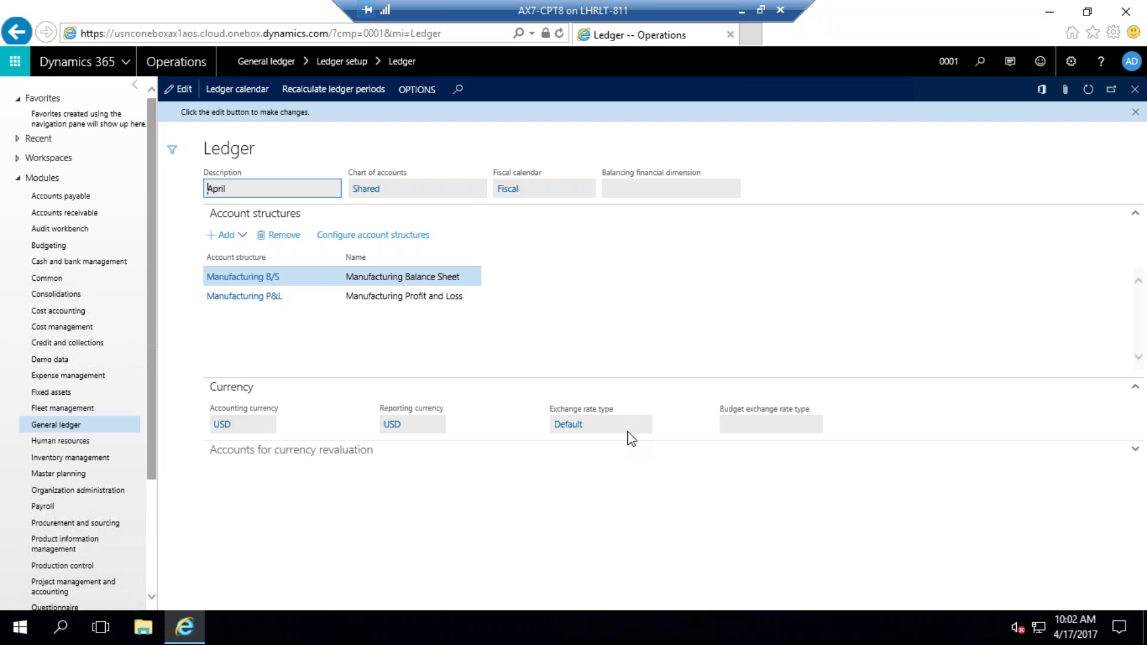
pyautogui.click(63, 425)
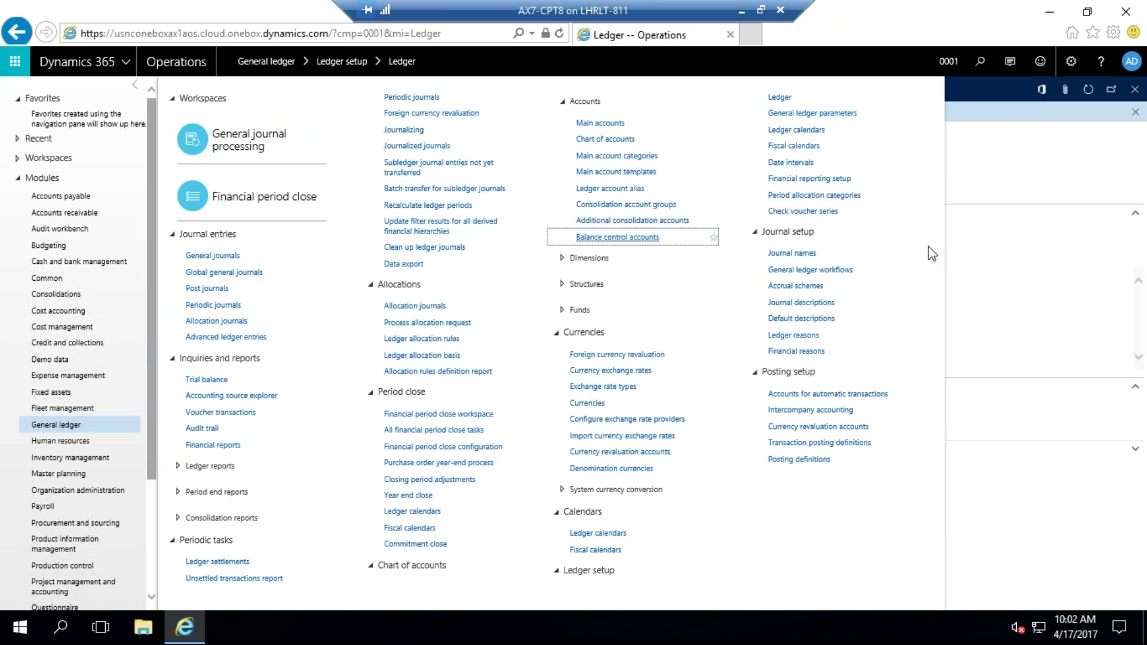
pyautogui.click(791, 253)
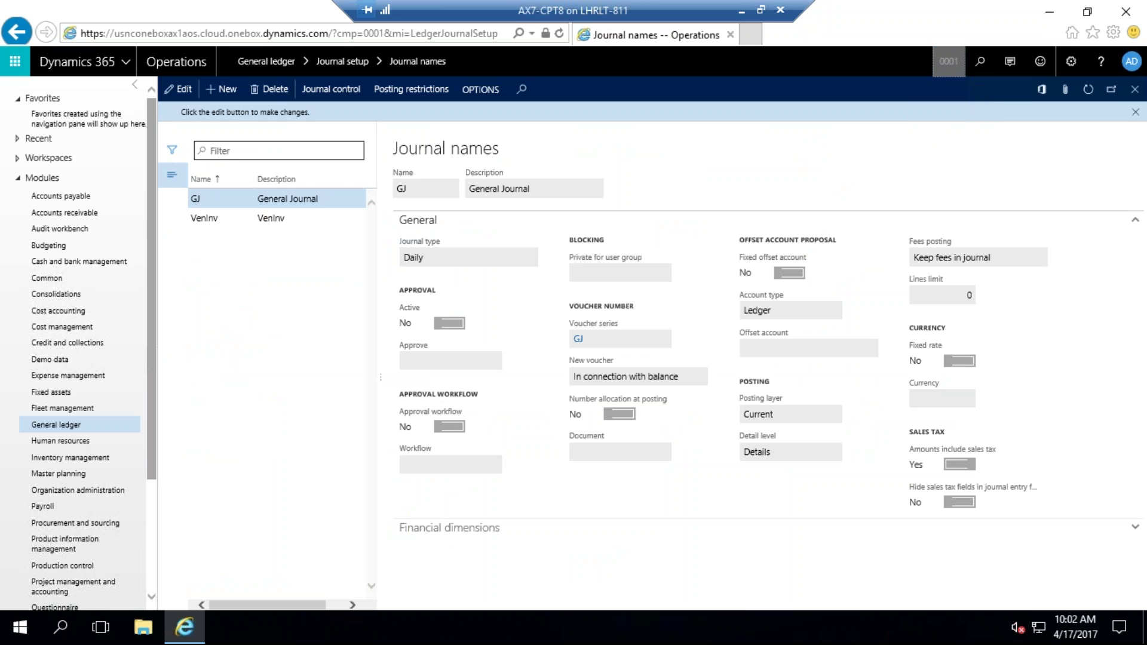
# Step: Switch the active company to 0002
pyautogui.click(945, 62)
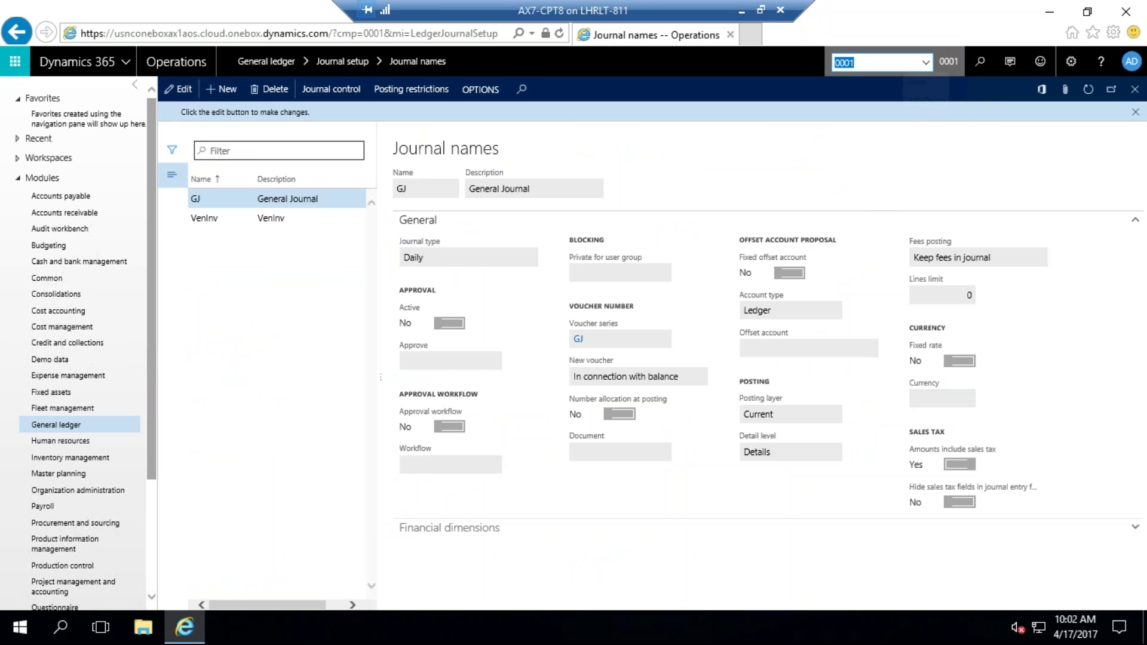
pyautogui.write('0002')
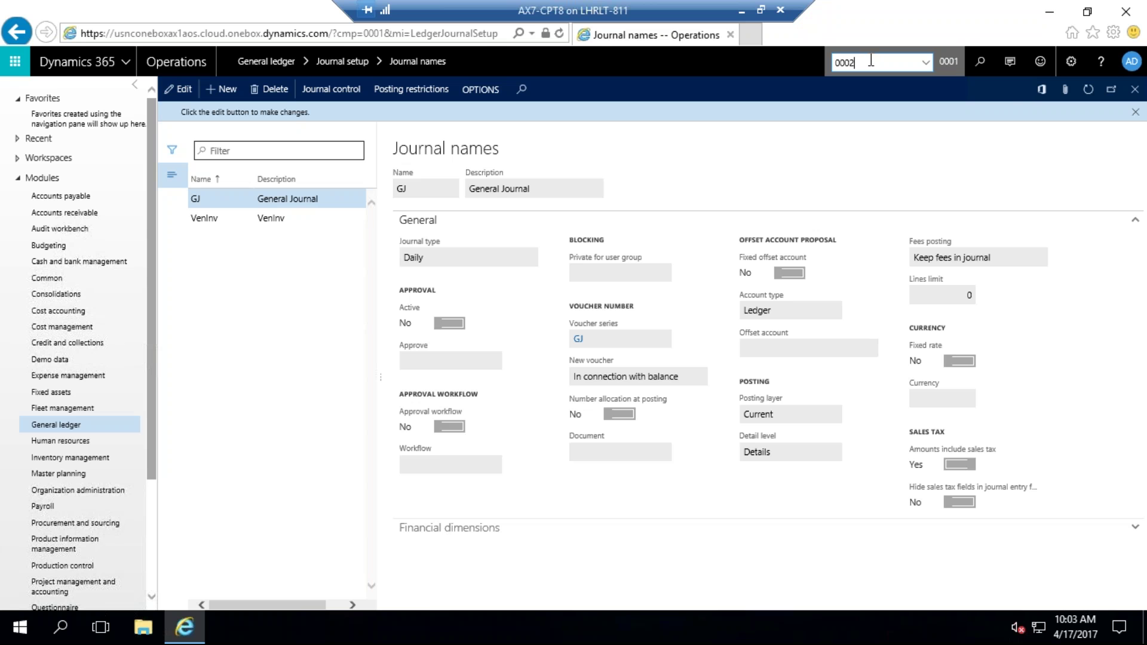
pyautogui.click(926, 63)
pyautogui.click(898, 82)
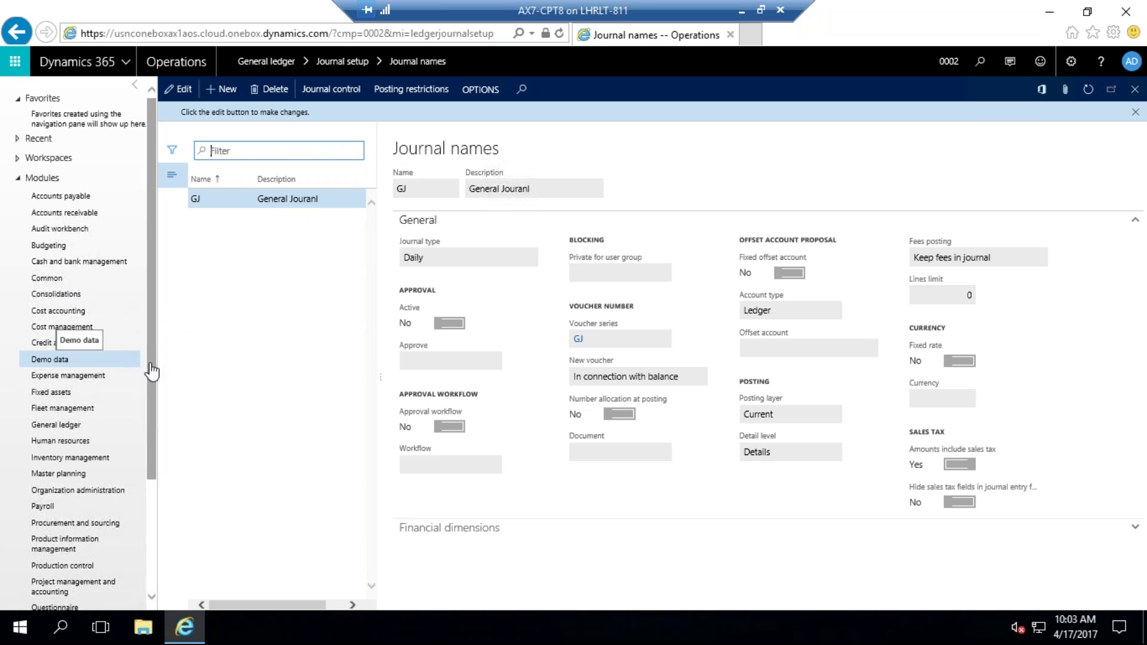
# Step: Open the General ledger trial balance and calculate the balances for the Main Account dimension set
pyautogui.scroll(-2, 155, 371)
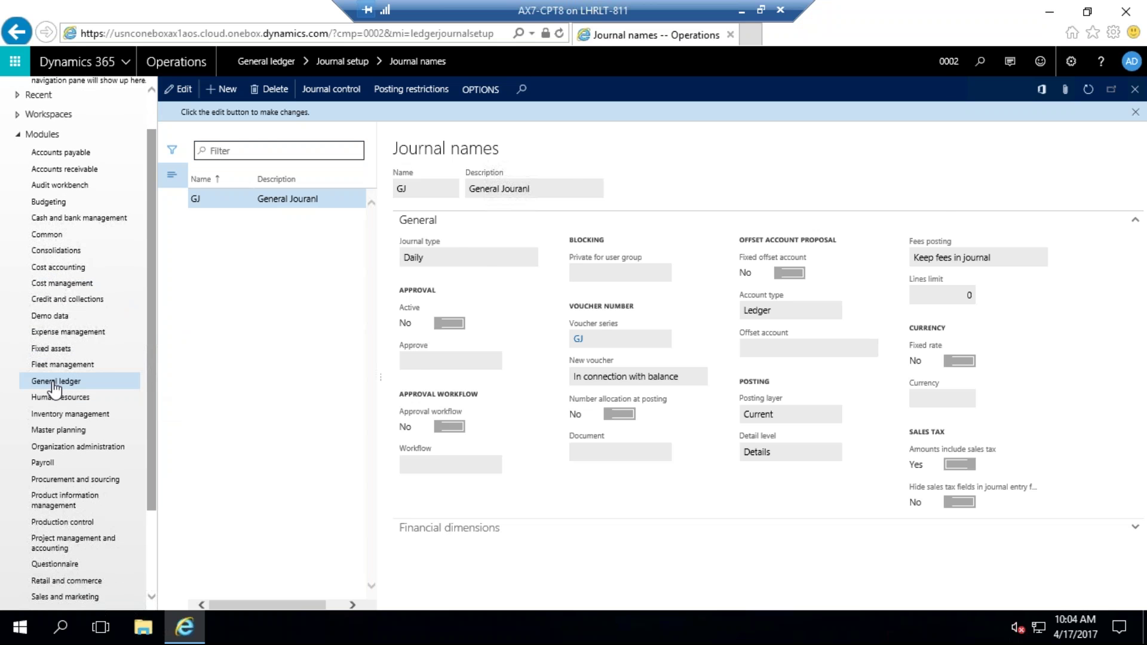
pyautogui.click(56, 383)
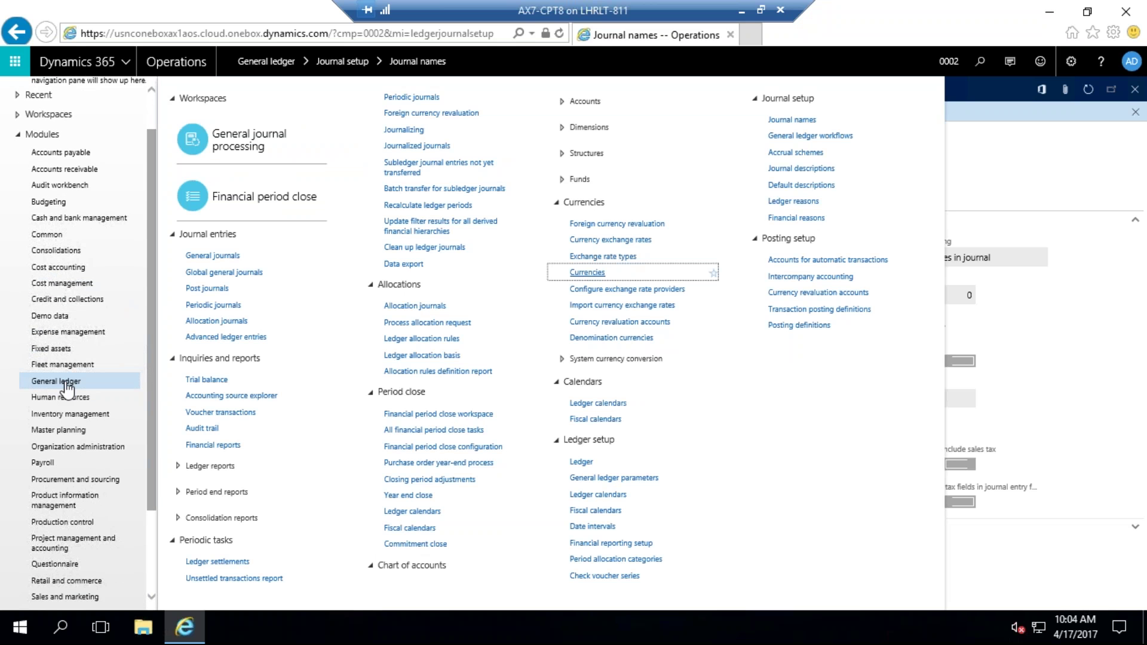
pyautogui.click(206, 380)
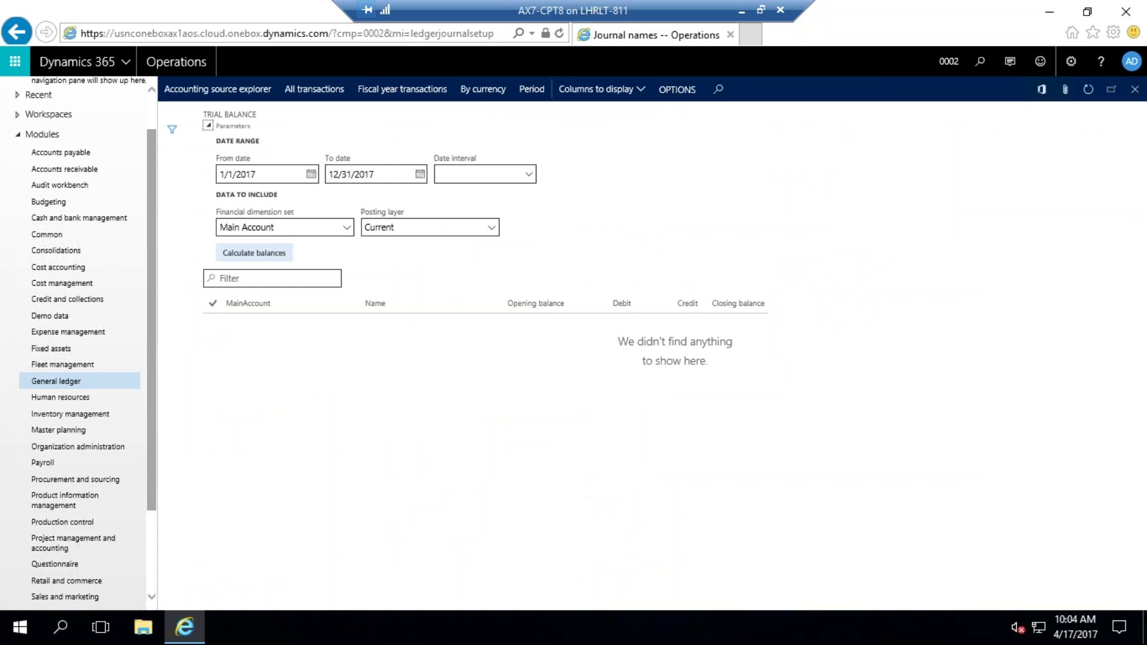
pyautogui.click(240, 344)
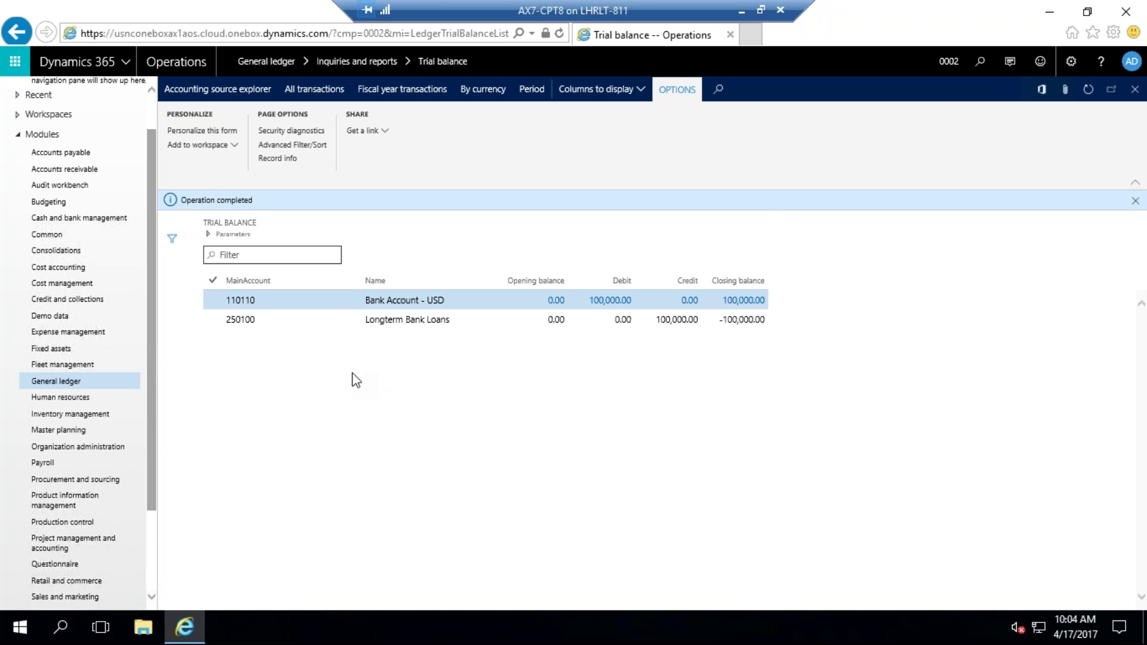
# Step: Open the vendor's record from the All vendors list in Accounts payable
pyautogui.click(78, 154)
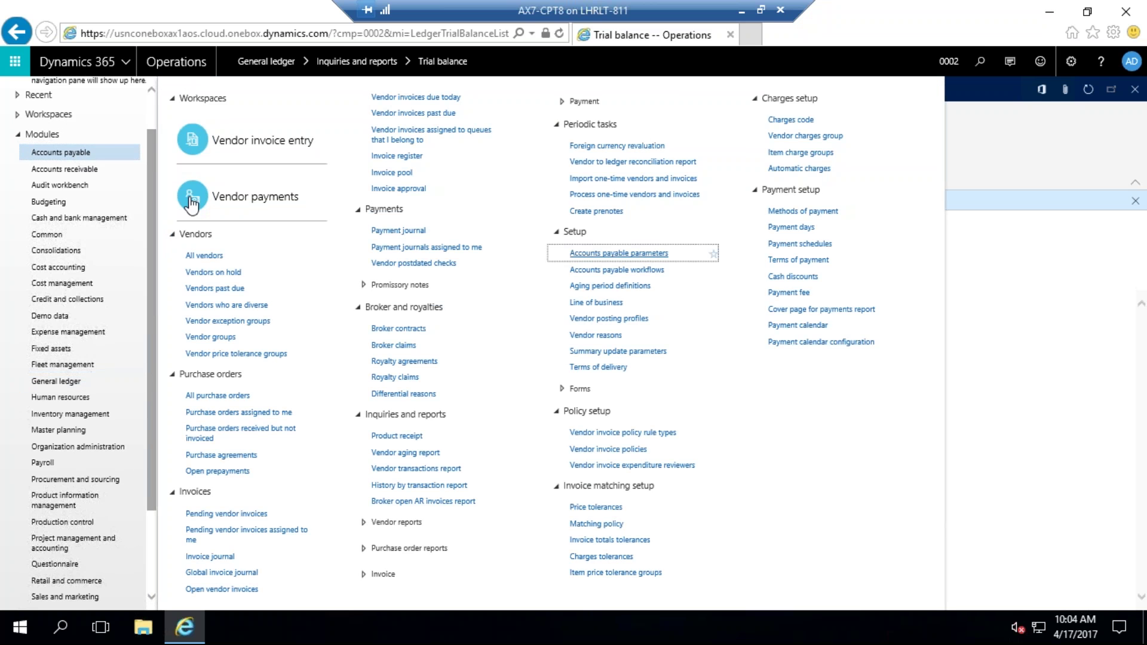
pyautogui.click(214, 257)
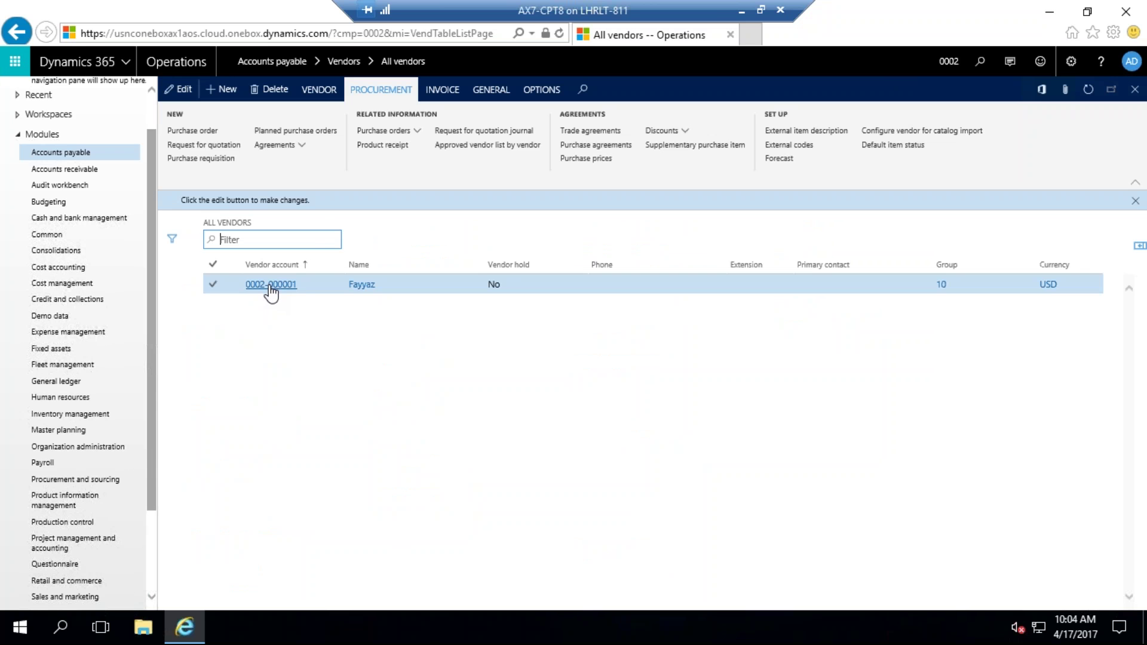
pyautogui.click(269, 287)
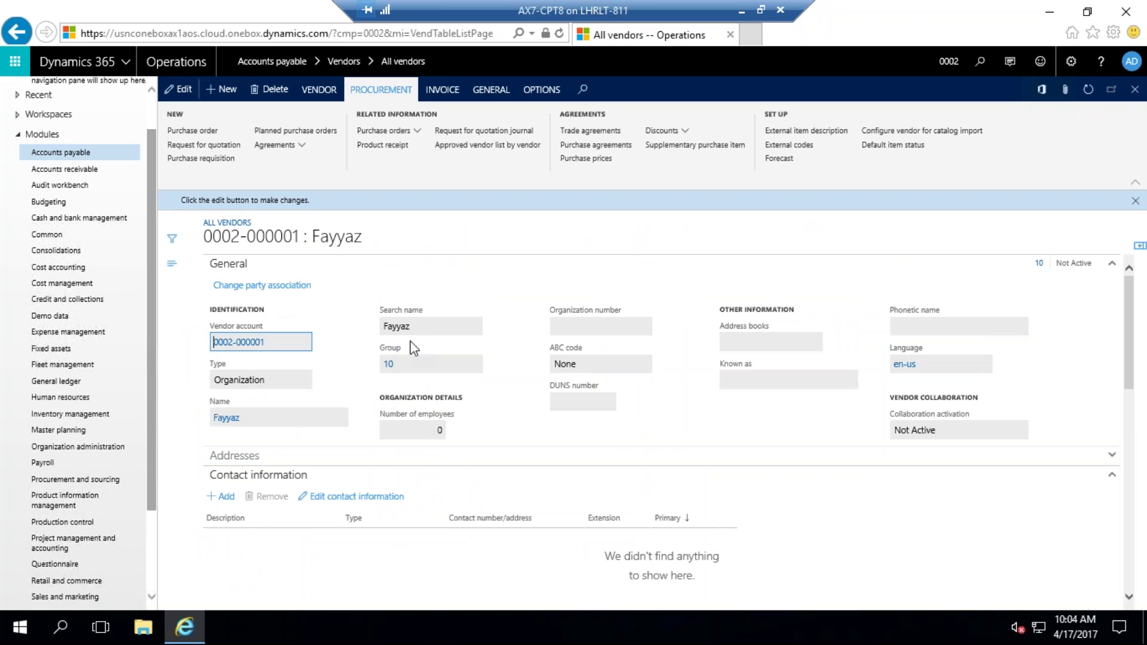
# Step: Follow the vendor's group 10 to its Vendor groups entry and open its N180D terms of payment
pyautogui.moveTo(421, 371)
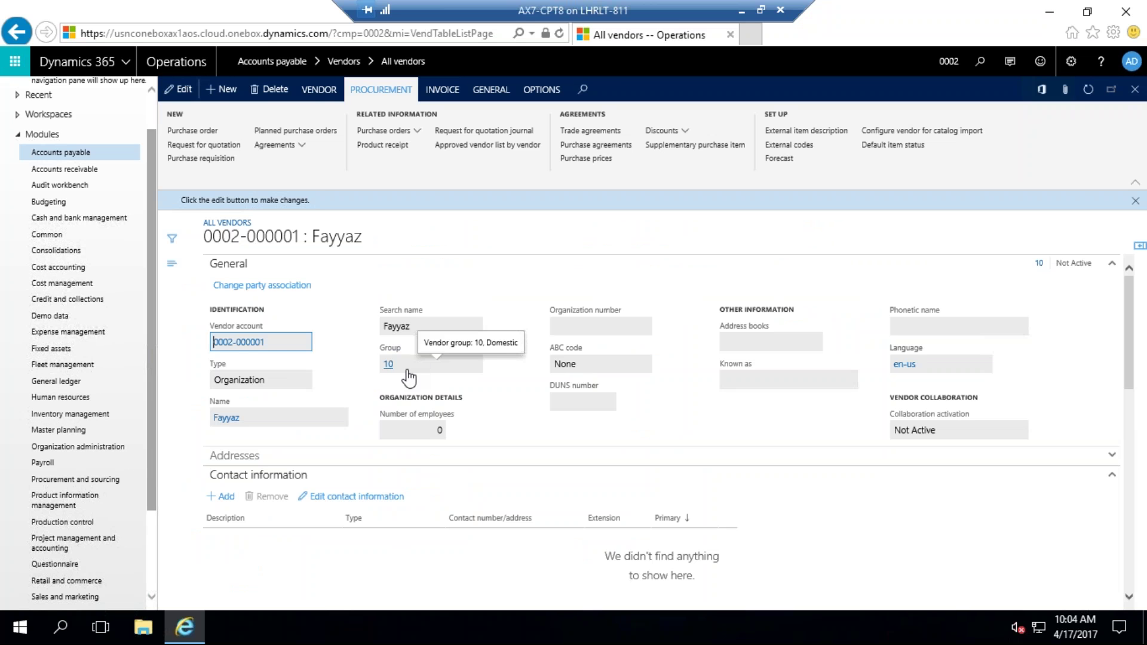
pyautogui.click(388, 366)
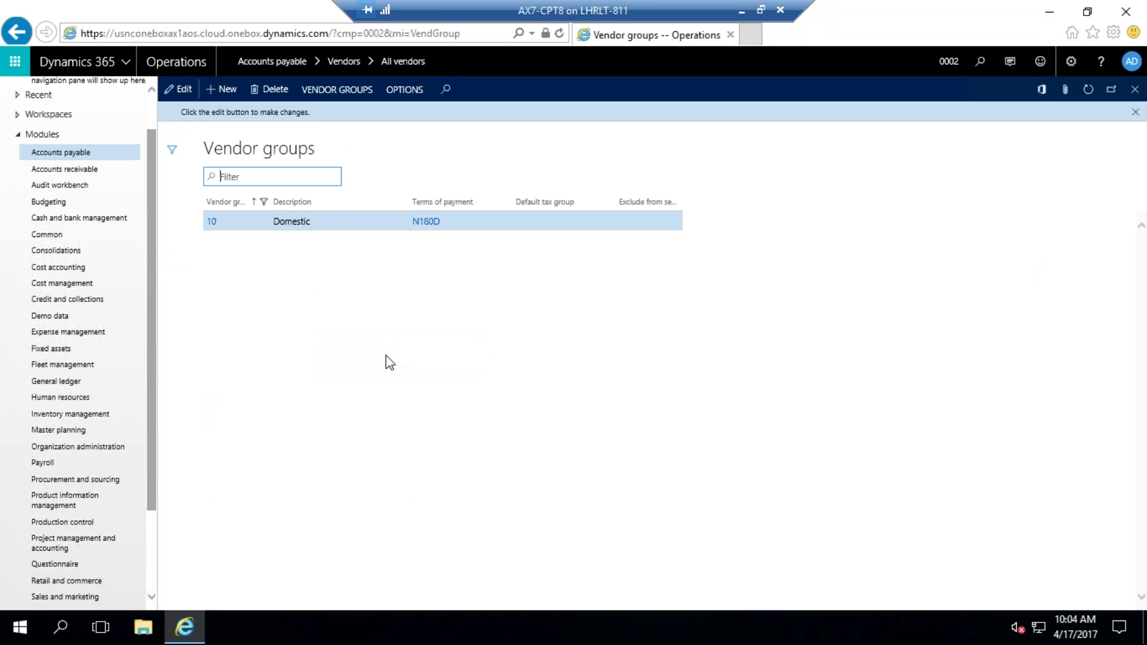
pyautogui.moveTo(276, 223); pyautogui.dragTo(320, 221)
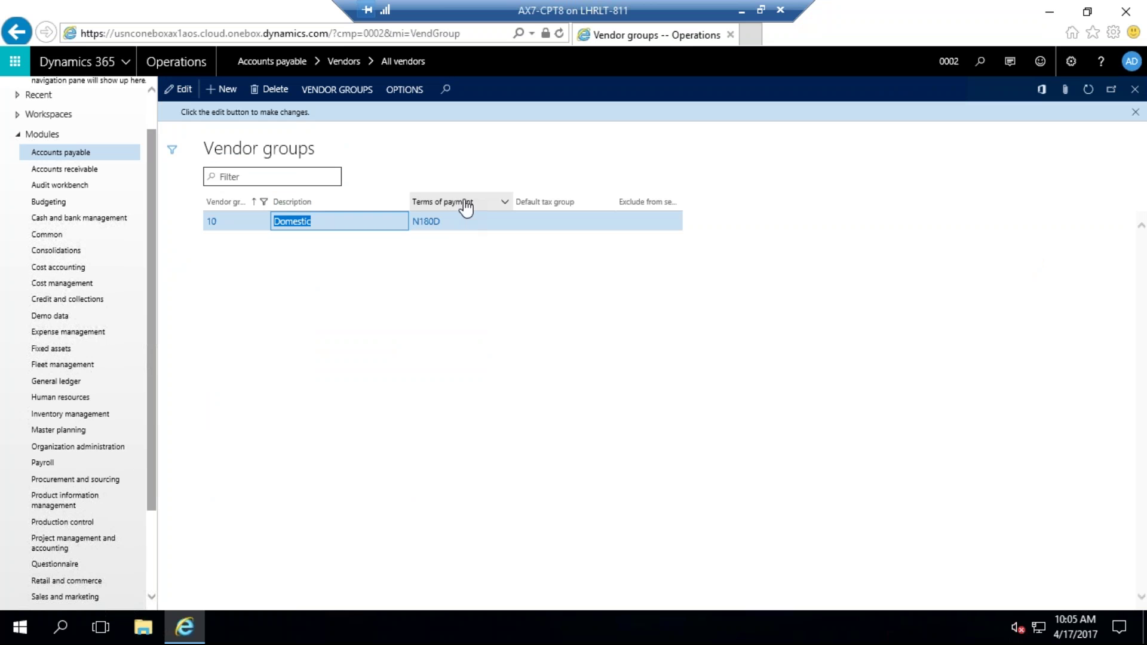
pyautogui.click(424, 223)
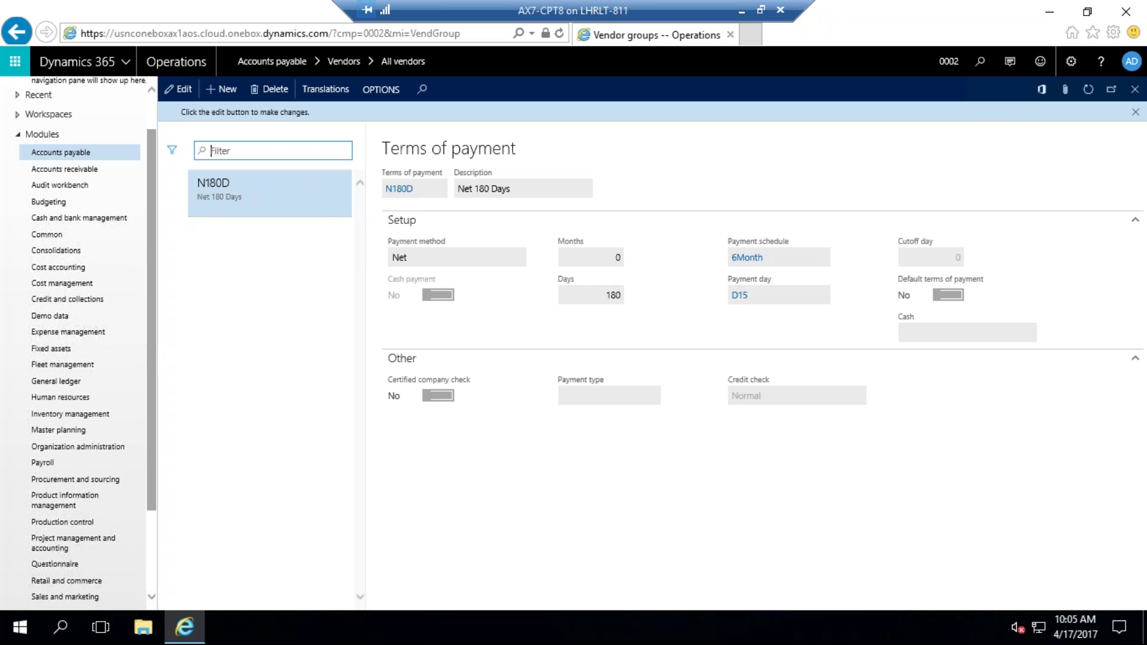
# Step: Put the N180D terms of payment in edit mode and review the available payment methods, keeping Net
pyautogui.click(184, 96)
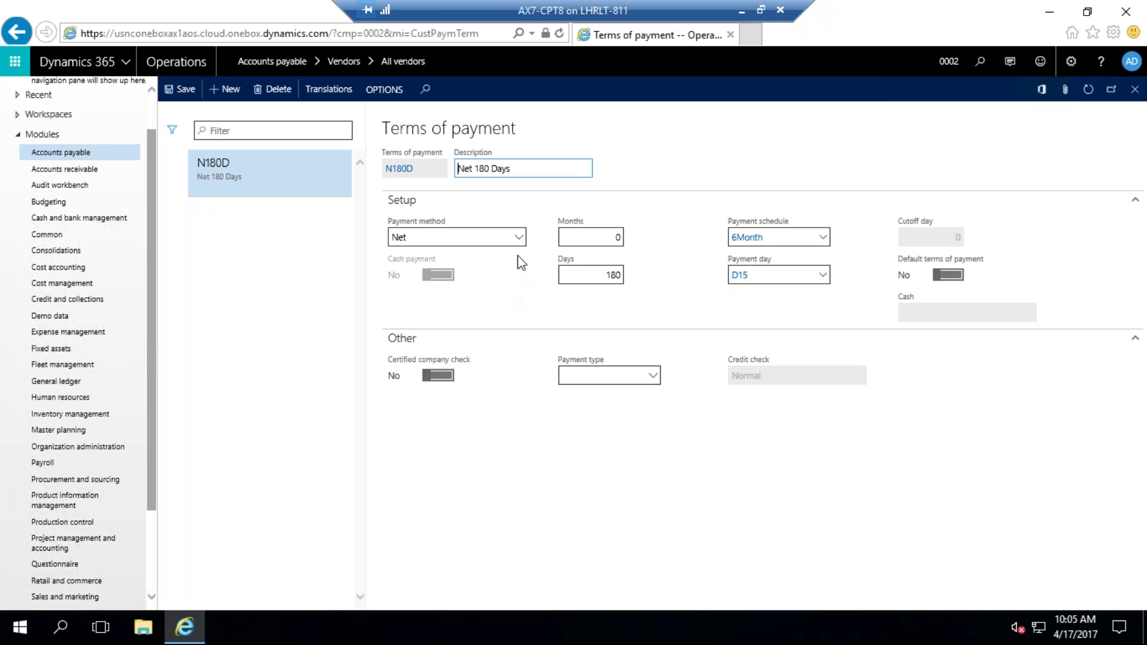
pyautogui.click(517, 237)
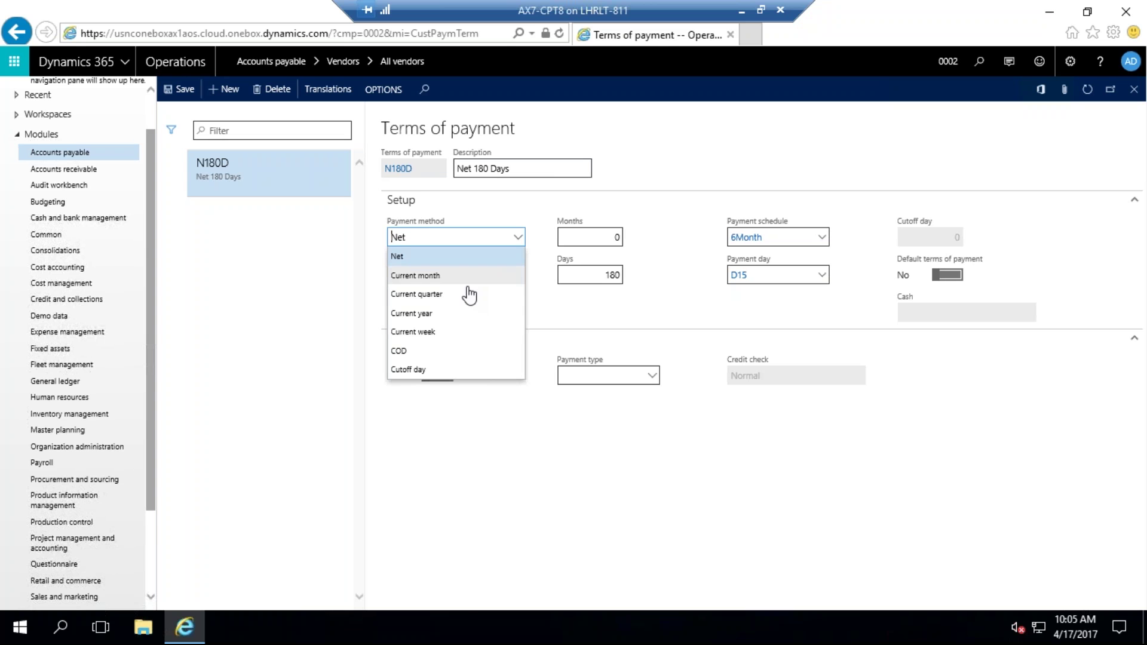
pyautogui.click(245, 586)
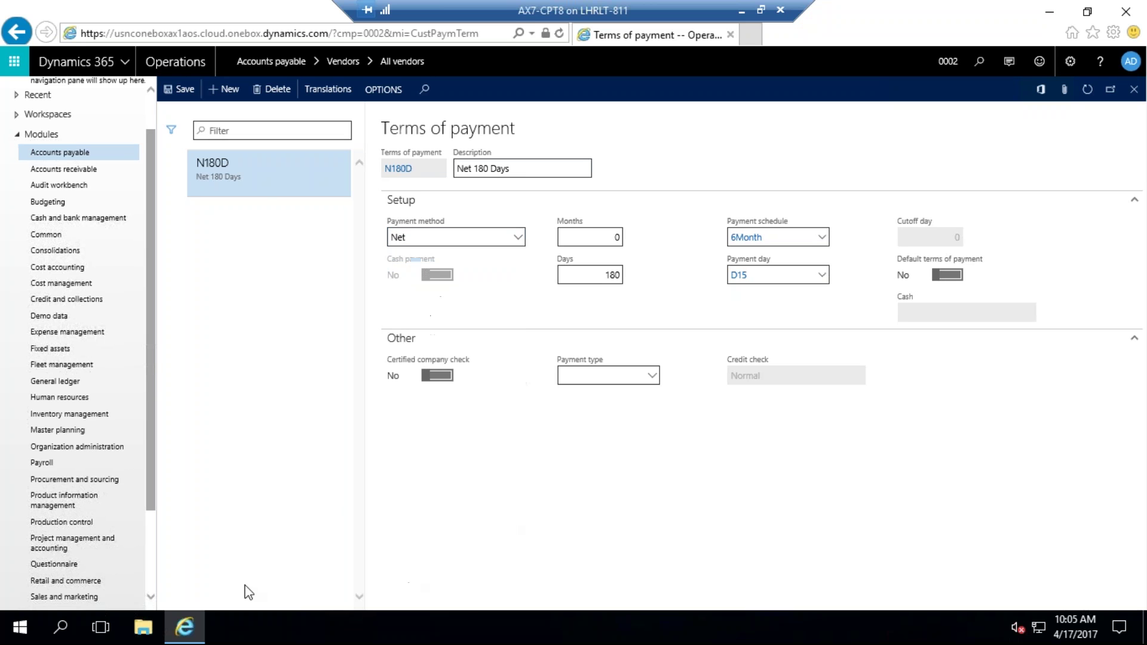
# Step: Find Notepad with the Windows search and bring up an empty Notepad window
pyautogui.click(63, 628)
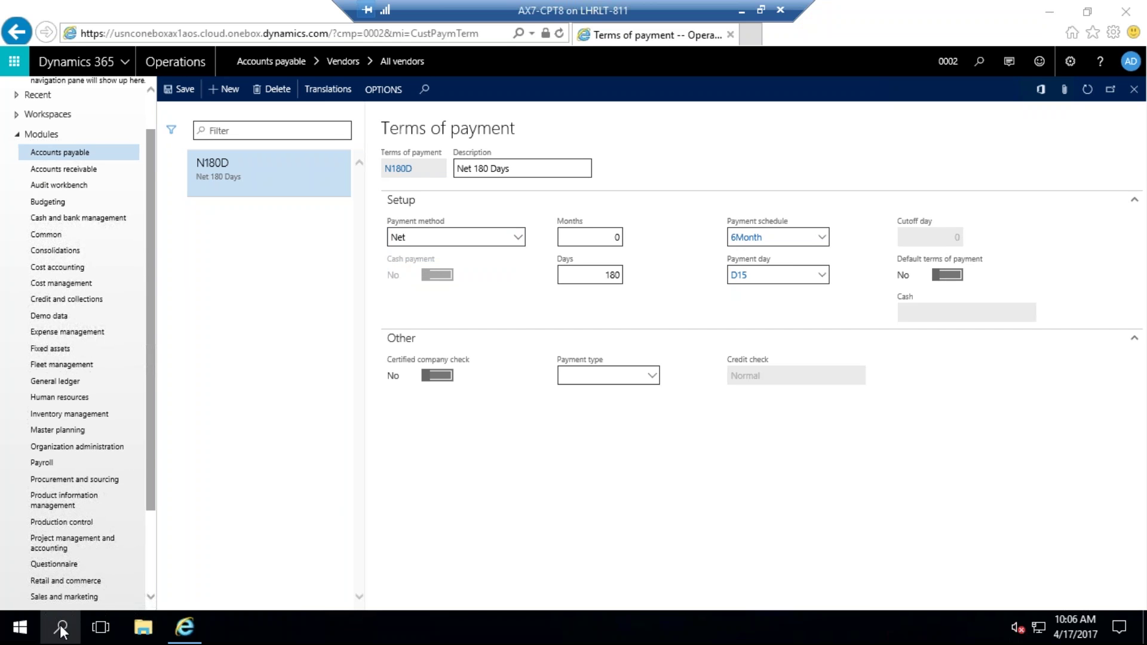
pyautogui.click(62, 628)
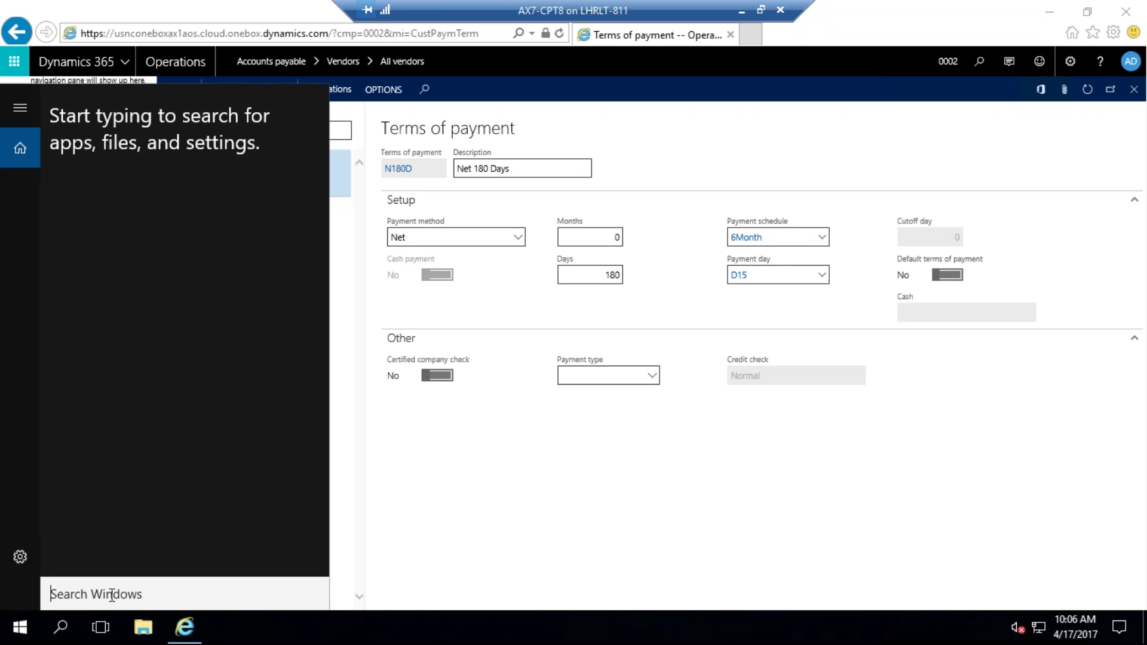
pyautogui.write('n')
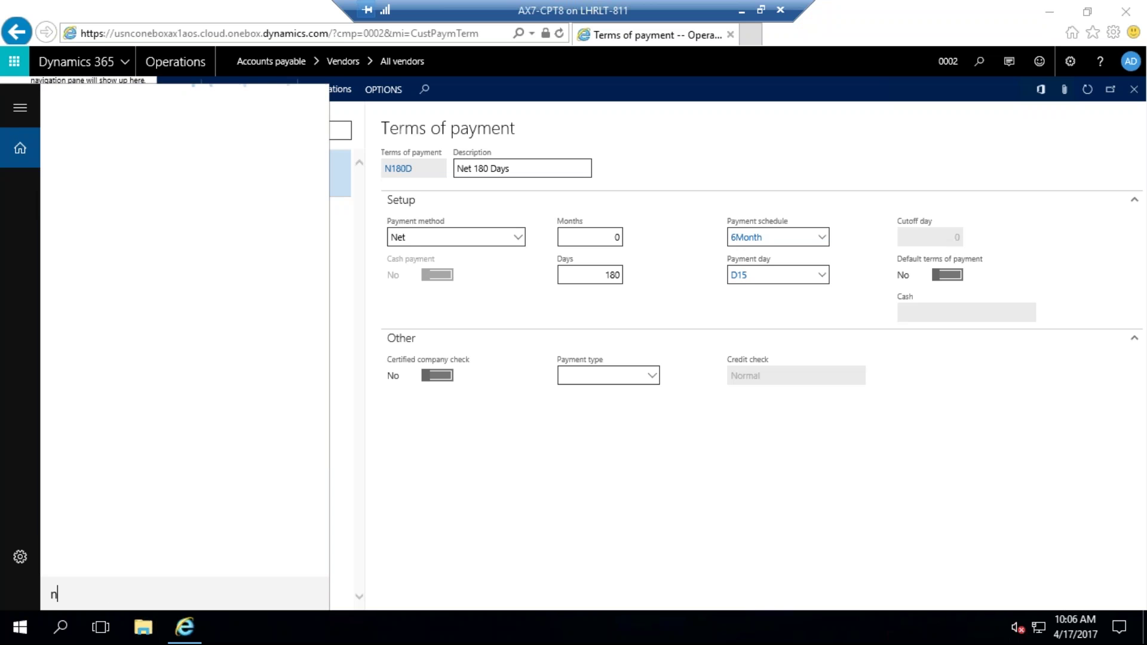
pyautogui.write('otepad')
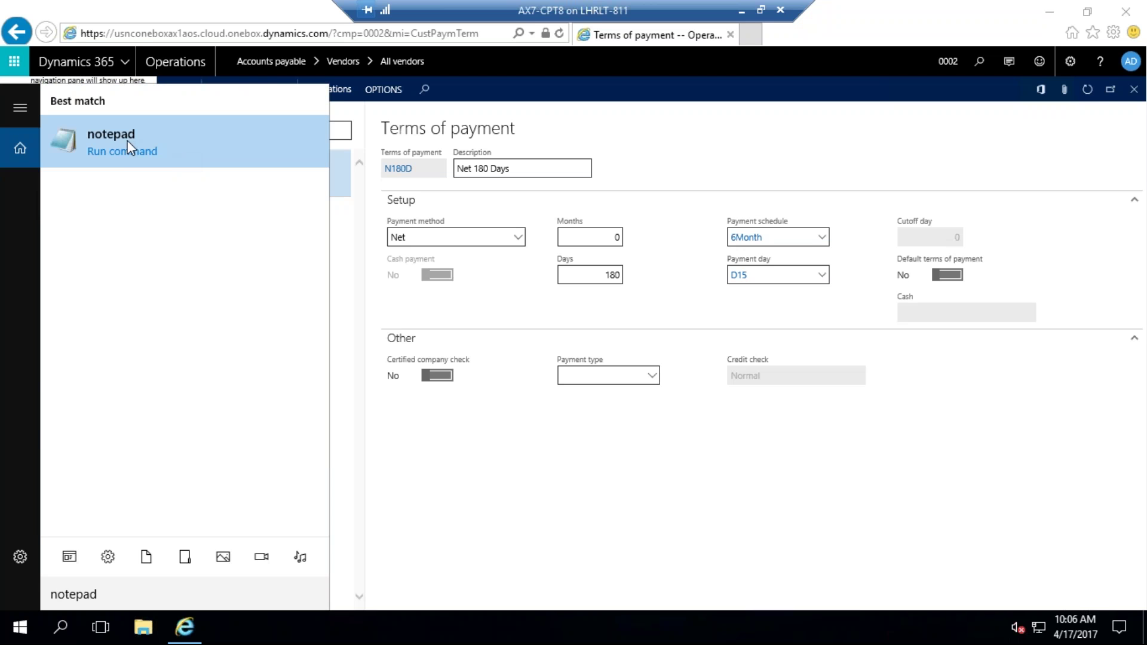
pyautogui.click(127, 141)
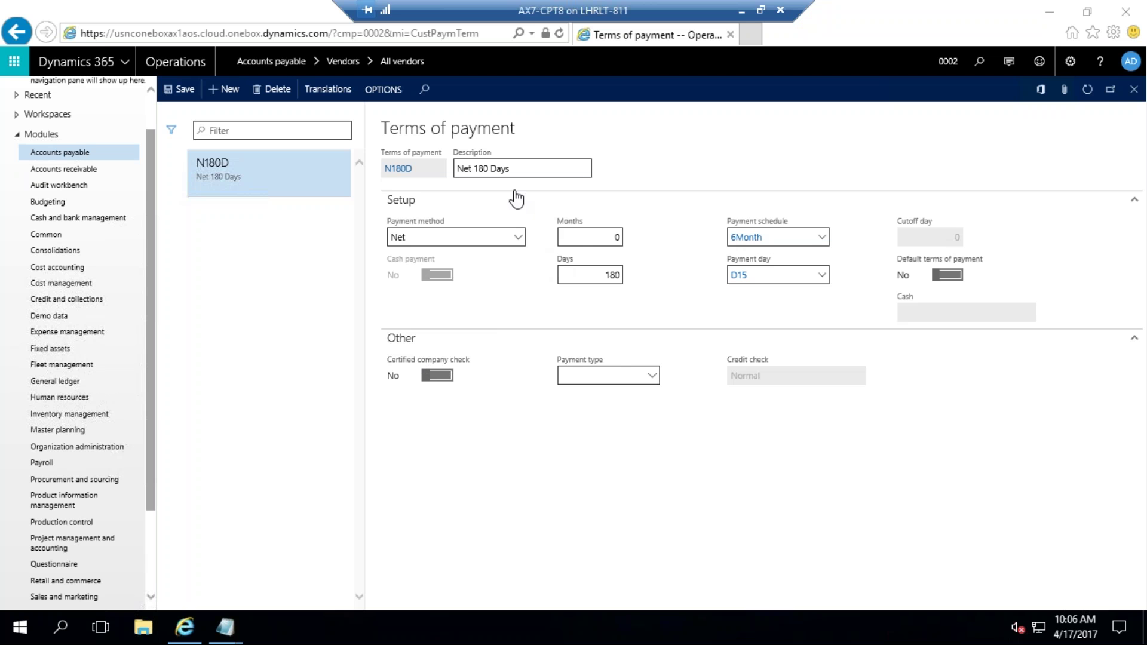
pyautogui.moveTo(225, 627)
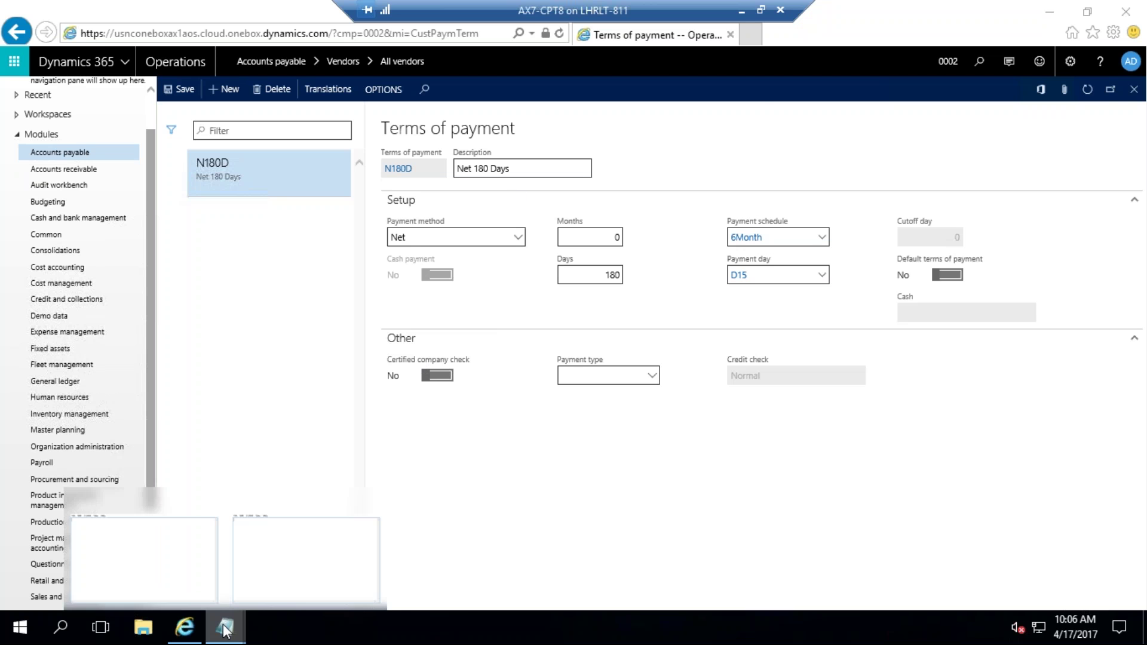
pyautogui.click(275, 546)
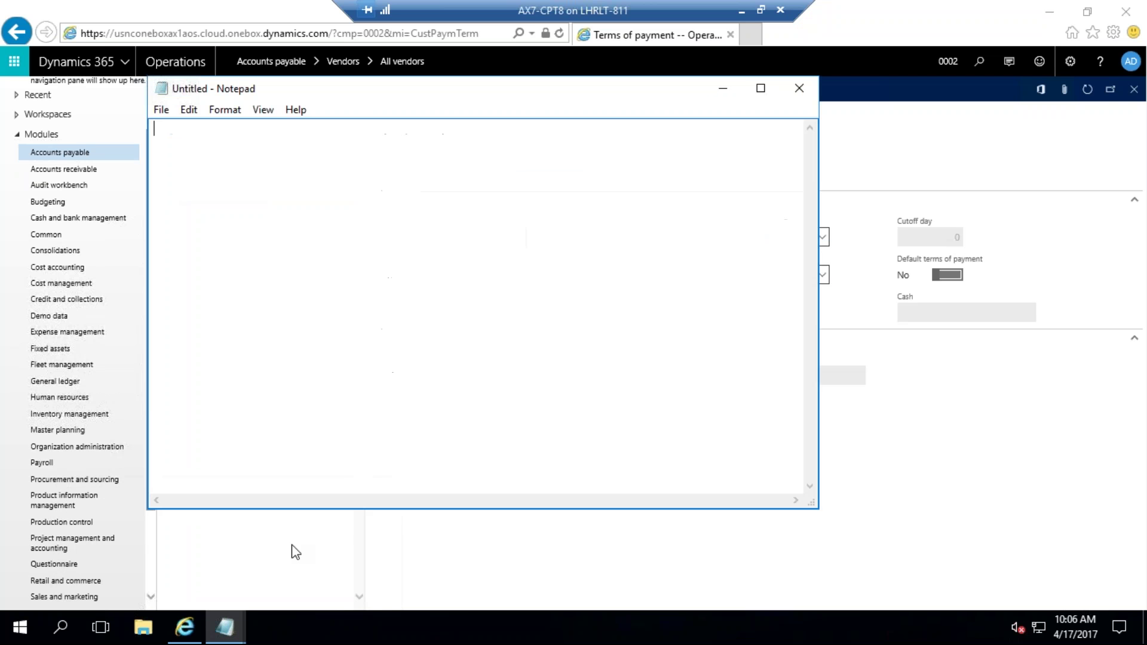
# Step: Close the extra Notepad window, move the remaining one below the payment setup fields, and return to the N180D description
pyautogui.click(799, 88)
pyautogui.click(233, 627)
pyautogui.moveTo(404, 101); pyautogui.dragTo(679, 315)
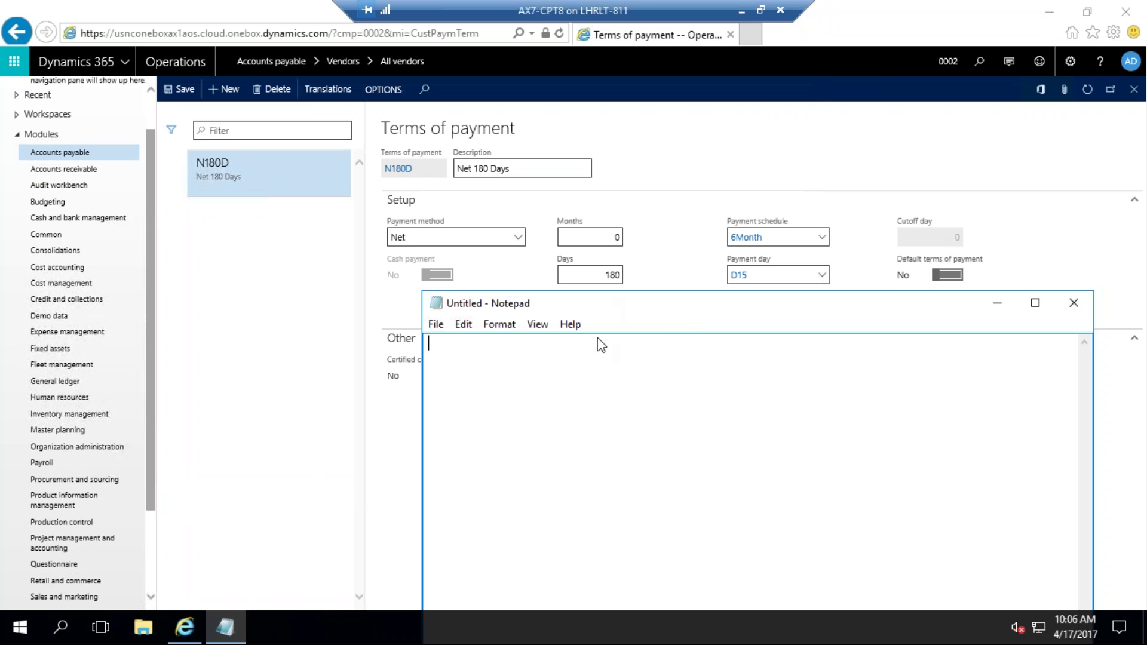
pyautogui.click(489, 168)
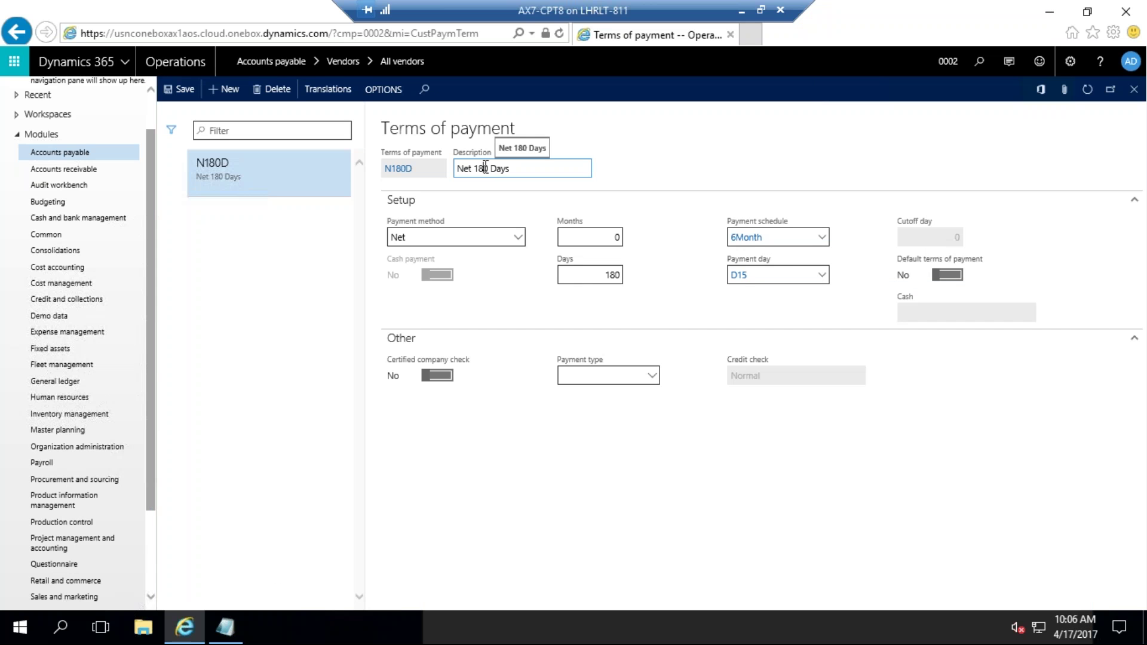
# Step: Change the description of the N180D terms of payment to Net 10 Days
pyautogui.press('BackSpace')
pyautogui.press('BackSpace')
pyautogui.write('0')
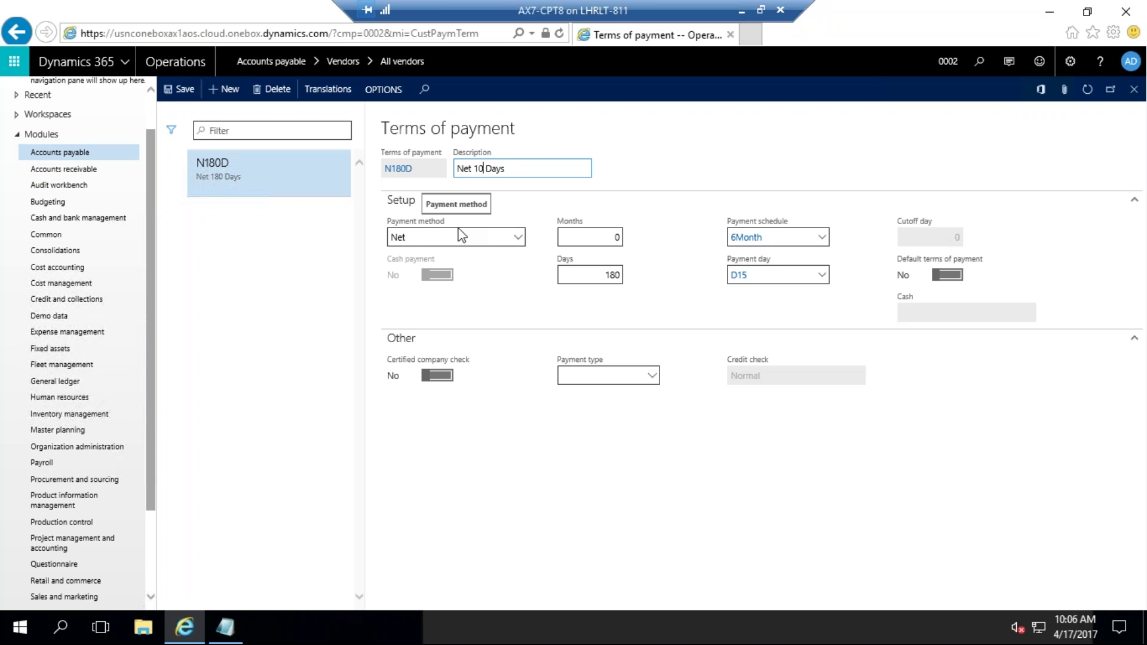
pyautogui.click(528, 448)
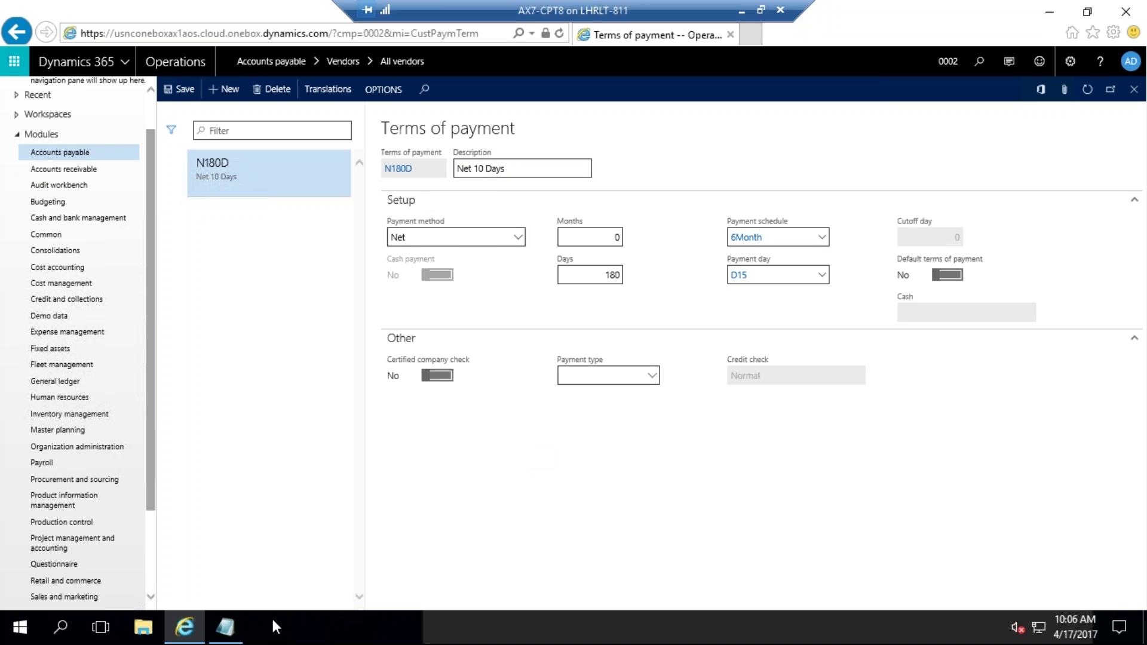
# Step: Check the current date in the system calendar and write "net 10 days; 17th April; due on" in Notepad
pyautogui.click(1078, 629)
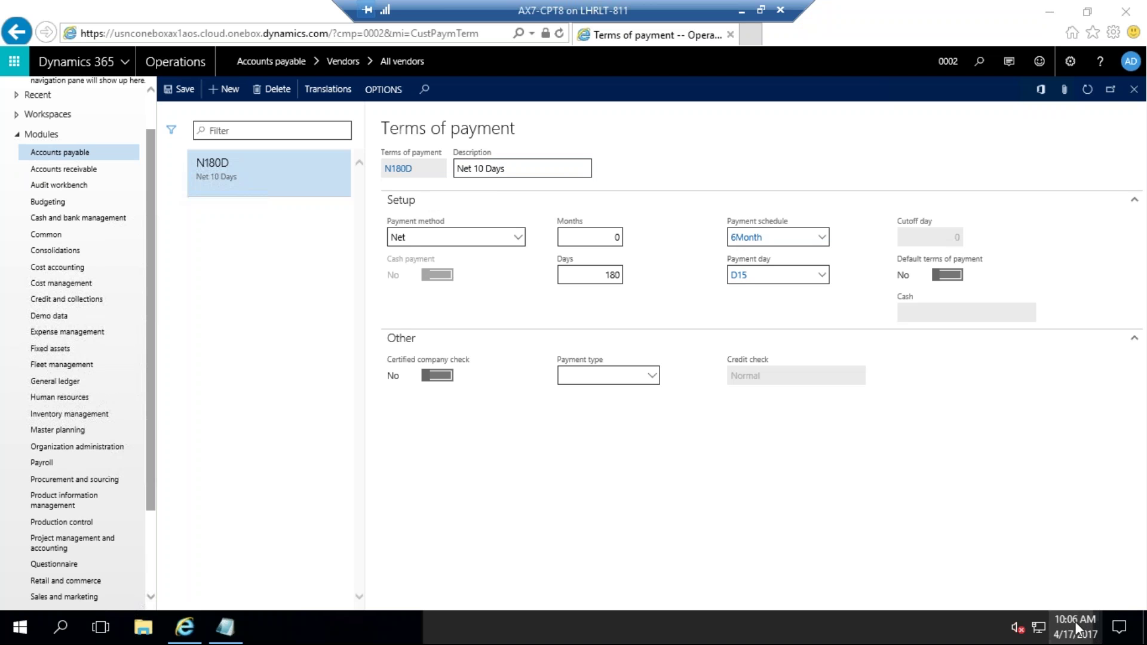
pyautogui.click(1074, 622)
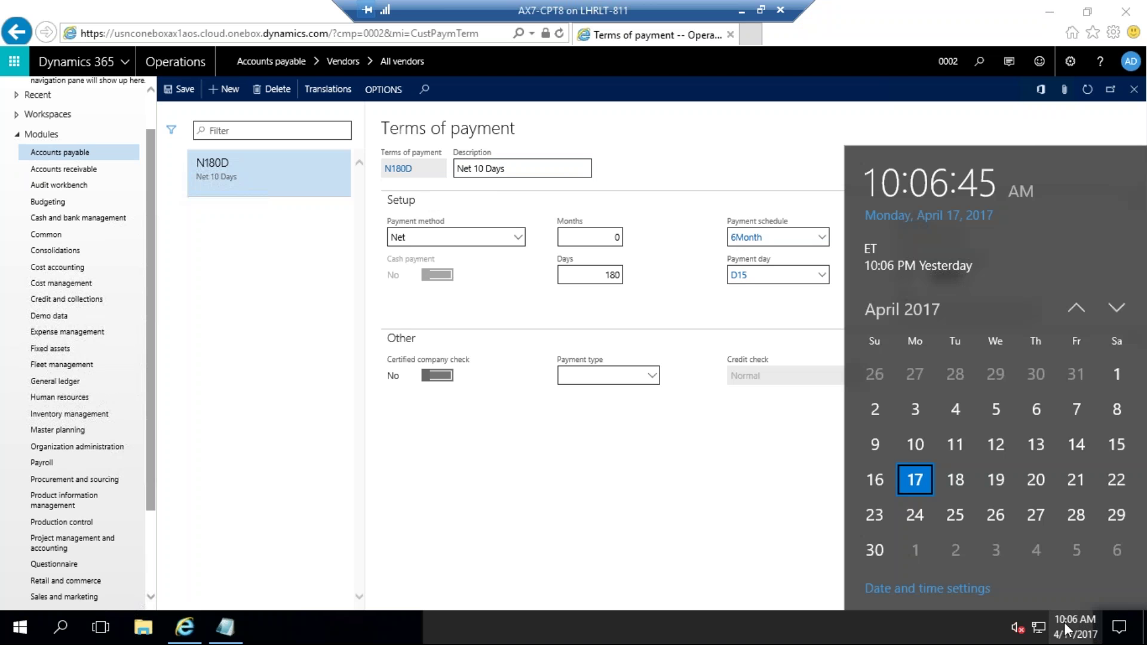
pyautogui.click(226, 627)
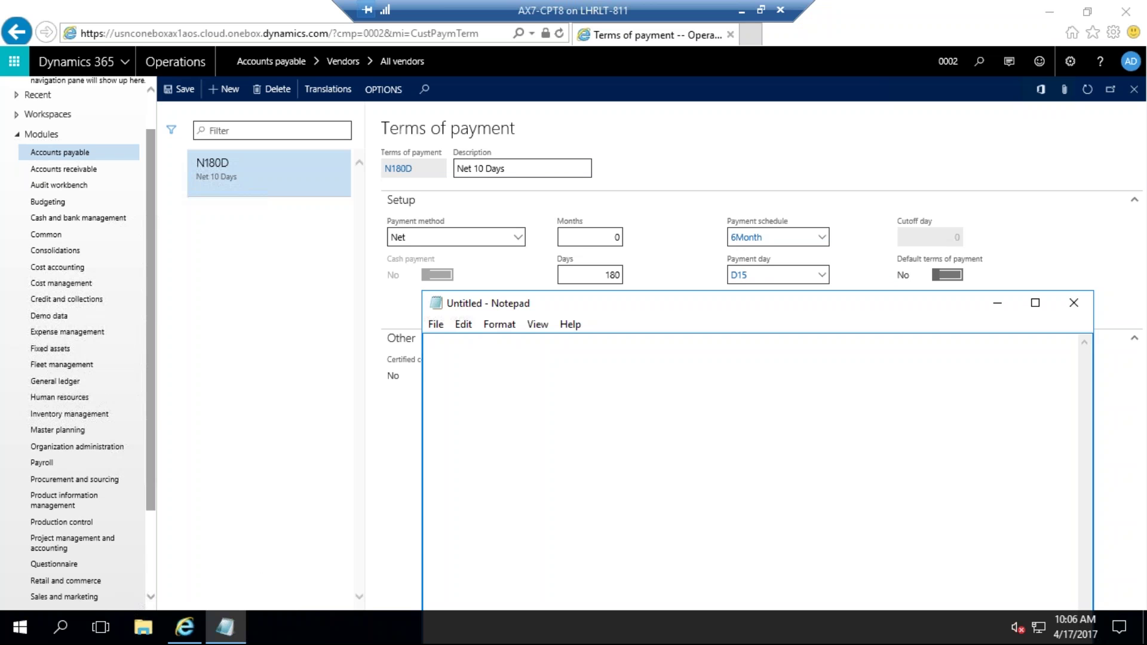
pyautogui.write('net 10 days; 17the')
pyautogui.press('BackSpace')
pyautogui.write('Apr')
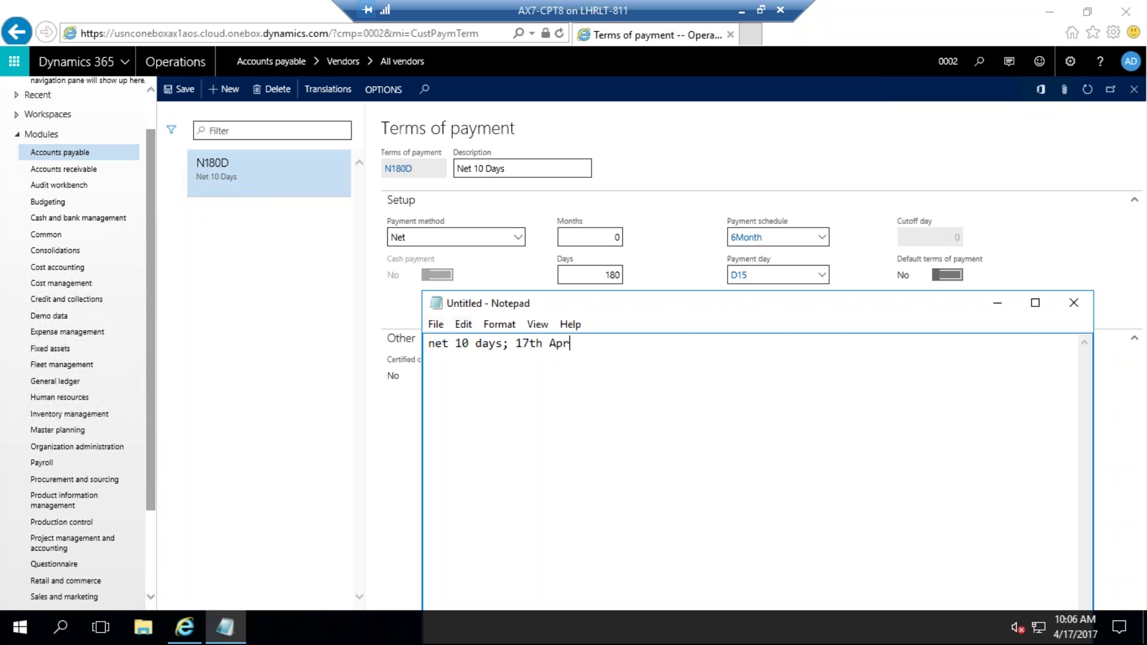
pyautogui.write('il; due on')
# Step: Count the due date on the system calendar and complete the Notepad line with "28th April", starting a new line below it
pyautogui.click(1067, 619)
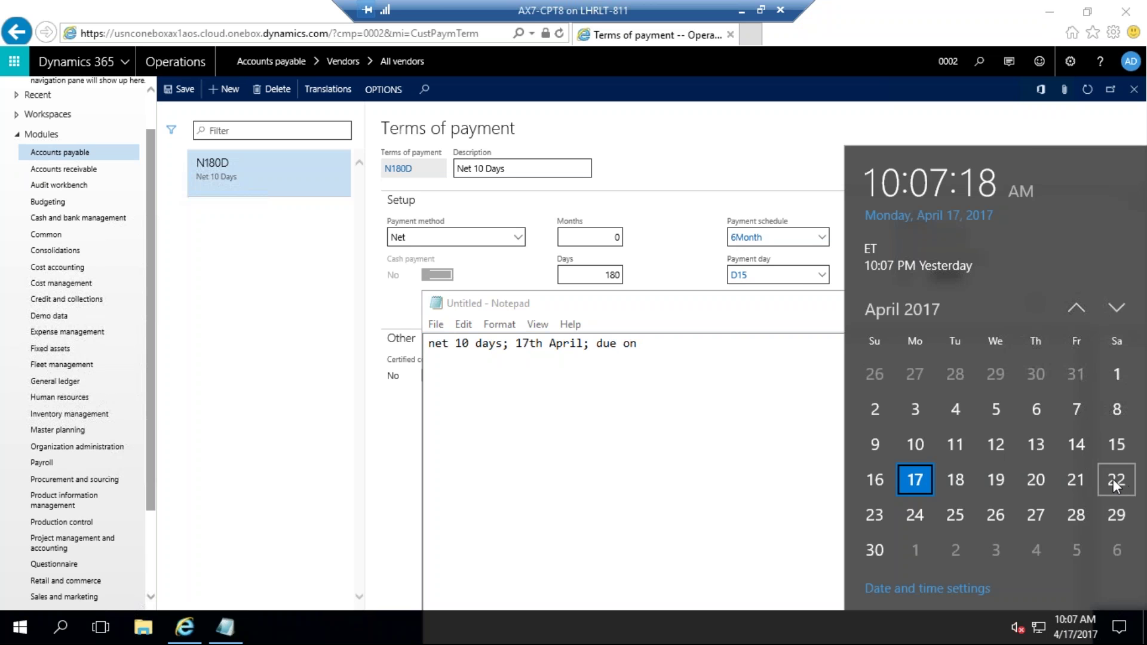
pyautogui.click(956, 520)
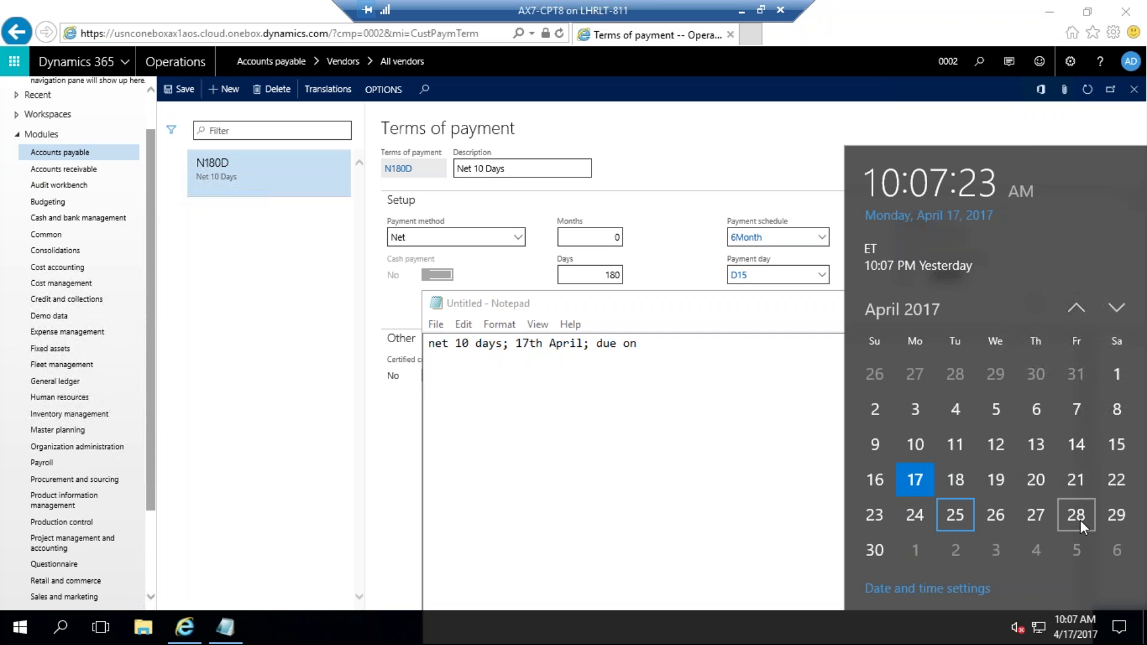
pyautogui.click(677, 344)
pyautogui.write('2')
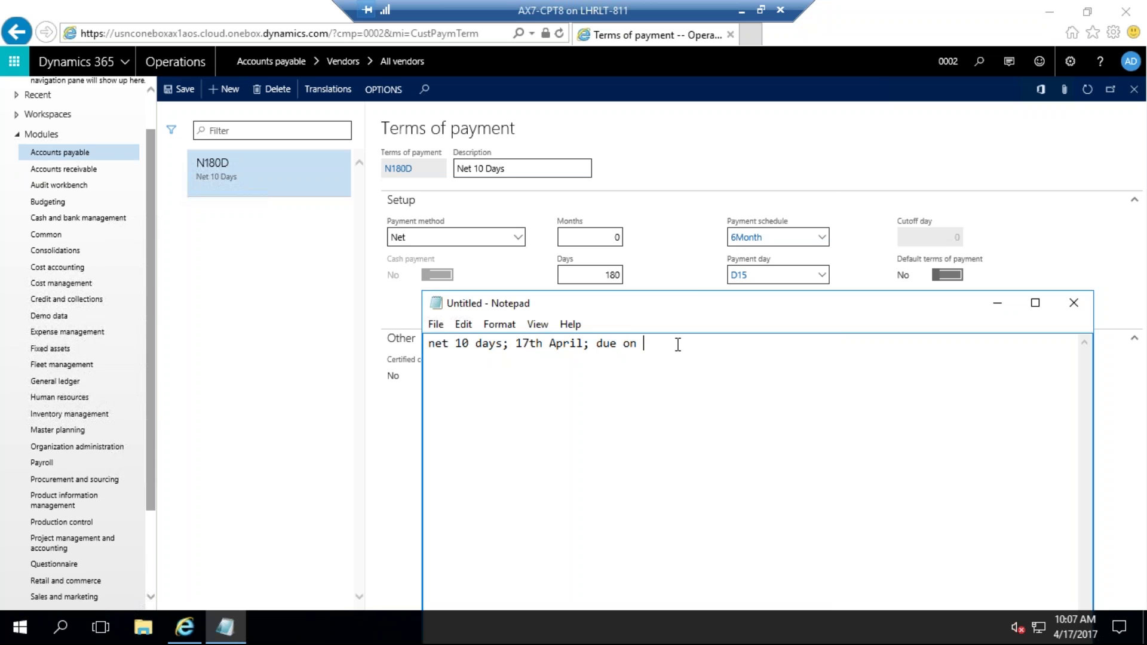
pyautogui.write('8th A')
pyautogui.write('pril')
pyautogui.press('Return')
# Step: Switch the payment method of the N180D terms to Current month
pyautogui.click(472, 168)
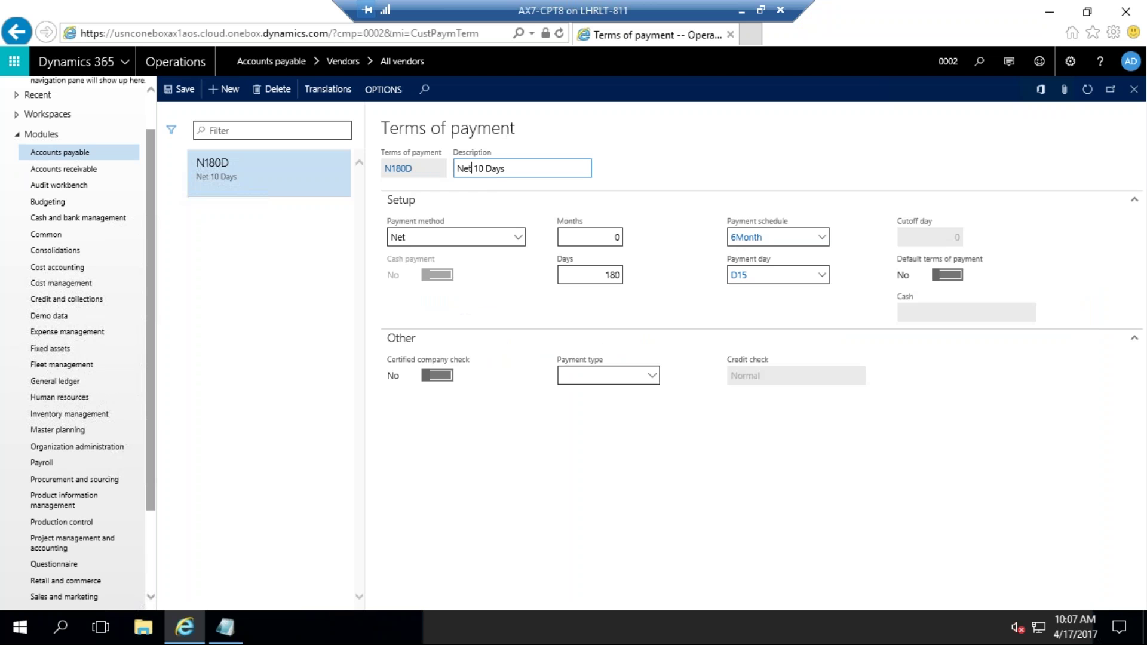
pyautogui.click(517, 239)
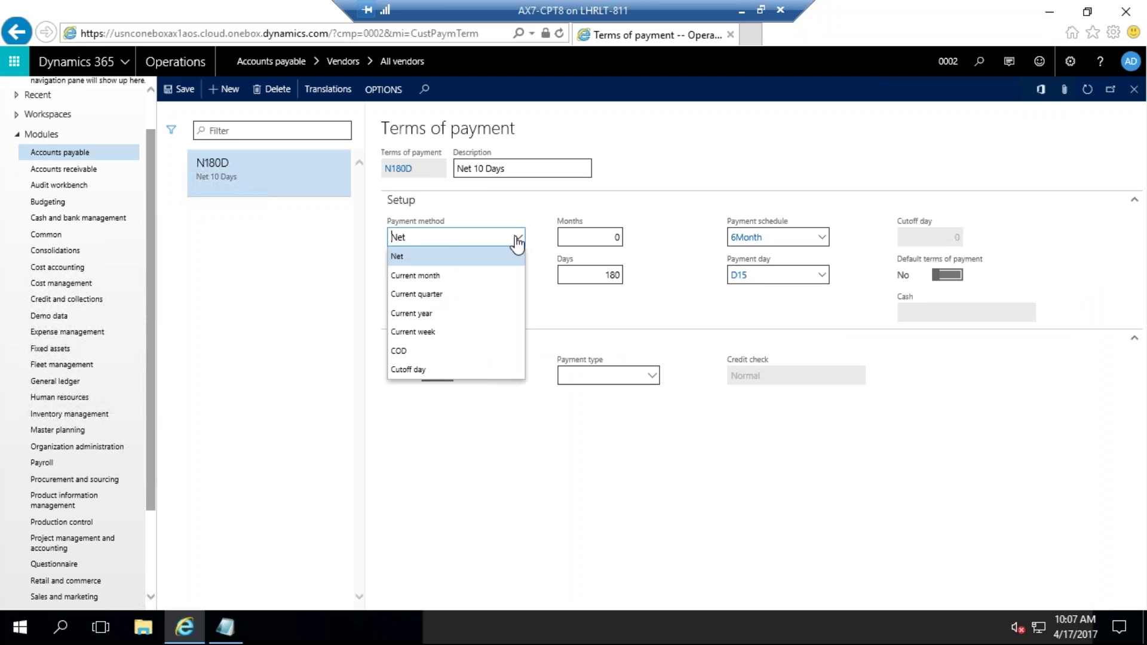
pyautogui.click(452, 276)
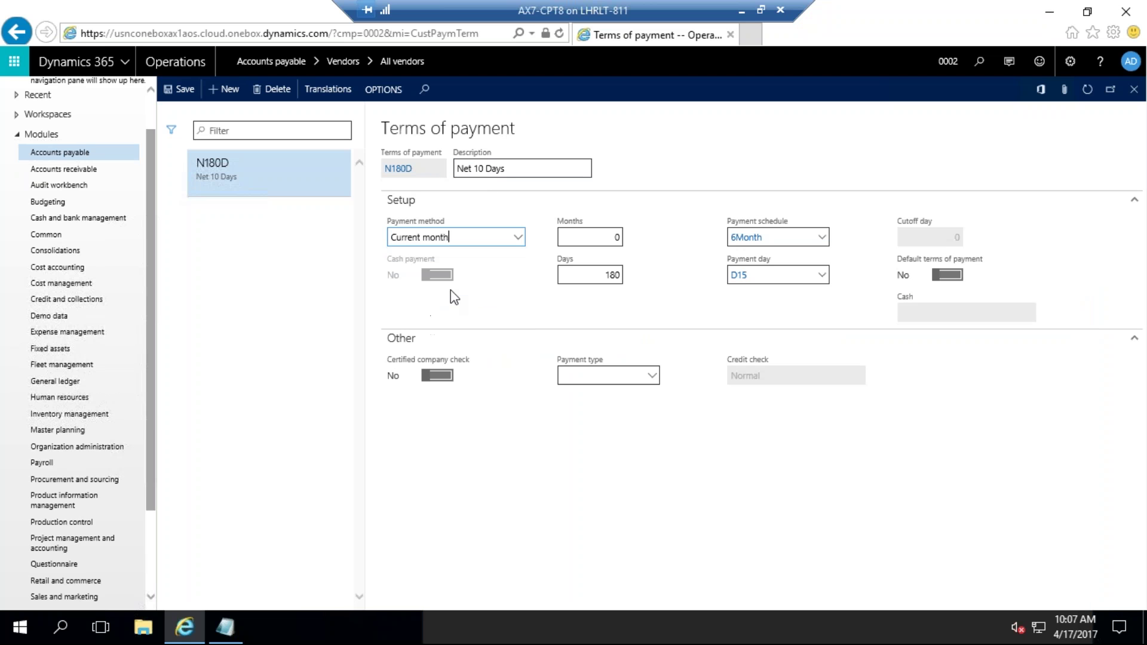
# Step: Move the Notepad window clear of the payment setup fields and add "current week" on its second line
pyautogui.click(225, 627)
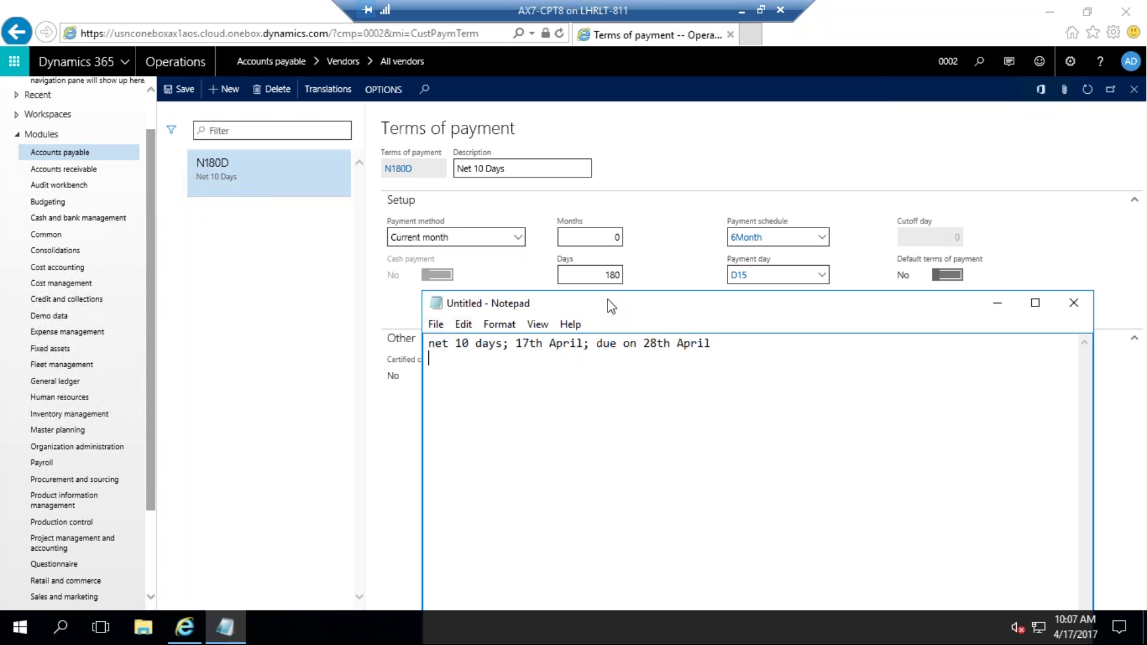
pyautogui.moveTo(603, 311); pyautogui.dragTo(639, 331)
pyautogui.write('c')
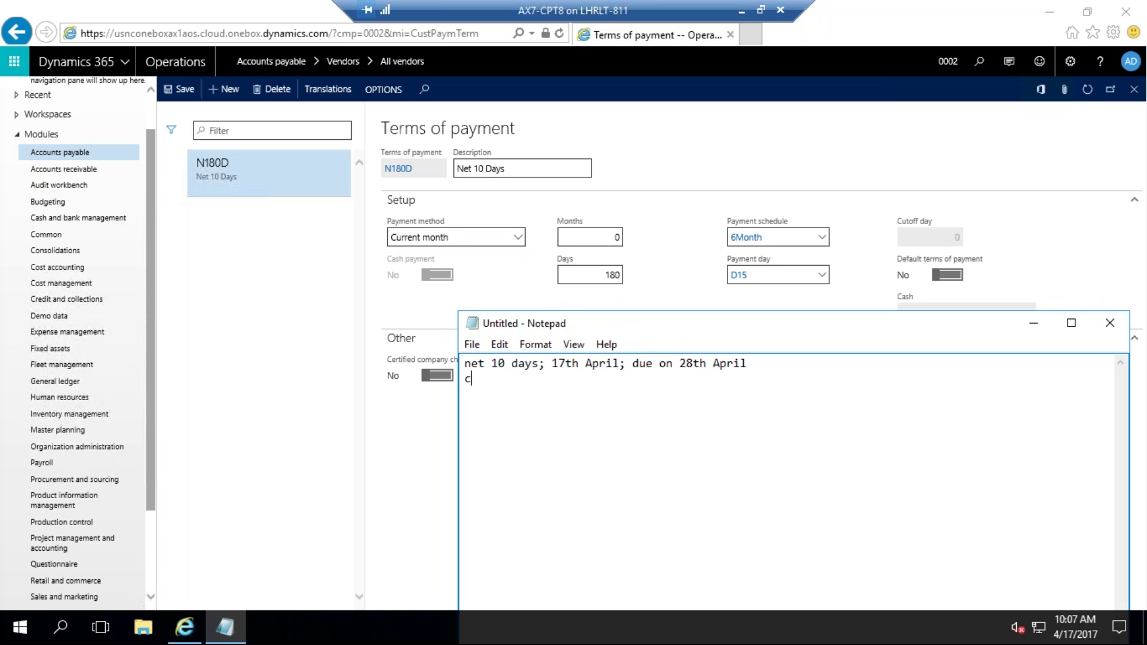
pyautogui.write('ur')
pyautogui.write('eent week')
# Step: Set the N180D payment method to Current week and check the current week in the system calendar alongside the Notepad notes
pyautogui.click(514, 238)
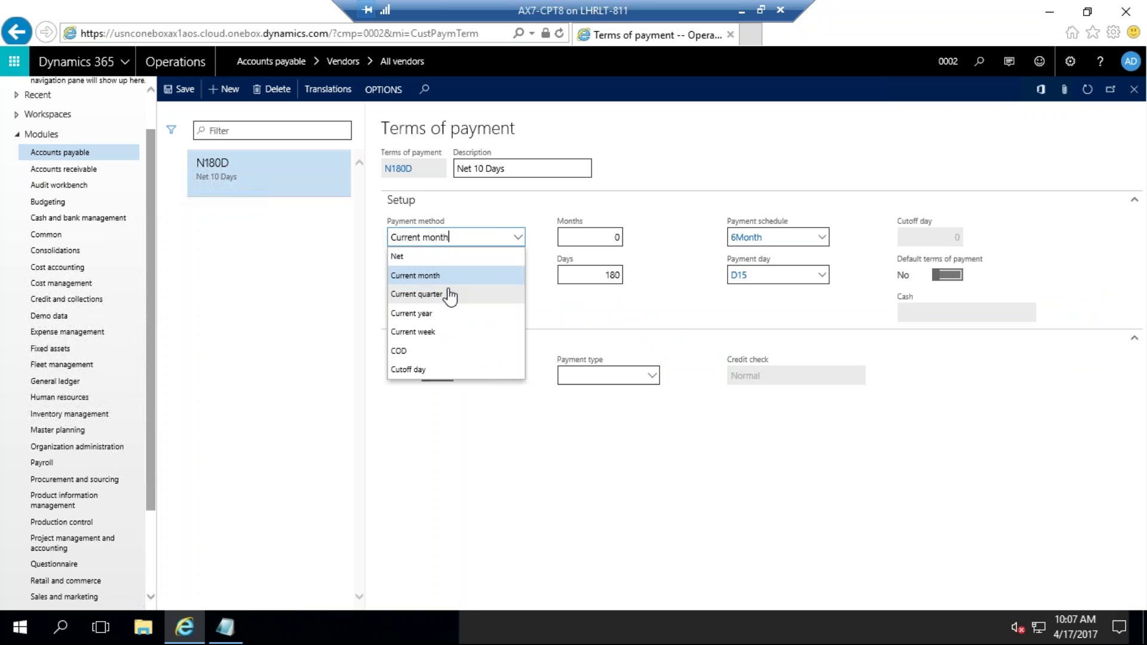
pyautogui.click(436, 332)
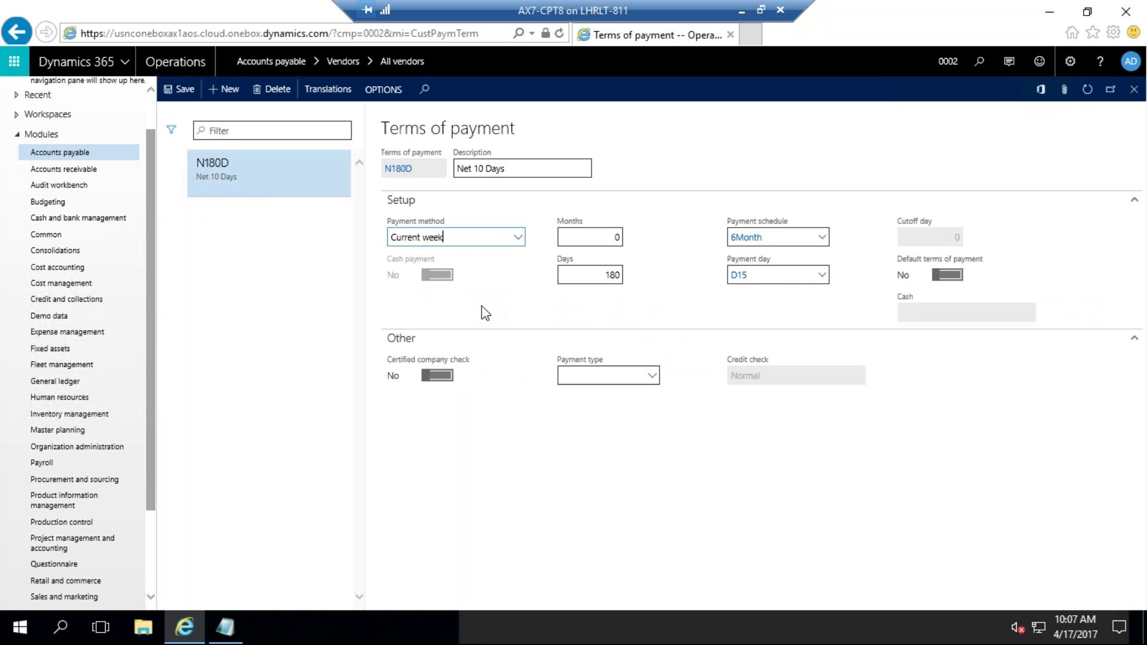
pyautogui.click(229, 635)
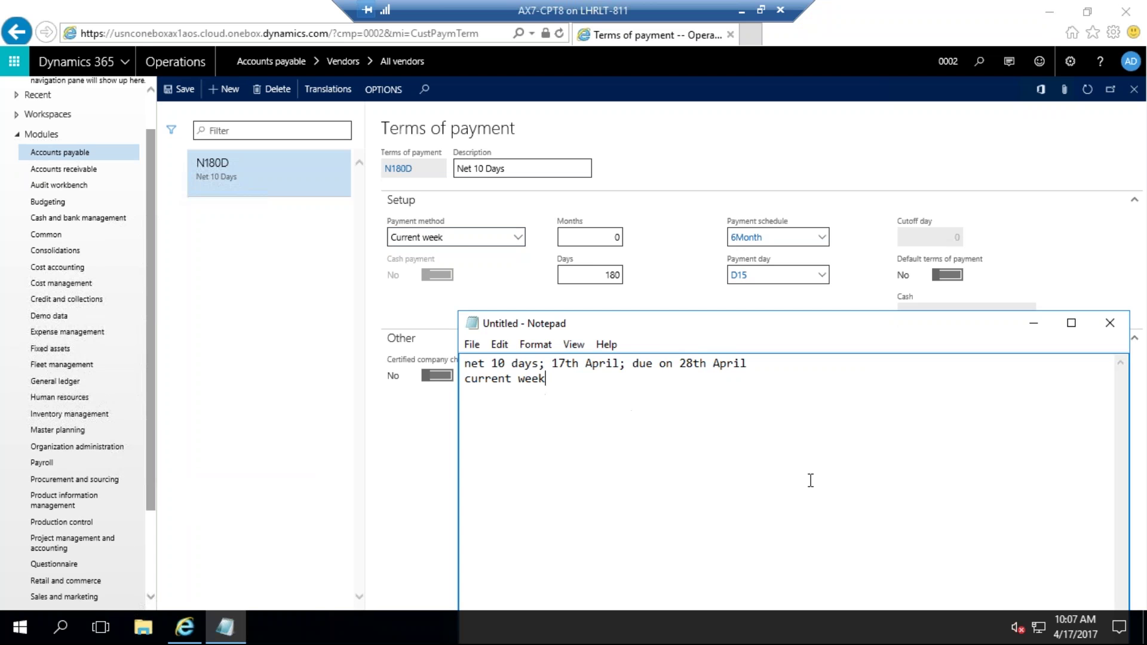
pyautogui.click(1075, 626)
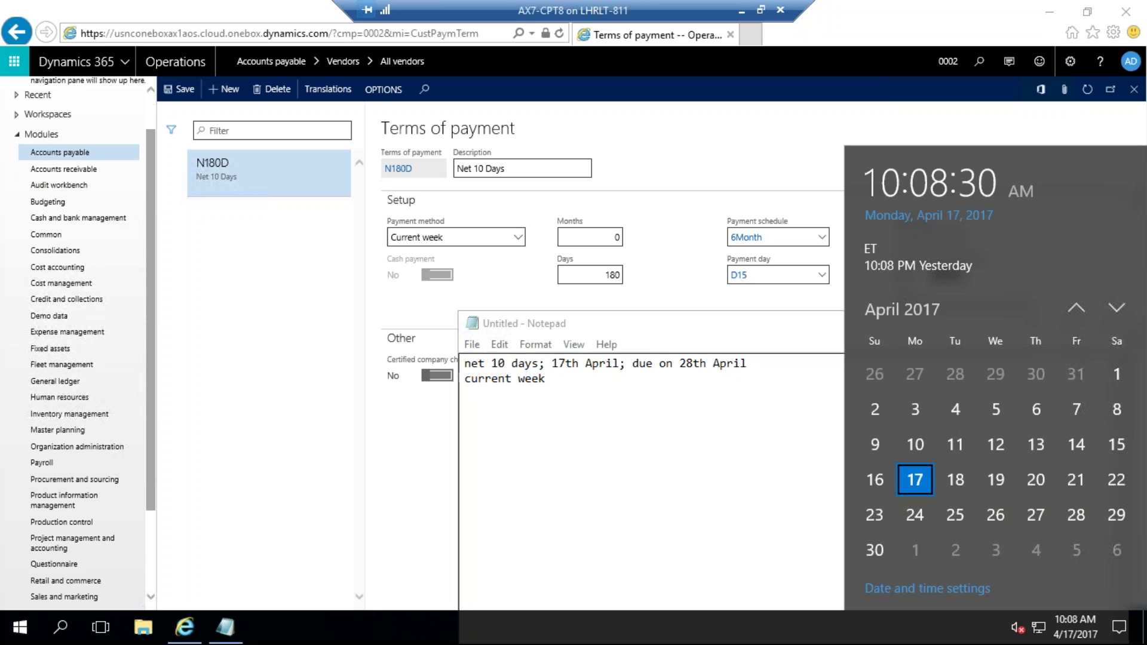
pyautogui.click(563, 378)
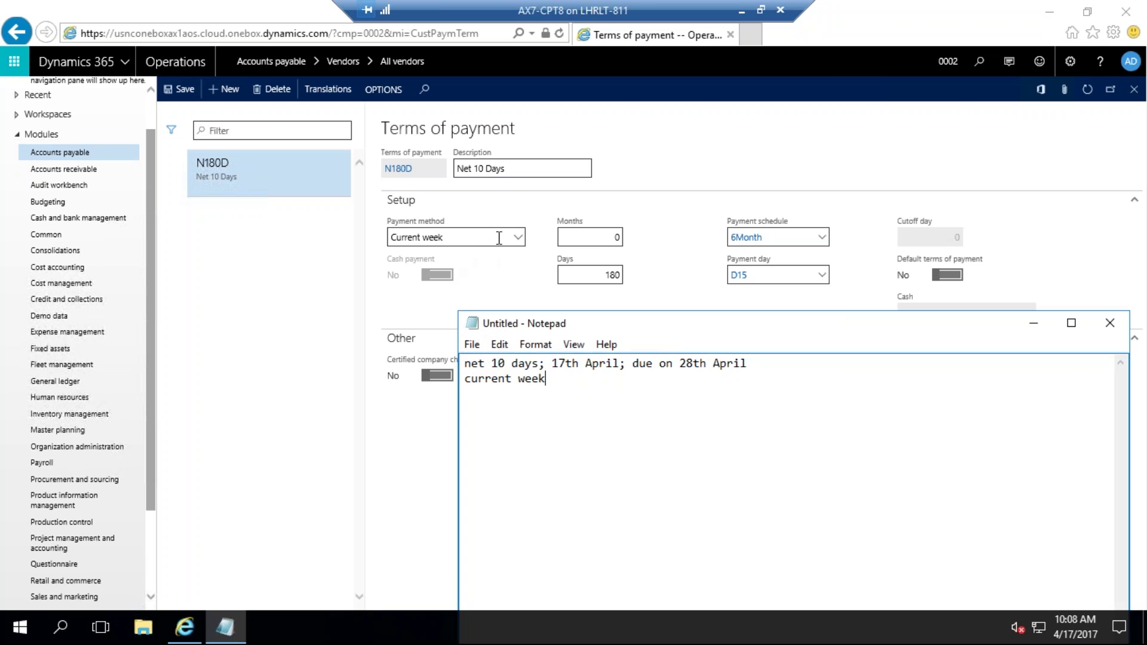
# Step: Review the list of payment methods and close the terms of payment without saving the changes
pyautogui.click(517, 238)
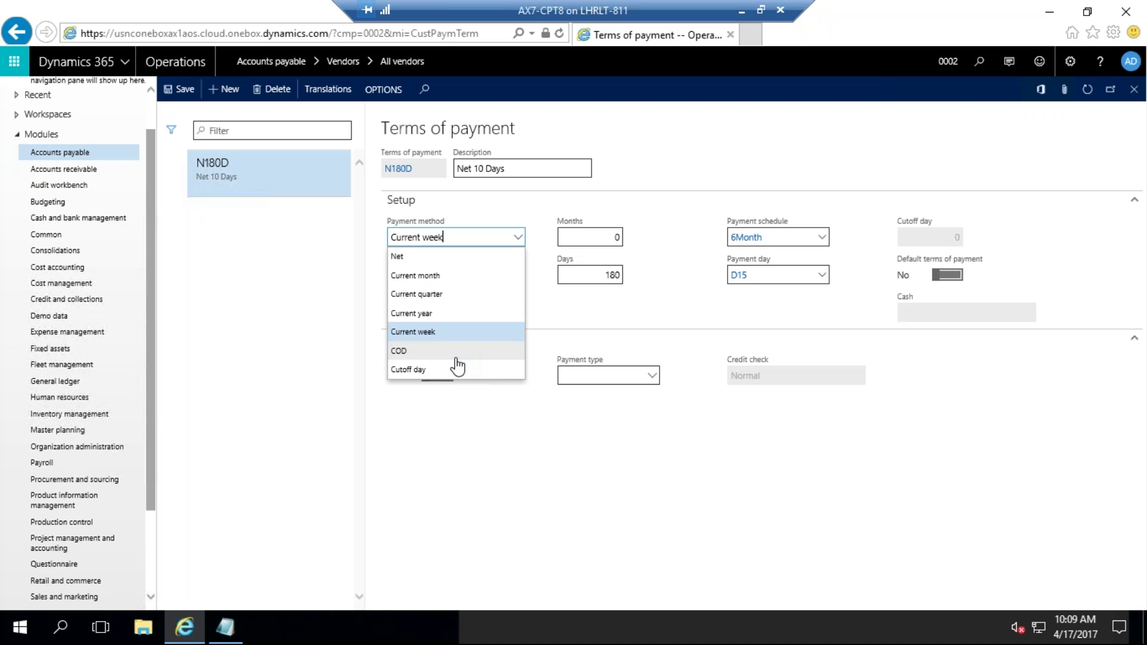
pyautogui.click(496, 445)
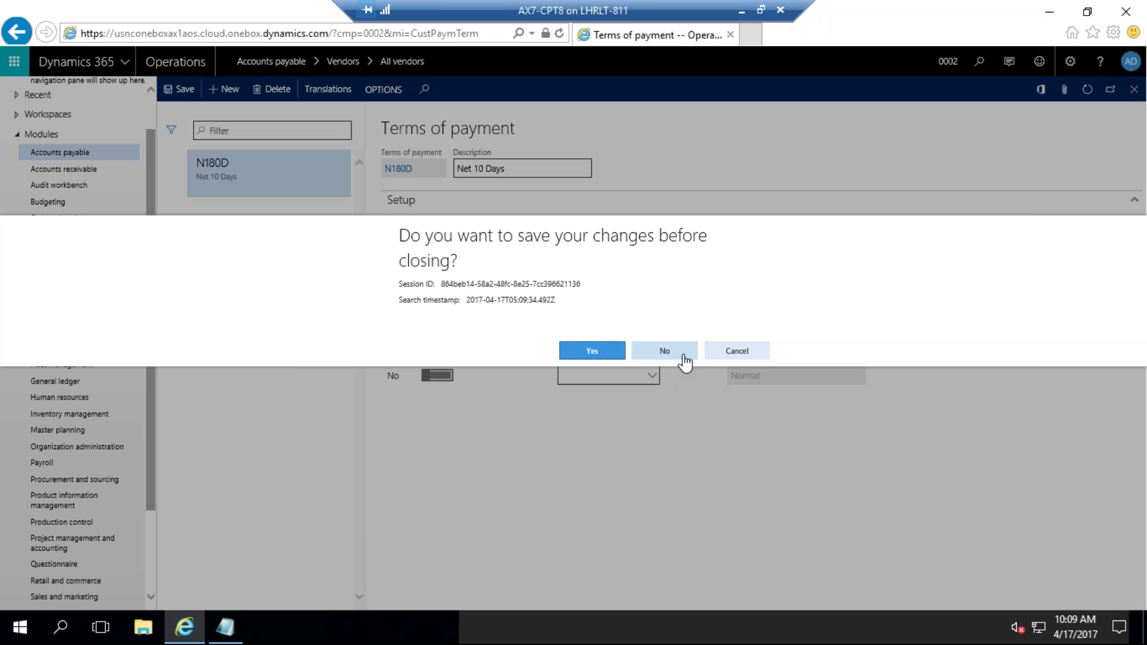
pyautogui.click(680, 351)
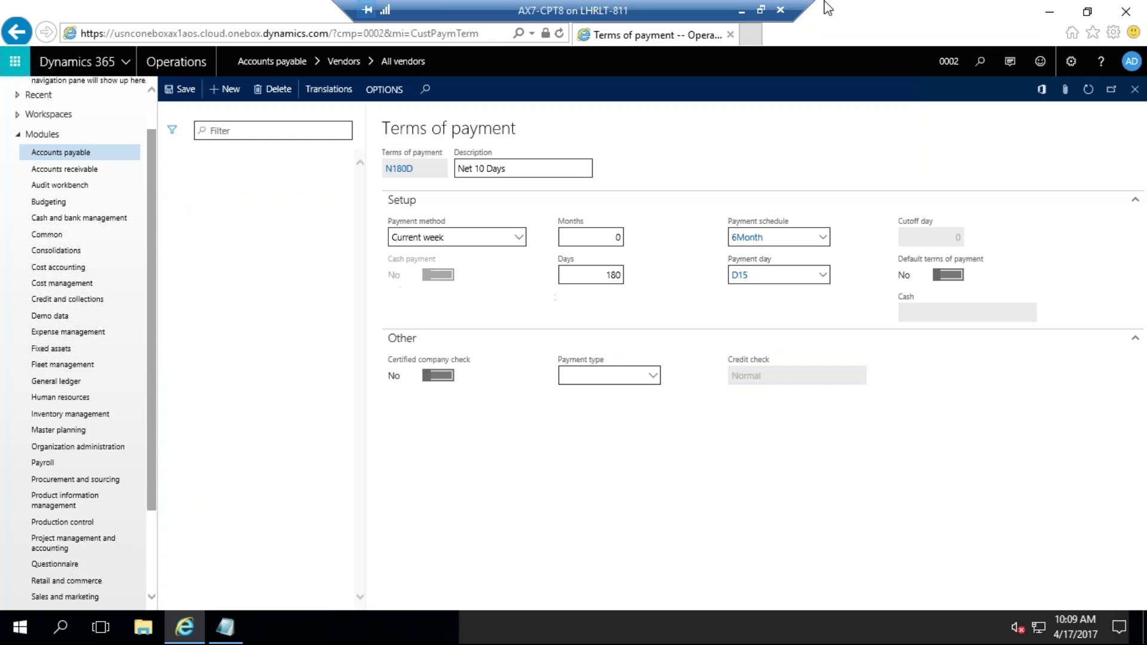
# Step: Minimize the remote session and open the bookmarked ax.help.dynamics.com site in a new Chrome tab
pyautogui.click(742, 11)
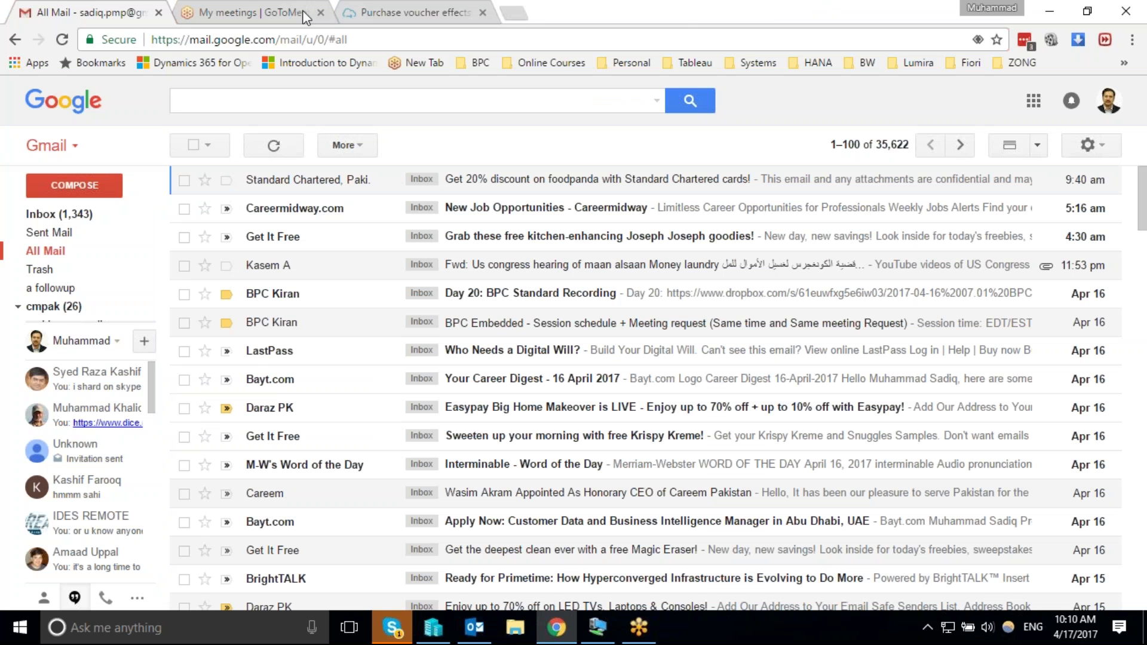
pyautogui.click(513, 13)
pyautogui.click(184, 65)
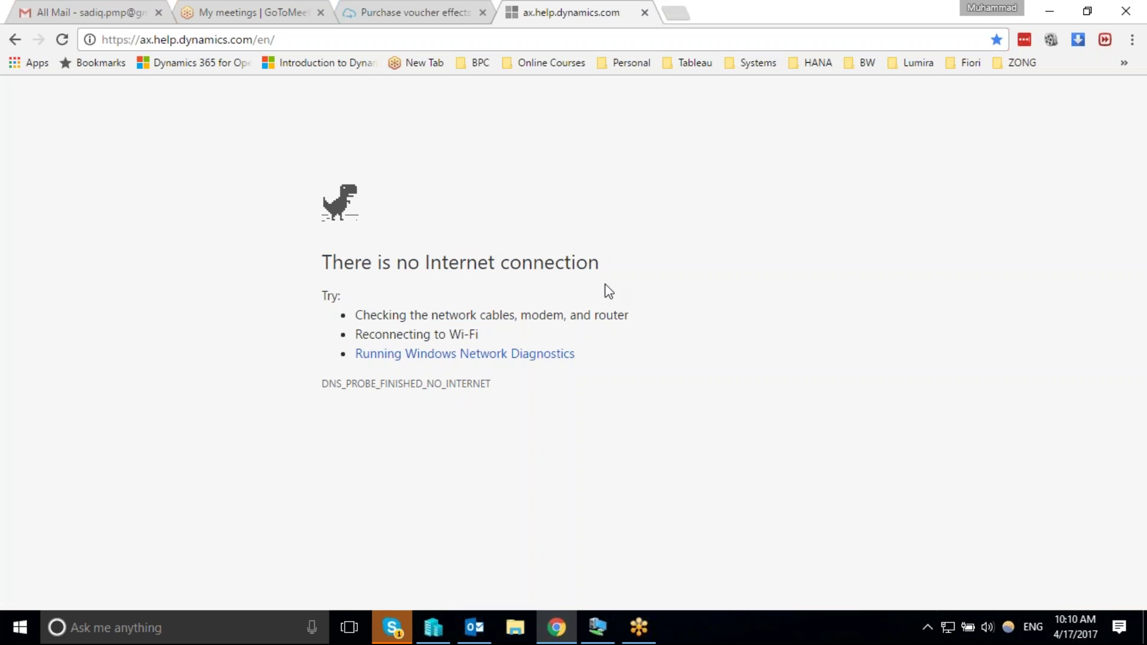
# Step: Check the network connections, test the connection by reloading Gmail, and reload the Dynamics help site
pyautogui.click(948, 628)
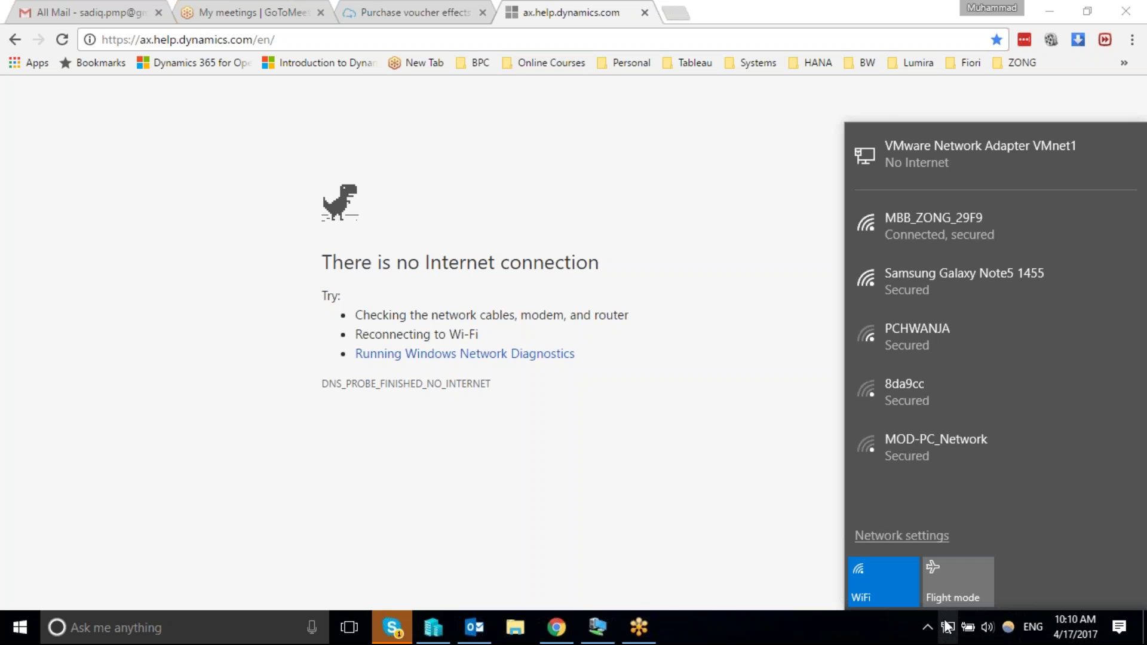
pyautogui.click(713, 426)
pyautogui.click(63, 39)
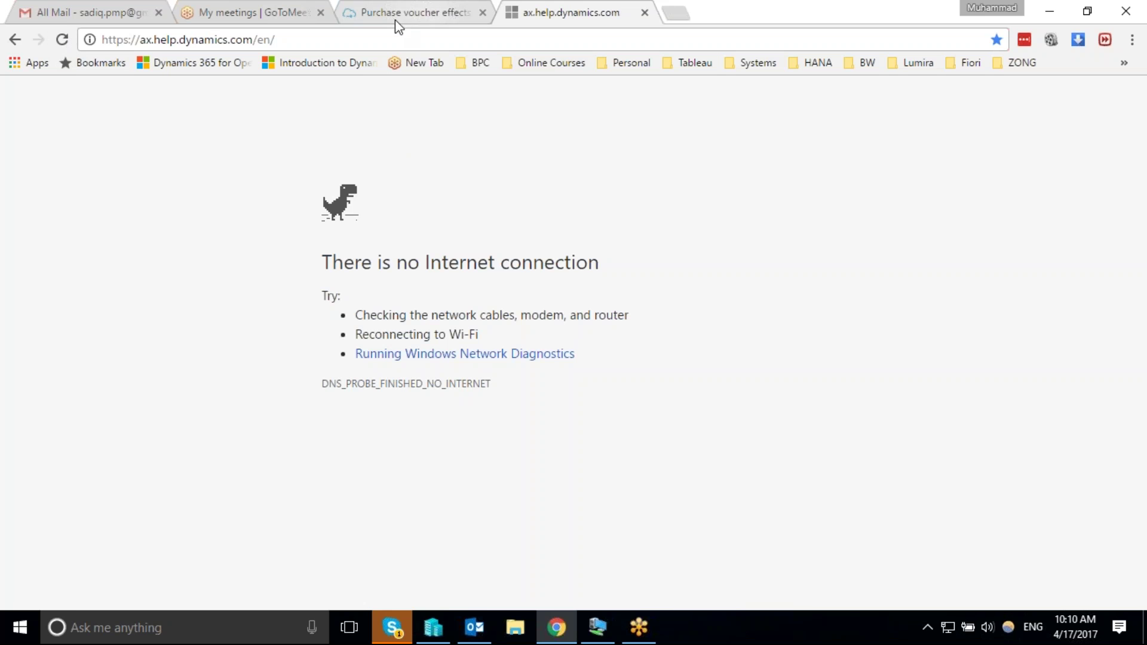
pyautogui.click(102, 17)
pyautogui.click(62, 42)
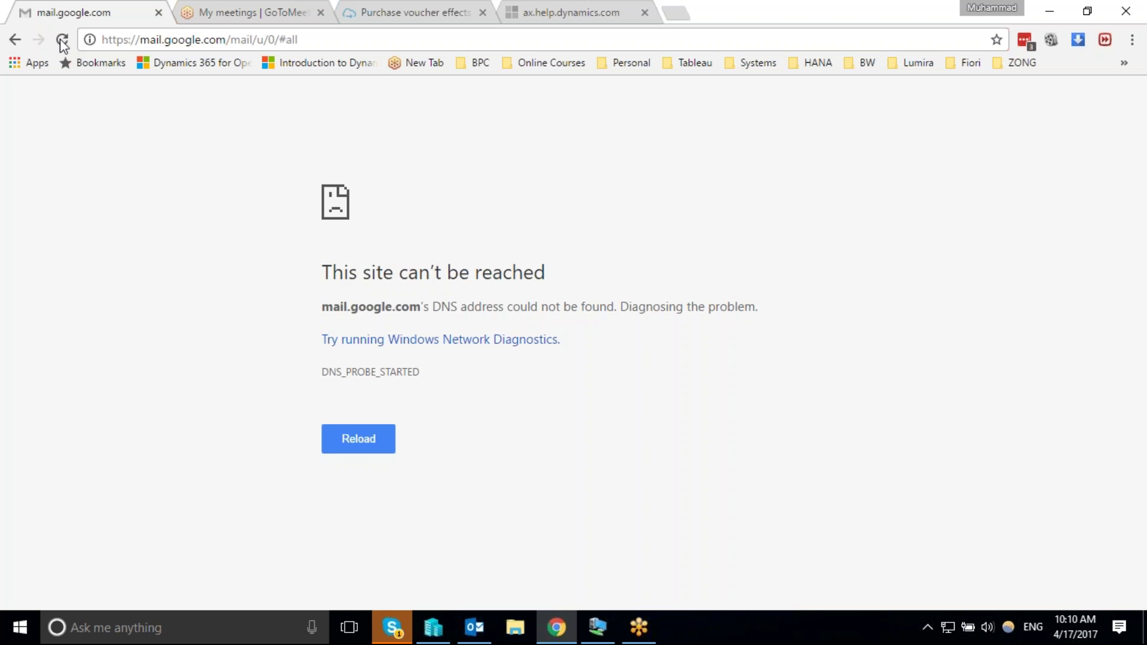
pyautogui.click(532, 12)
pyautogui.click(315, 43)
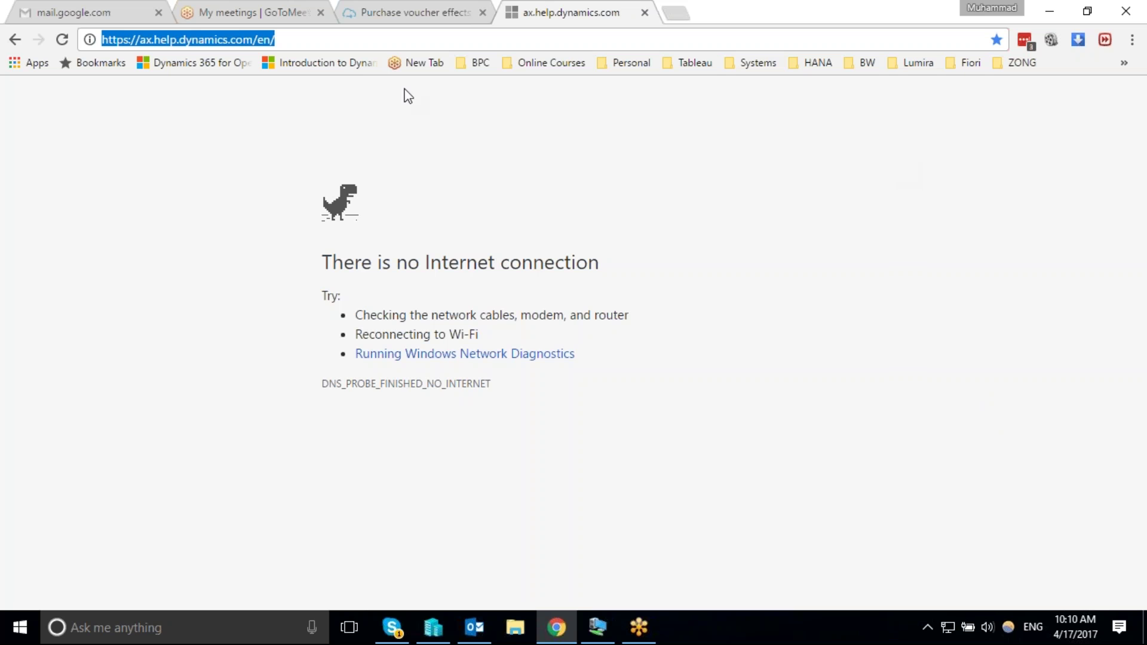
pyautogui.click(62, 40)
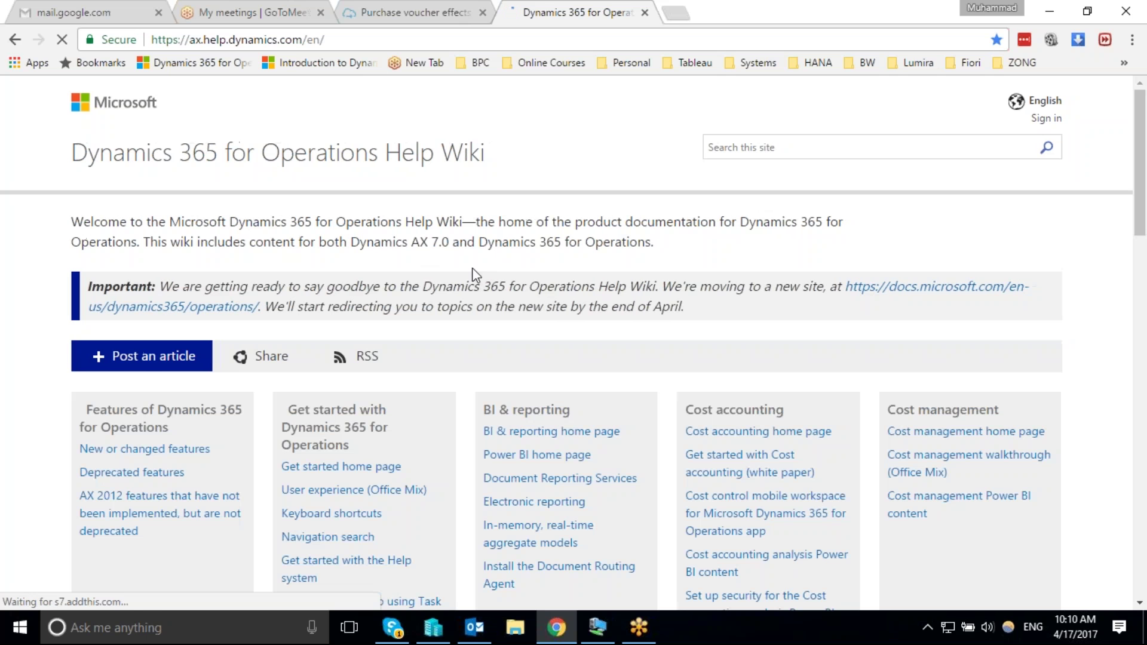
# Step: Browse the topic areas on the Help Wiki home page, from Features of Dynamics 365 through Financial management to System administration
pyautogui.scroll(-1, 438, 258)
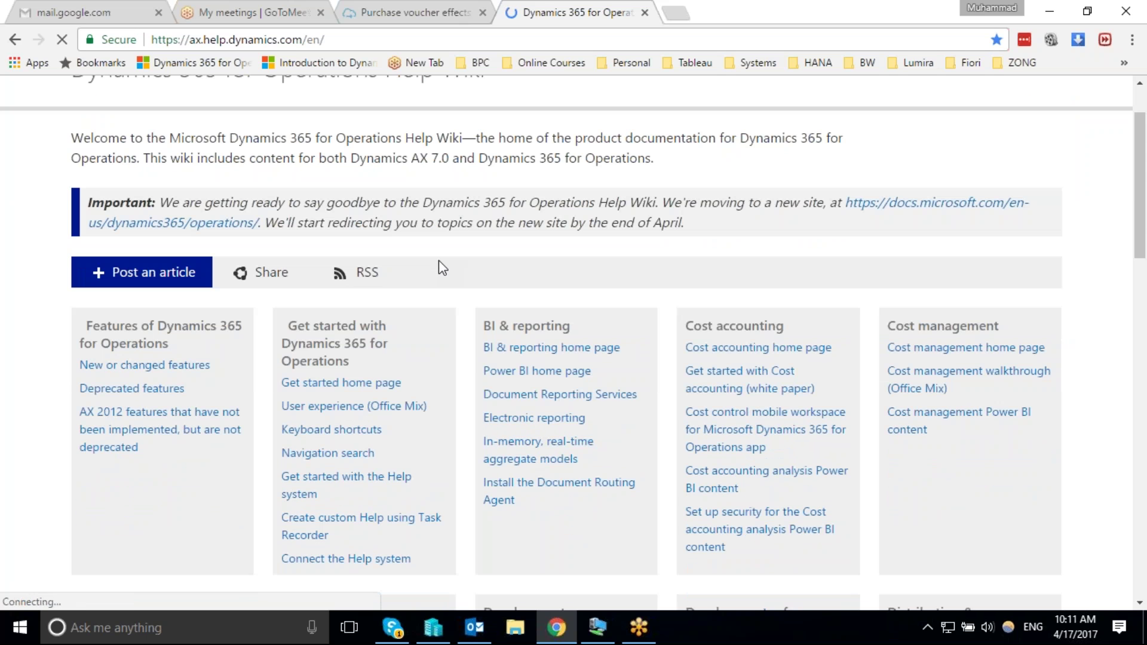
pyautogui.scroll(-2, 445, 271)
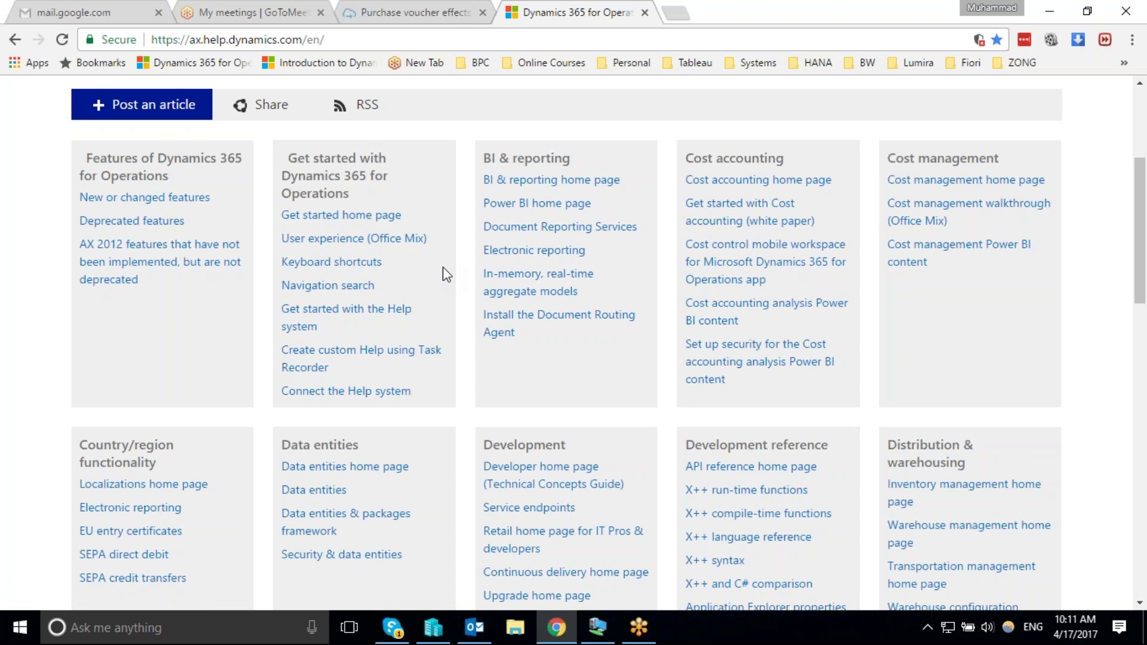
pyautogui.scroll(-3, 445, 272)
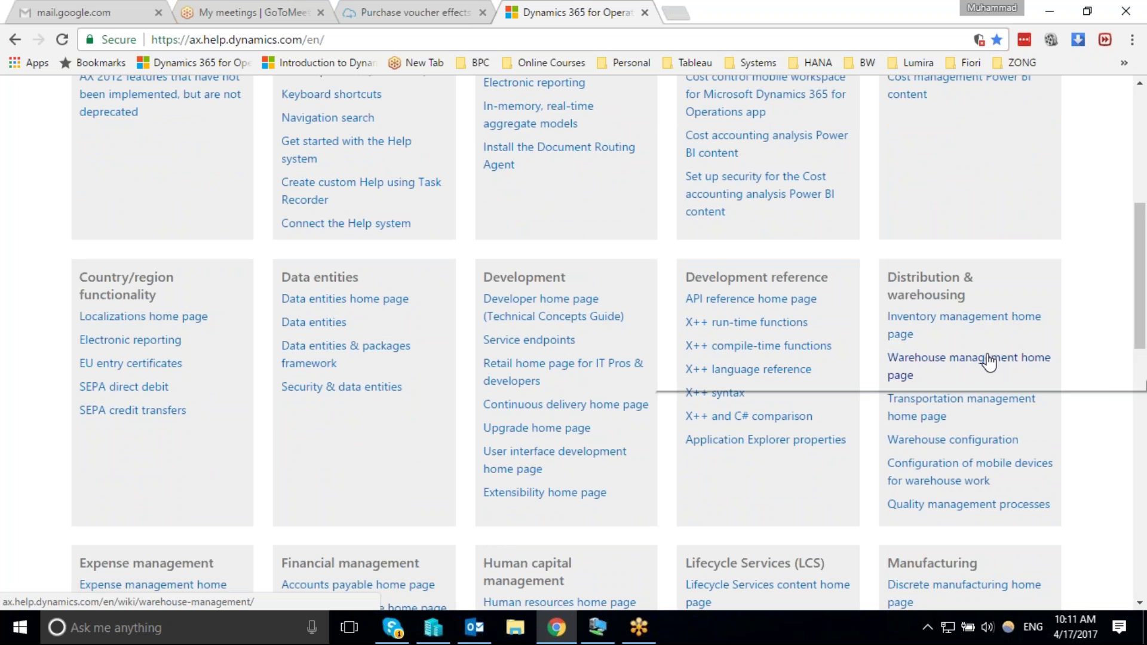
pyautogui.scroll(3, 1032, 365)
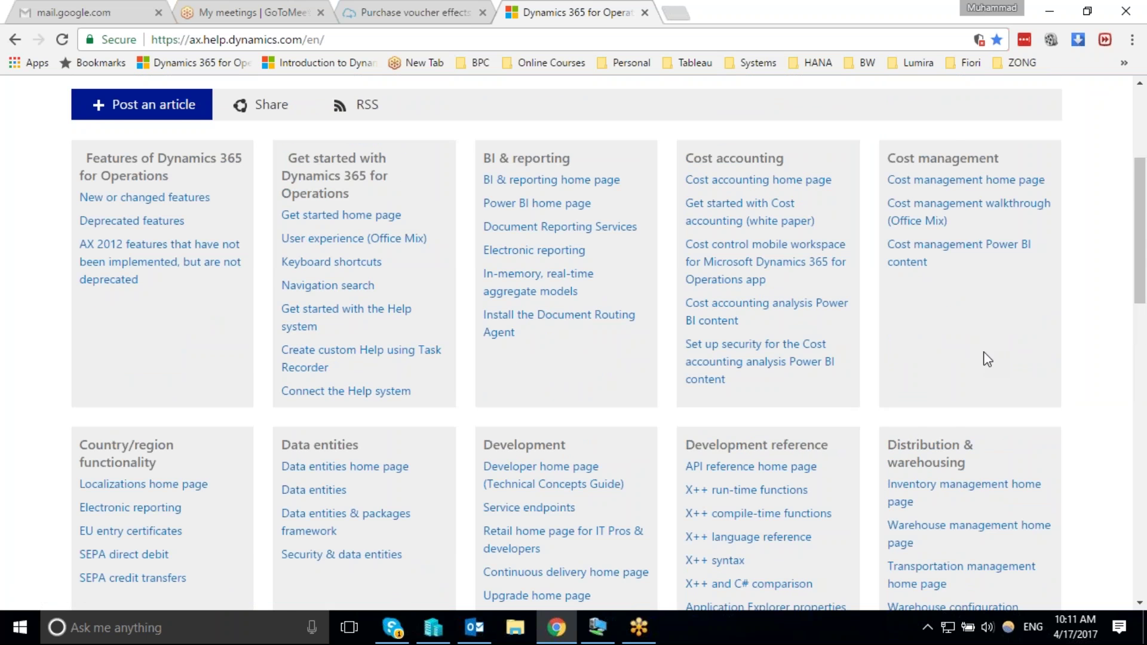
pyautogui.scroll(-4, 987, 359)
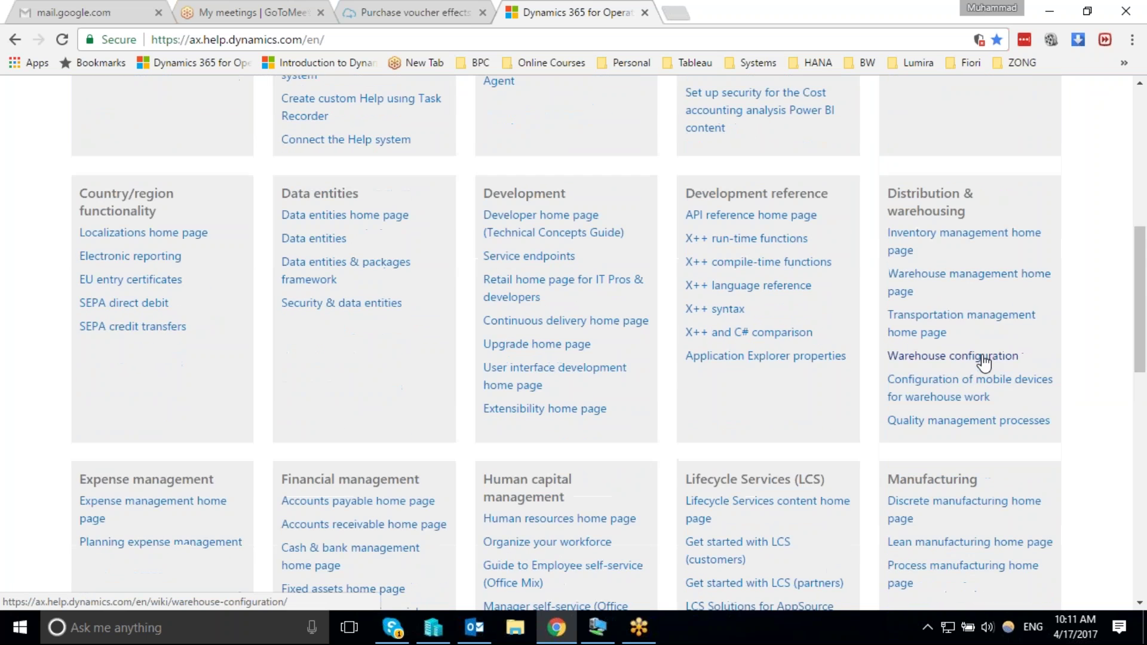
pyautogui.scroll(-3, 984, 361)
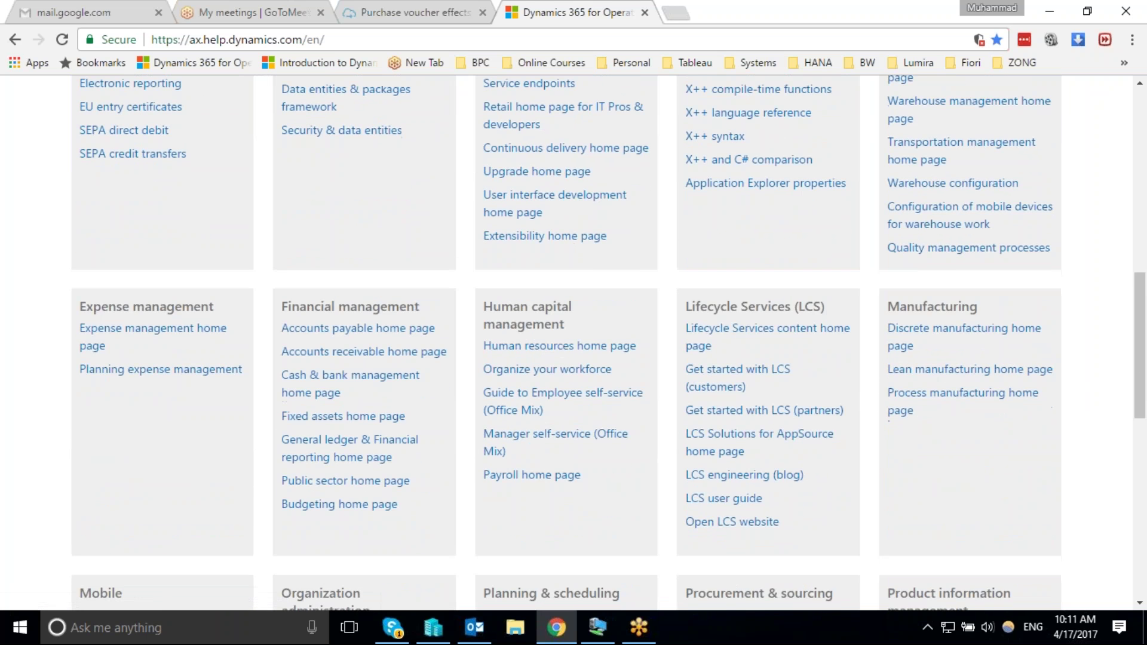
pyautogui.scroll(-1, 573, 343)
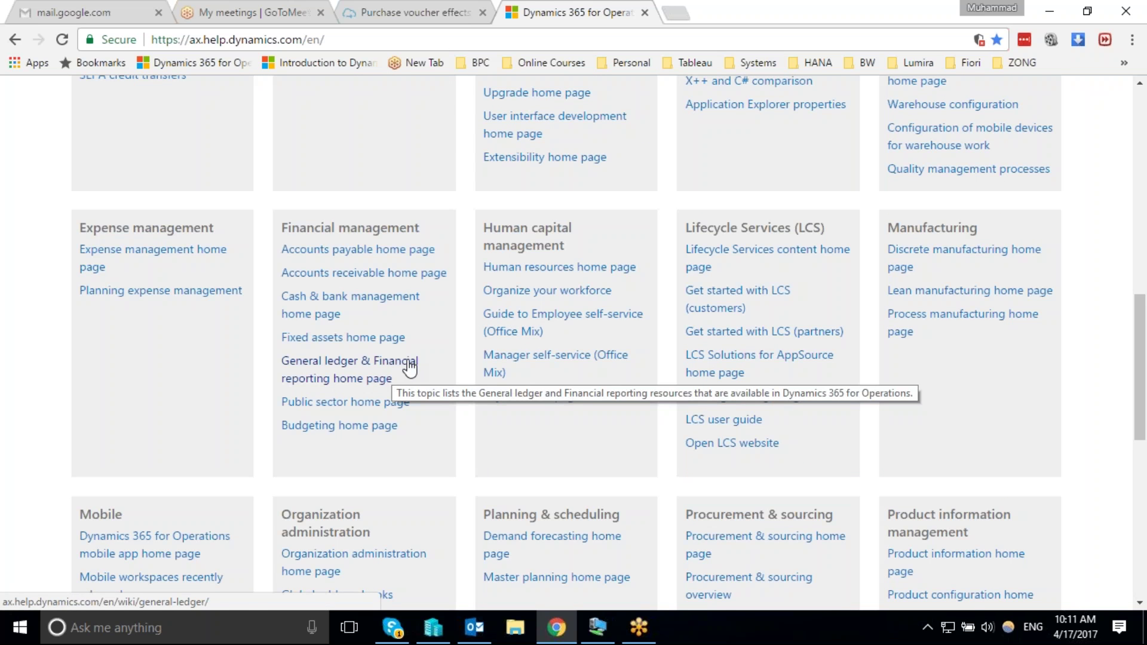
pyautogui.scroll(-3, 955, 385)
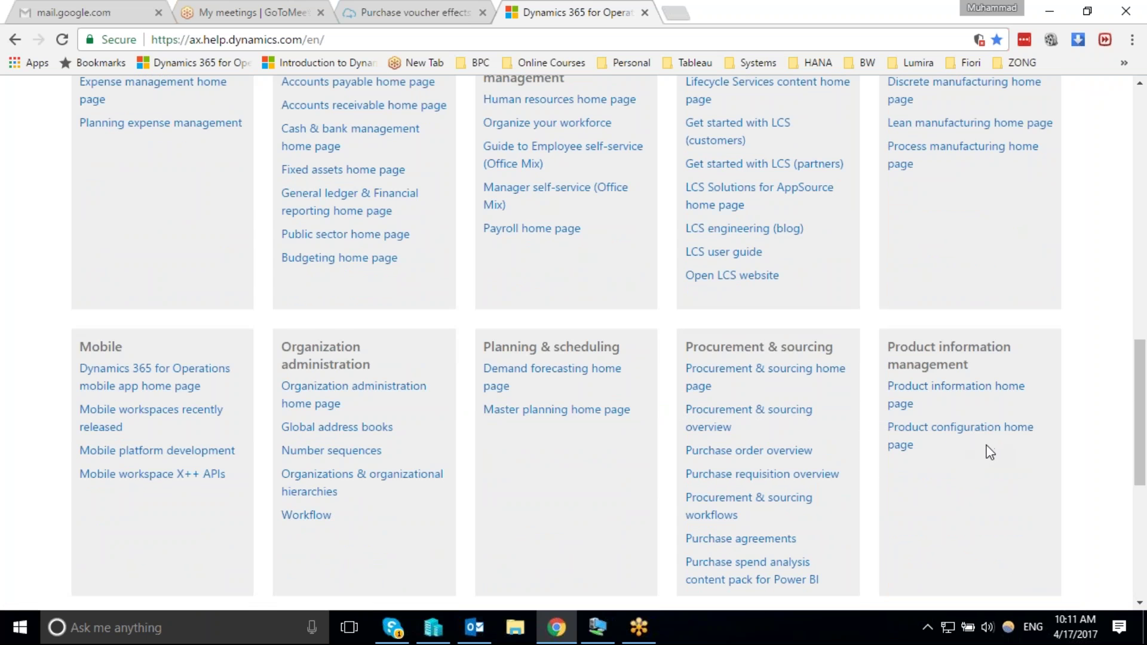
pyautogui.scroll(-2, 987, 453)
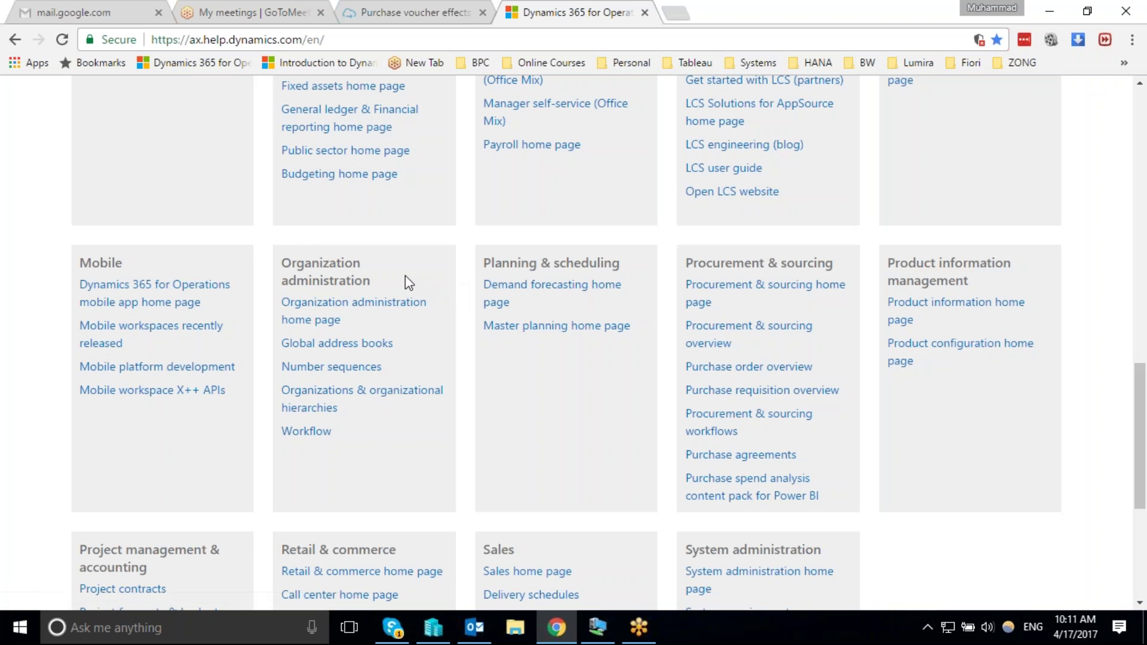
pyautogui.scroll(-3, 246, 370)
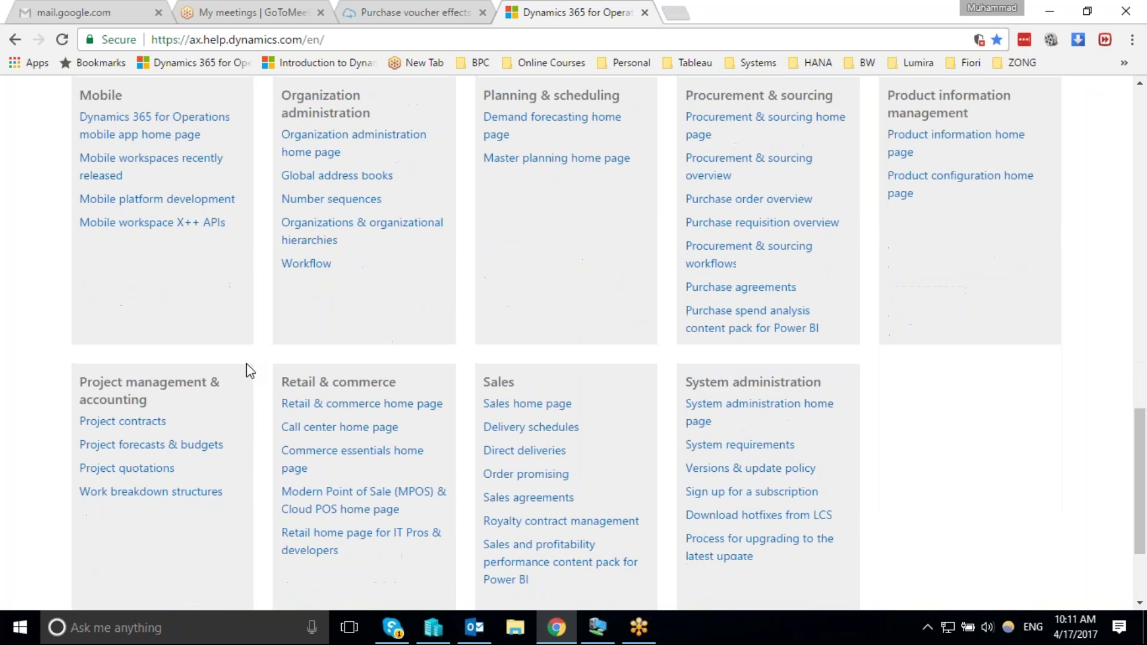
pyautogui.scroll(-2, 249, 372)
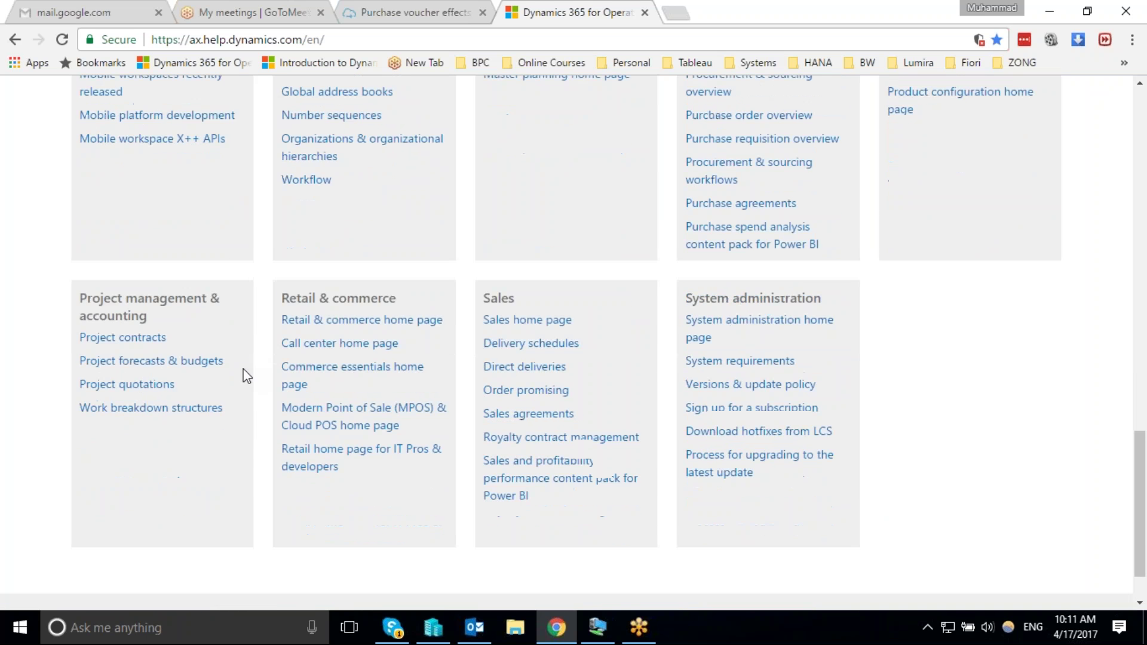
# Step: Highlight the web address of the Help Wiki and return to the page content
pyautogui.click(248, 40)
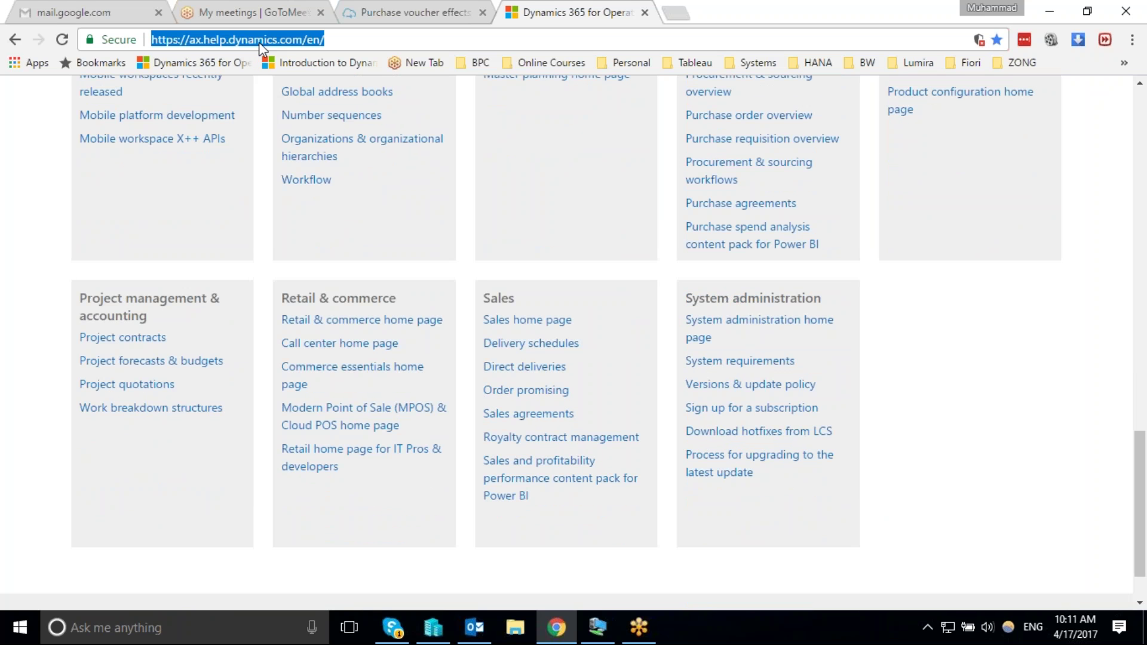
pyautogui.click(1054, 22)
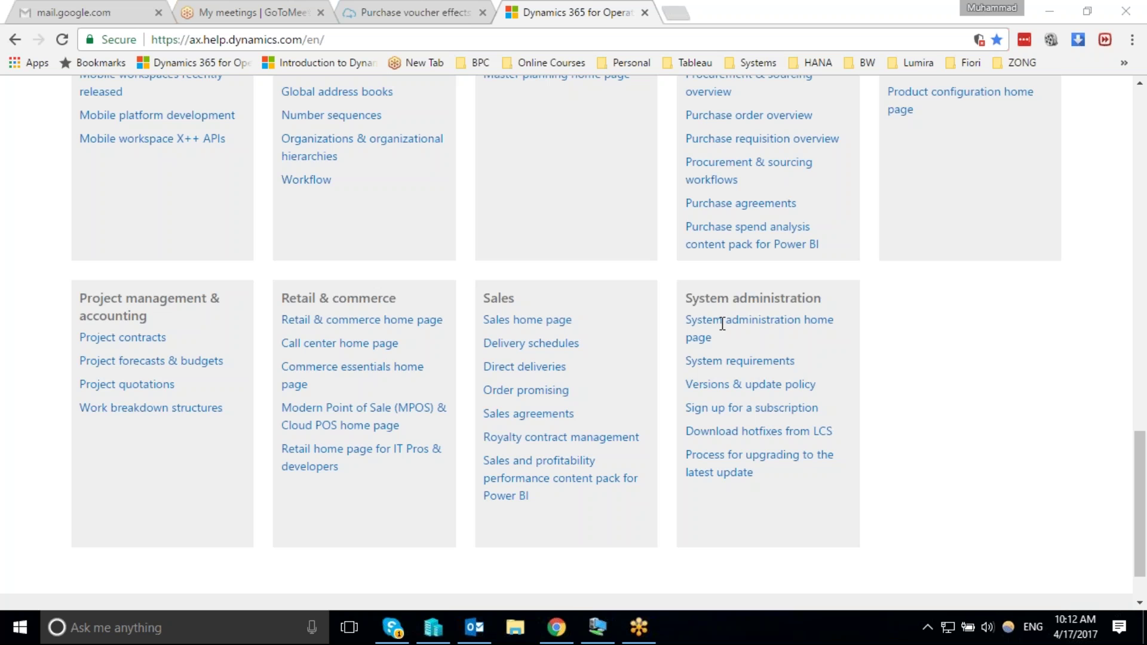
pyautogui.click(549, 222)
pyautogui.scroll(1, 546, 221)
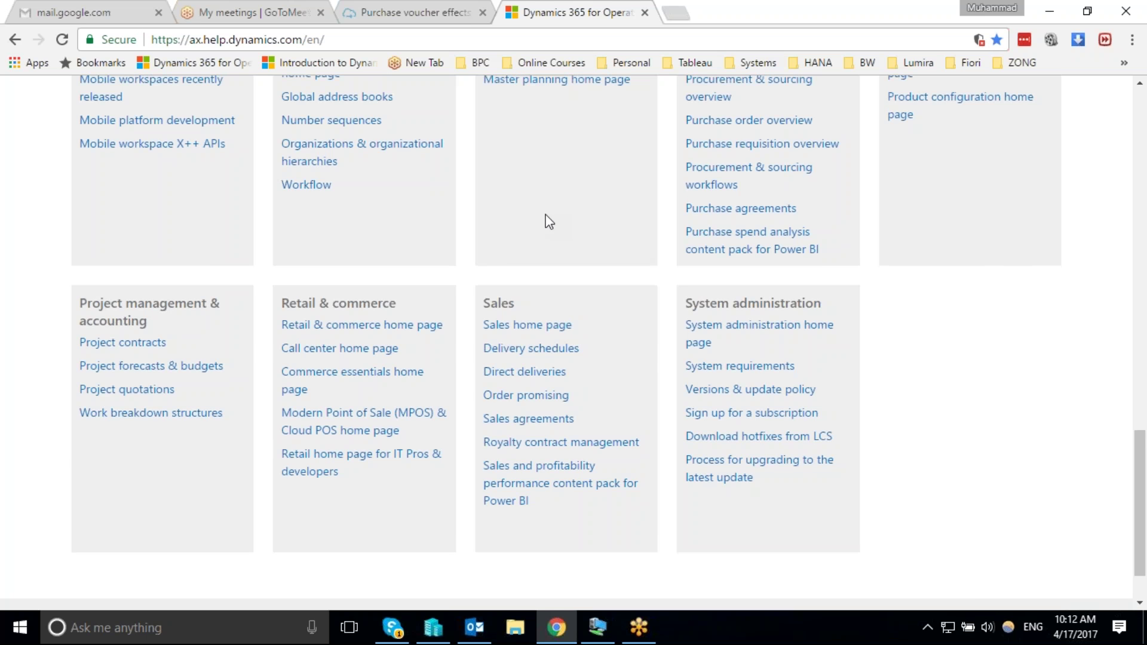
pyautogui.click(843, 17)
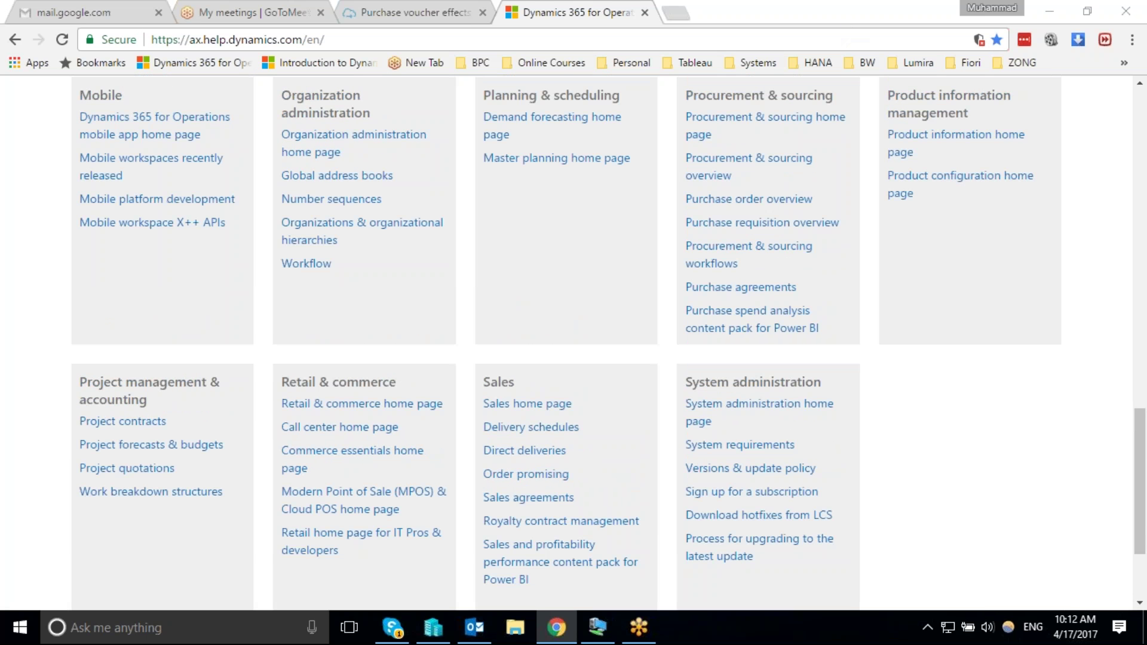
# Step: Search the Help Wiki for "payment day"
pyautogui.scroll(10, 553, 253)
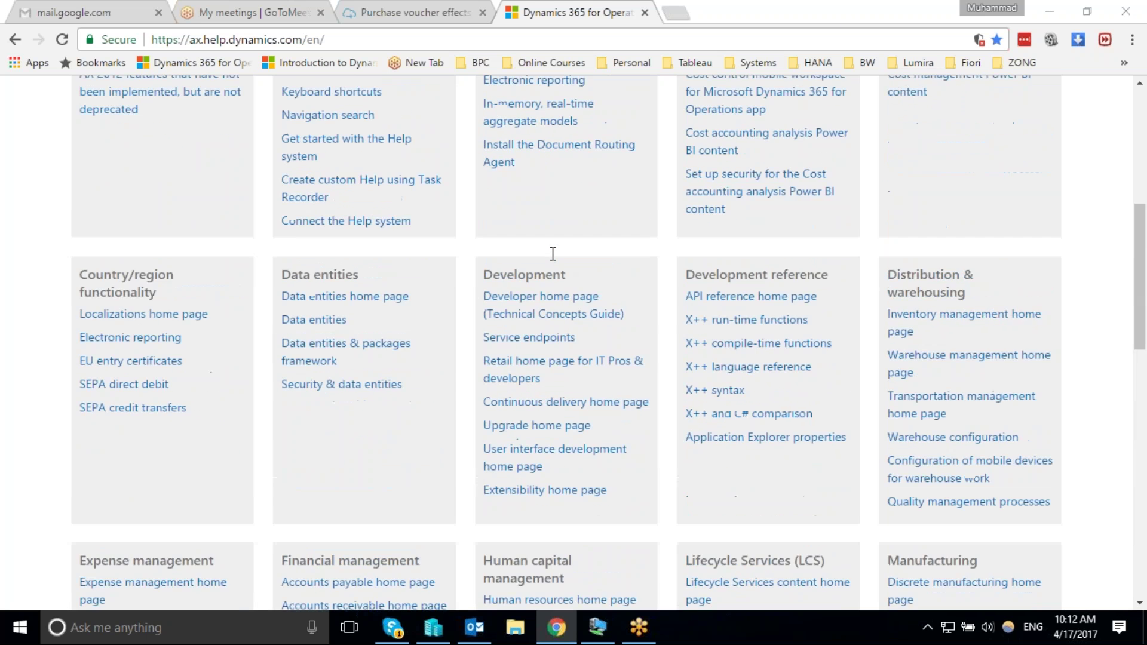
pyautogui.scroll(5, 566, 341)
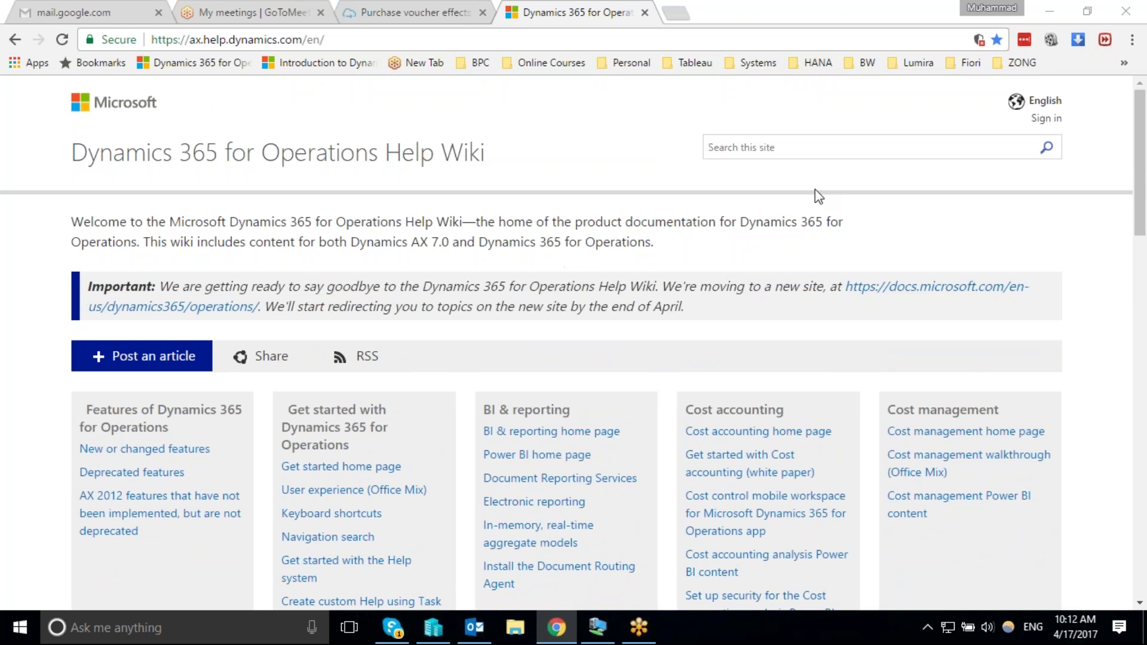
pyautogui.click(800, 147)
pyautogui.write('payment day')
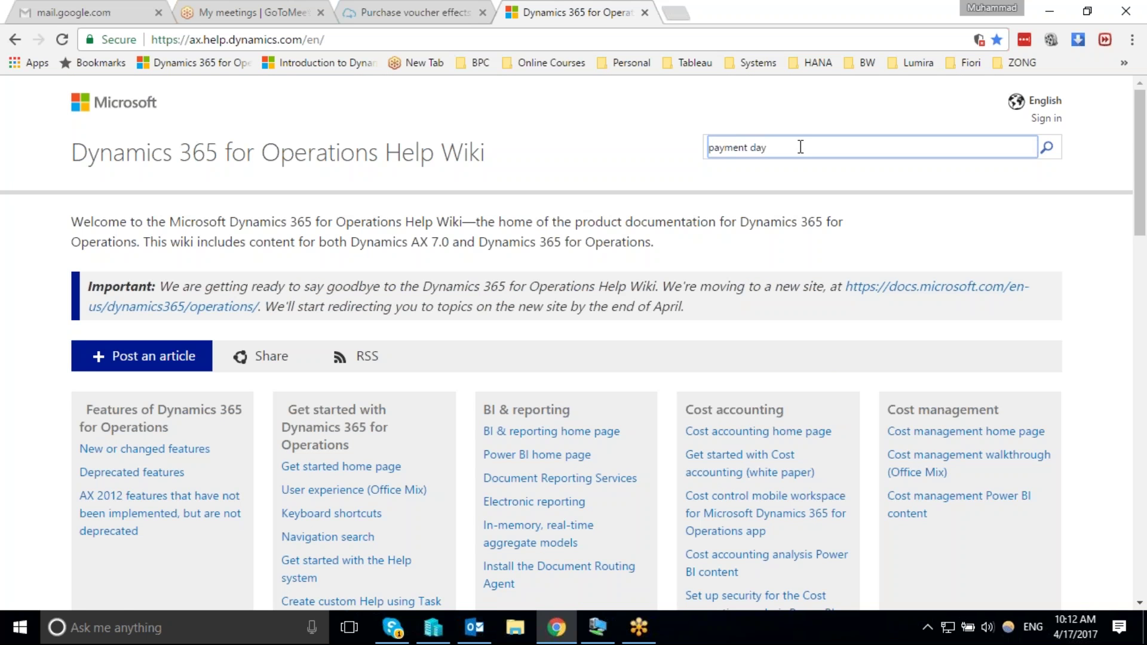
pyautogui.press('Return')
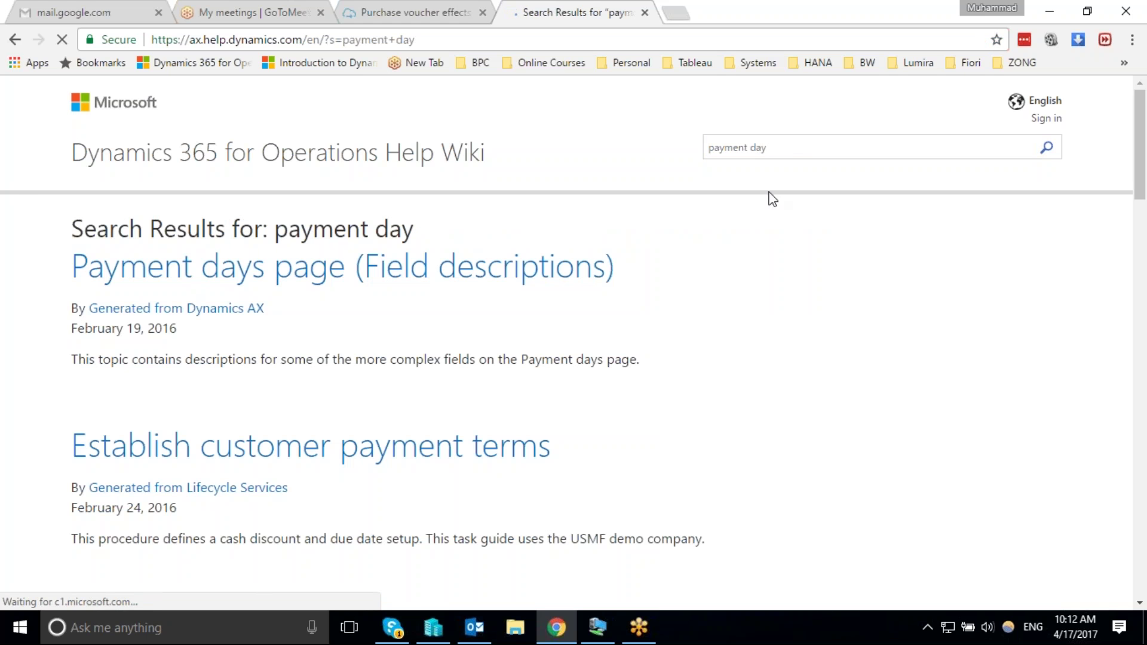
# Step: Open the "Payment days page (Field descriptions)" article and read its table of field descriptions
pyautogui.click(315, 276)
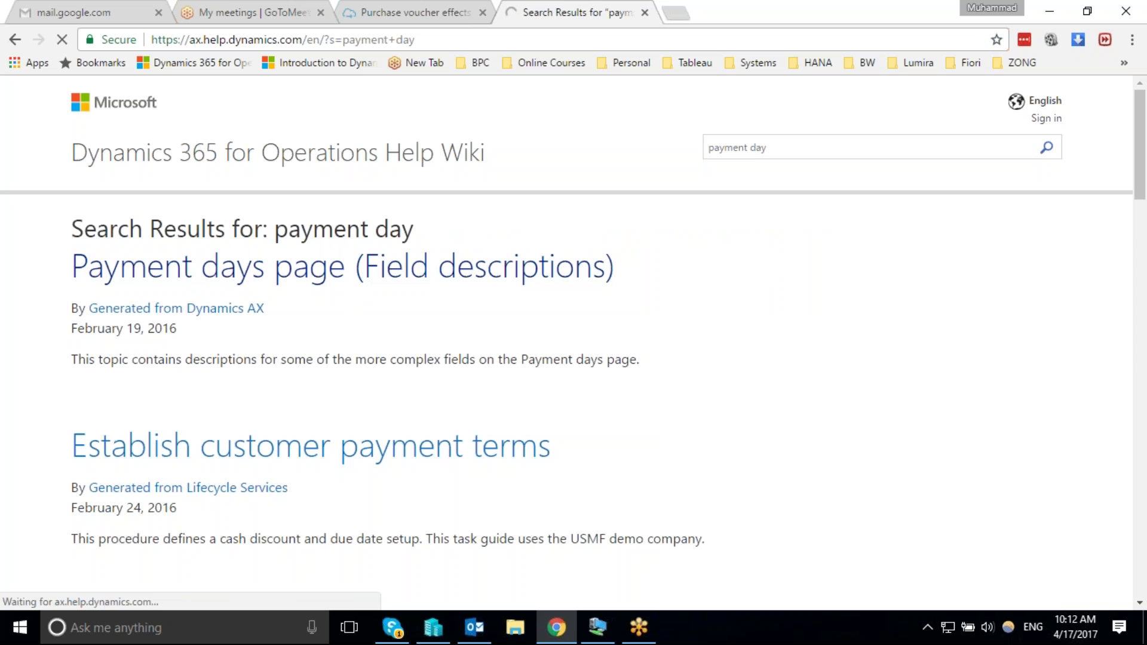
pyautogui.scroll(-5, 385, 375)
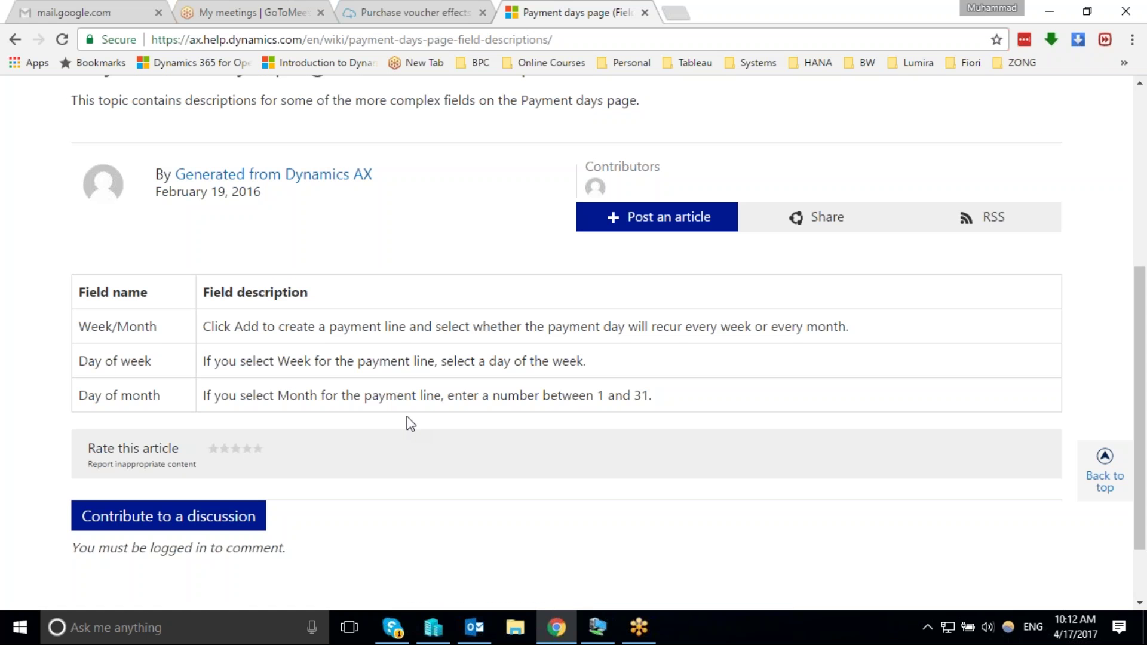
pyautogui.scroll(-2, 407, 417)
pyautogui.scroll(1, 407, 417)
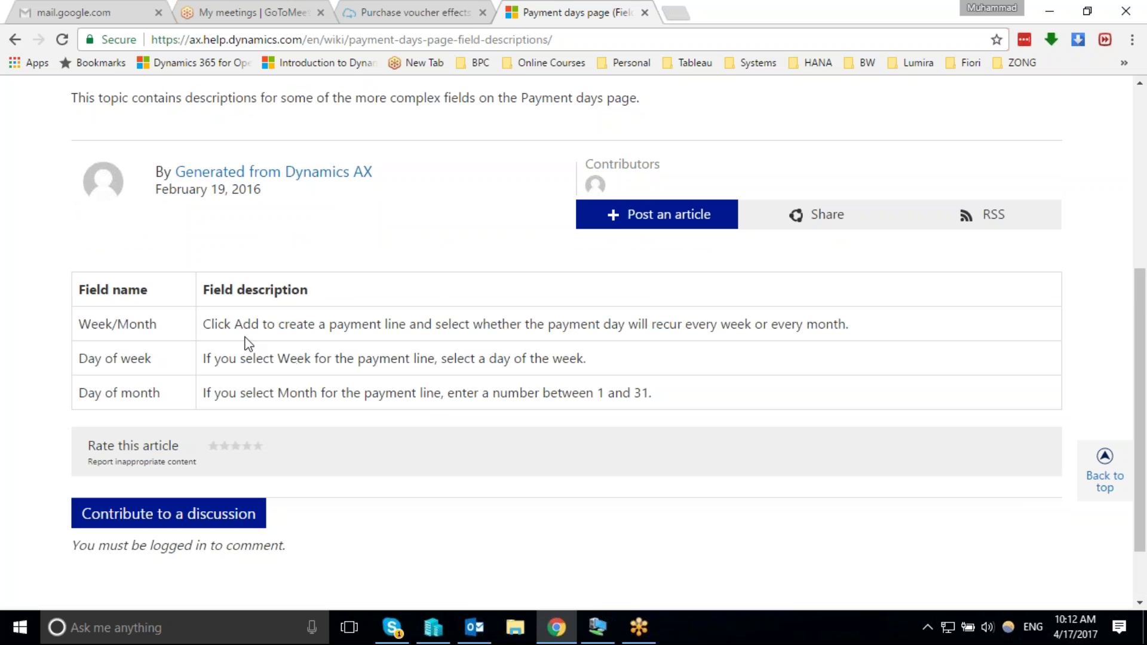
# Step: Search the Help Wiki for "terms of payment"
pyautogui.scroll(5, 335, 356)
pyautogui.click(841, 146)
pyautogui.write('p')
pyautogui.press('BackSpace')
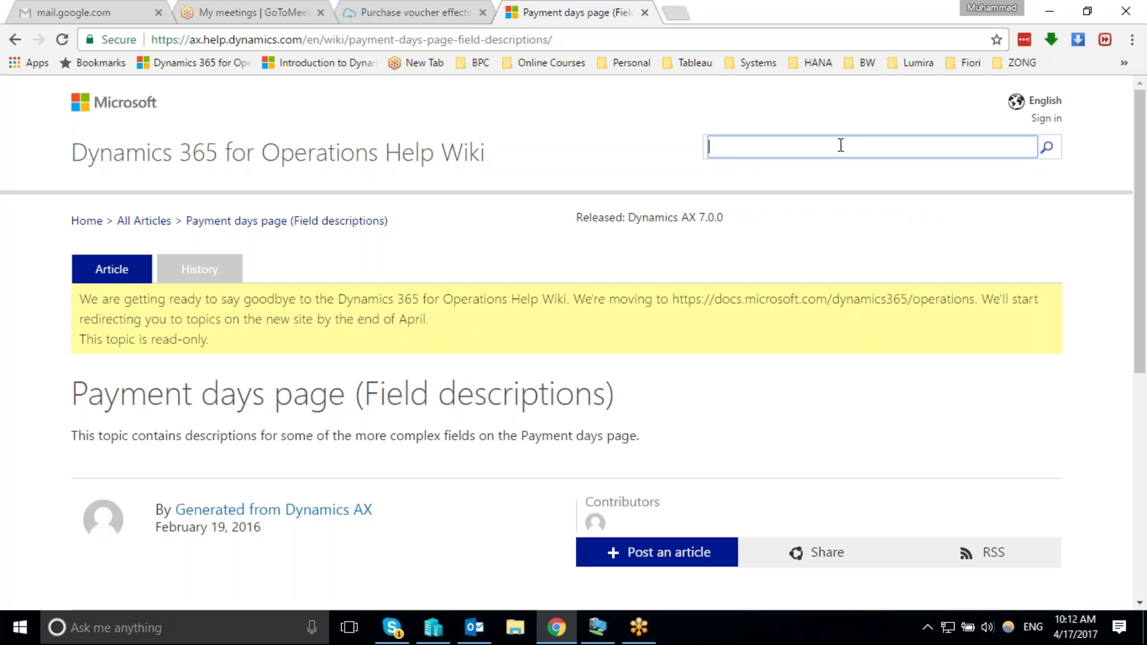
pyautogui.write('terms of payment')
pyautogui.press('Return')
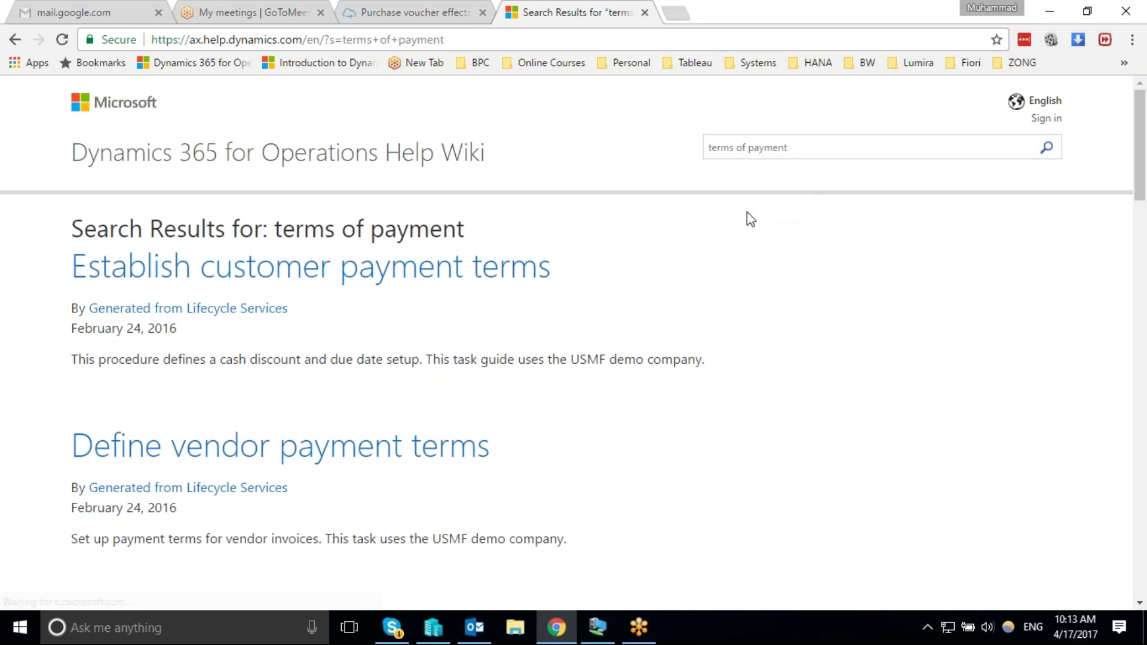
# Step: Open the "Define vendor payment terms" article from the search results and read through its procedure
pyautogui.scroll(-3, 740, 256)
pyautogui.scroll(-1, 740, 259)
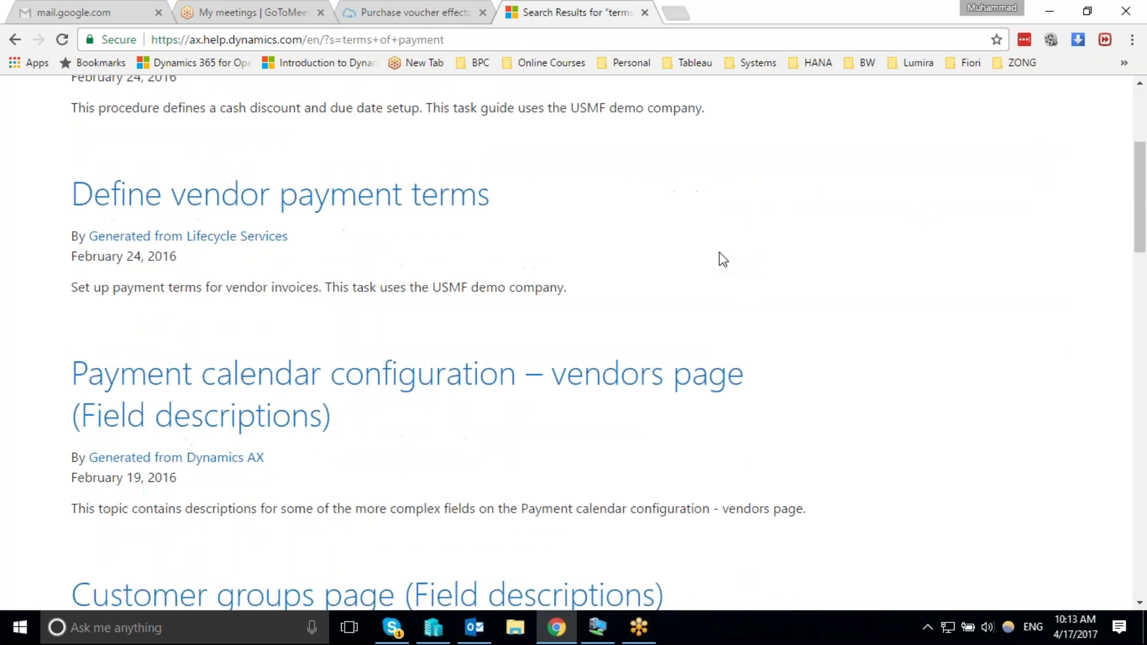
pyautogui.click(393, 203)
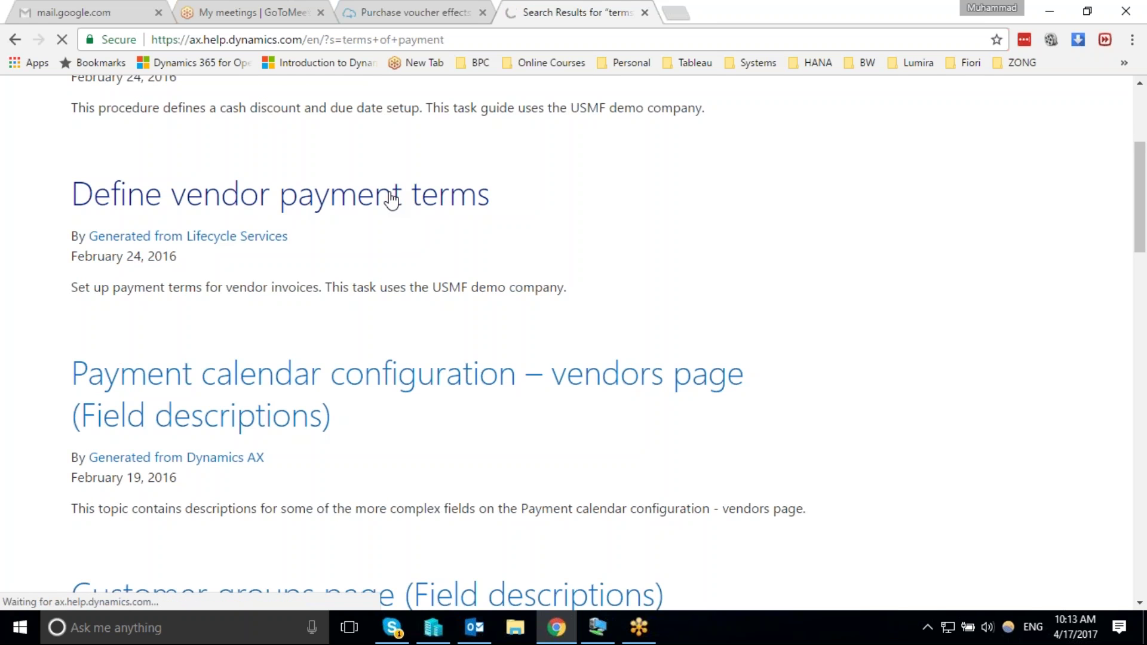
pyautogui.scroll(-7, 518, 300)
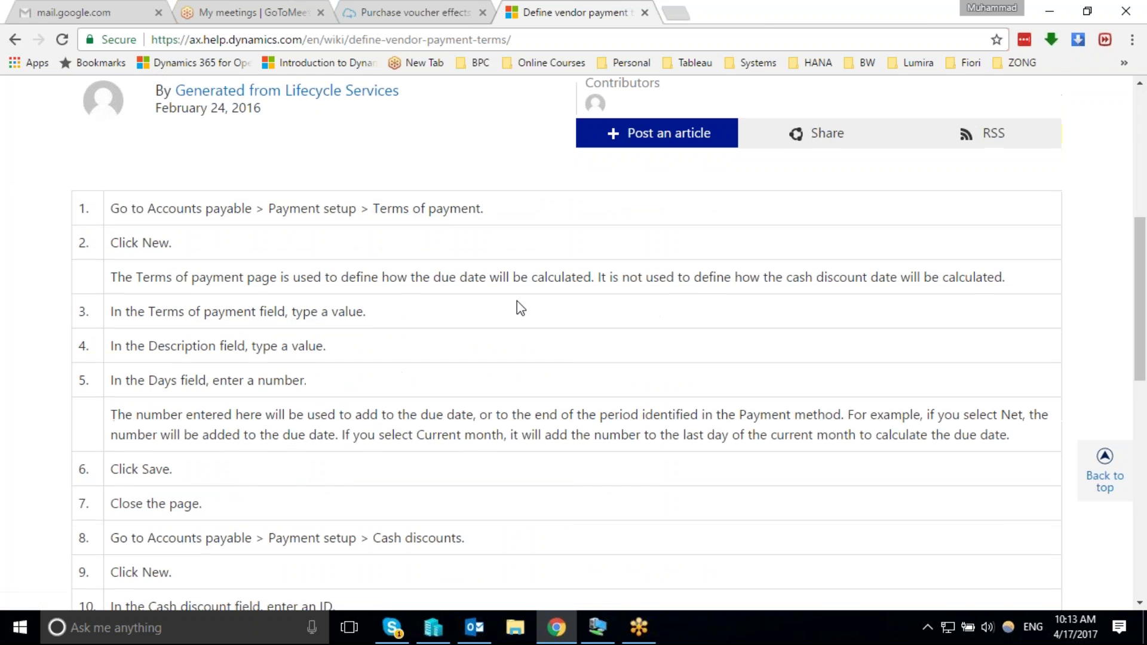
pyautogui.scroll(-10, 518, 302)
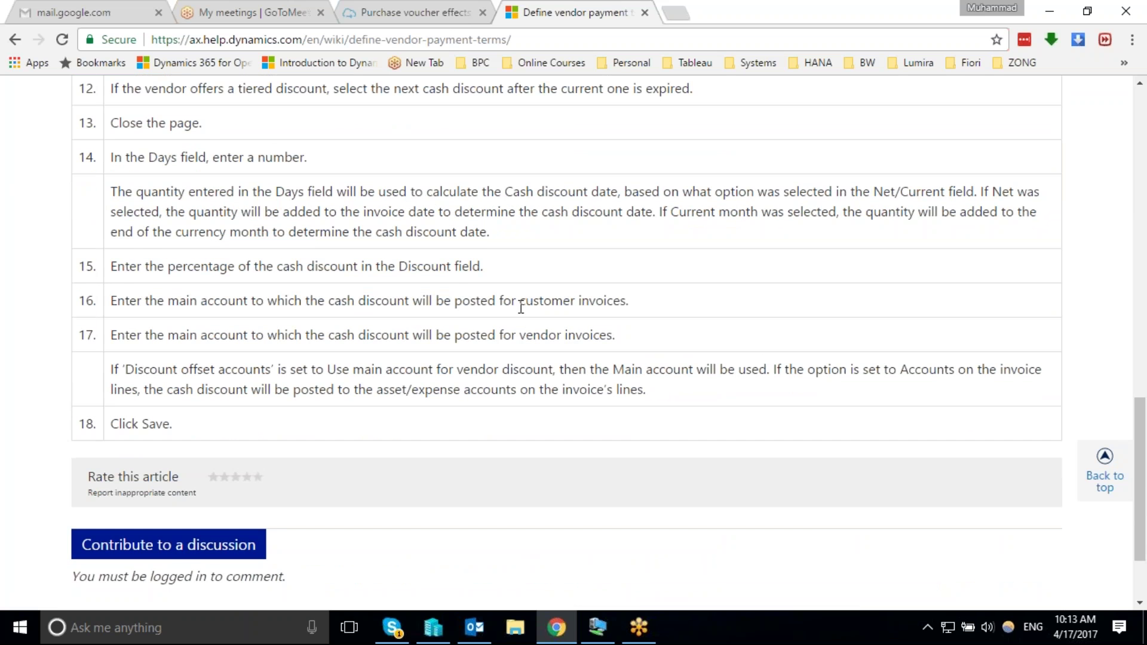
pyautogui.scroll(17, 520, 307)
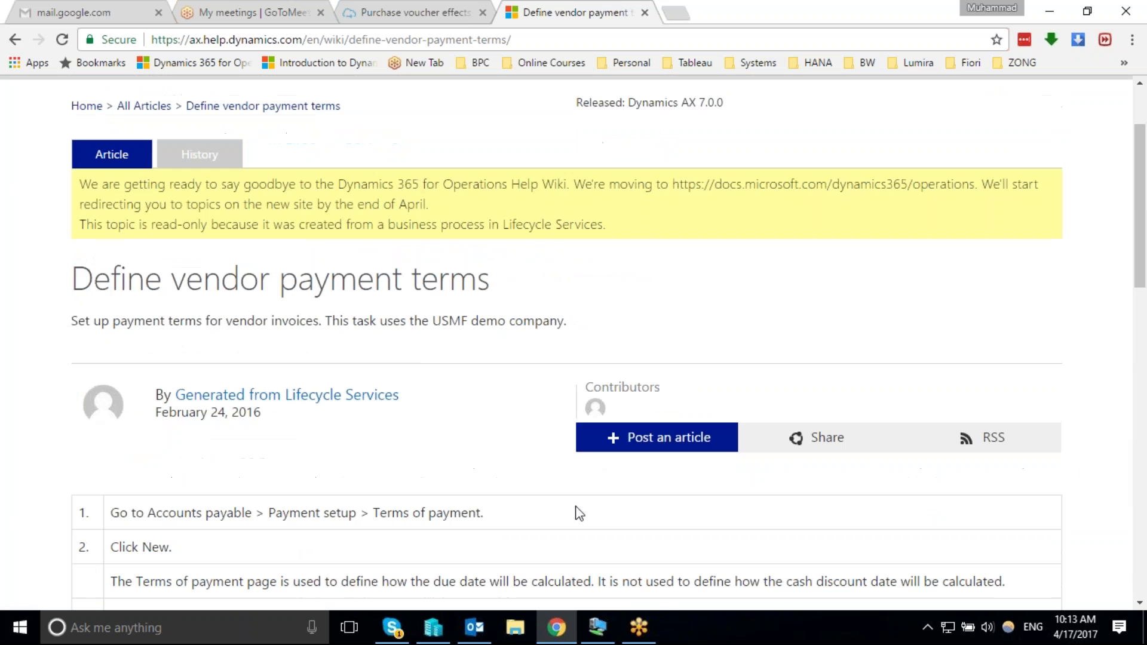
# Step: Switch to the AX7-CPT8 virtual machine session and show it in full screen mode
pyautogui.click(638, 629)
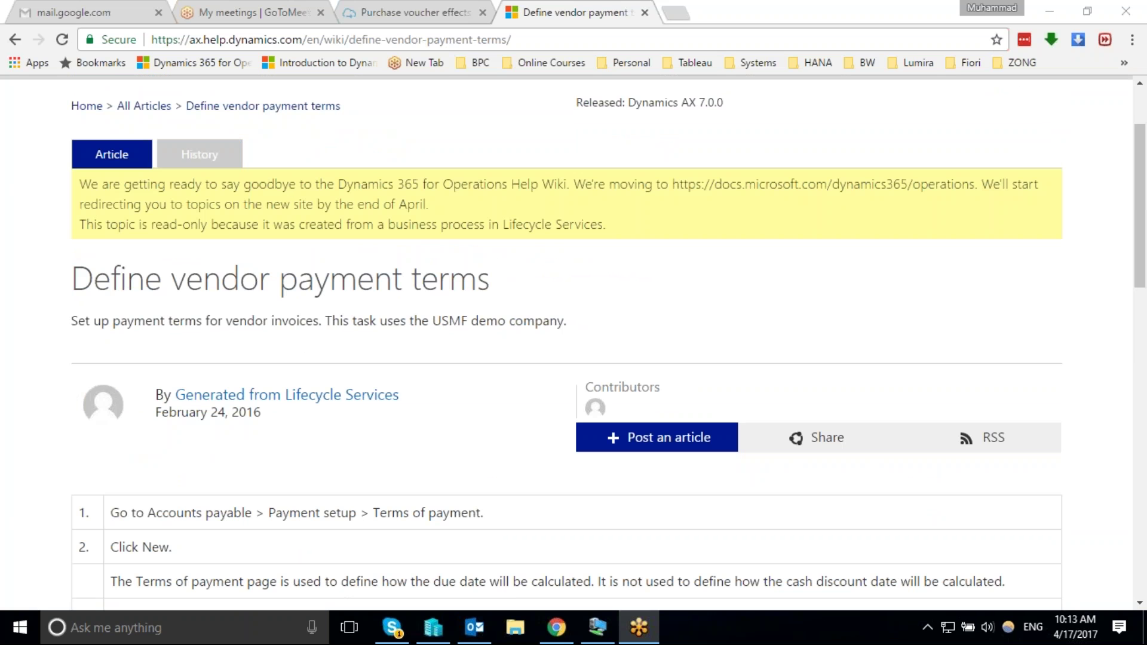
pyautogui.click(597, 627)
pyautogui.click(131, 33)
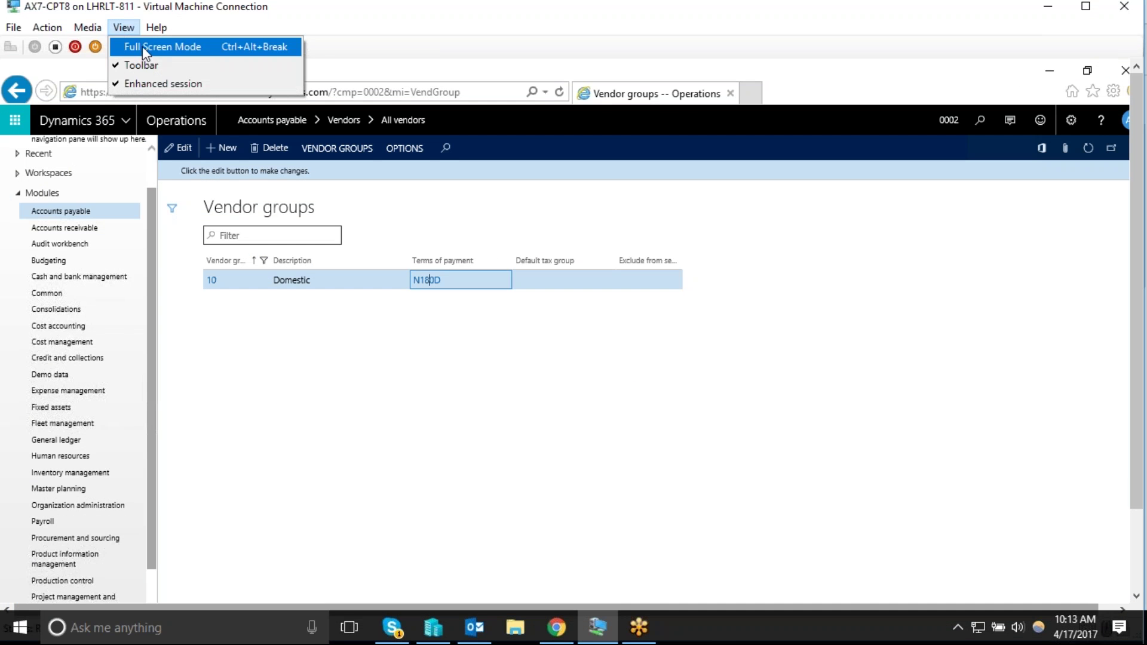
pyautogui.click(143, 49)
pyautogui.click(480, 353)
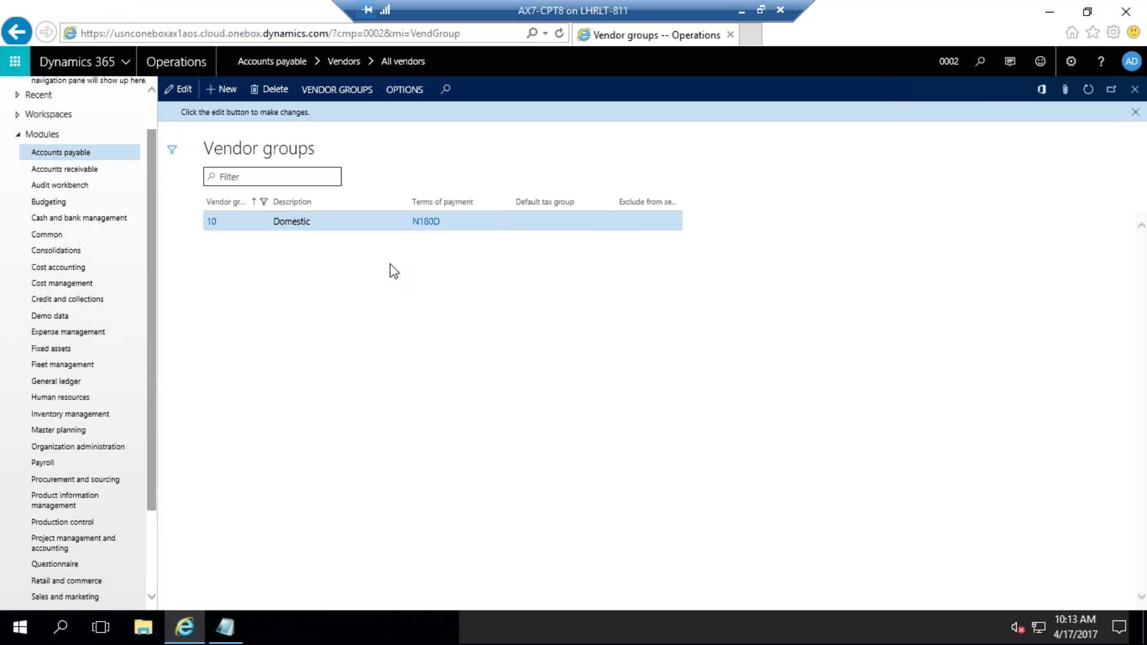
pyautogui.press('Escape')
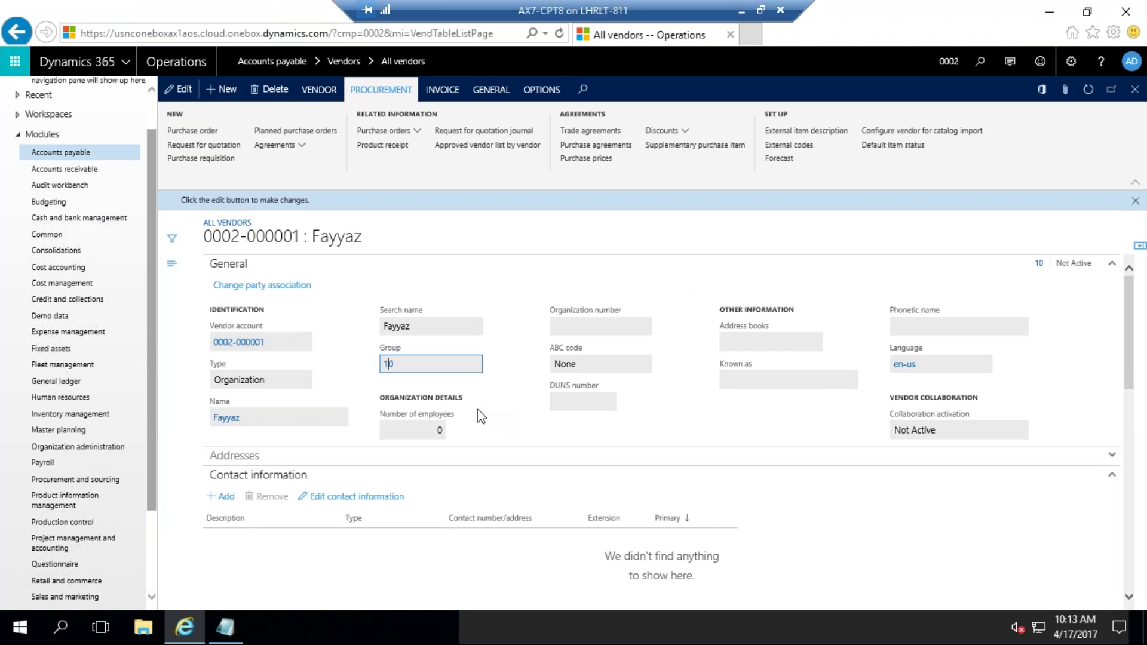
pyautogui.click(388, 367)
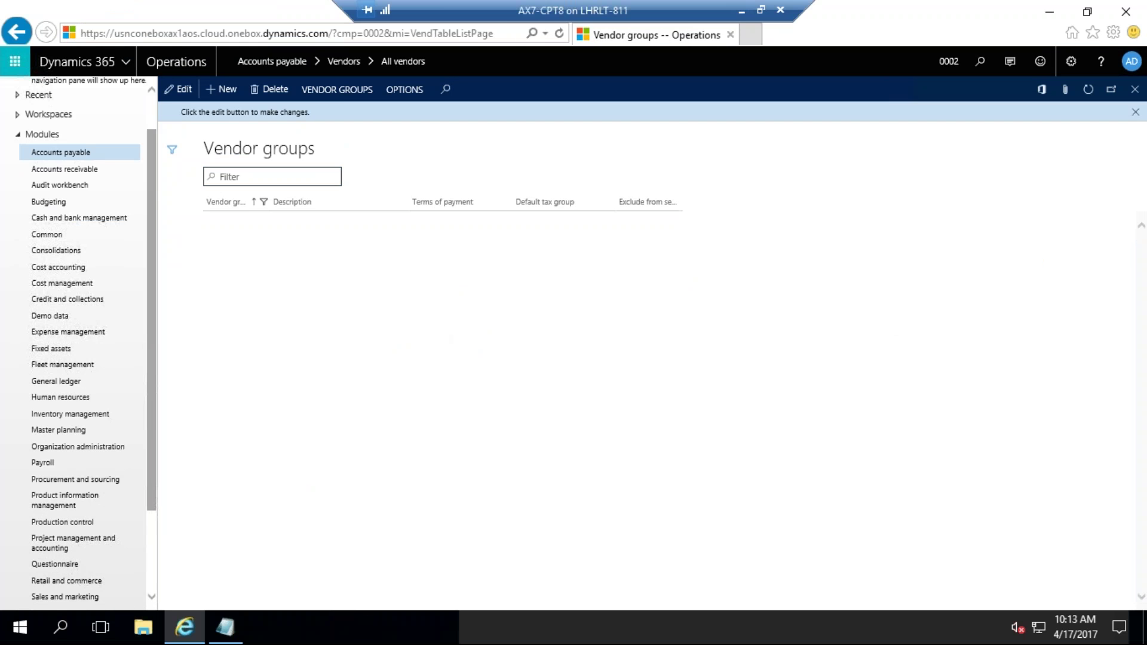
pyautogui.press('Escape')
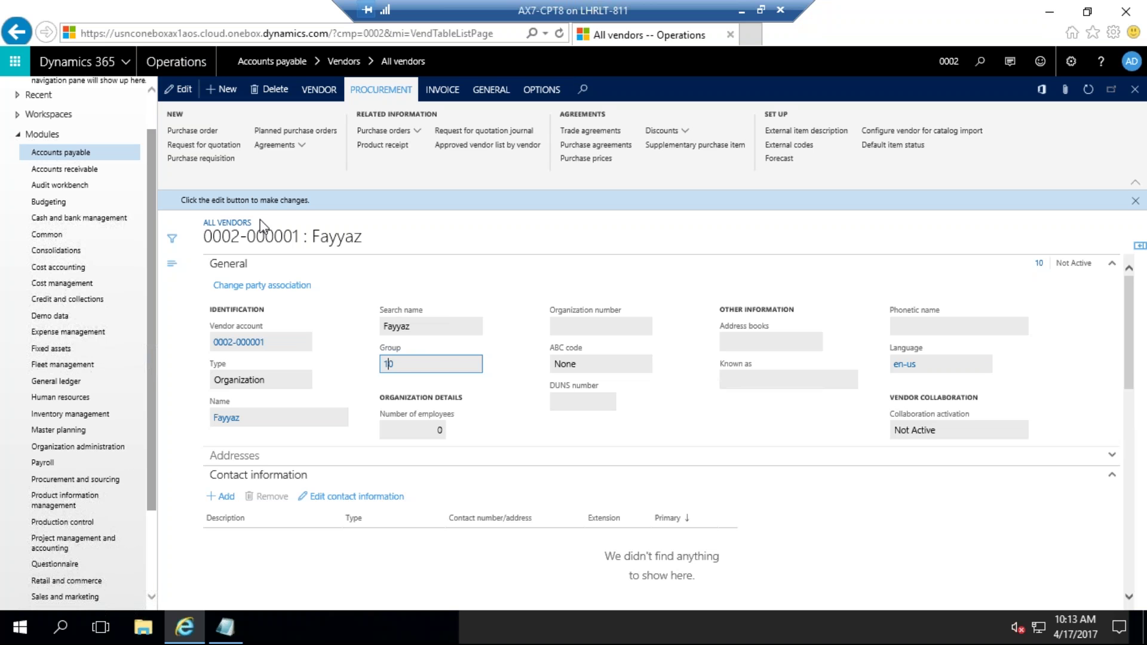
# Step: Open the list of all products and product masters in Product information management and look through the products and their subtypes
pyautogui.moveTo(149, 344); pyautogui.dragTo(150, 441)
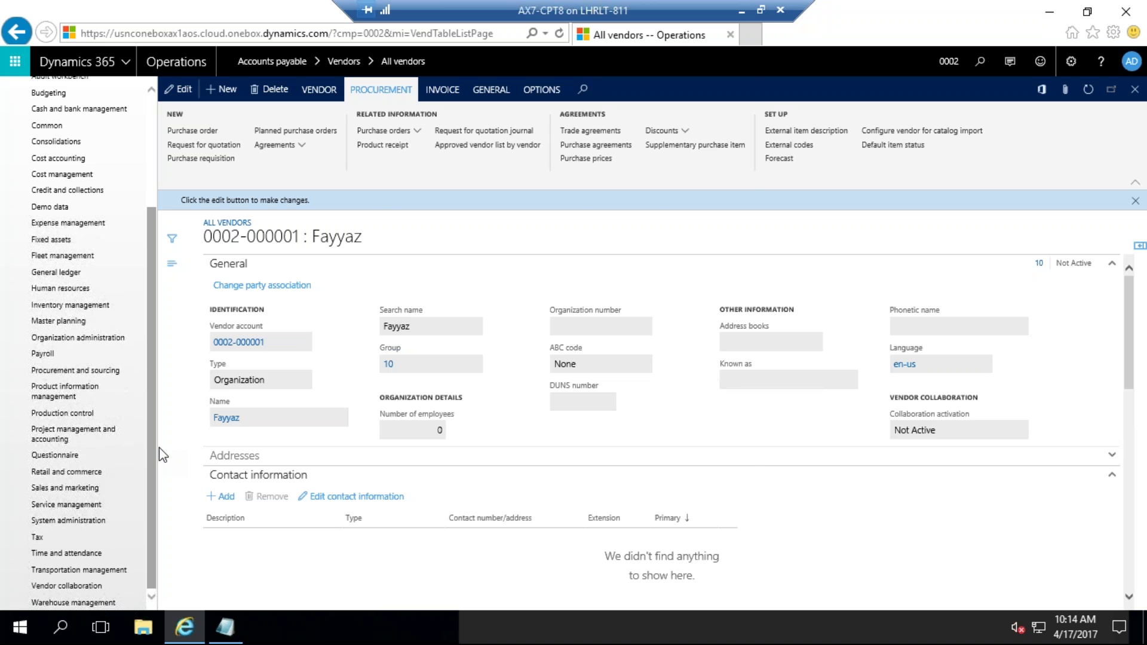
pyautogui.click(62, 394)
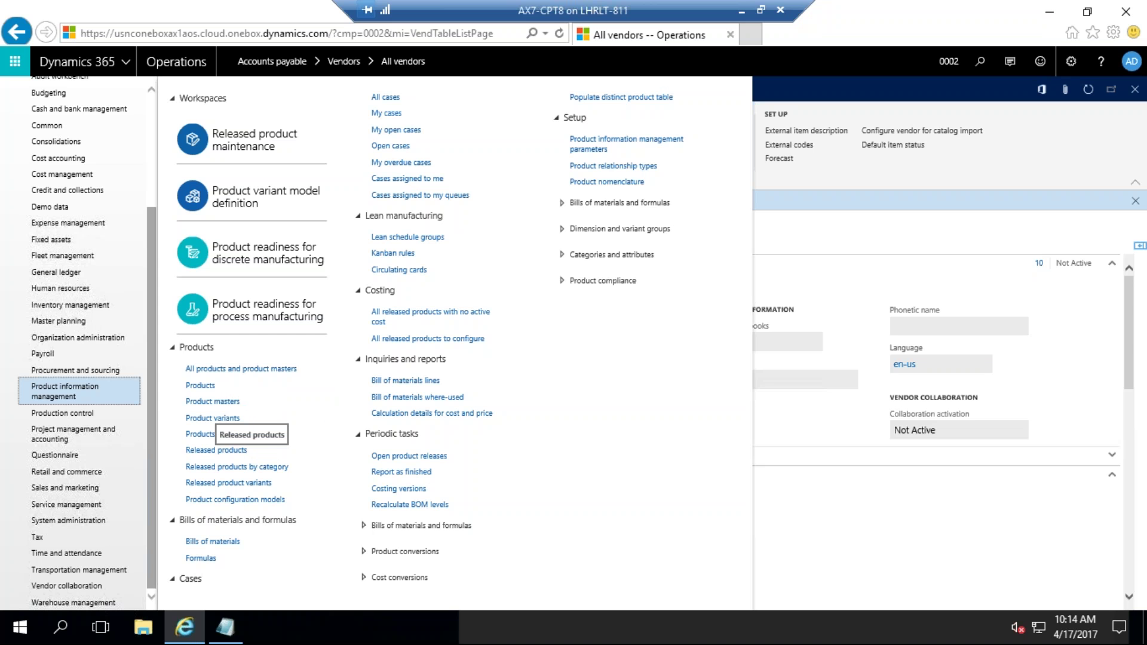
pyautogui.click(254, 371)
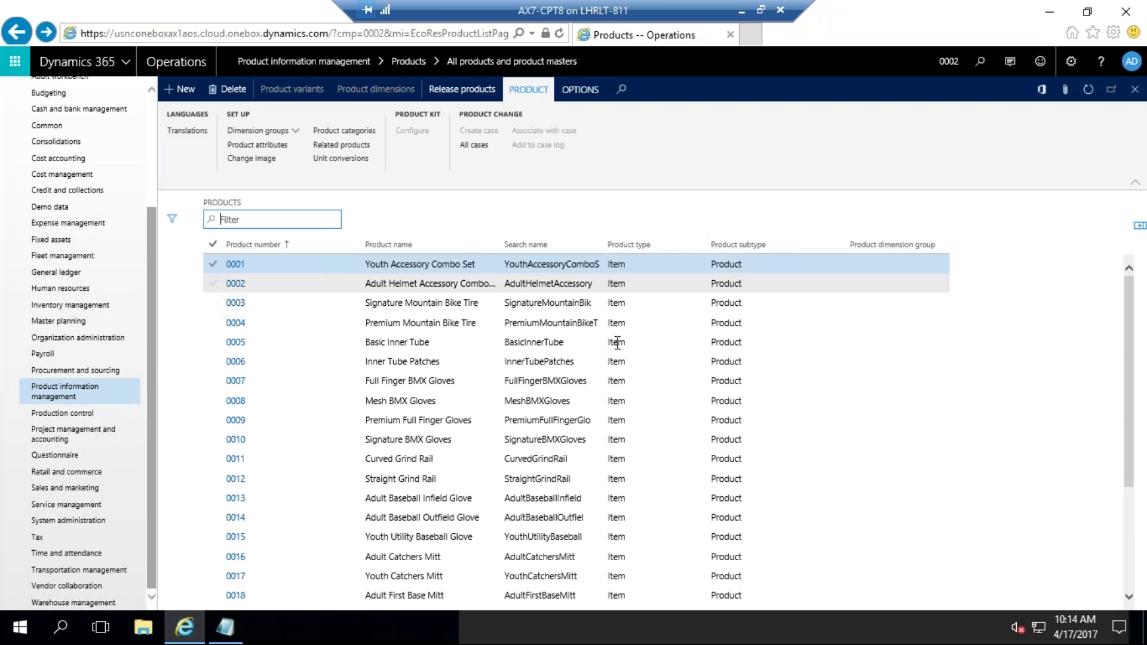
pyautogui.scroll(-7, 621, 345)
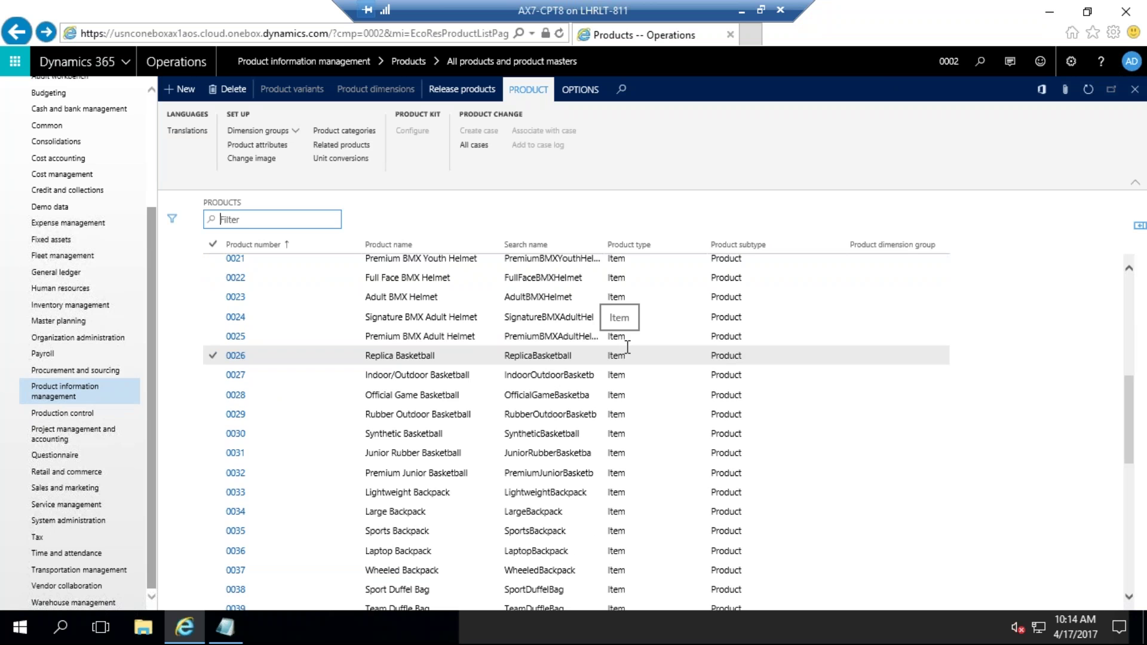
pyautogui.click(754, 245)
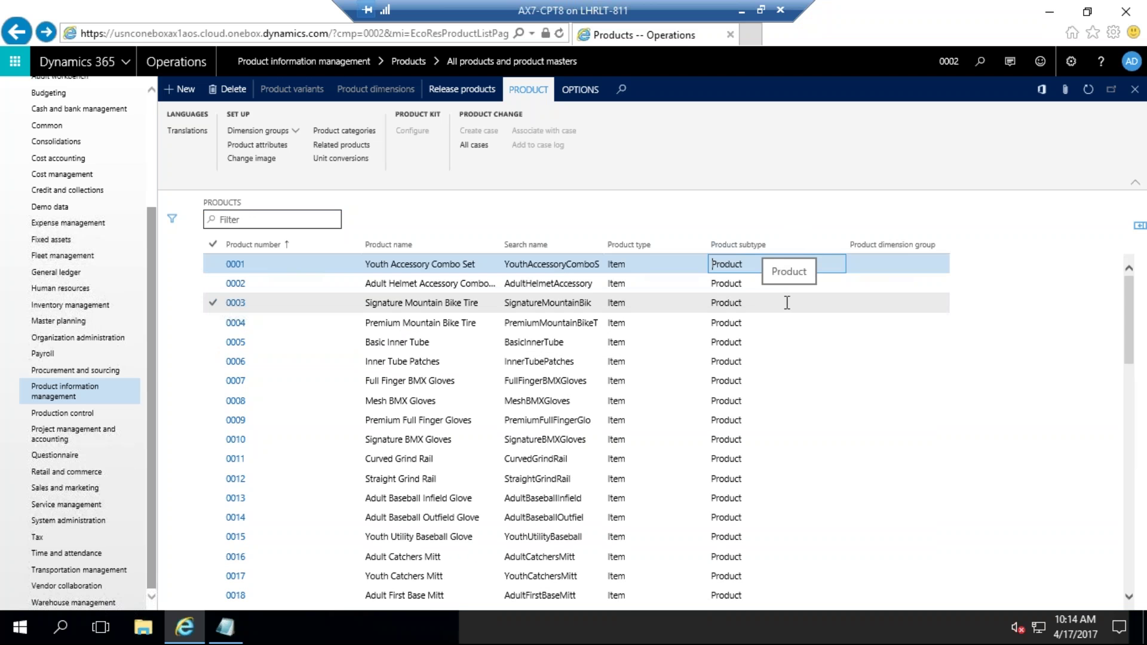
# Step: Open the new product form, examine the product type, product subtype and product number fields, and cancel the form
pyautogui.click(180, 89)
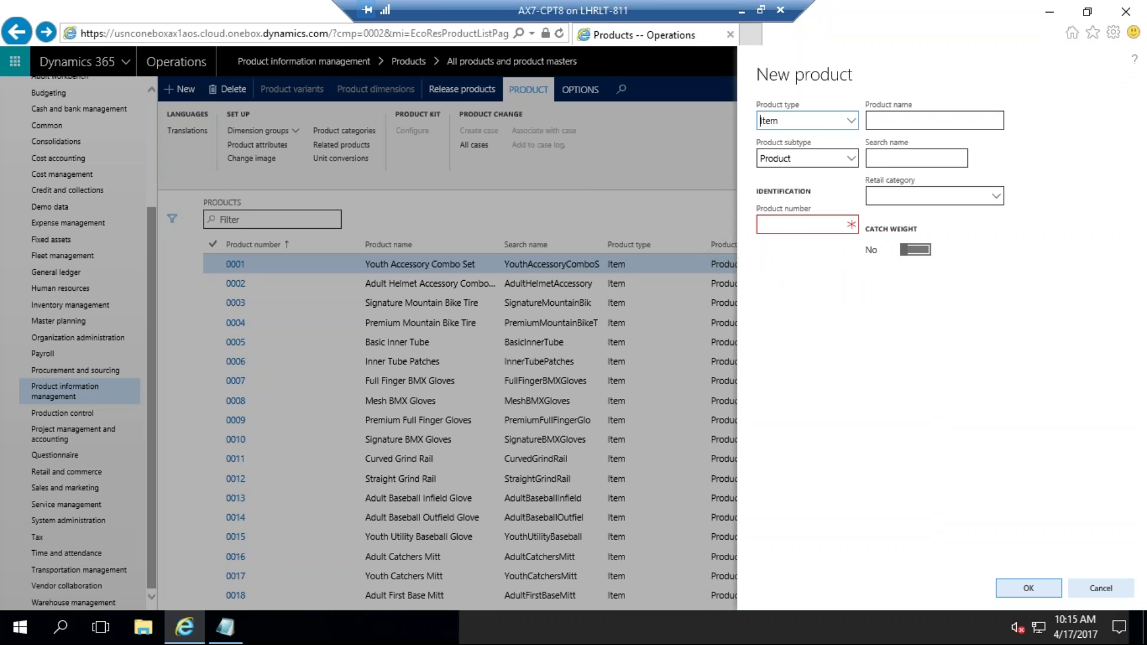
pyautogui.click(852, 123)
pyautogui.click(854, 125)
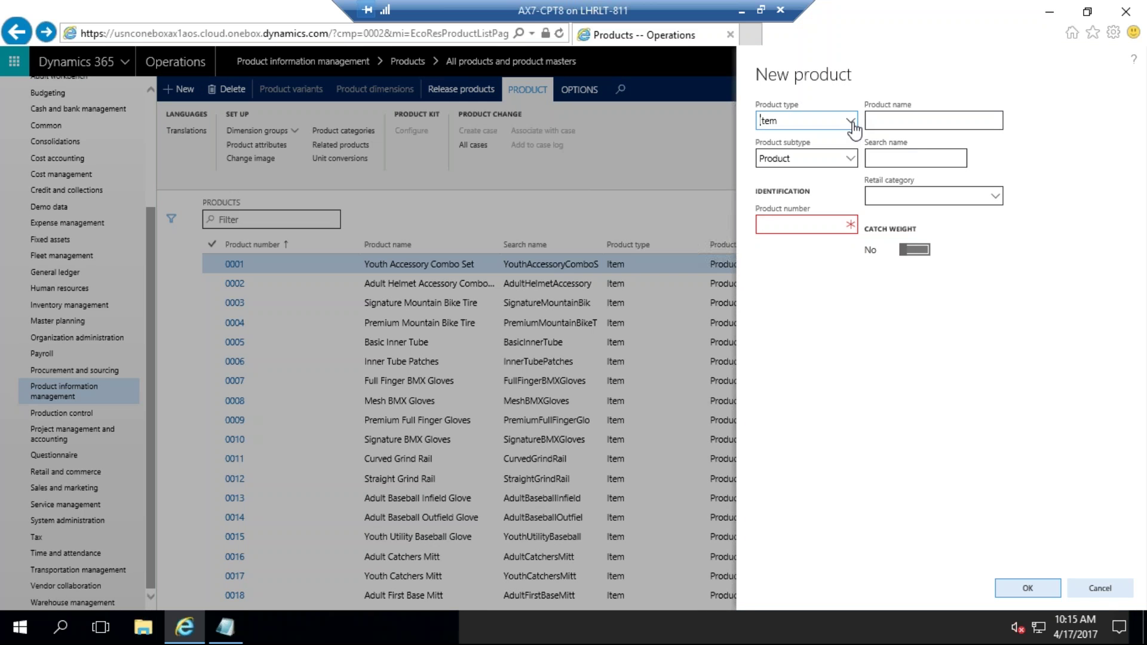
pyautogui.click(851, 159)
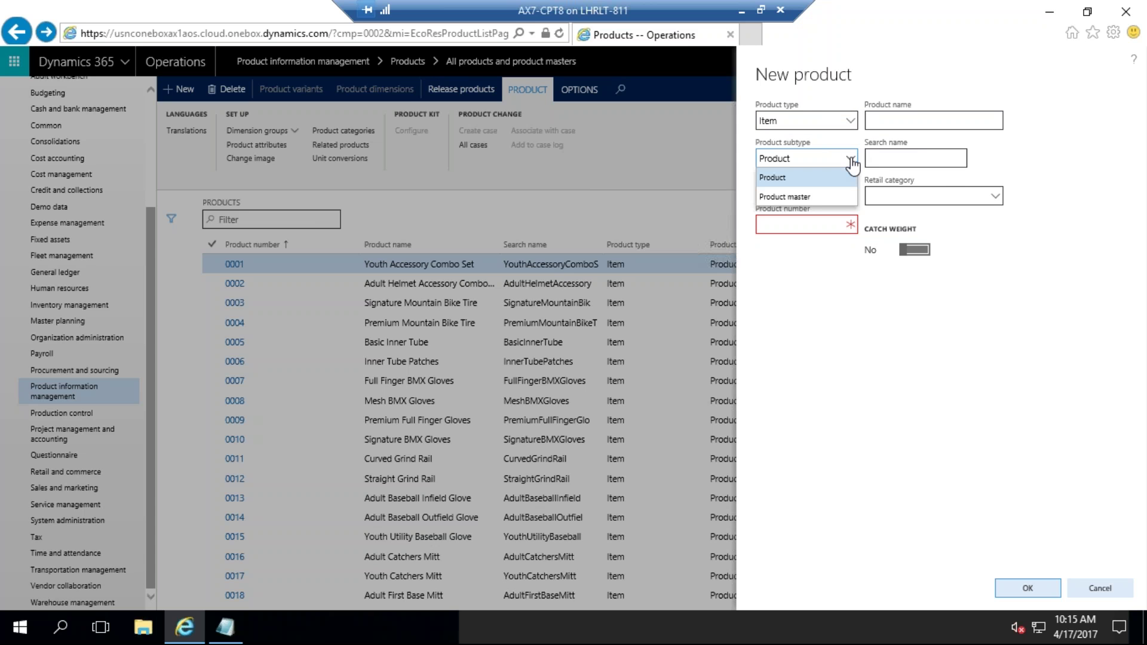
pyautogui.click(853, 162)
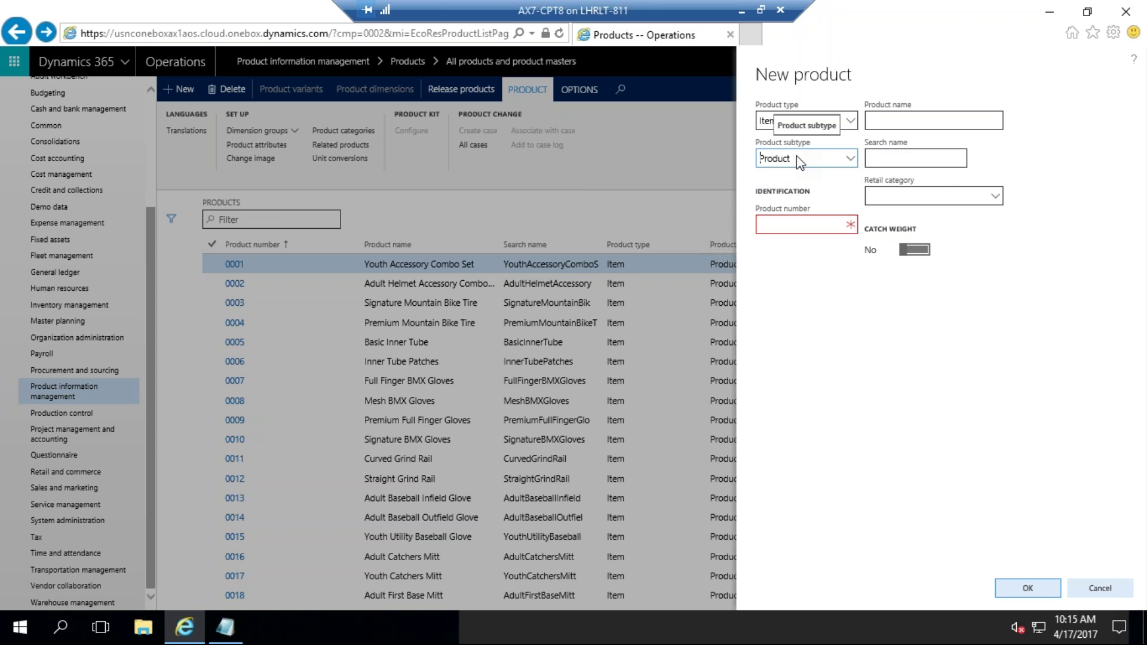
pyautogui.click(800, 233)
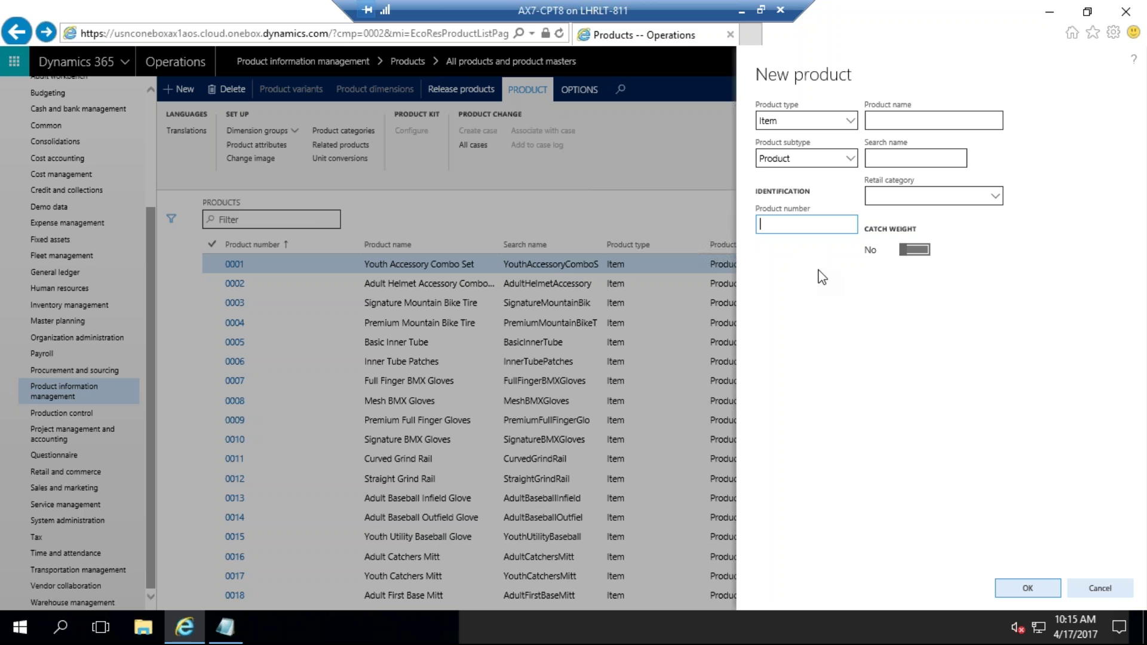
pyautogui.click(1098, 590)
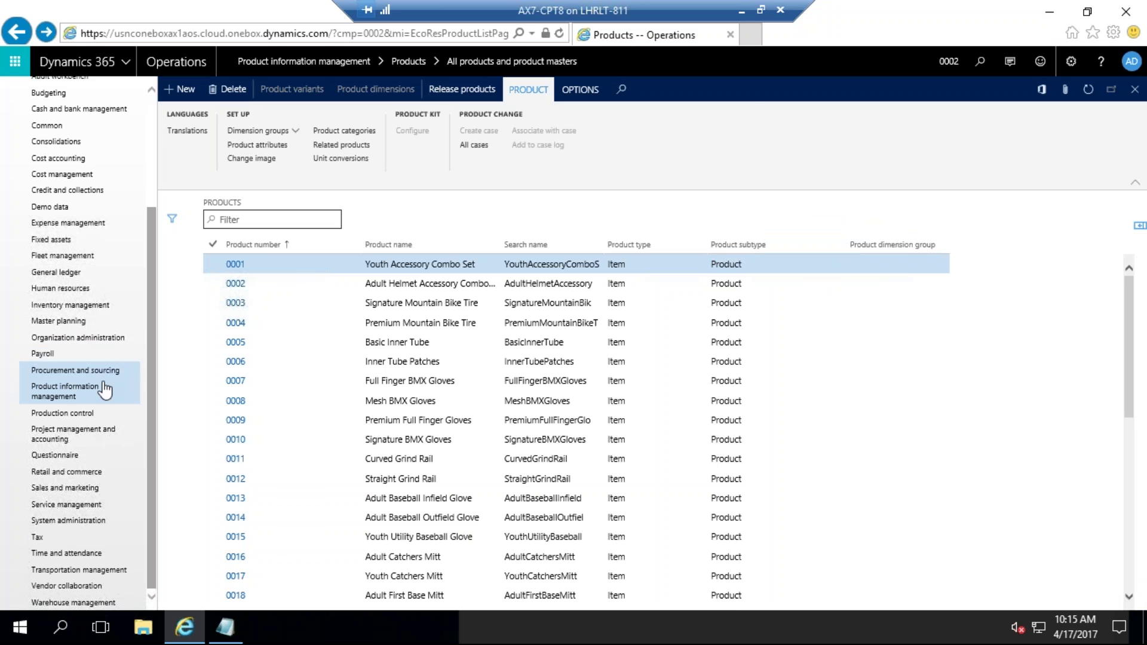
# Step: Open the Prod_6 number sequence assigned to the product number in the Product information management parameters
pyautogui.click(66, 395)
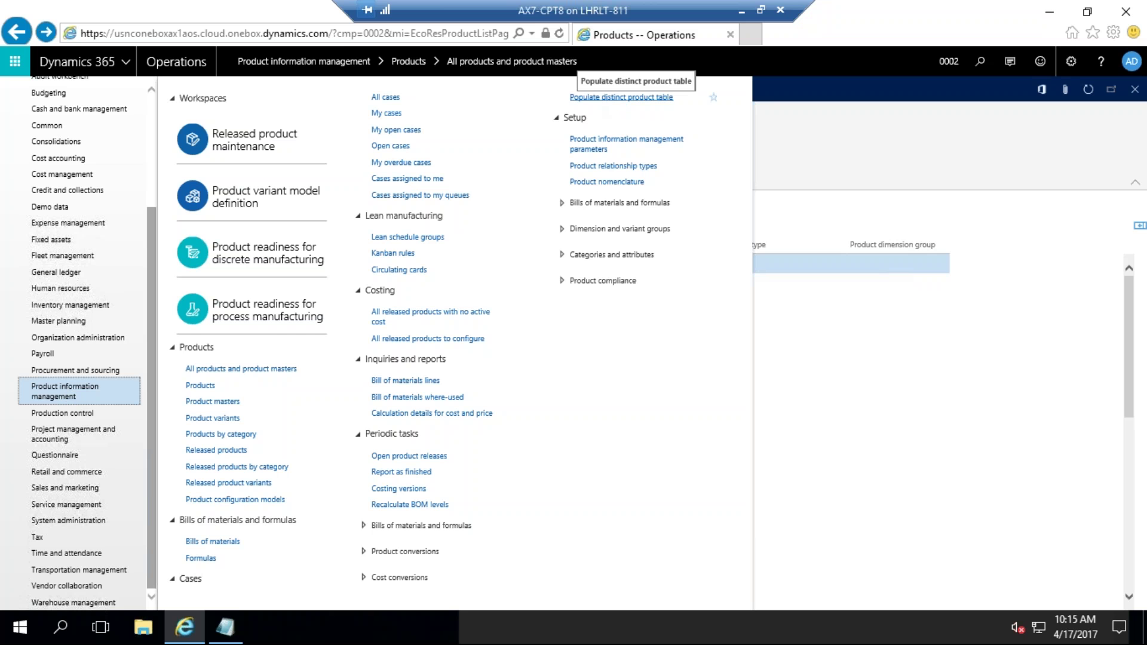
pyautogui.click(591, 146)
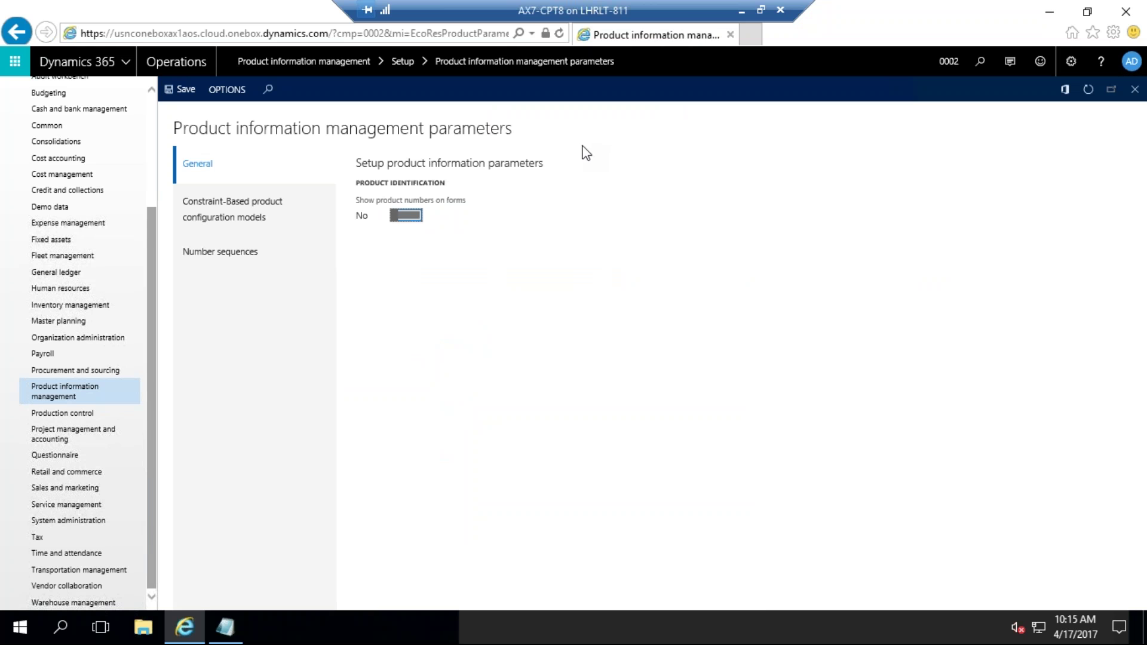
pyautogui.click(210, 256)
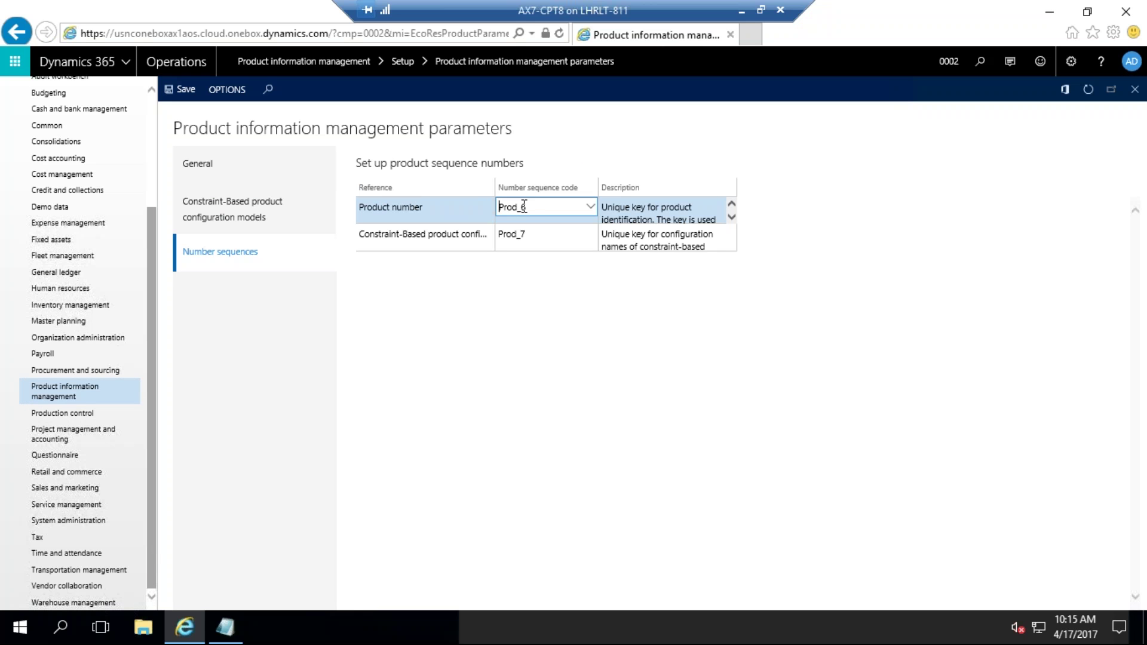
pyautogui.click(463, 208)
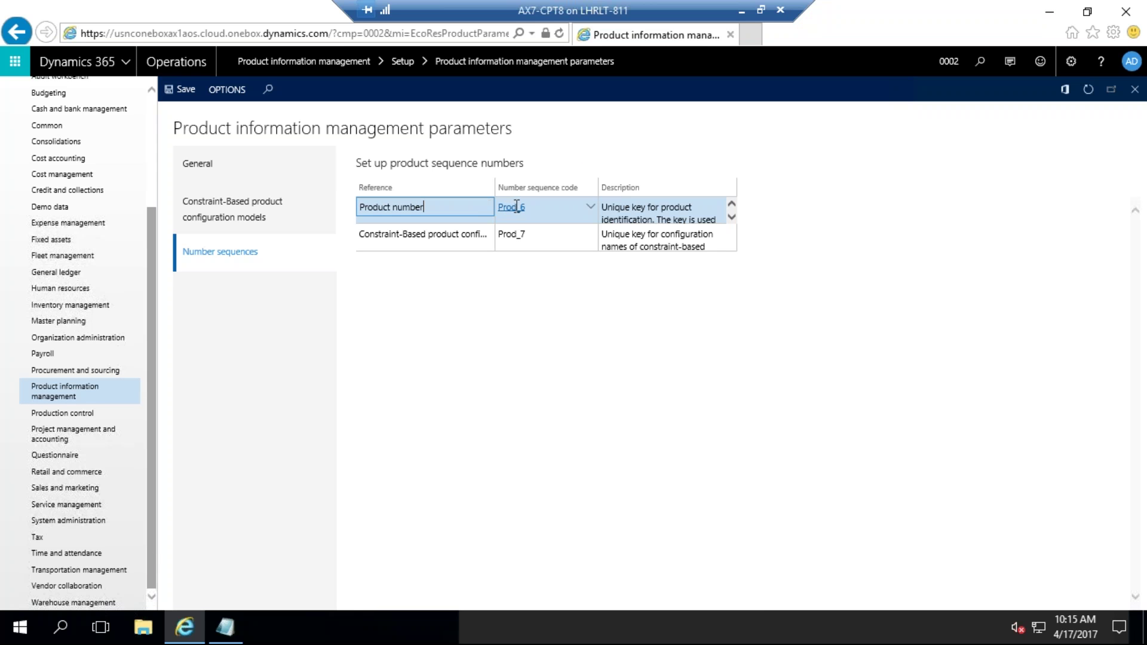
pyautogui.click(517, 208)
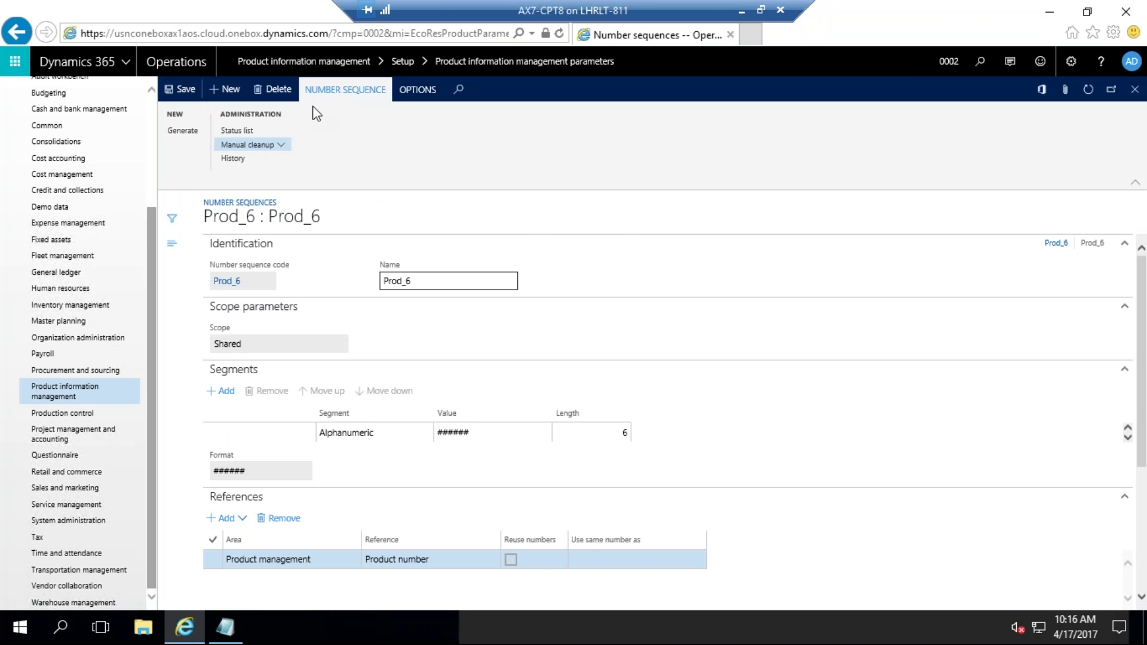
# Step: Set Manual to No and Continuous to Yes for the Prod_6 number sequence, save it and close the parameters page
pyautogui.moveTo(1142, 278); pyautogui.dragTo(1143, 403)
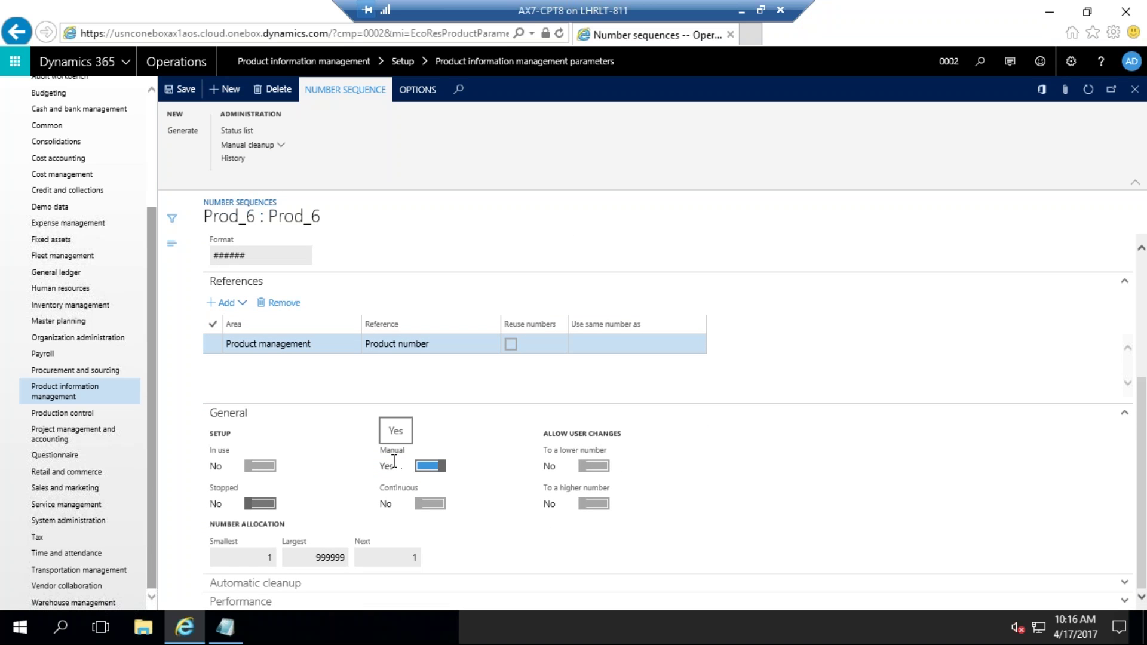
pyautogui.click(432, 469)
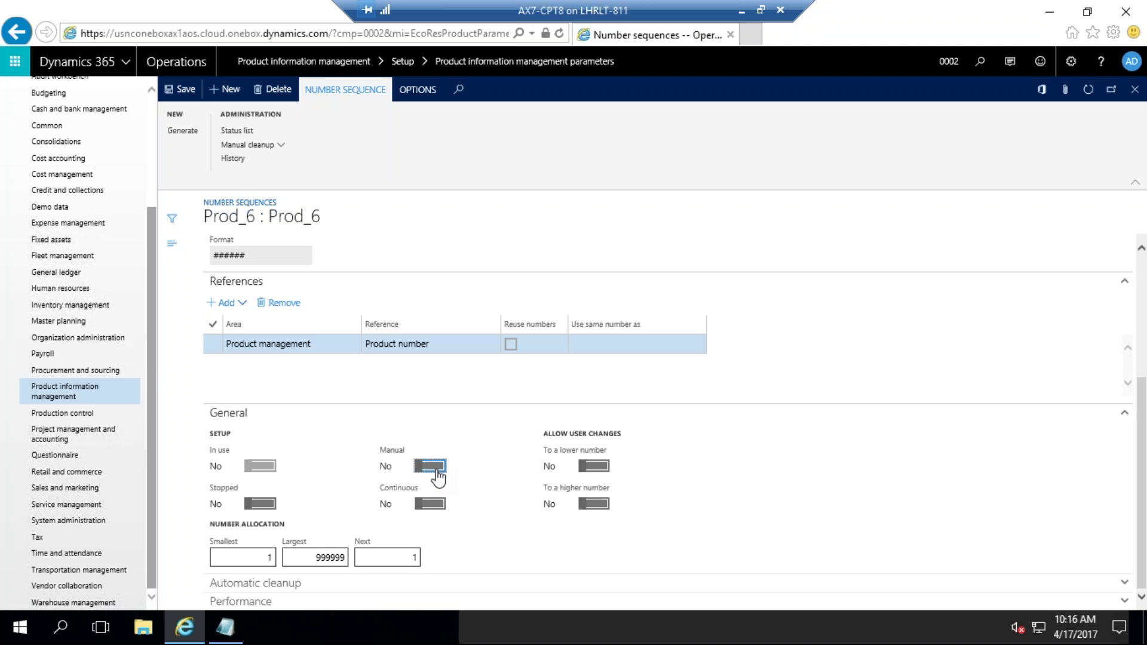
pyautogui.click(430, 504)
pyautogui.click(182, 90)
pyautogui.click(17, 31)
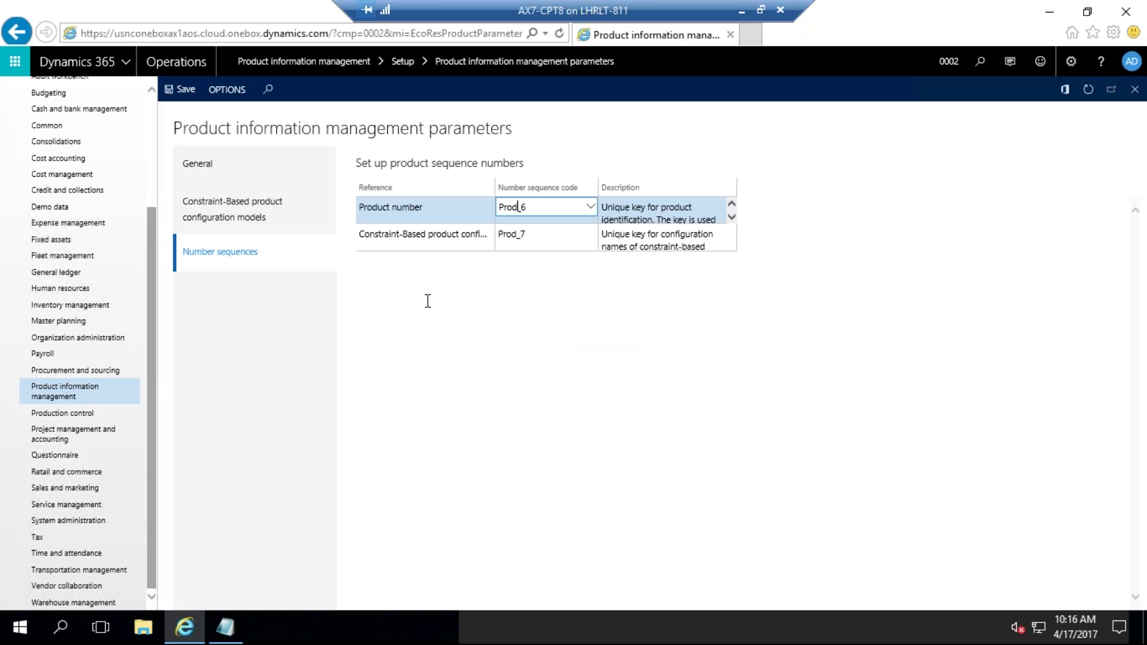
pyautogui.click(455, 382)
pyautogui.press('Escape')
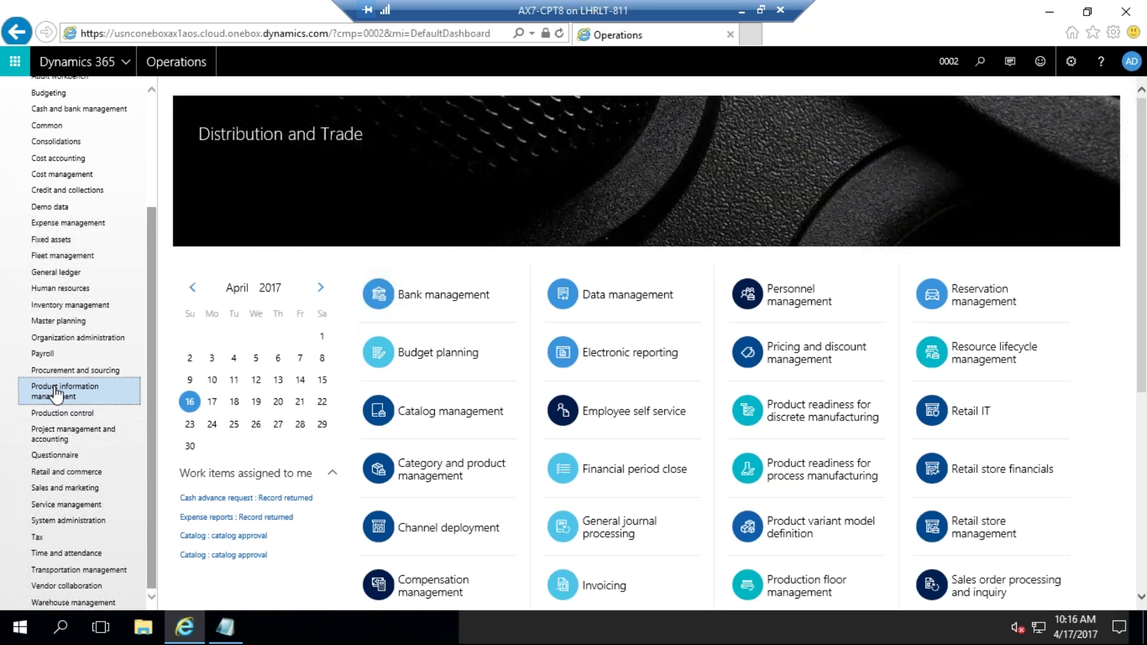
# Step: Reopen the all products list, check the product number assigned in a new product form, and cancel the form
pyautogui.click(57, 393)
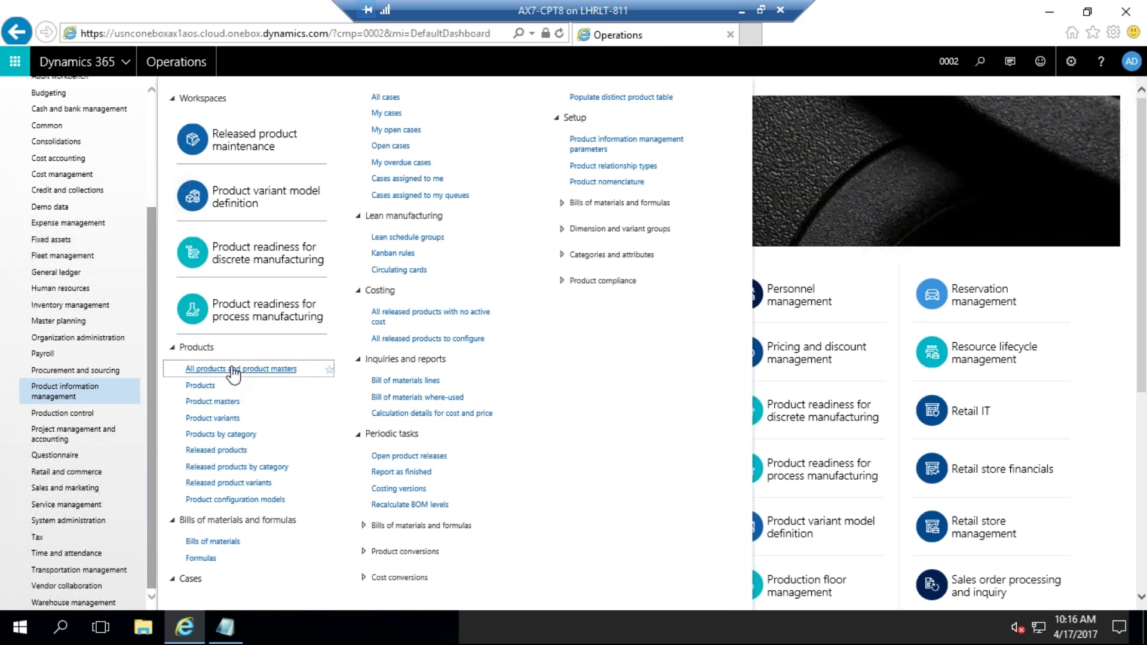
pyautogui.click(256, 368)
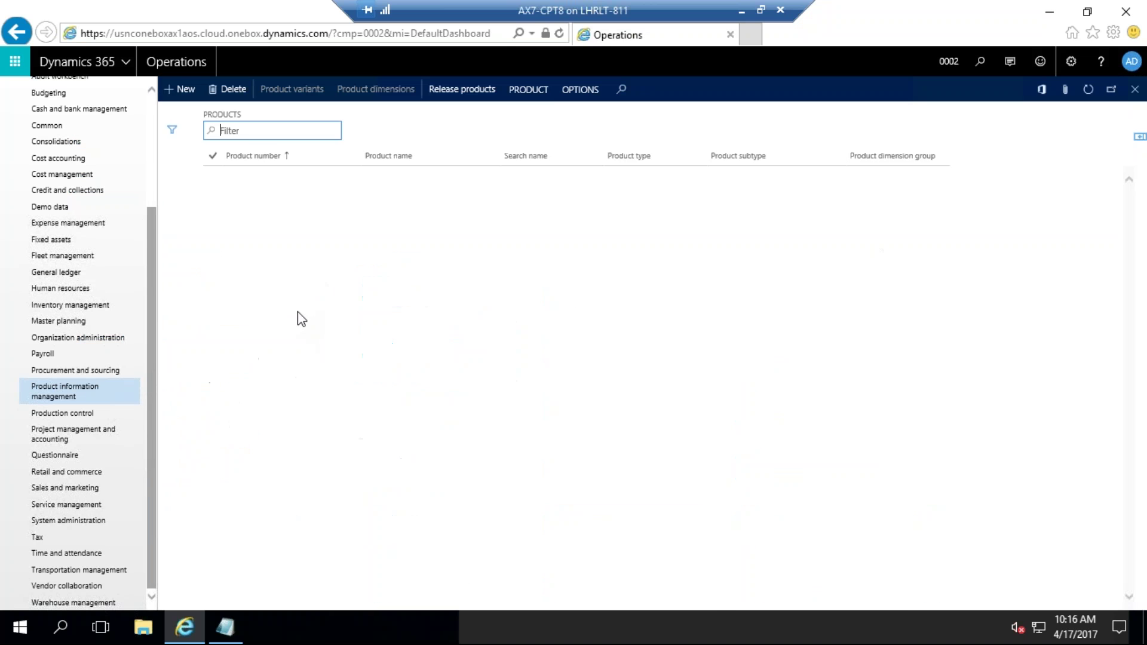
pyautogui.click(177, 89)
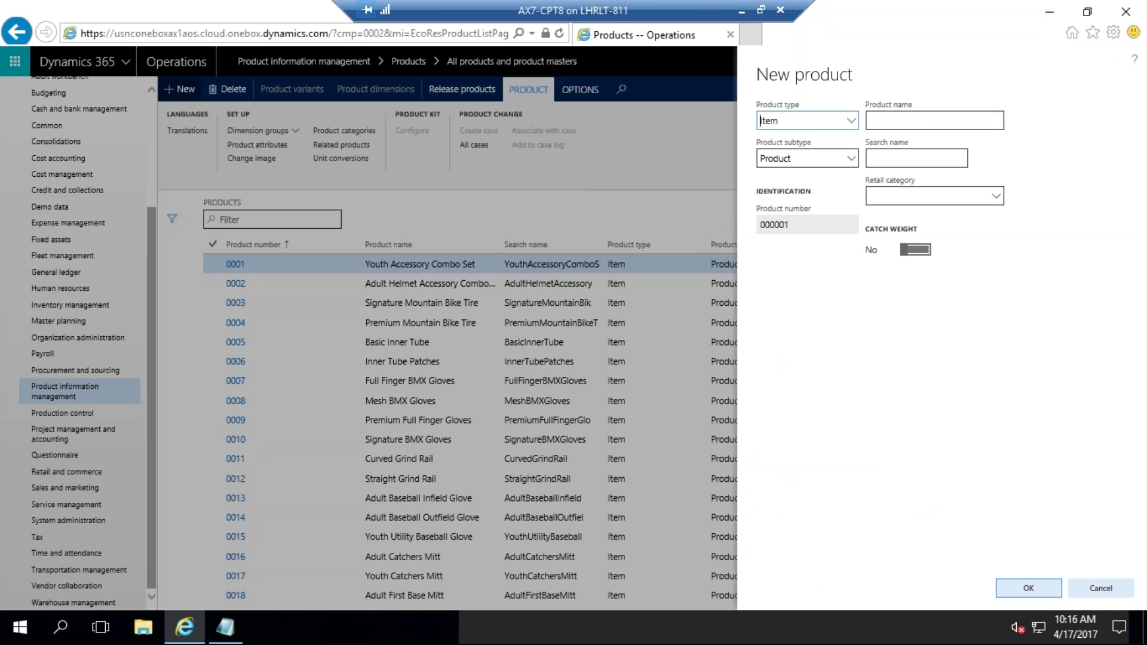
pyautogui.click(763, 224)
pyautogui.moveTo(763, 224); pyautogui.dragTo(803, 226)
pyautogui.click(831, 328)
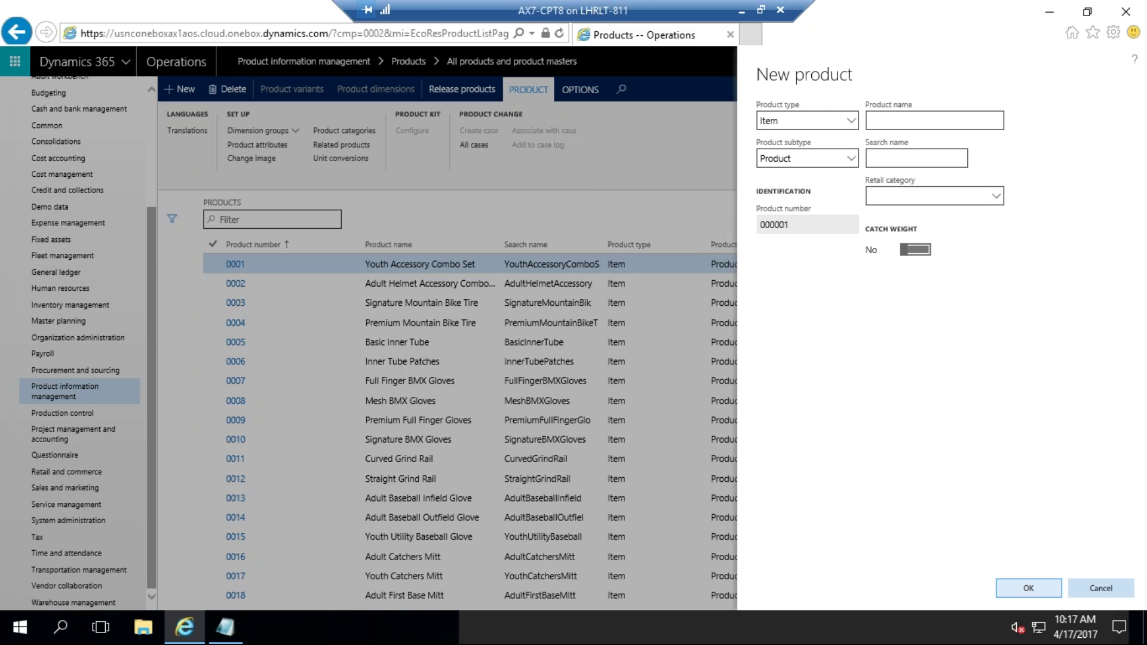
pyautogui.click(1101, 588)
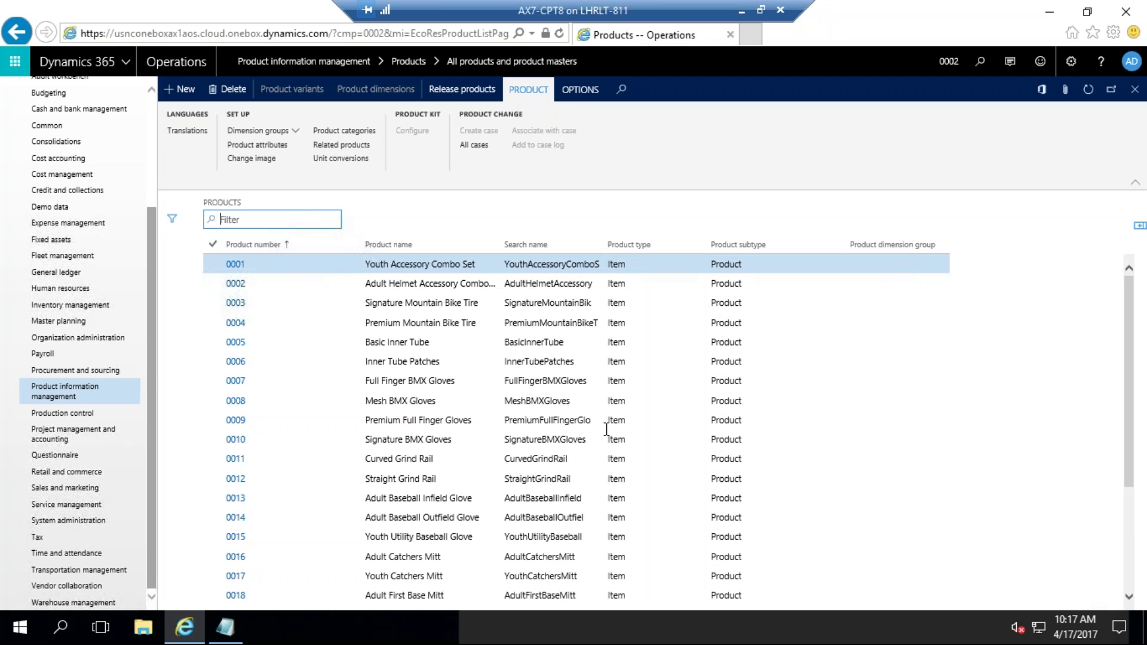
# Step: Filter the products to product numbers beginning with "a" and select the HDMI 6' Cables product
pyautogui.write('a')
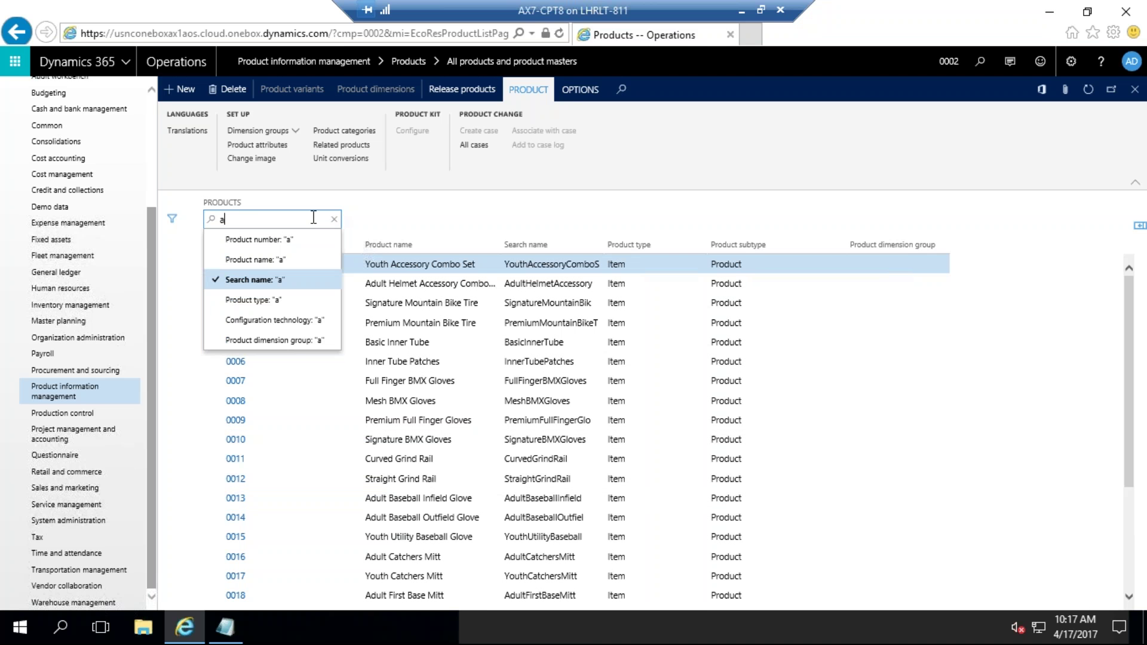
pyautogui.click(406, 219)
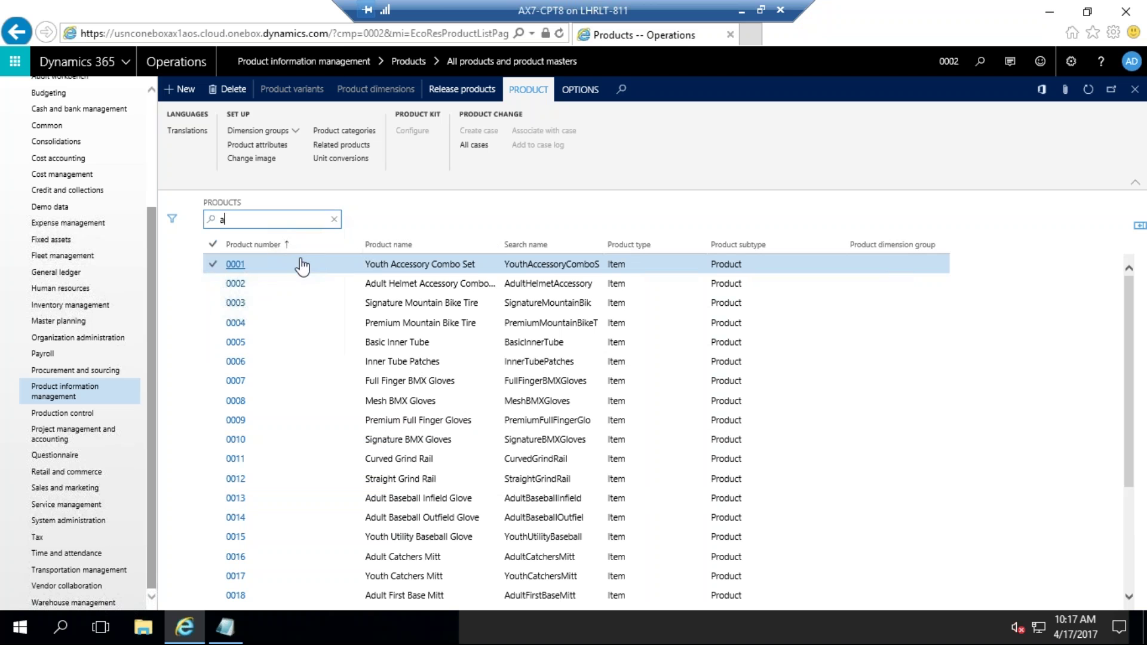
pyautogui.click(355, 246)
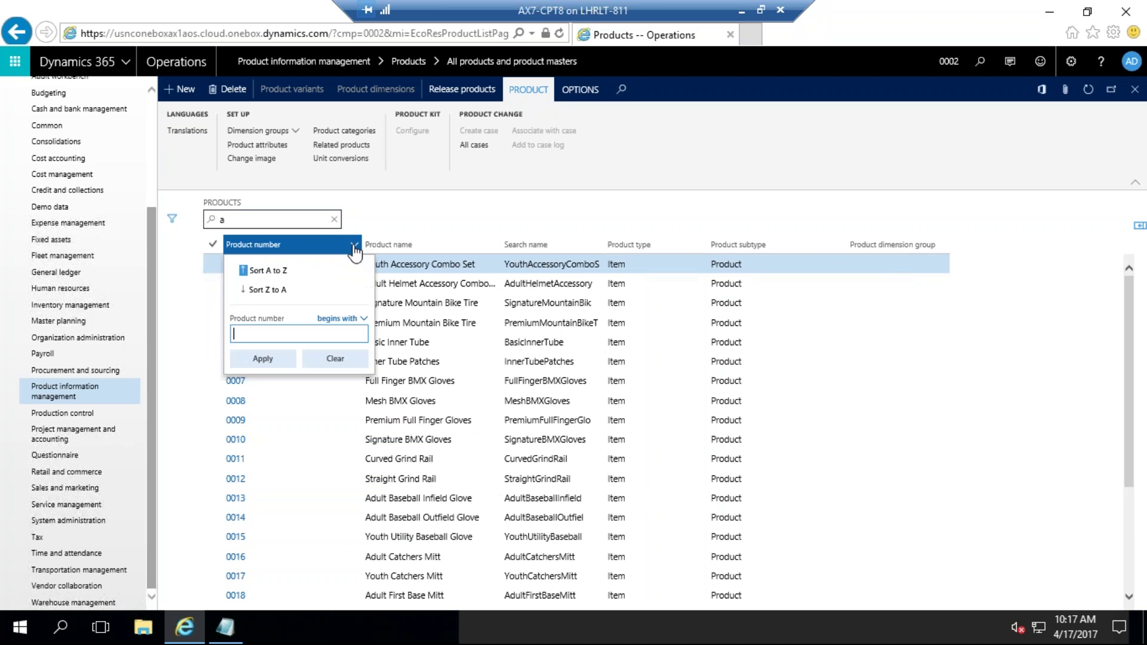
pyautogui.write('a')
pyautogui.click(267, 358)
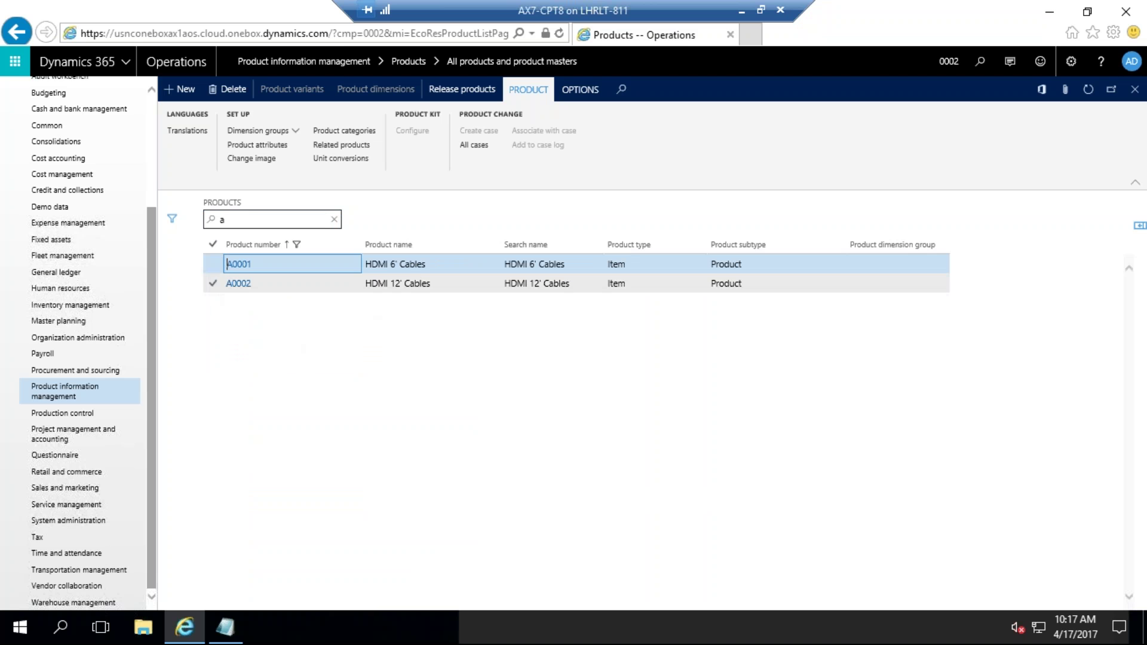
pyautogui.click(423, 264)
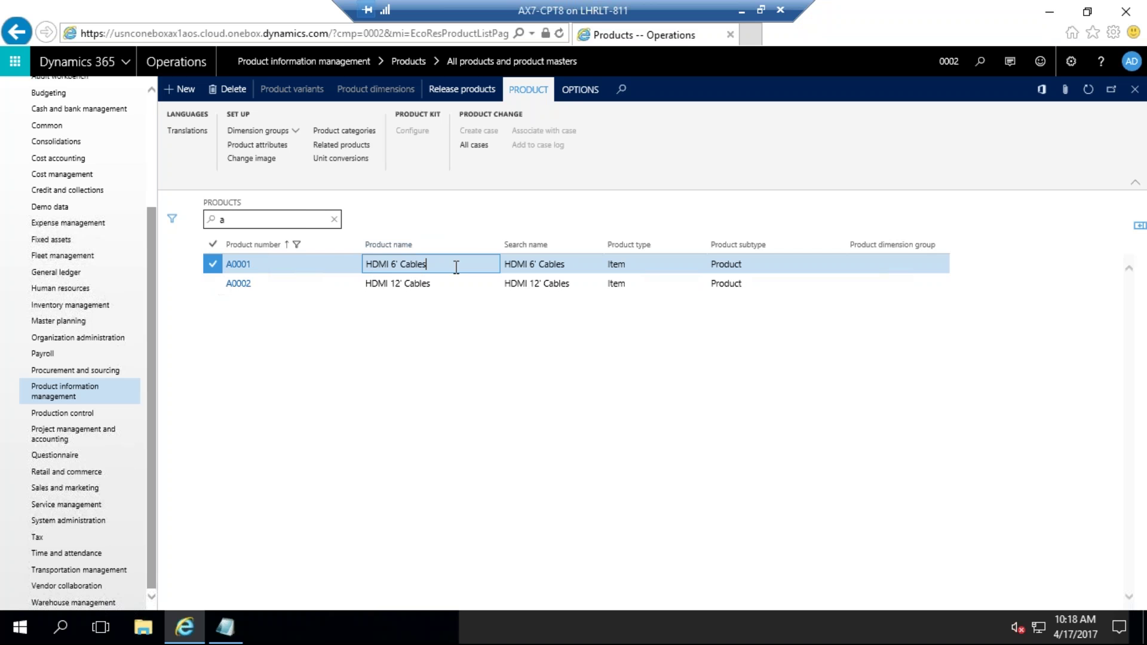
# Step: View the released products list for company 0002
pyautogui.click(76, 394)
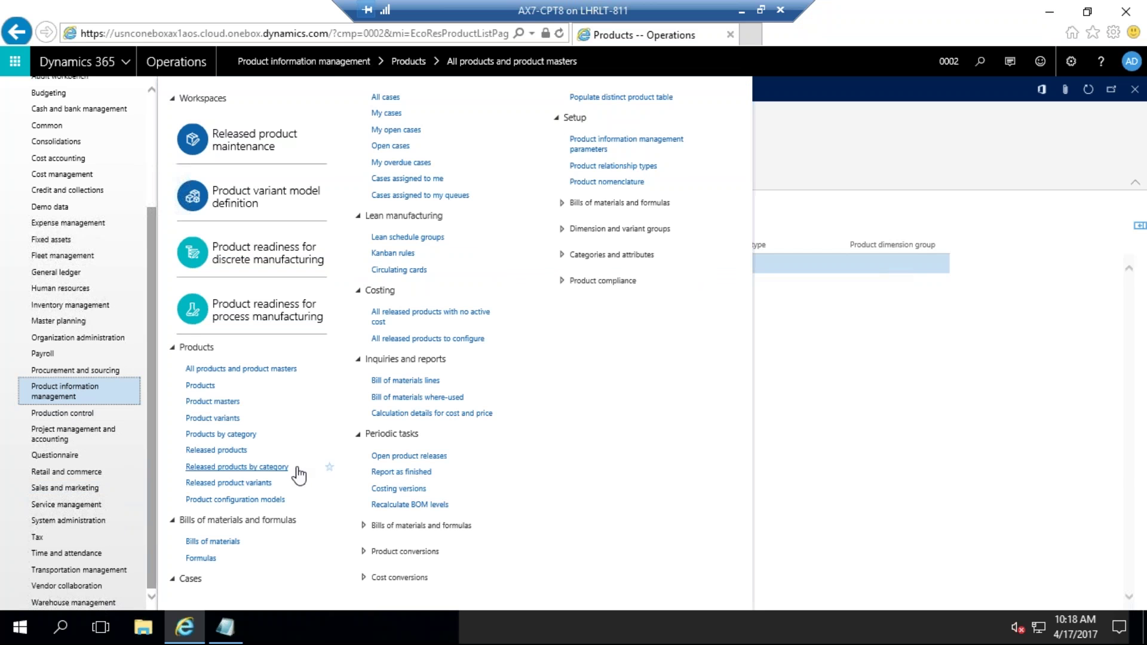
pyautogui.click(216, 450)
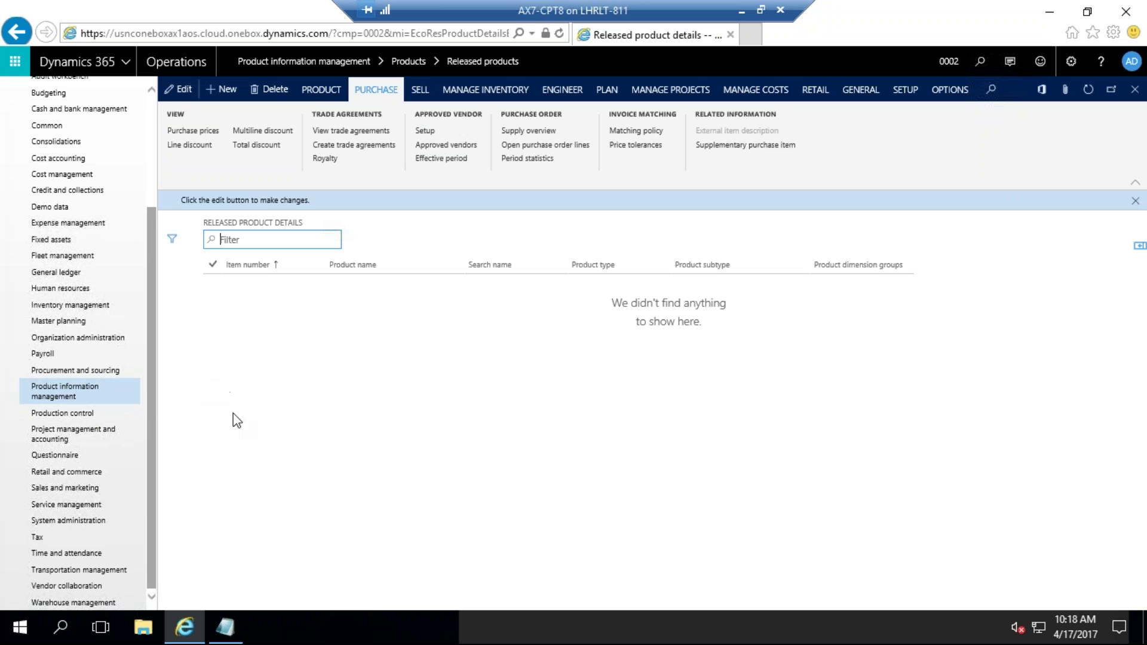
# Step: Open the list of all products and product masters and filter it to product names containing "hdmi"
pyautogui.click(59, 394)
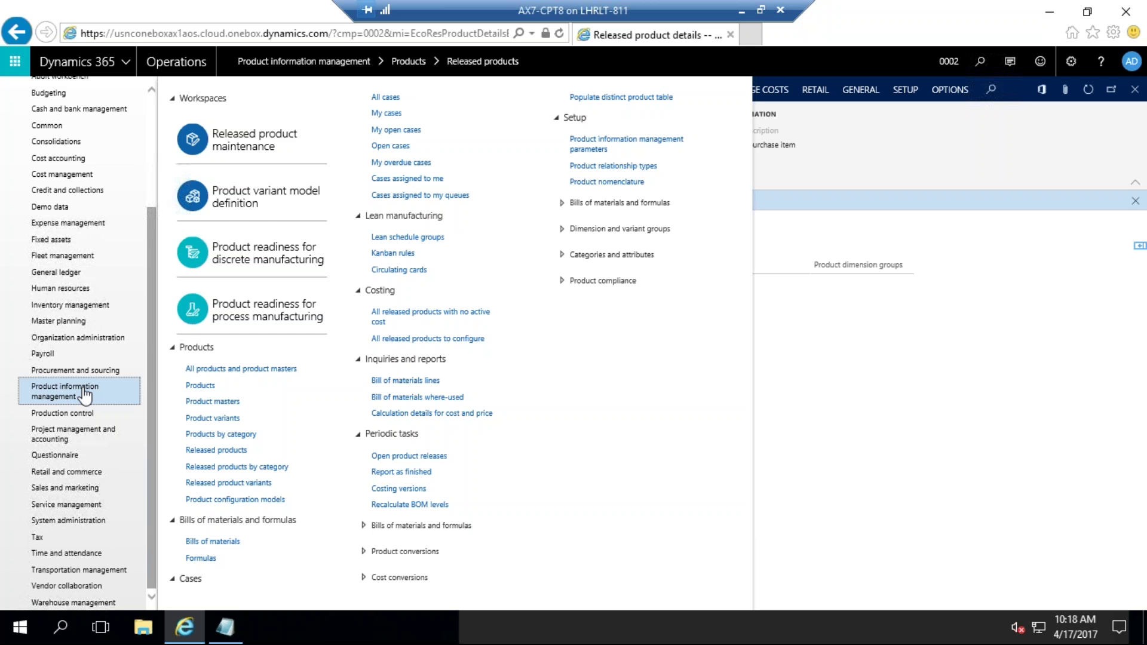
pyautogui.click(190, 368)
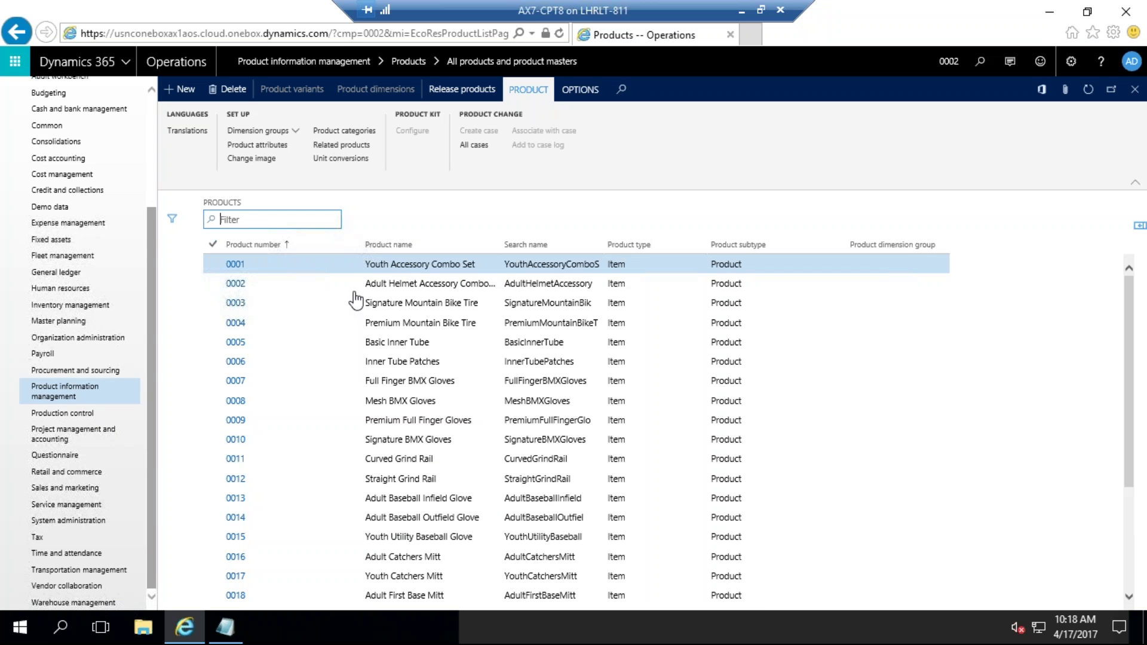
pyautogui.click(494, 246)
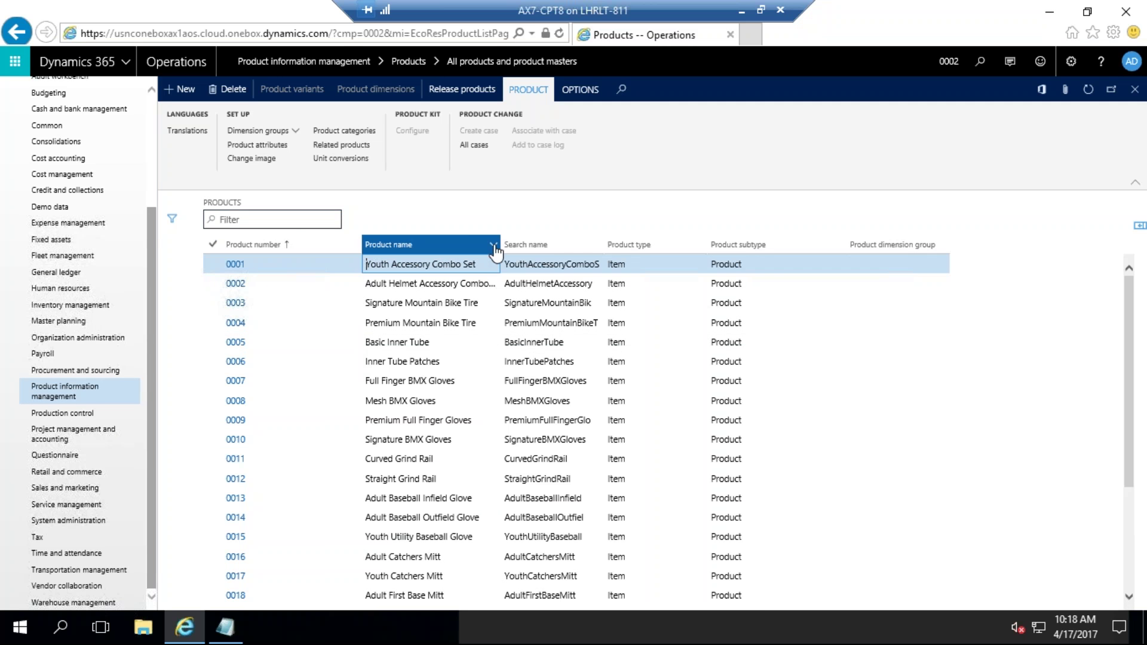
pyautogui.click(495, 249)
pyautogui.write('hdmi')
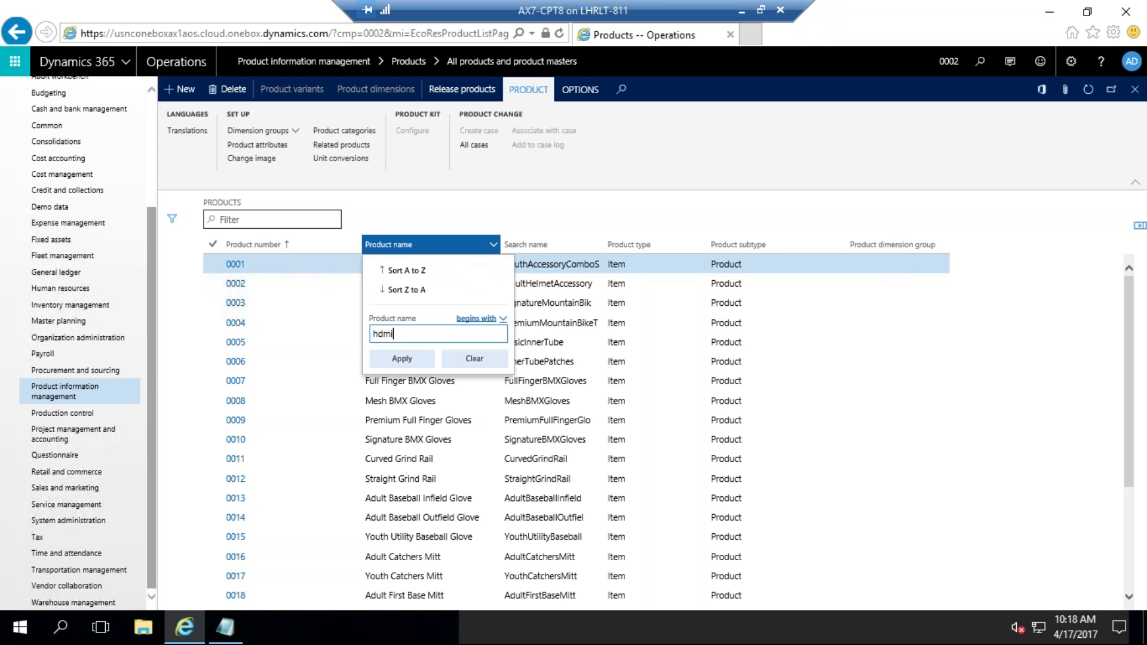
pyautogui.click(501, 319)
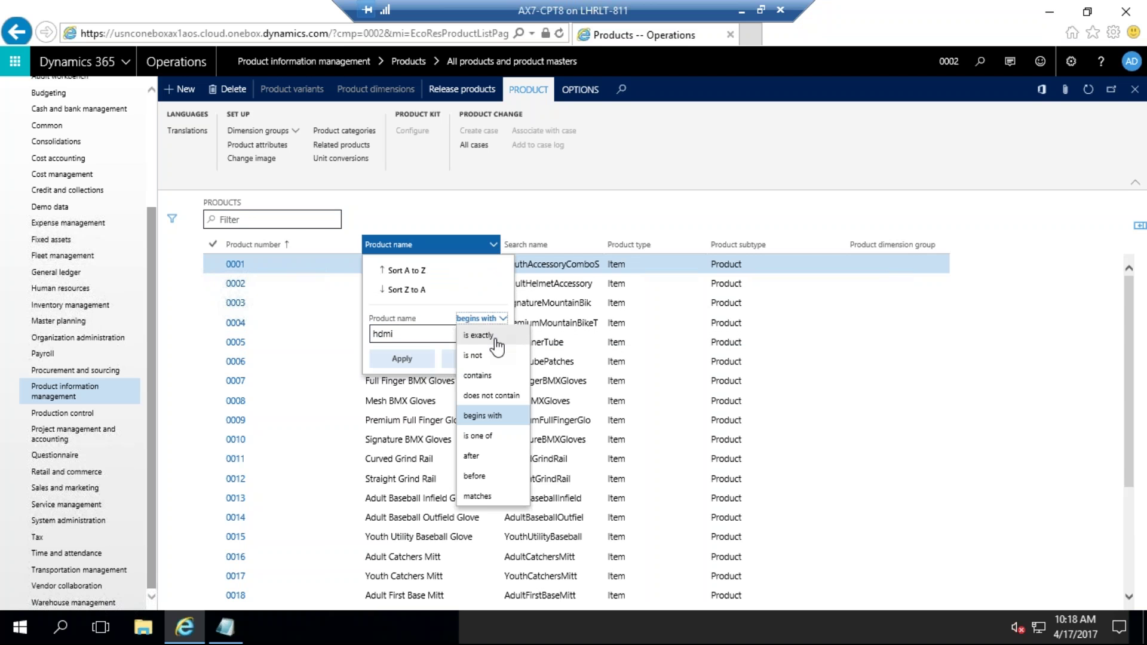
pyautogui.click(484, 377)
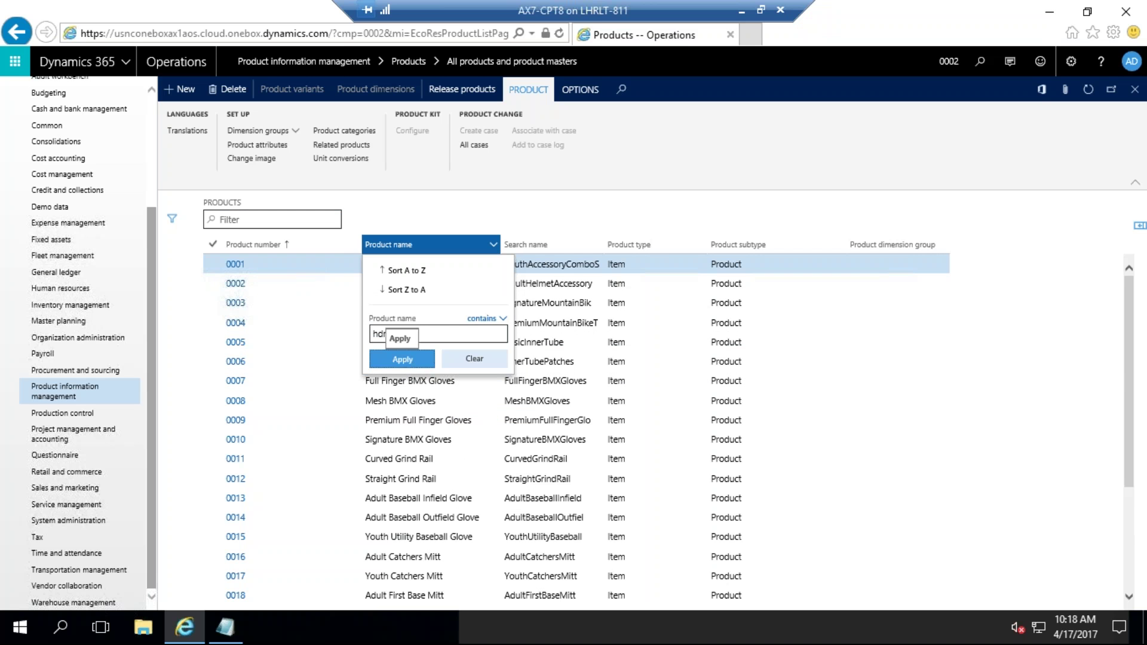
pyautogui.click(402, 359)
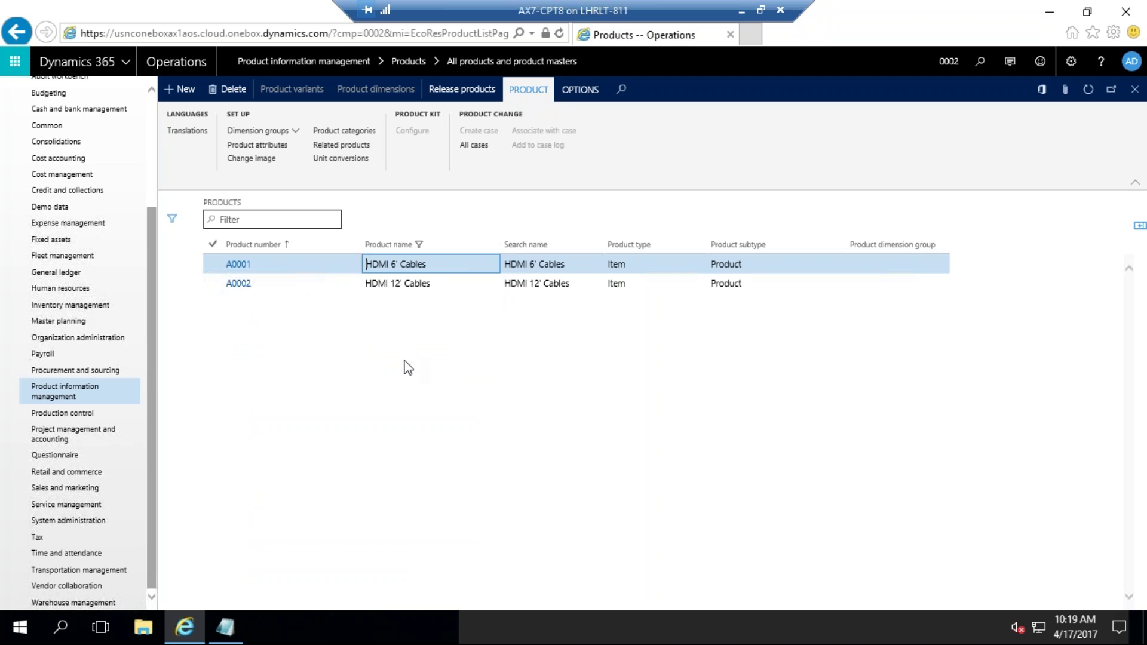
# Step: Select the HDMI 6' Cables product, start releasing it, and proceed to the choice of companies
pyautogui.click(215, 269)
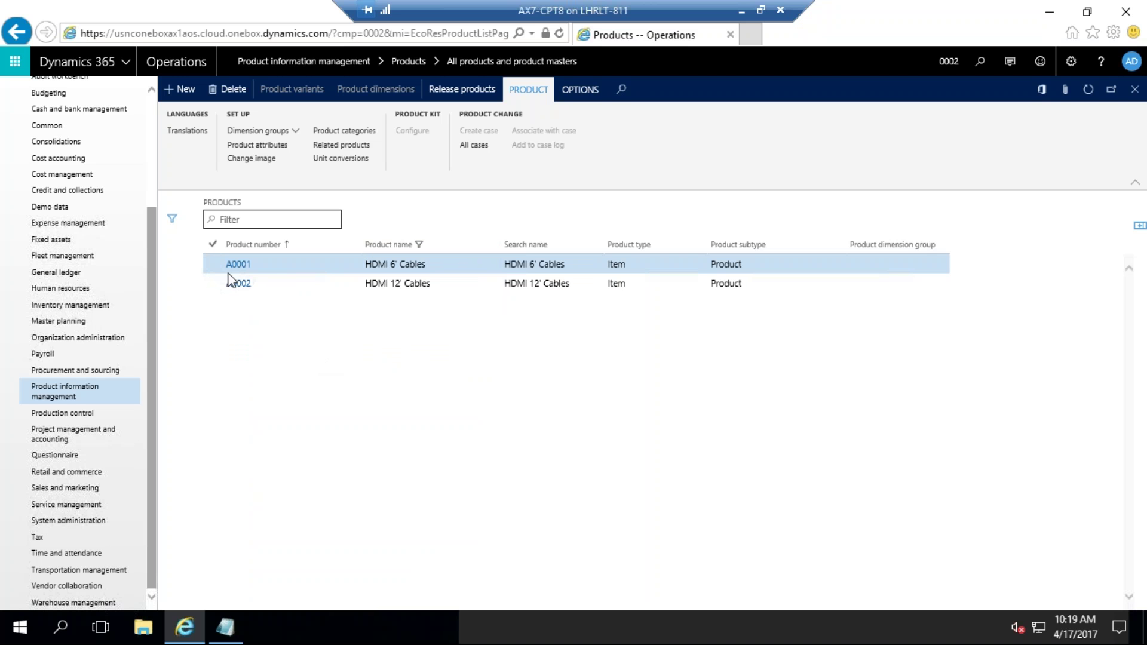
pyautogui.click(214, 264)
pyautogui.click(462, 89)
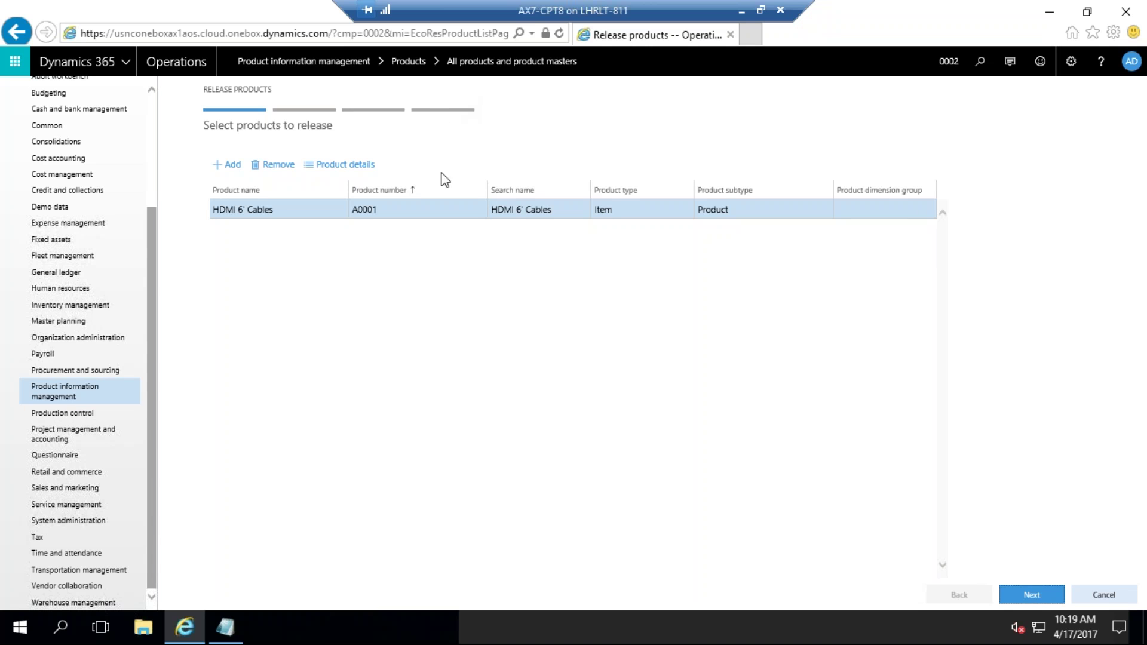
pyautogui.click(1032, 594)
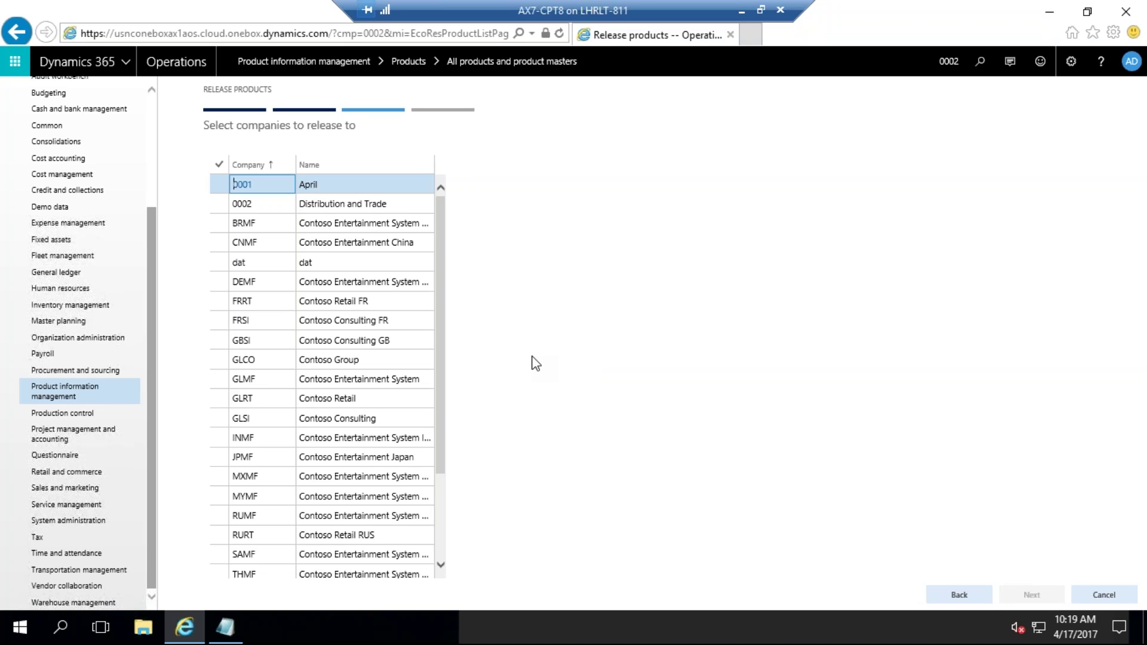
# Step: Mark companies BRMF, FRSI, GLMF and 0002 for the product release and continue to the selection confirmation
pyautogui.click(219, 224)
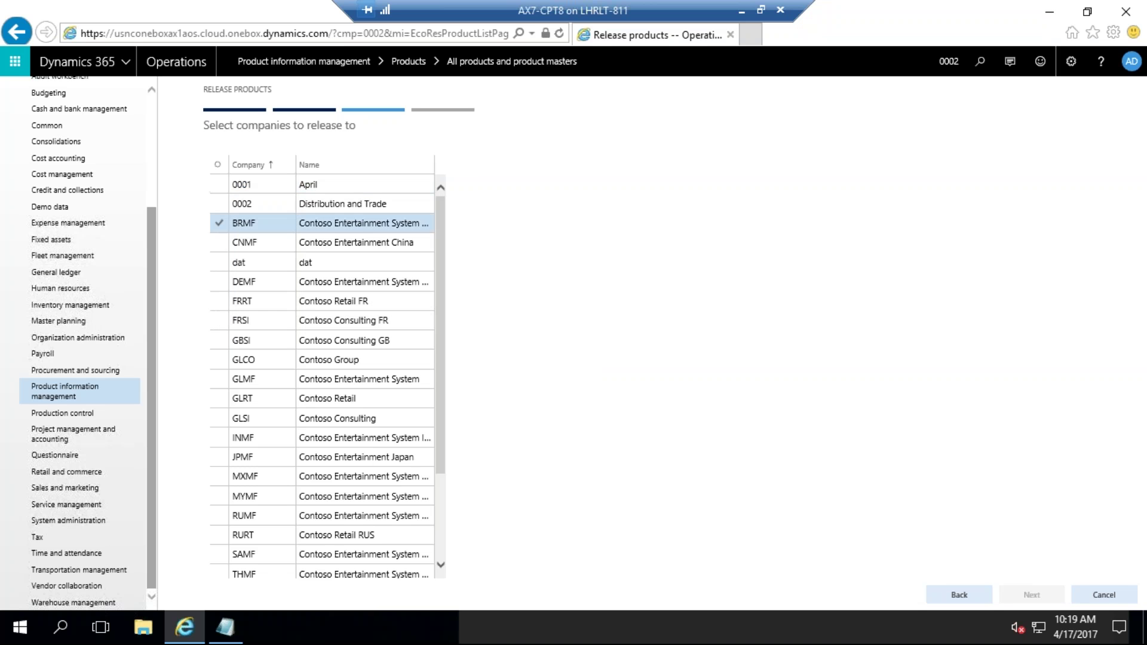
pyautogui.click(219, 320)
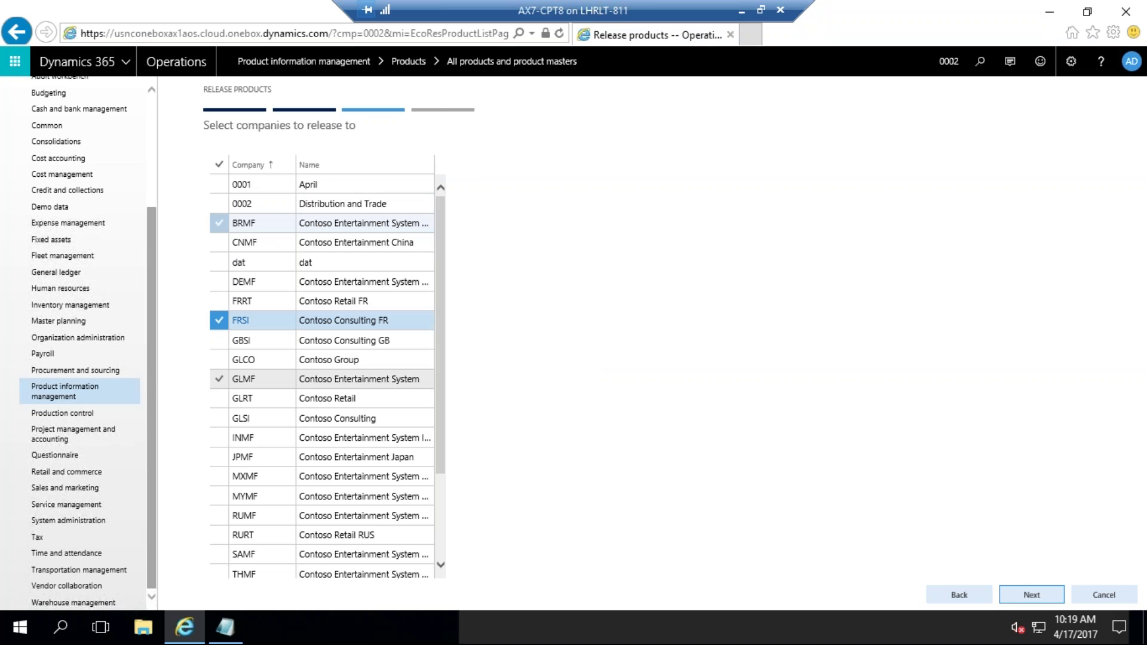
pyautogui.click(219, 381)
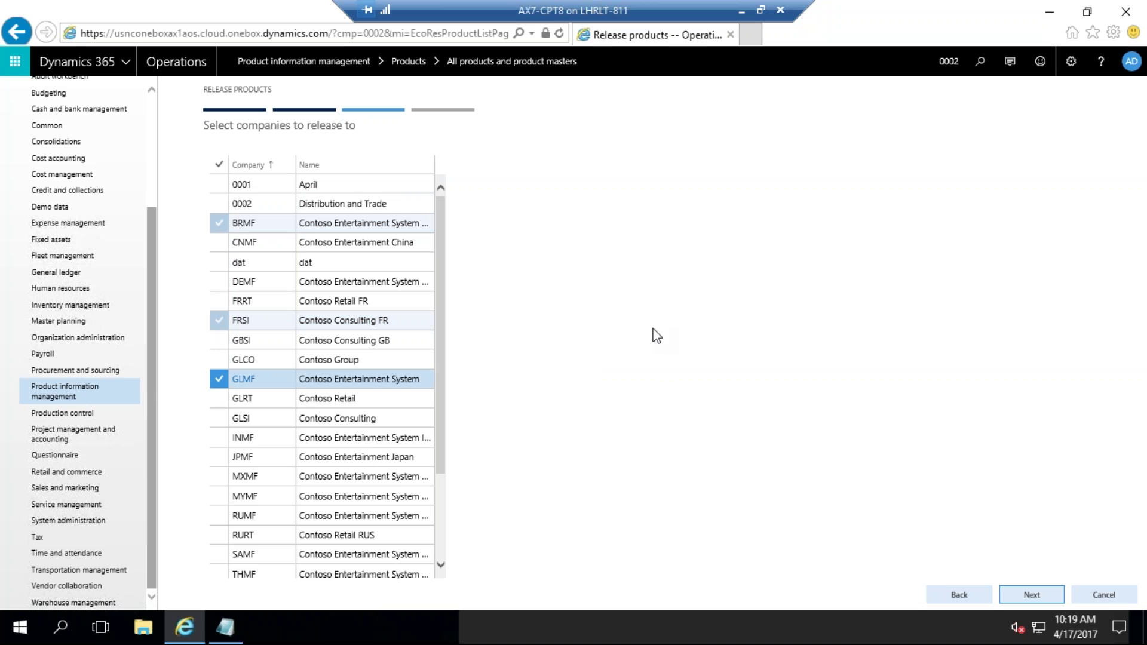
pyautogui.click(220, 203)
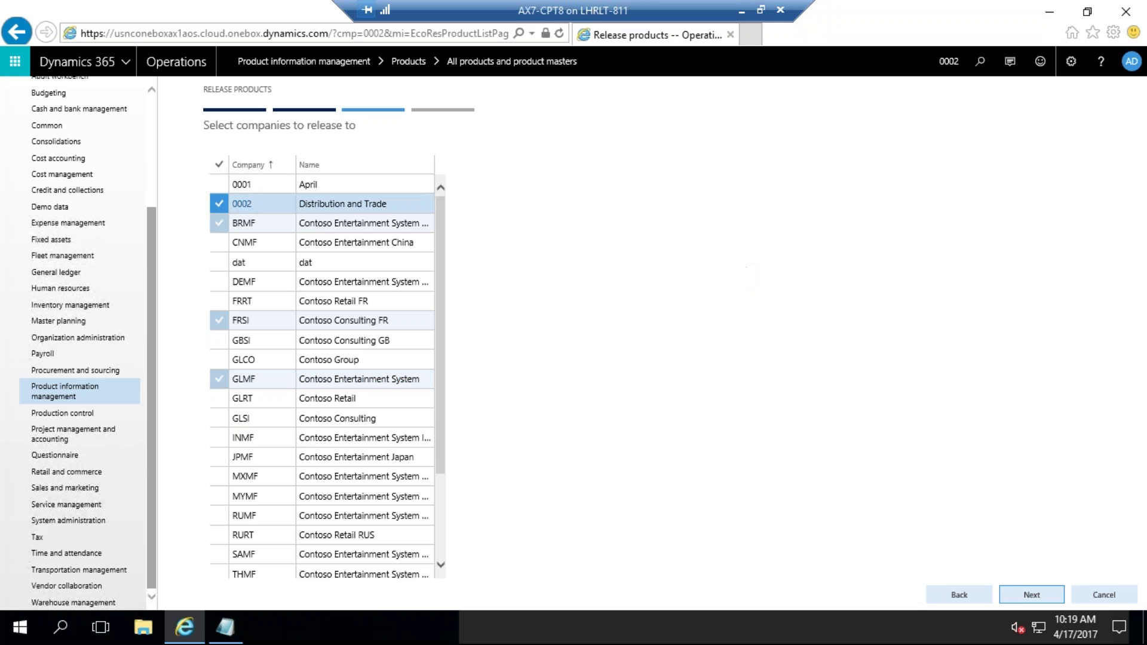
pyautogui.click(1032, 595)
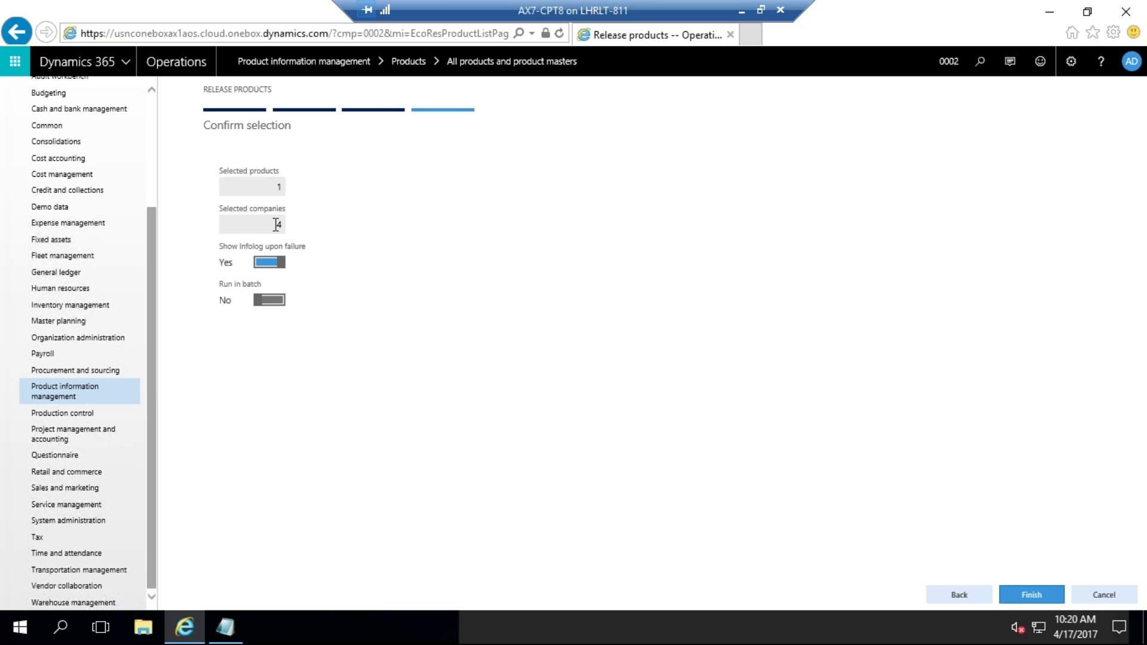
# Step: Return to the company selection, unmark GLMF, FRSI and BRMF, and finish releasing the product to company 0002 only
pyautogui.click(956, 595)
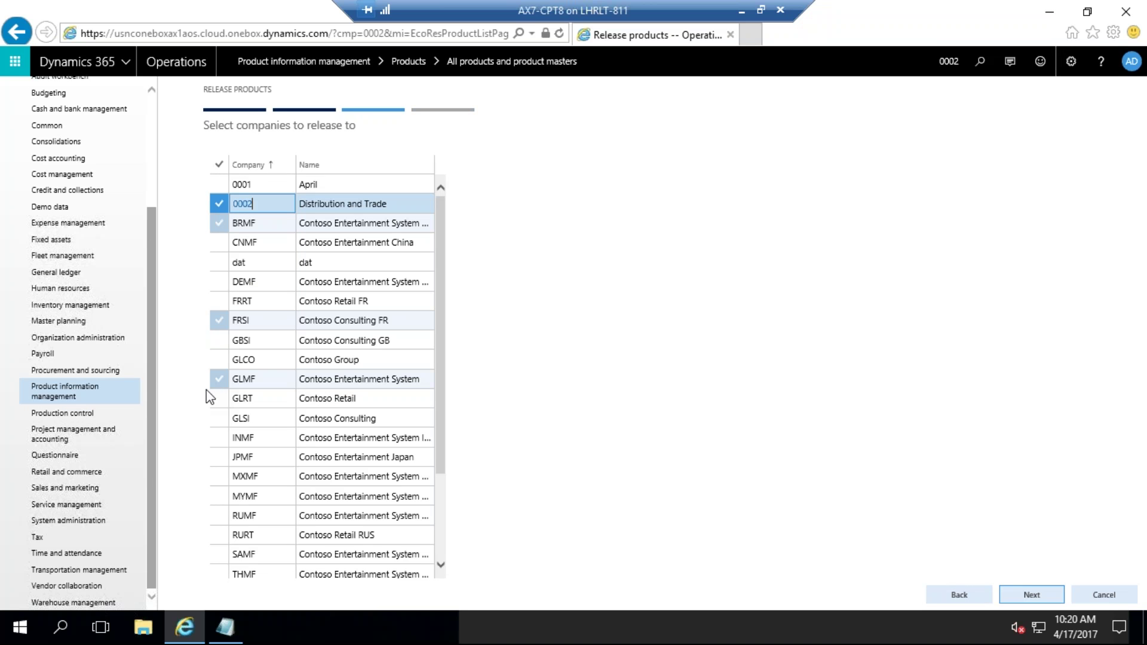
pyautogui.click(217, 381)
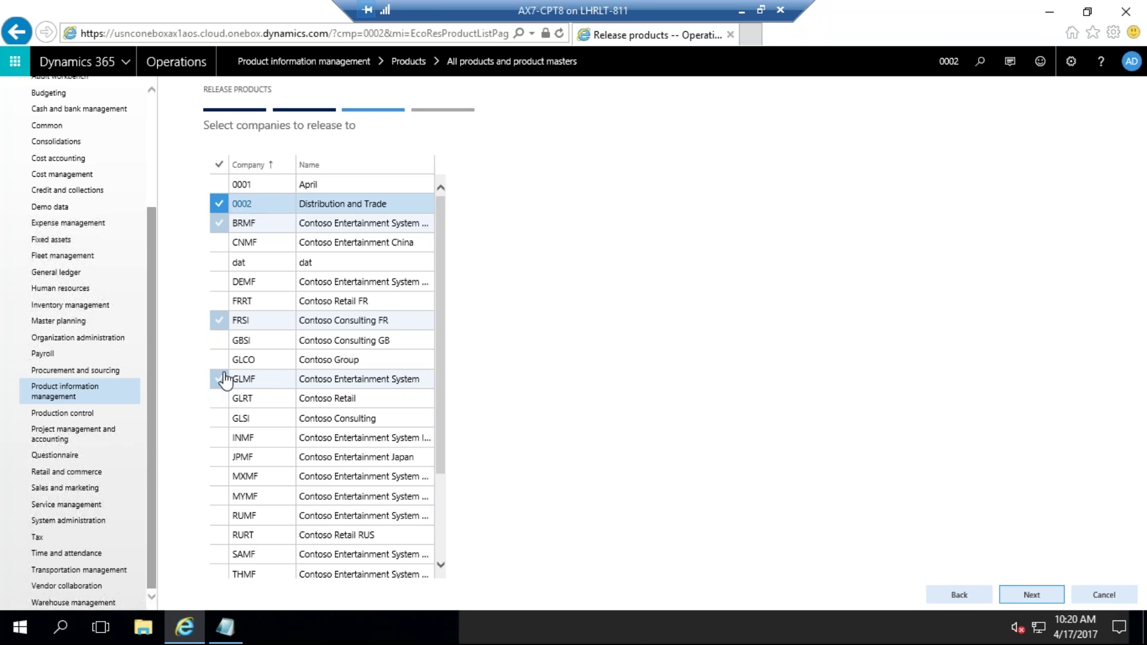
pyautogui.click(218, 321)
pyautogui.click(219, 222)
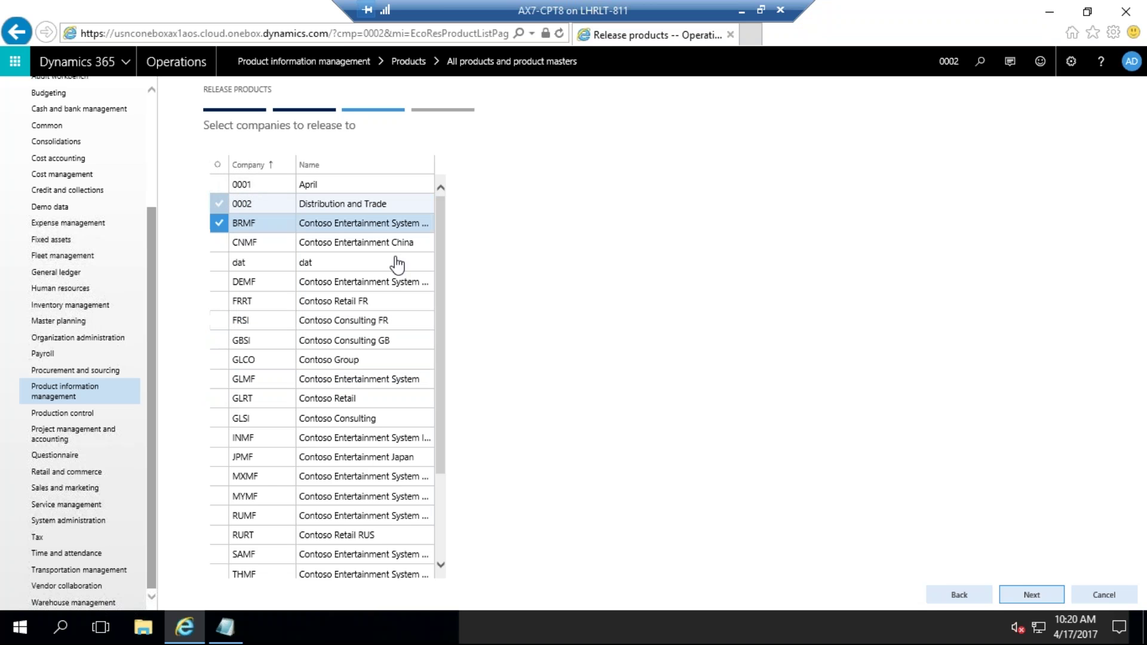
pyautogui.click(219, 223)
pyautogui.click(1033, 599)
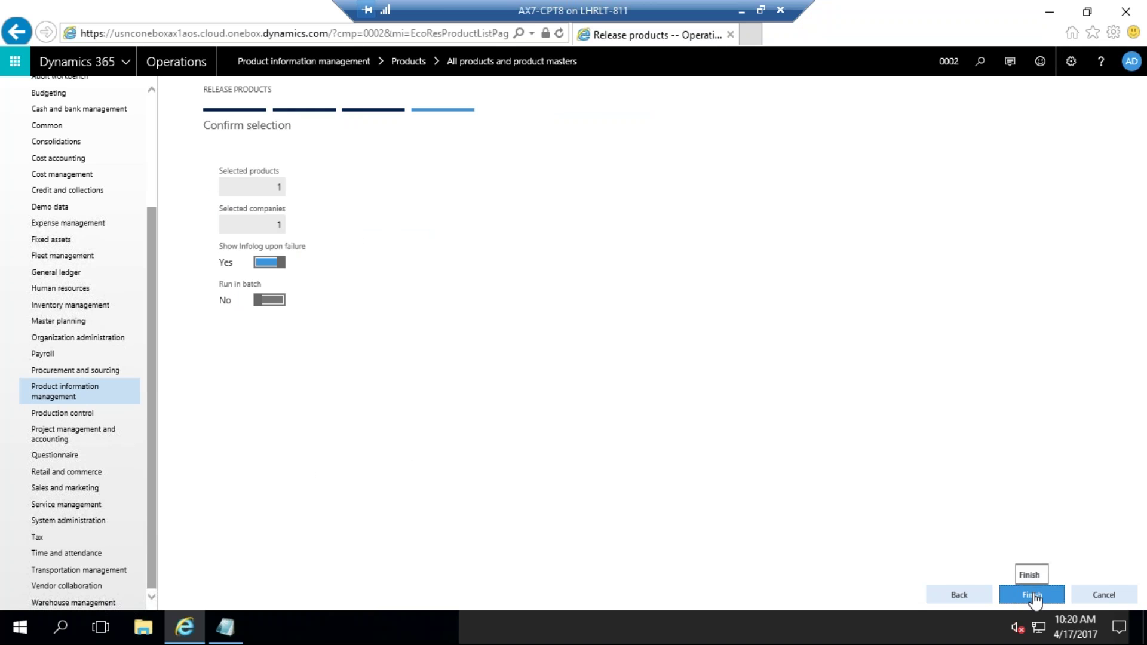
pyautogui.click(1028, 599)
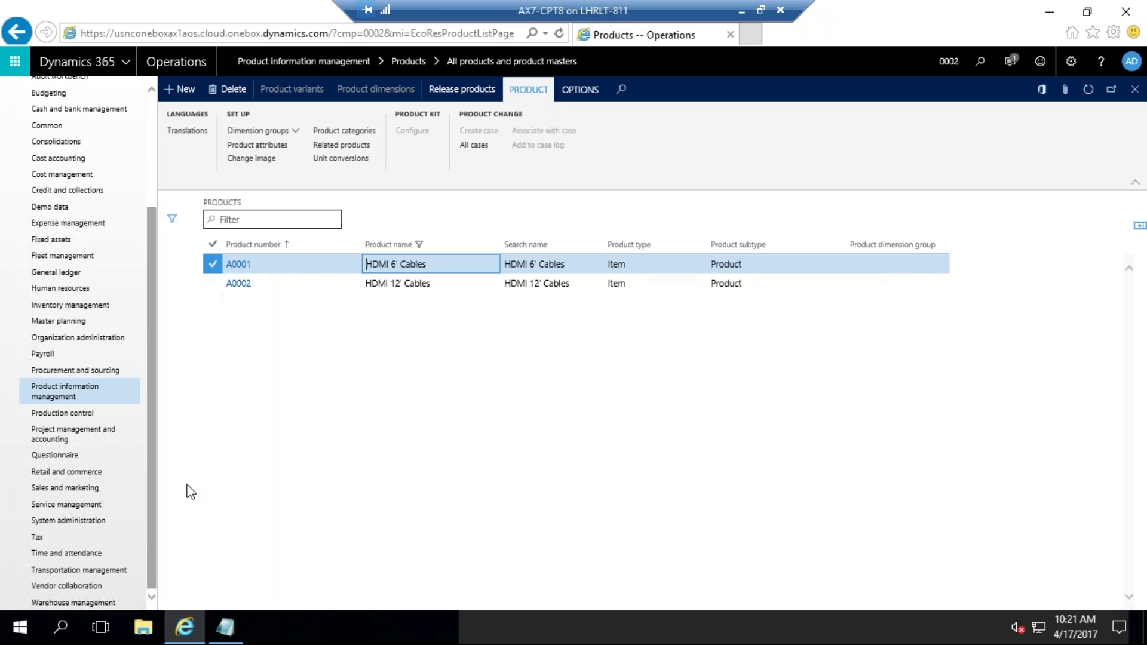
# Step: View the released products of company 0002 and open the details of HDMI 6' Cables
pyautogui.click(63, 391)
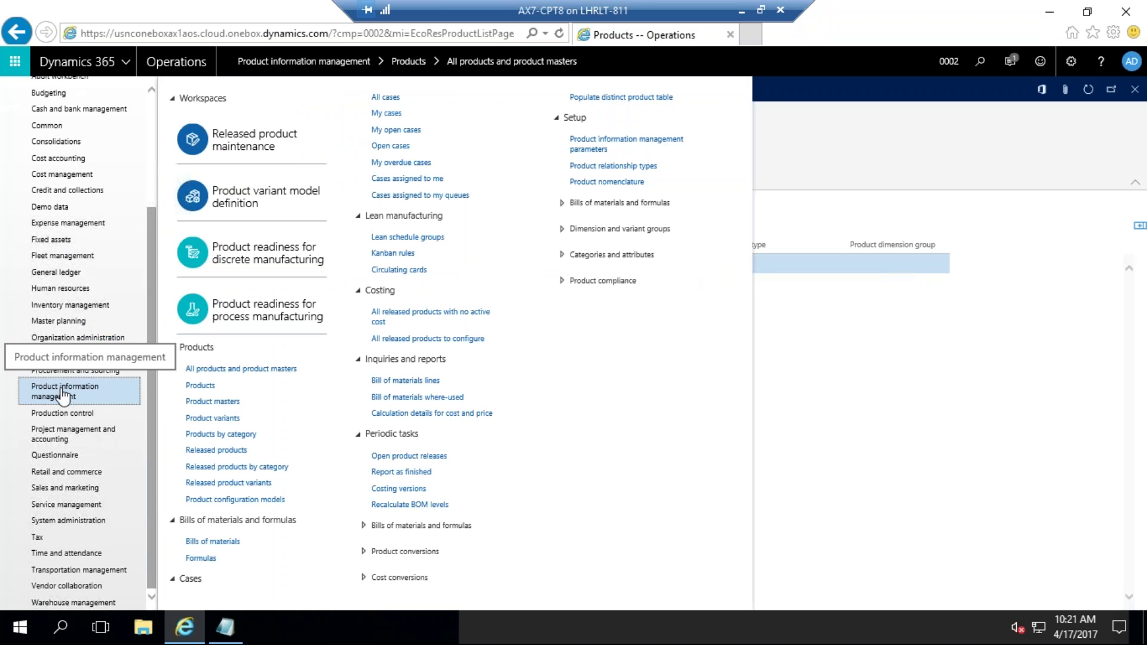
pyautogui.click(222, 451)
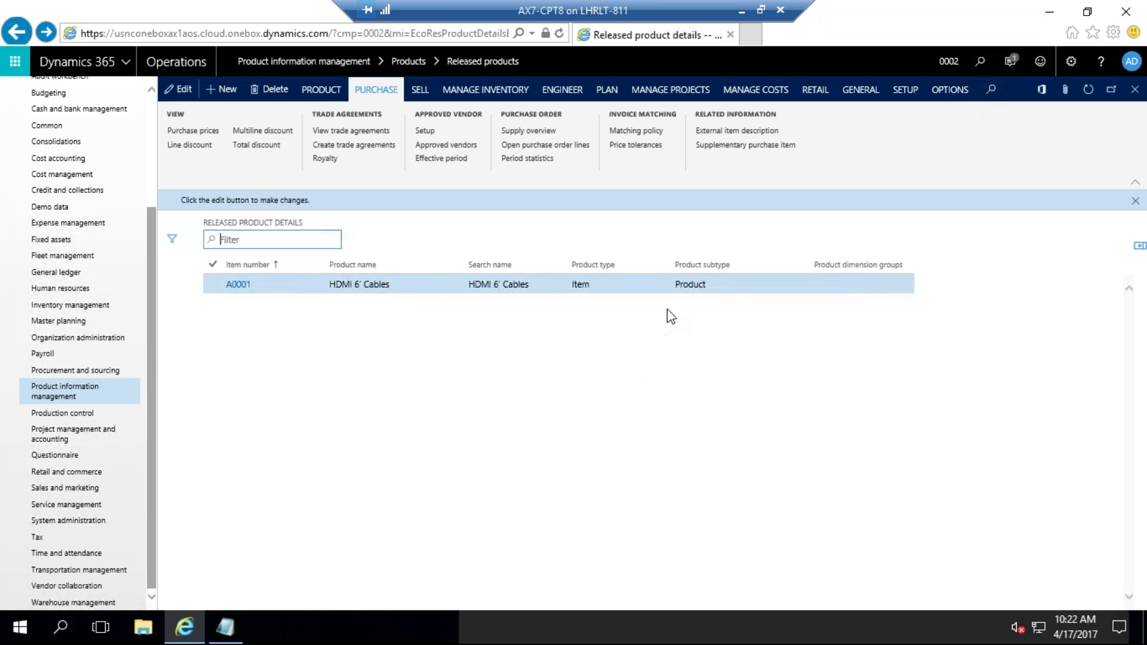
pyautogui.click(678, 286)
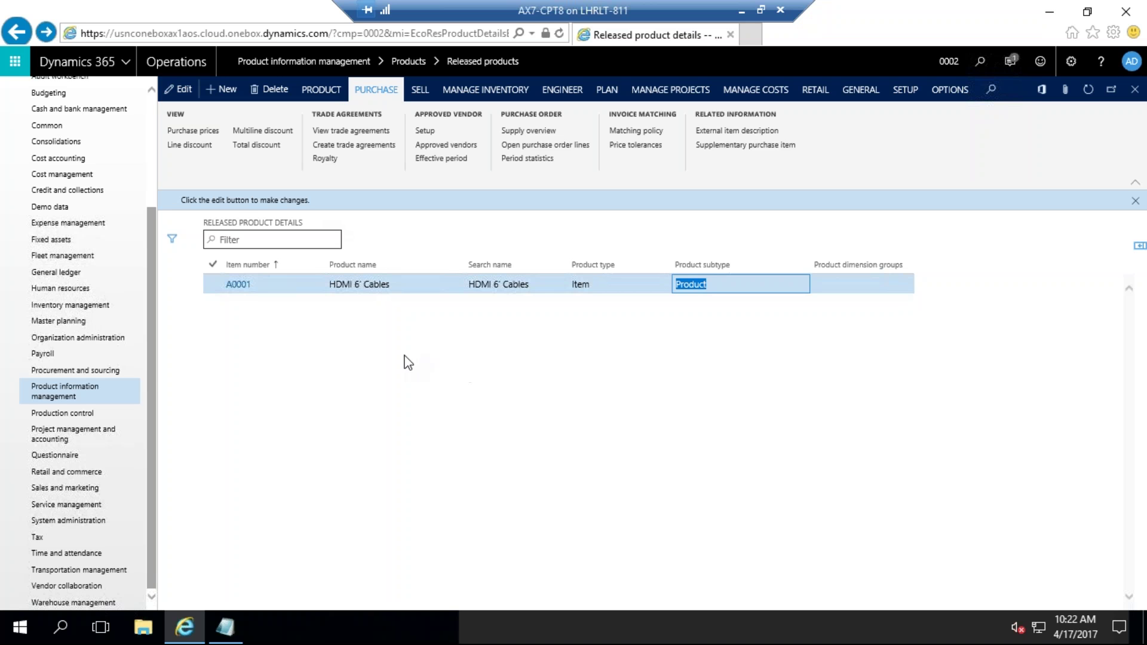
pyautogui.click(231, 286)
pyautogui.click(230, 286)
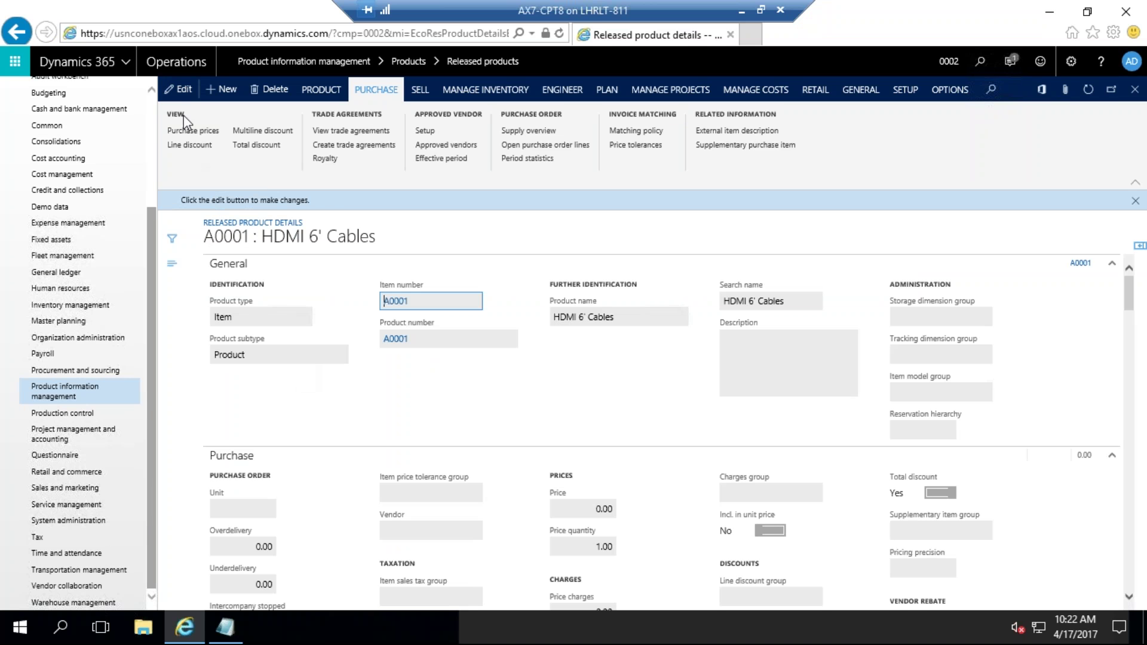
# Step: Put the released HDMI 6' Cables product in edit mode and validate it for missing required fields
pyautogui.click(183, 92)
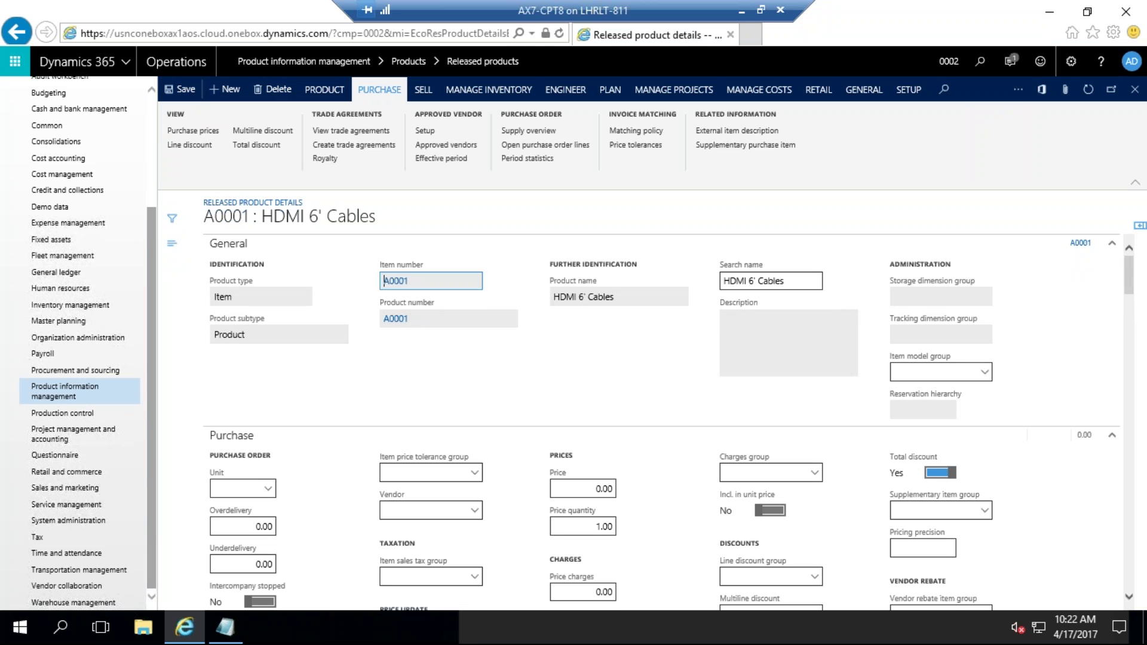
pyautogui.click(326, 93)
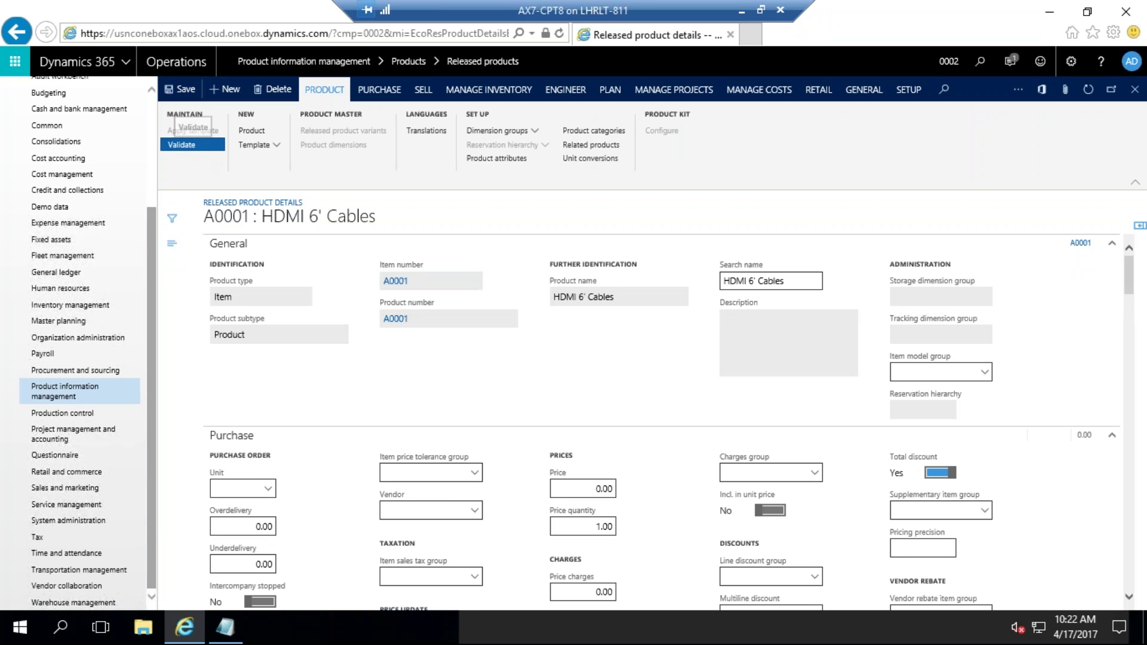
pyautogui.click(180, 145)
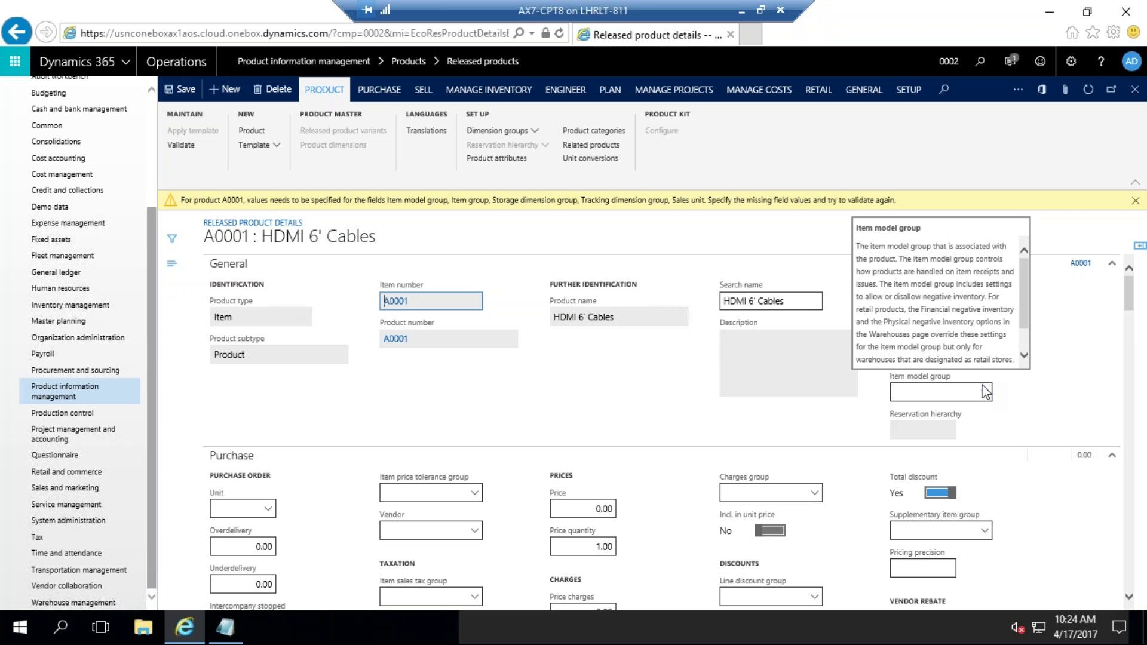
# Step: Dismiss the validation message and check which item model groups are available for the HDMI 6' Cables product
pyautogui.click(983, 394)
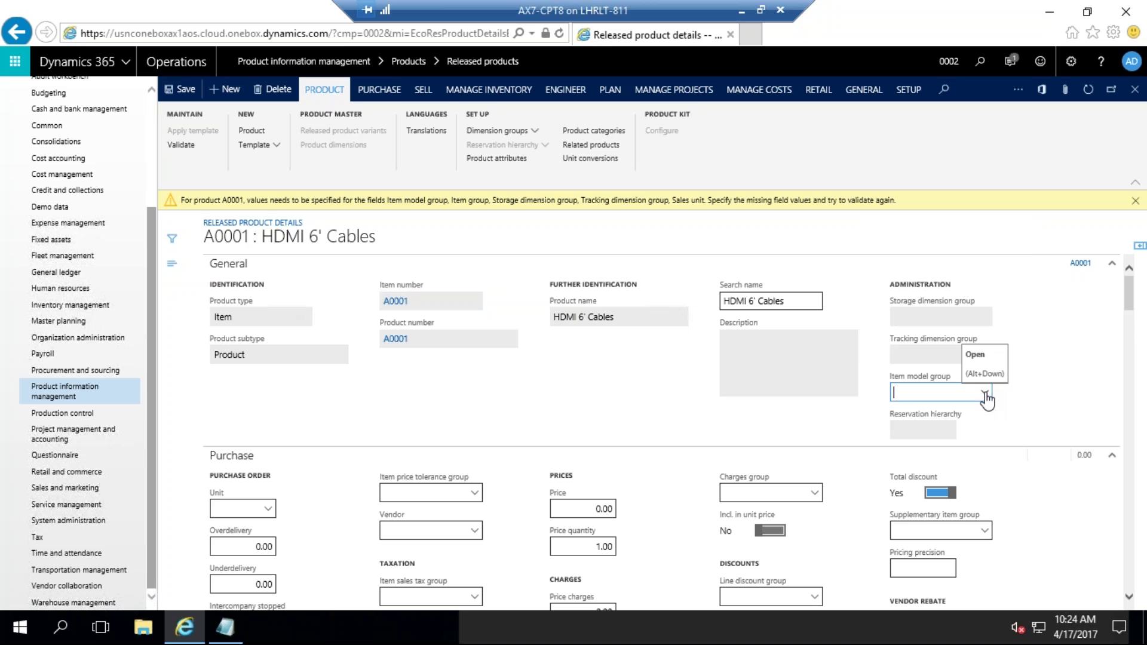
pyautogui.click(984, 394)
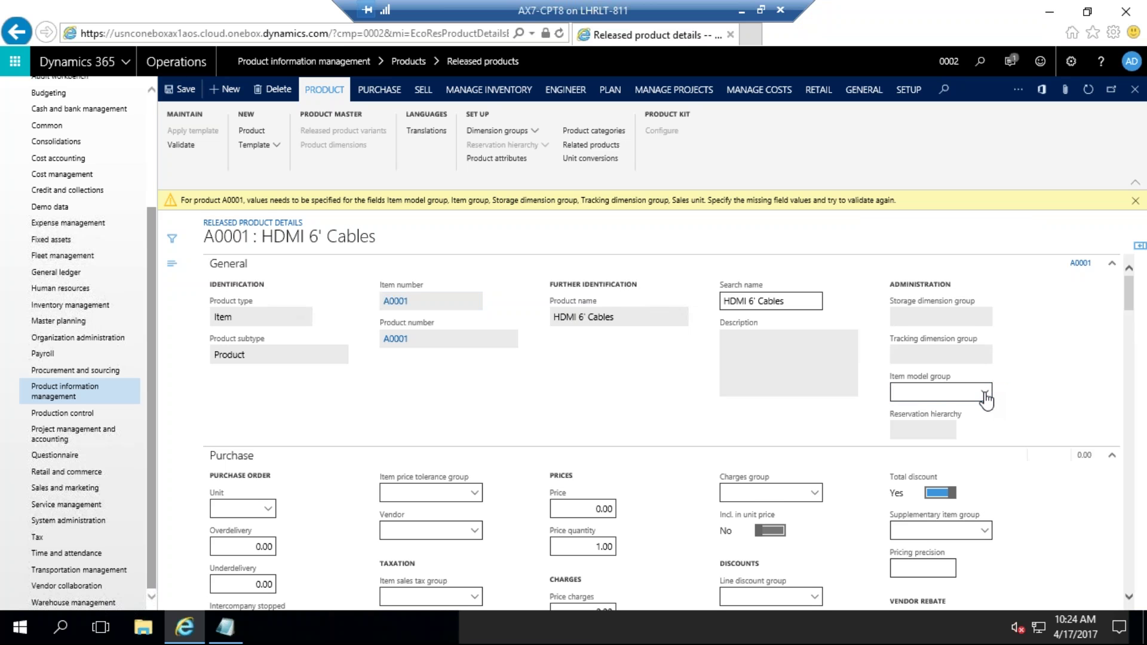
pyautogui.click(985, 397)
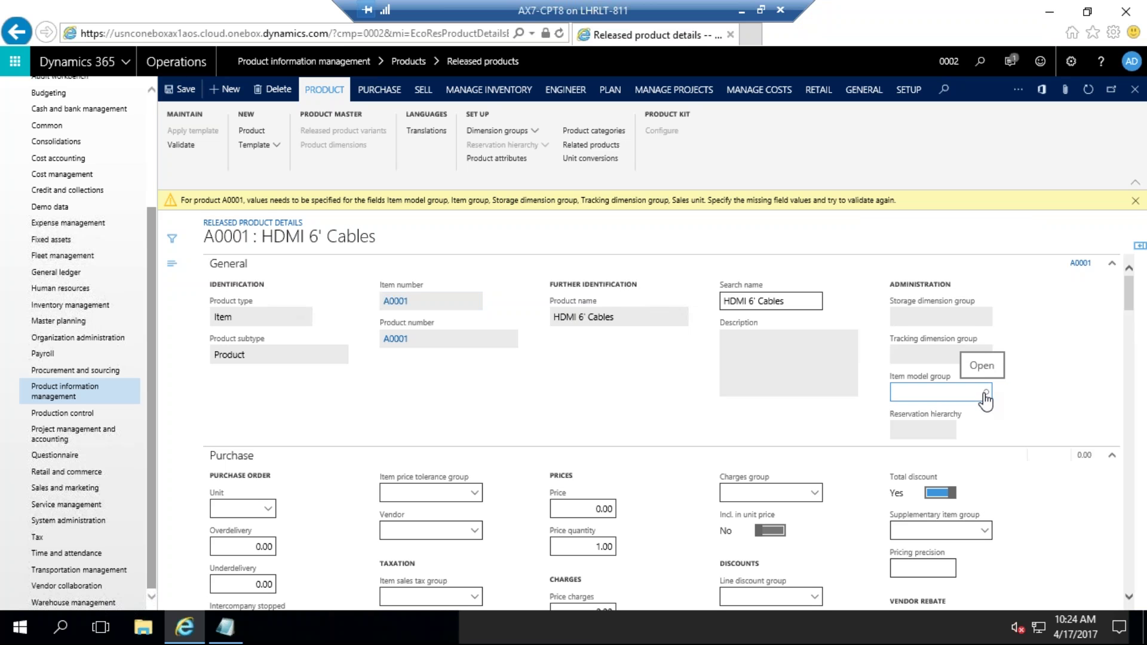
pyautogui.click(1135, 202)
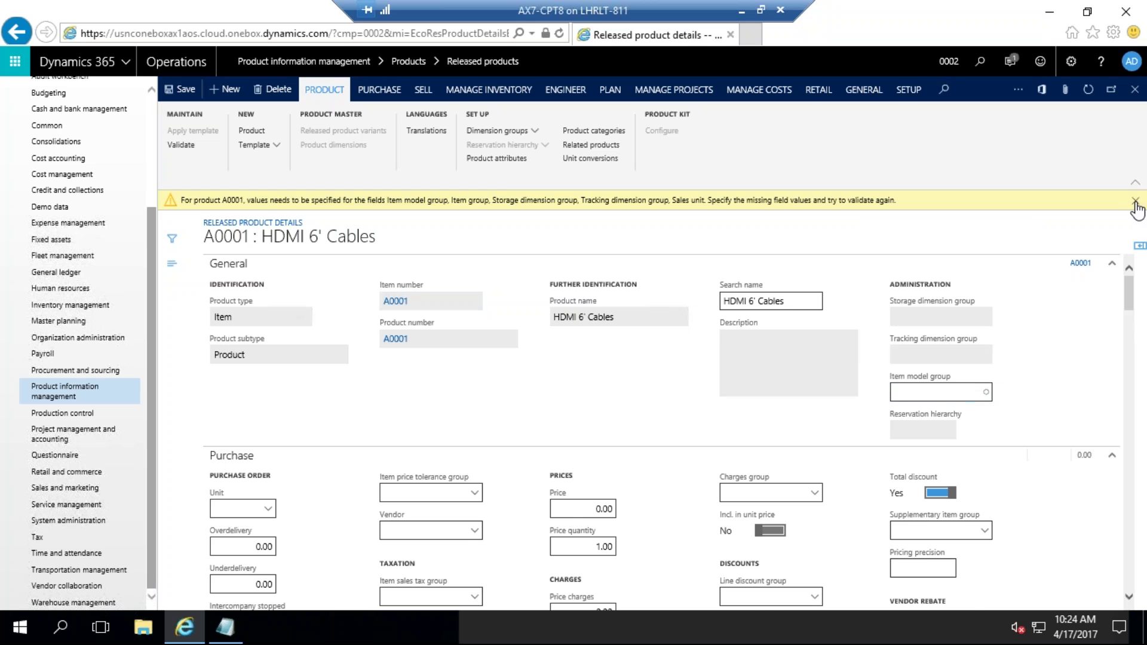
pyautogui.click(1135, 202)
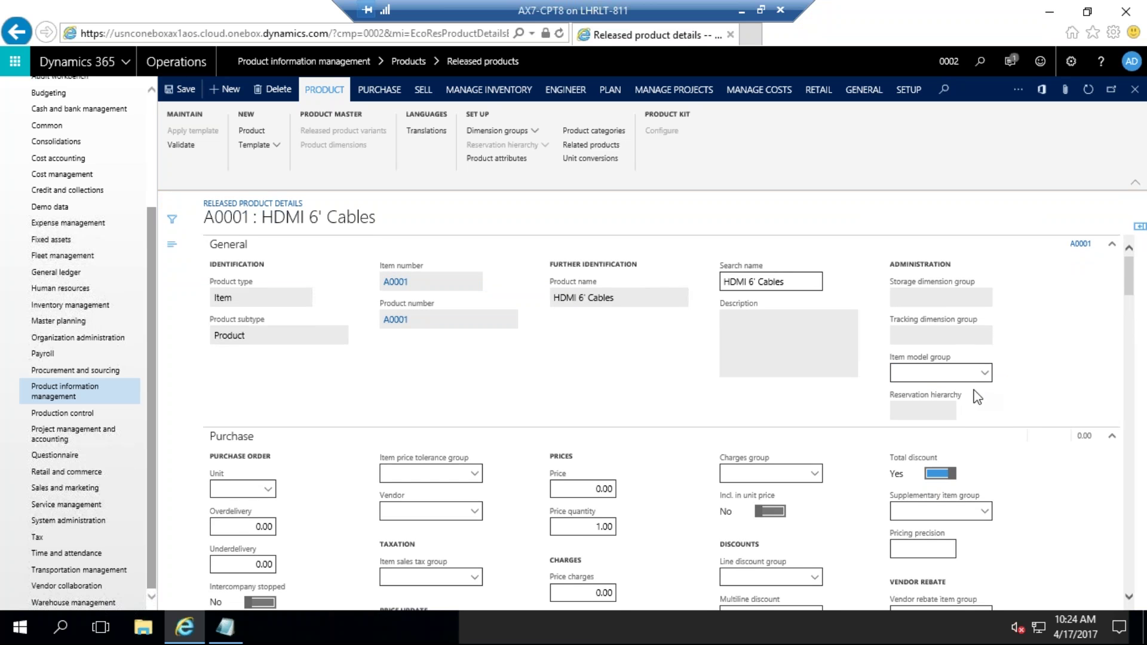
pyautogui.click(986, 375)
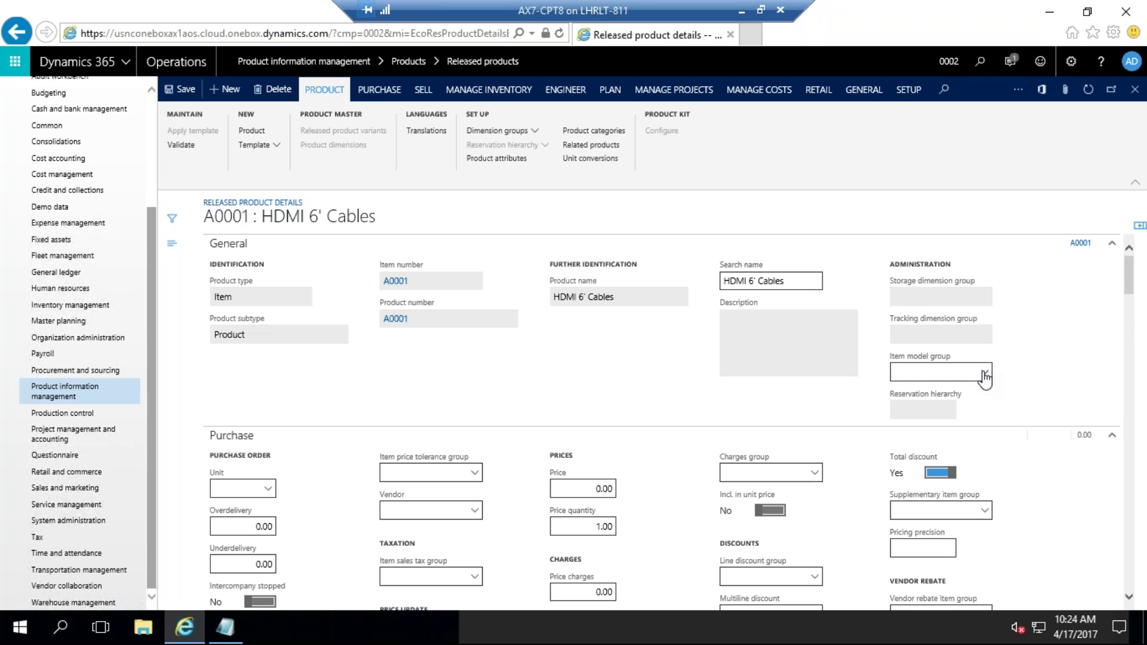
pyautogui.click(984, 373)
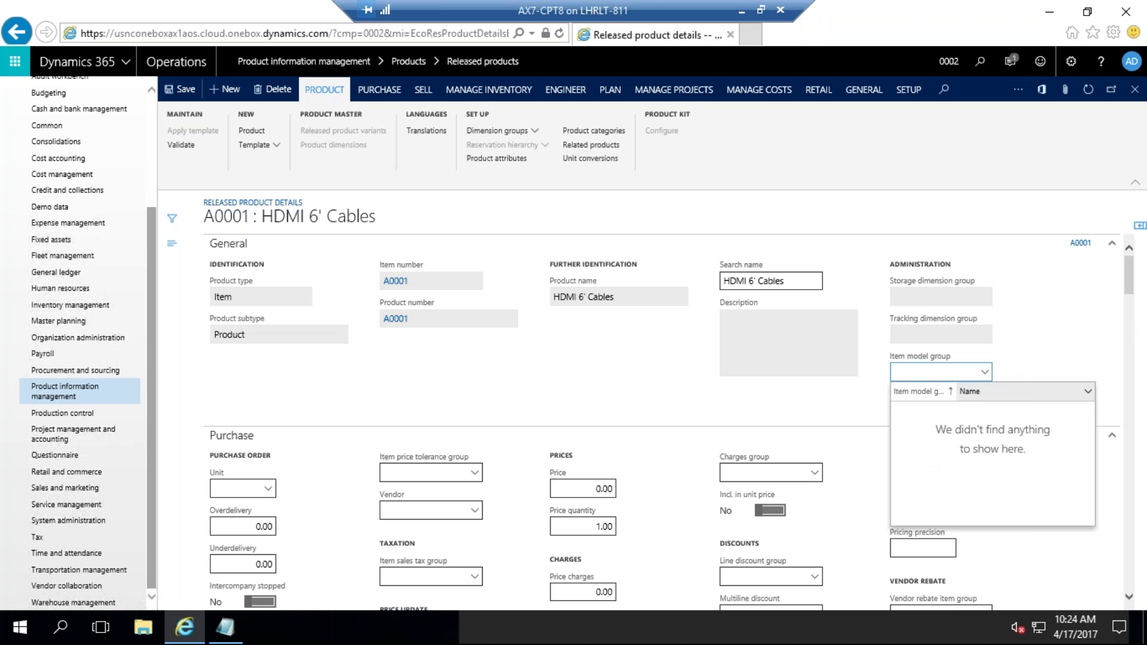
pyautogui.click(930, 357)
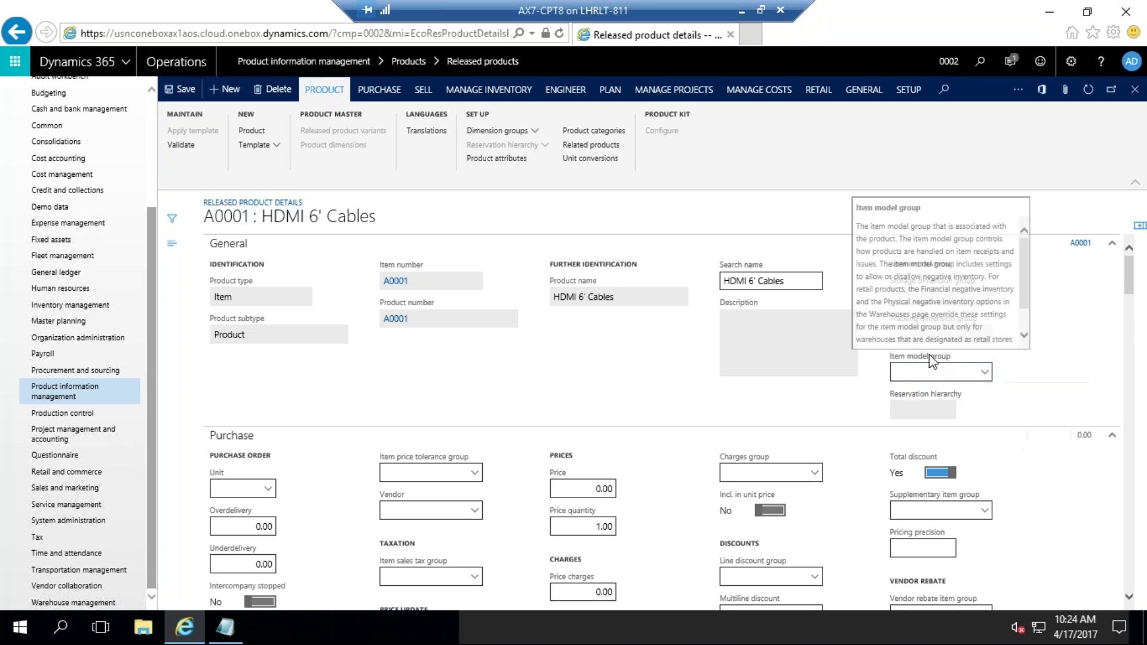
# Step: Open the item model group setup from the product's item model group field, add group 10 named Default, and save it
pyautogui.rightClick(930, 357)
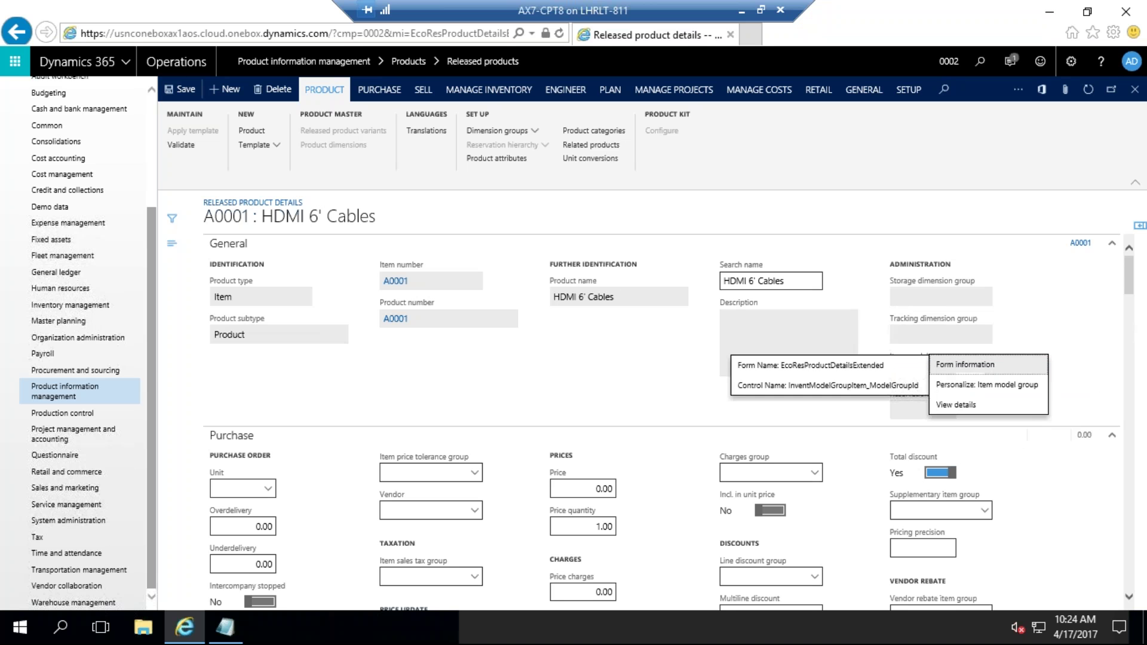
pyautogui.click(961, 406)
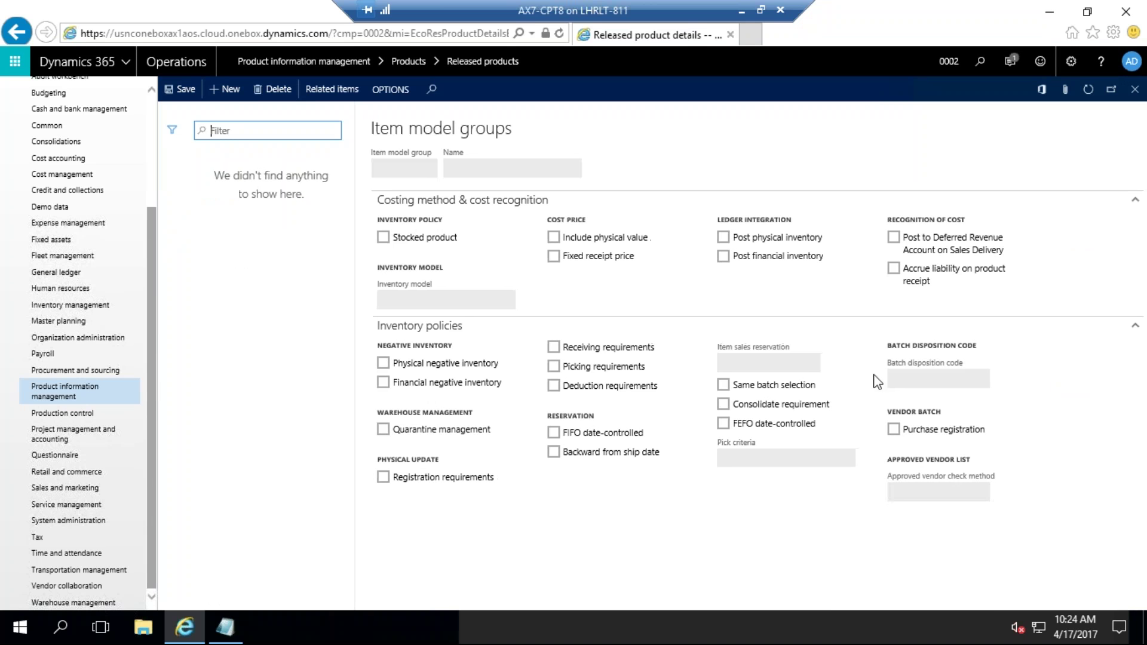
pyautogui.click(229, 93)
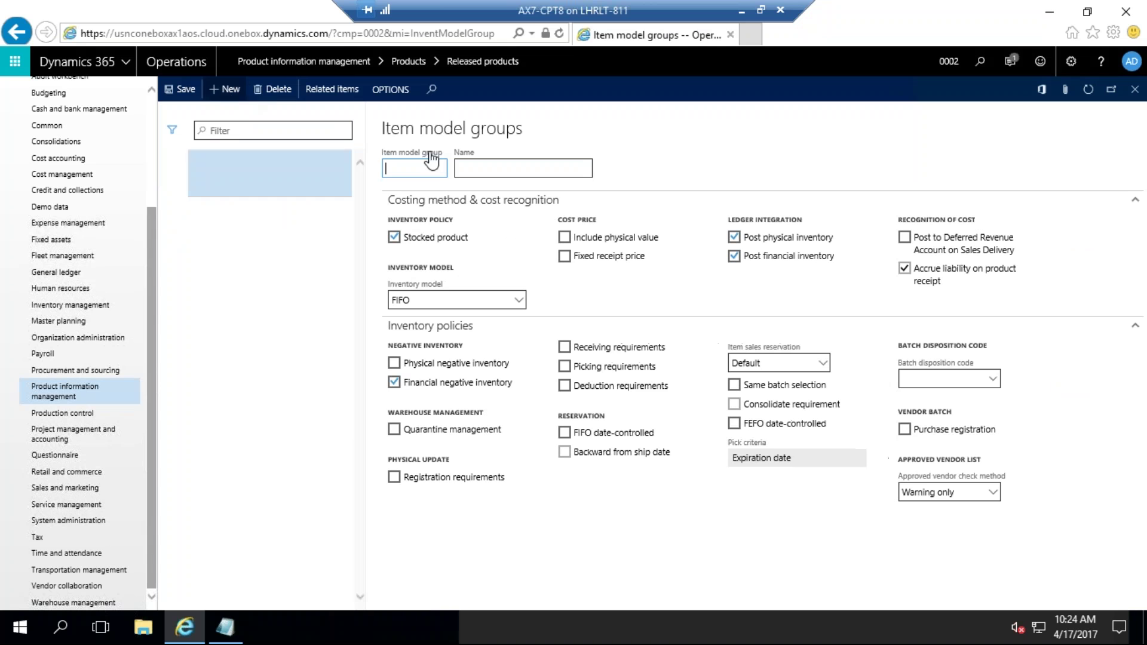
pyautogui.write('10')
pyautogui.press('Tab')
pyautogui.write('De')
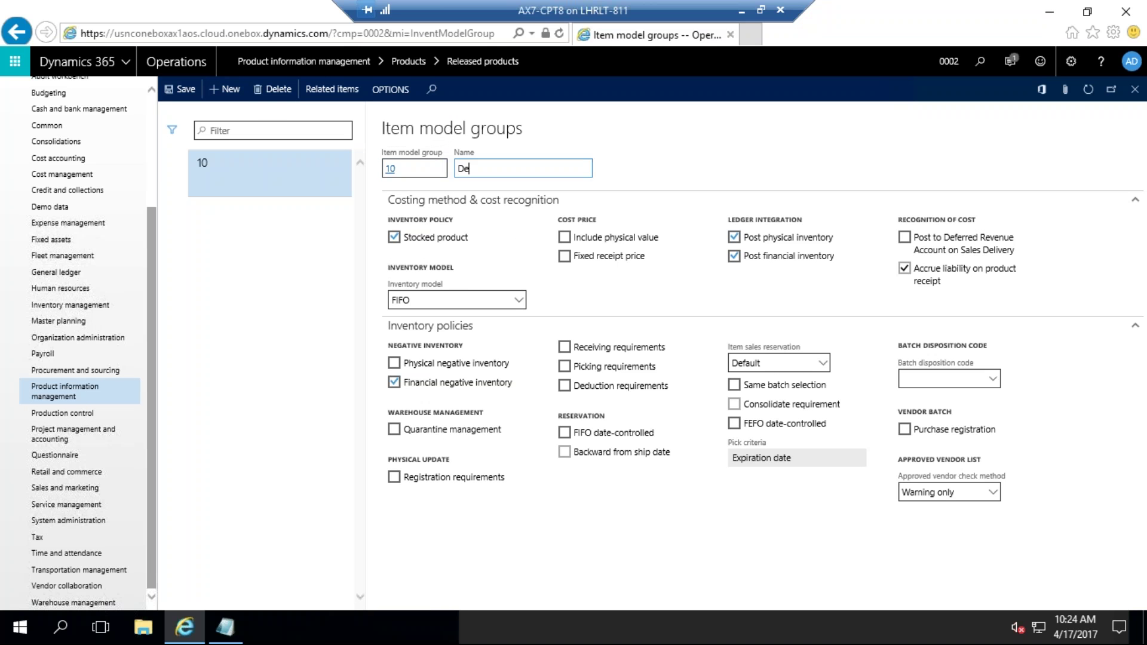
pyautogui.write('fault')
pyautogui.click(186, 89)
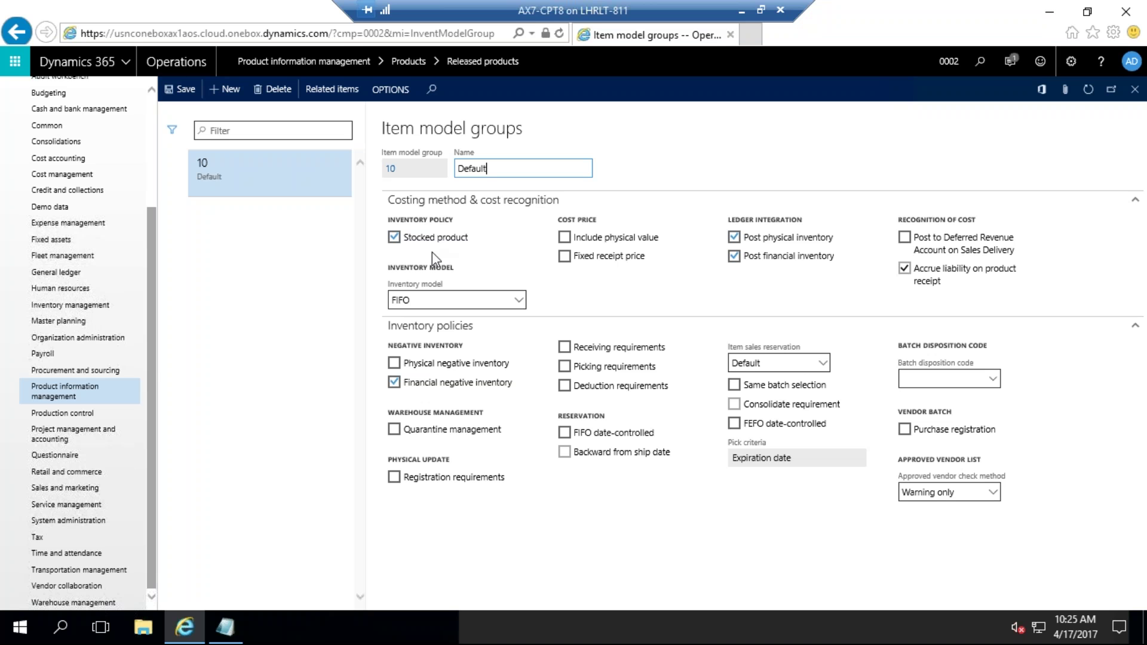
# Step: Return to the HDMI 6' Cables product, assign item model group 10, and set its purchase unit to ea
pyautogui.click(274, 304)
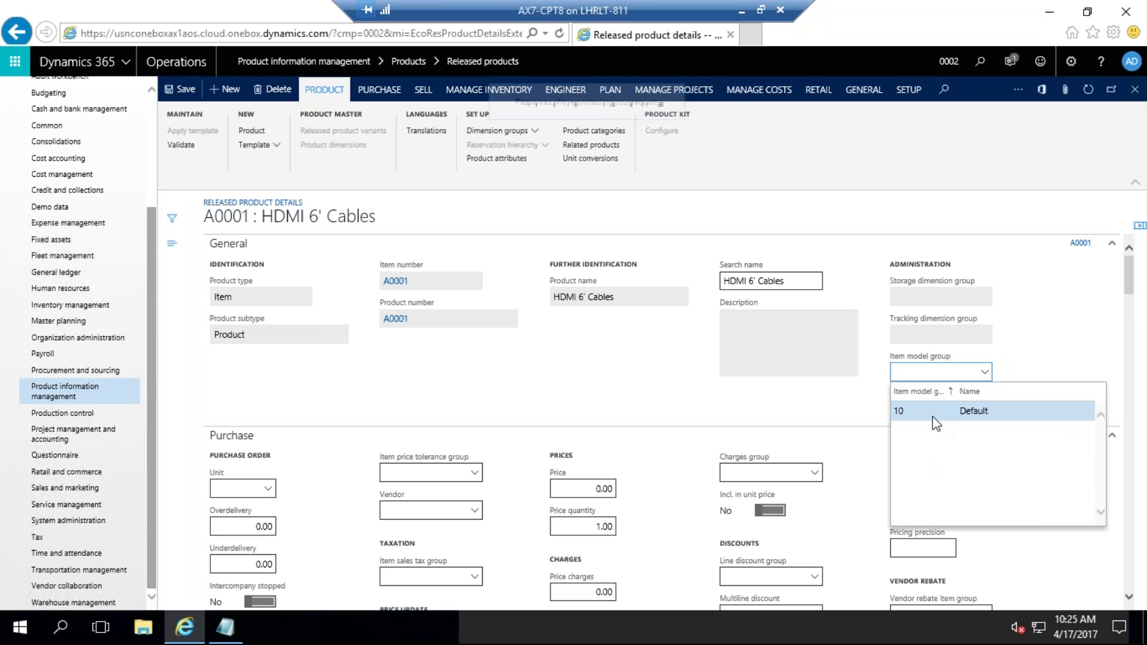
pyautogui.click(935, 417)
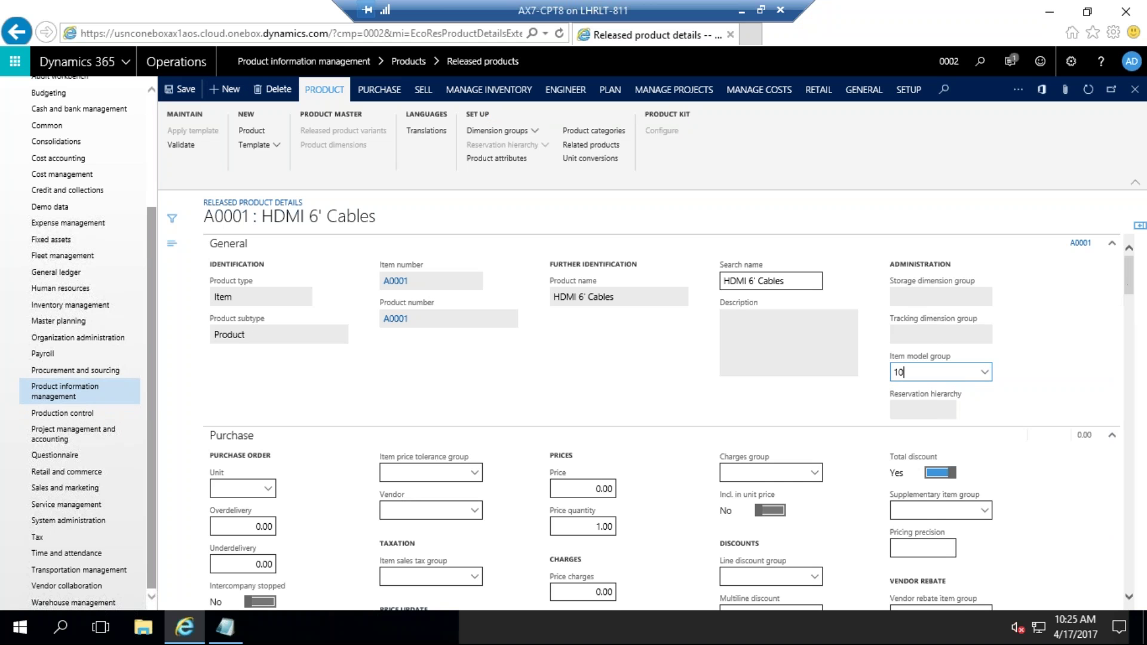
pyautogui.moveTo(1131, 285); pyautogui.dragTo(1132, 298)
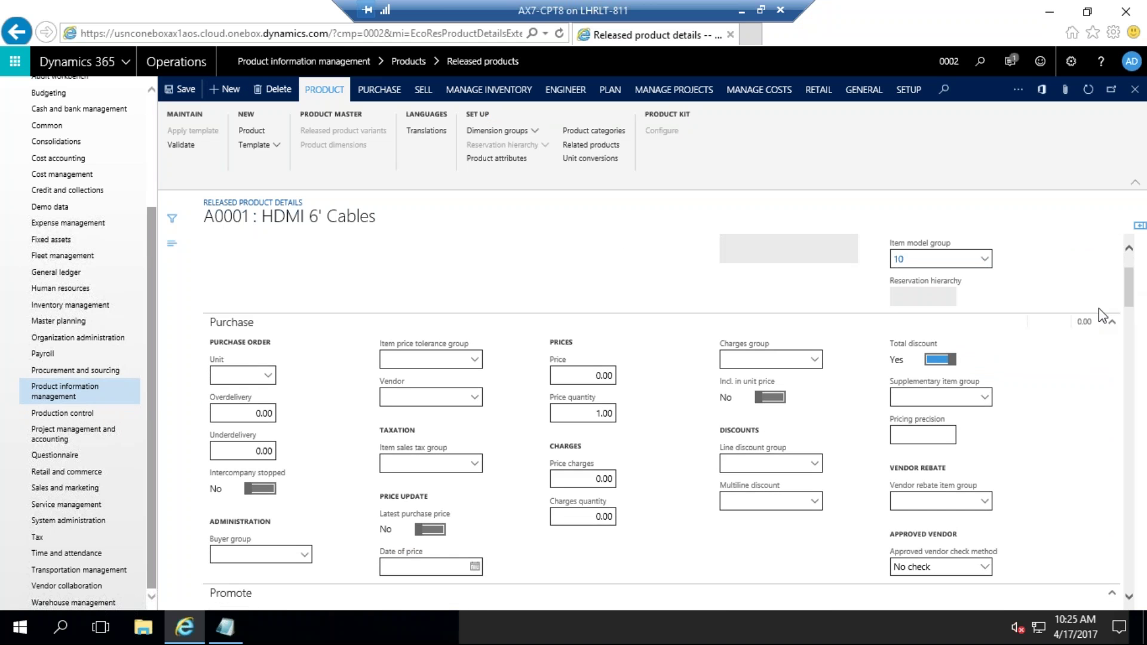
pyautogui.click(242, 376)
pyautogui.write('ea')
pyautogui.press('Tab')
pyautogui.click(269, 380)
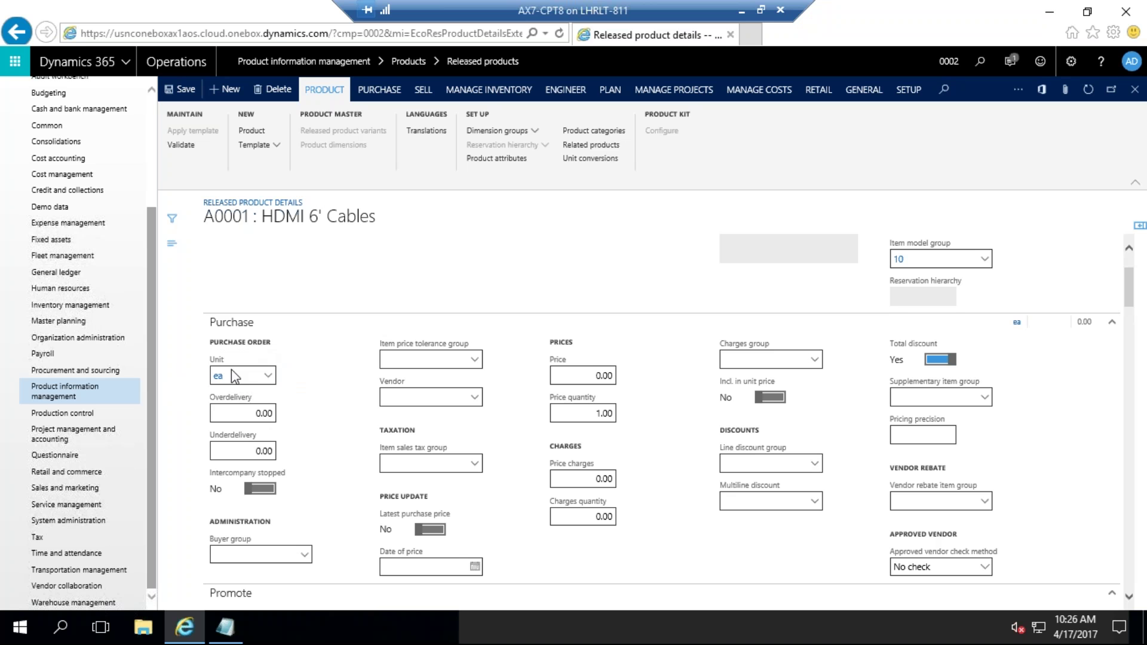
pyautogui.click(222, 376)
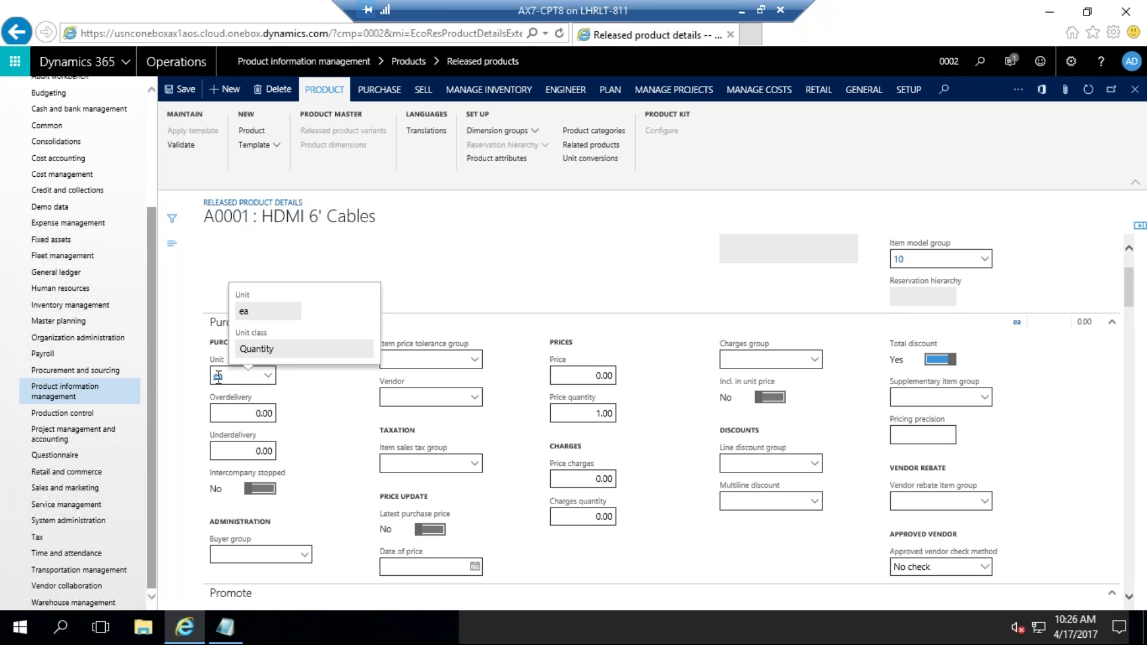
pyautogui.moveTo(220, 377)
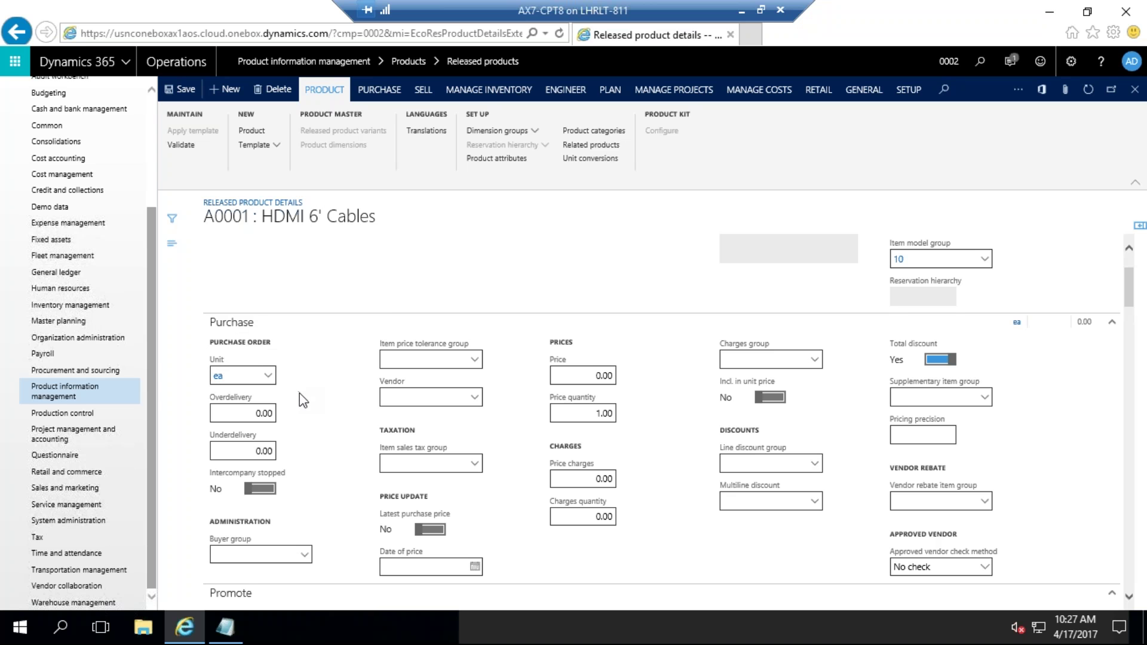
# Step: Set both the purchase overdelivery and underdelivery percentages of the product to 5
pyautogui.moveTo(228, 414)
pyautogui.moveTo(257, 413); pyautogui.dragTo(286, 414)
pyautogui.write('5')
pyautogui.click(308, 419)
pyautogui.click(251, 449)
pyautogui.write('5')
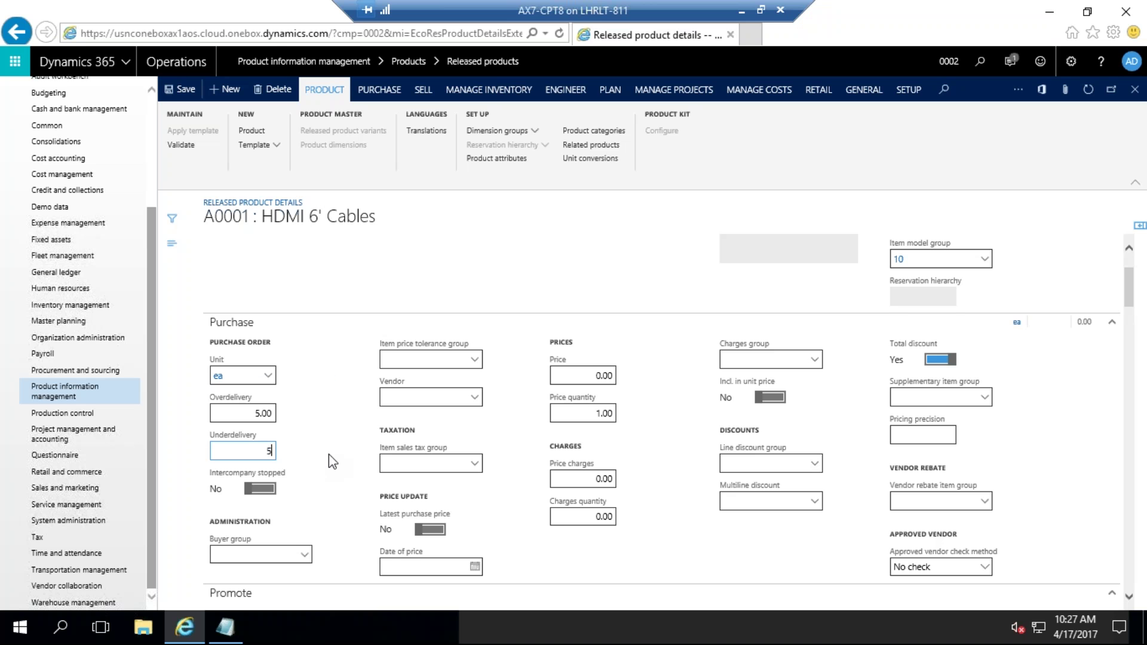
pyautogui.click(327, 445)
pyautogui.moveTo(233, 444)
# Step: Set the product's purchase price to 10
pyautogui.click(591, 374)
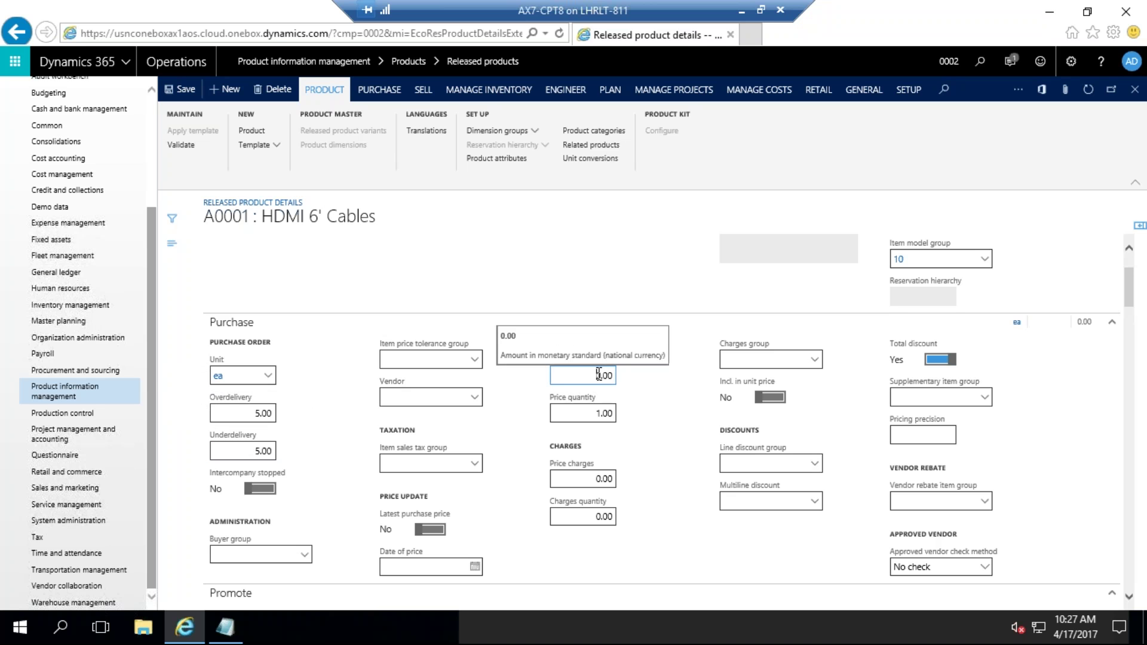
pyautogui.write('1')
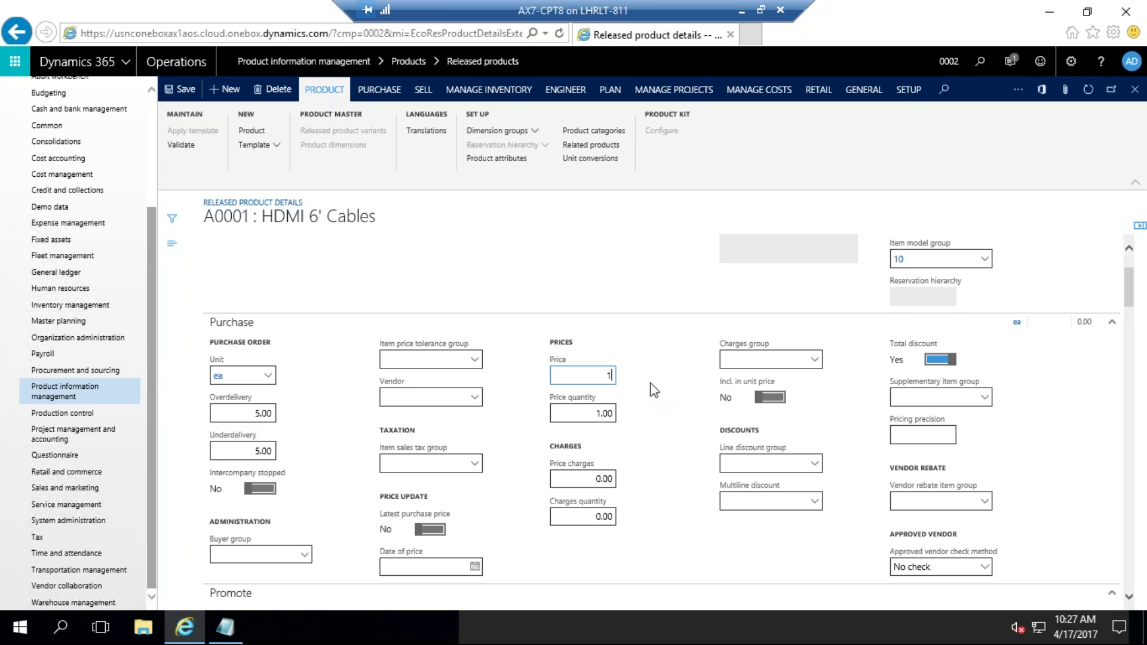
pyautogui.write('0')
pyautogui.click(654, 390)
# Step: Set the product's sales order unit to ea and its base sales price to 15
pyautogui.scroll(-5, 1042, 453)
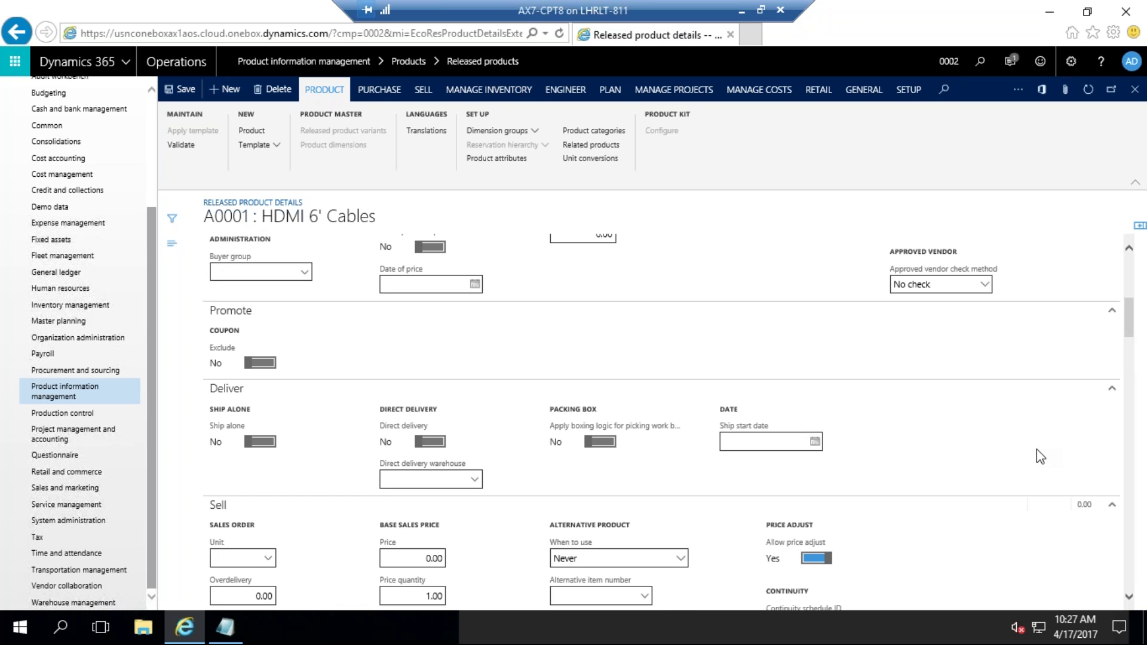
pyautogui.scroll(-1, 1032, 456)
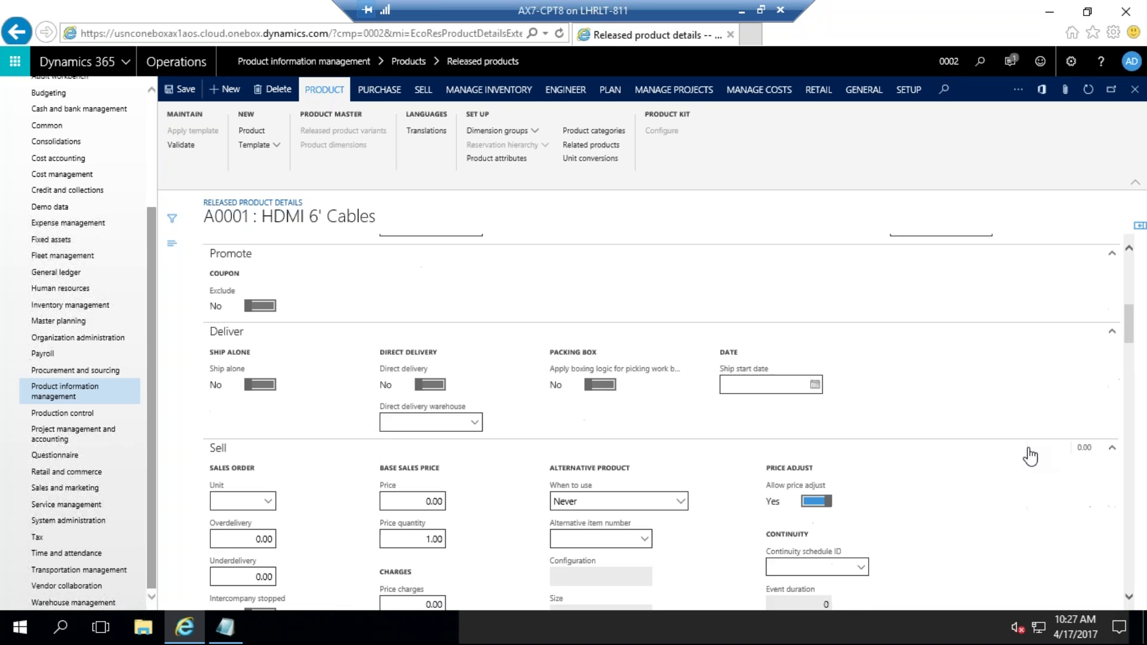
pyautogui.scroll(-1, 1030, 456)
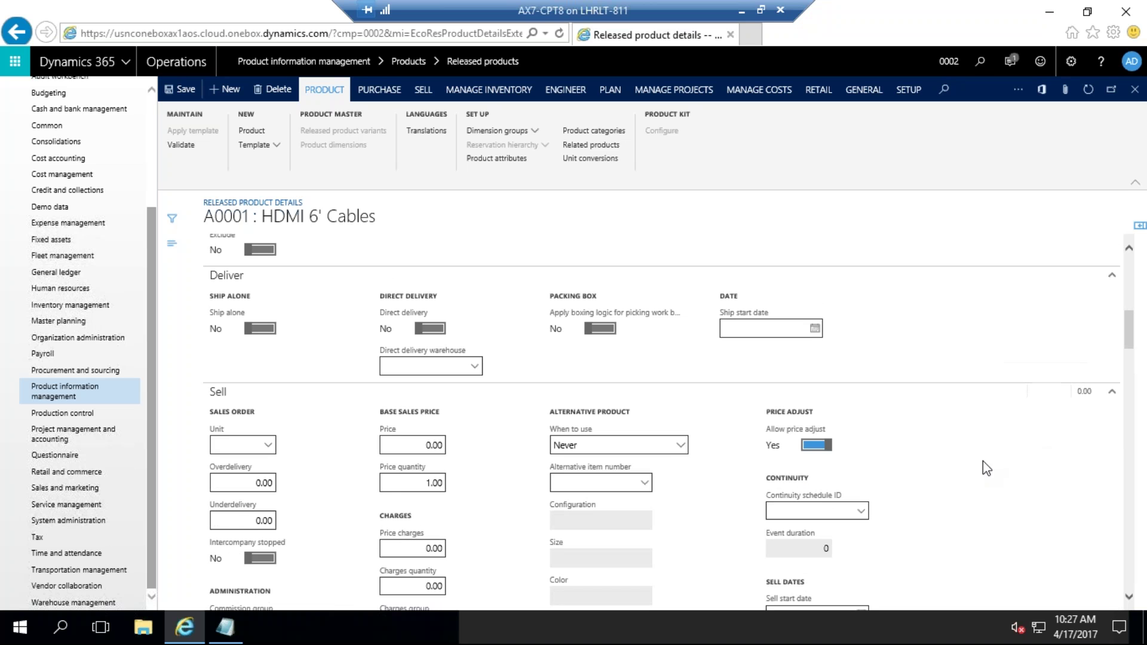
pyautogui.scroll(-1, 982, 461)
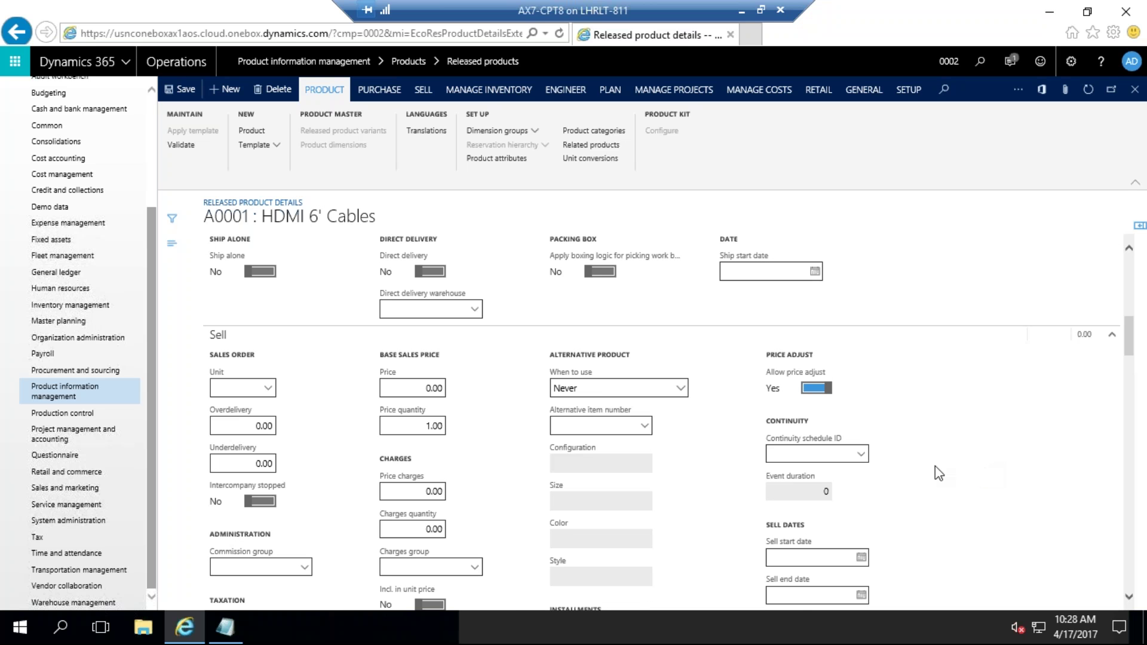
pyautogui.scroll(-1, 246, 407)
pyautogui.click(249, 330)
pyautogui.write('e')
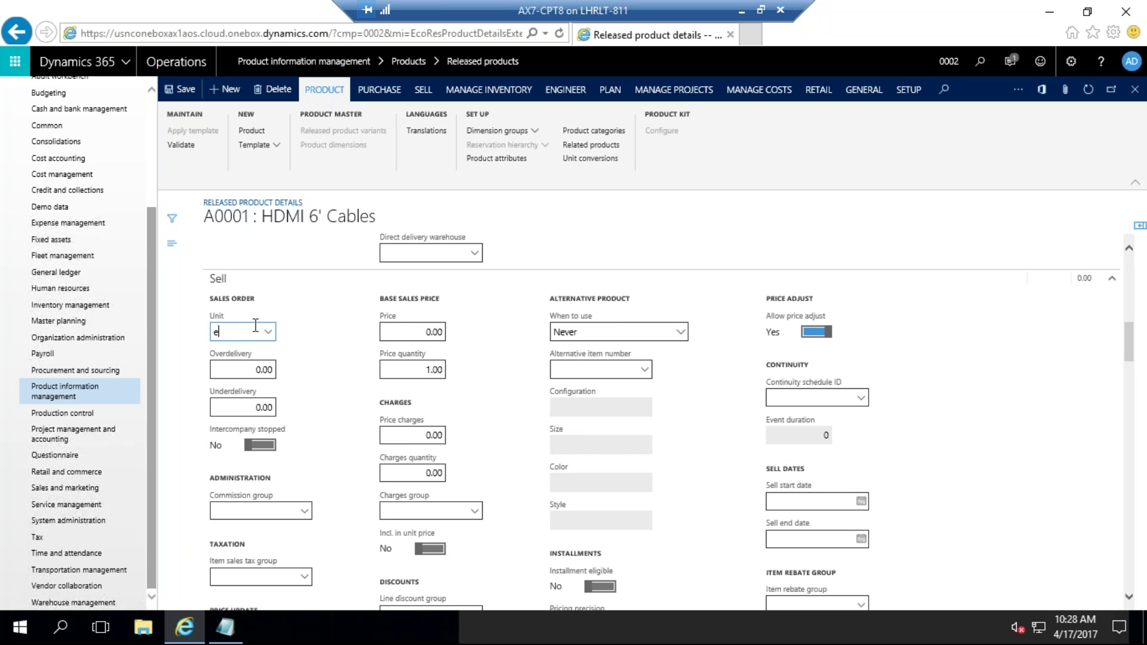
pyautogui.write('a')
pyautogui.click(231, 366)
pyautogui.click(422, 338)
pyautogui.write('15')
pyautogui.click(509, 334)
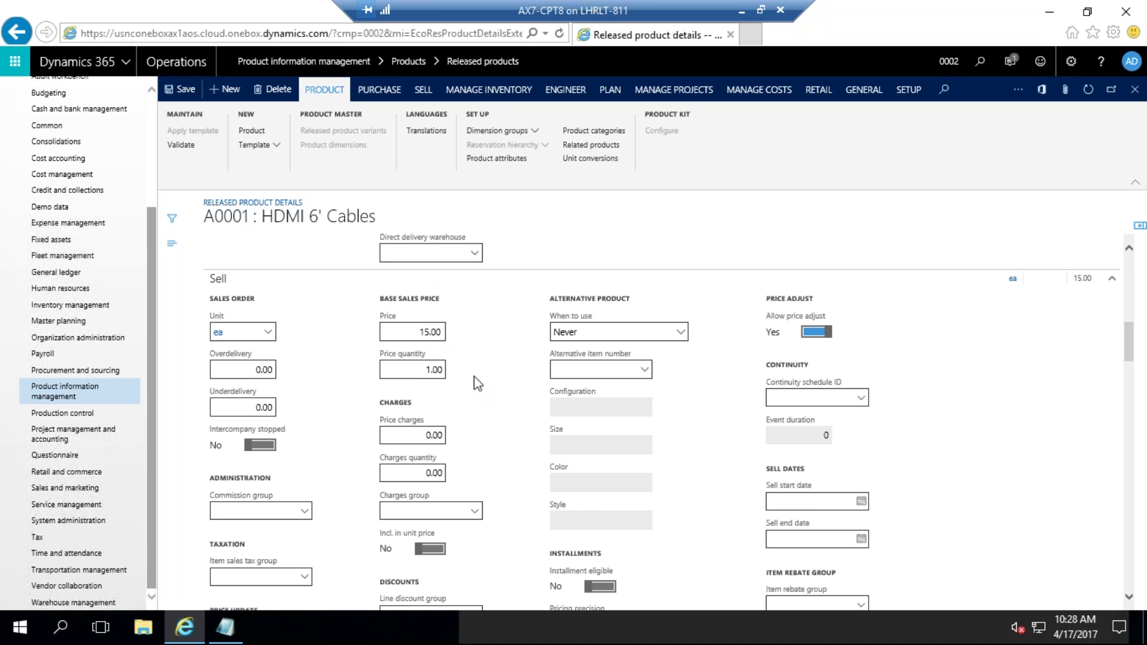
# Step: Set the product's inventory unit to ea in its inventory management details
pyautogui.scroll(-1, 478, 384)
pyautogui.scroll(-1, 482, 360)
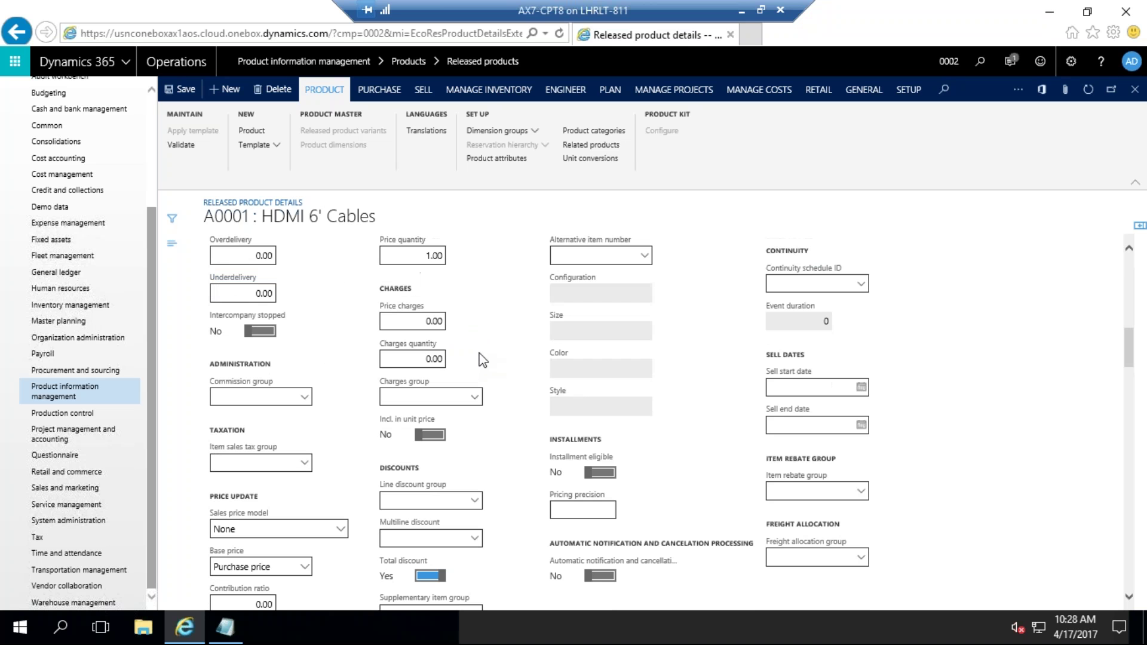
pyautogui.scroll(-1, 483, 360)
pyautogui.scroll(-2, 483, 360)
pyautogui.scroll(-2, 487, 367)
pyautogui.scroll(-1, 538, 405)
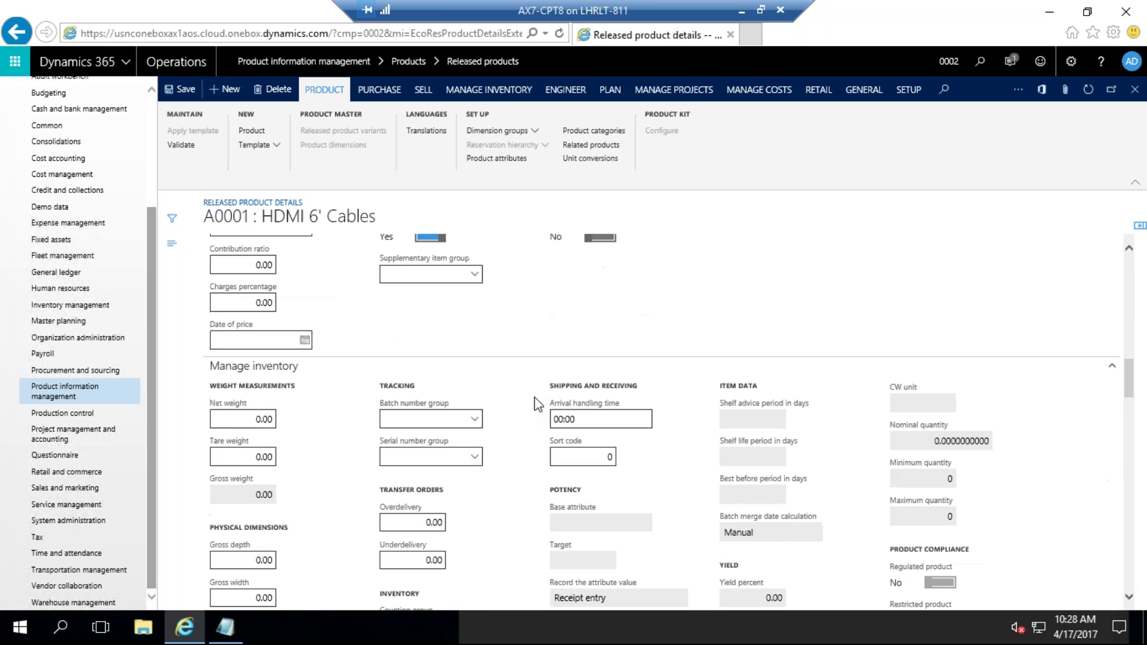
pyautogui.scroll(-1, 538, 405)
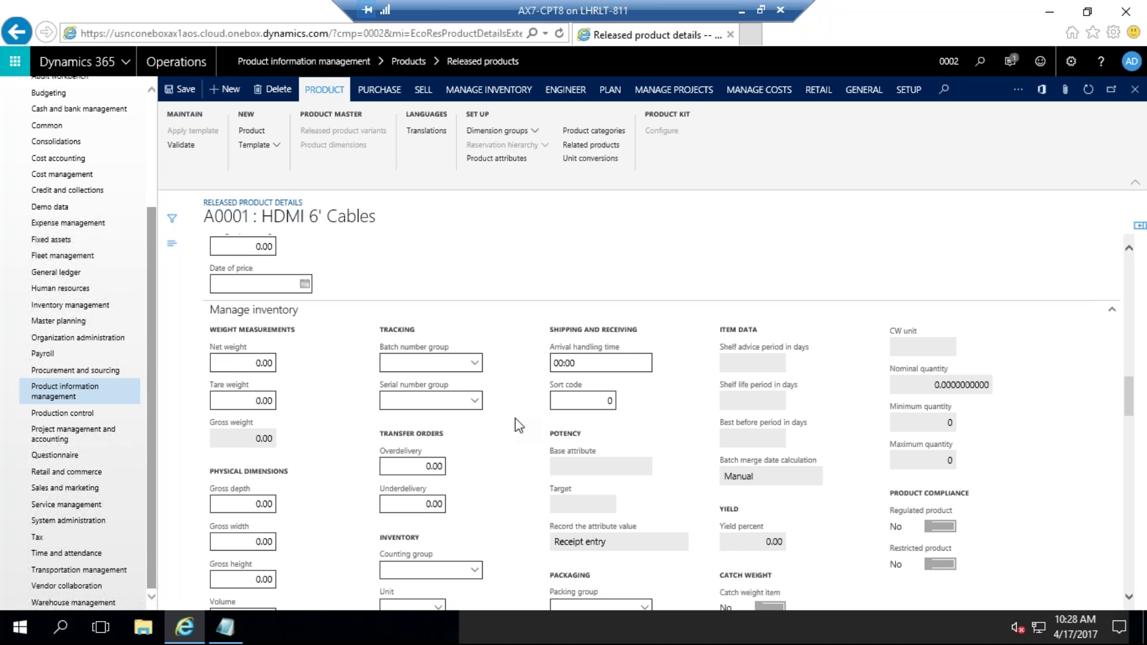
pyautogui.scroll(-1, 518, 425)
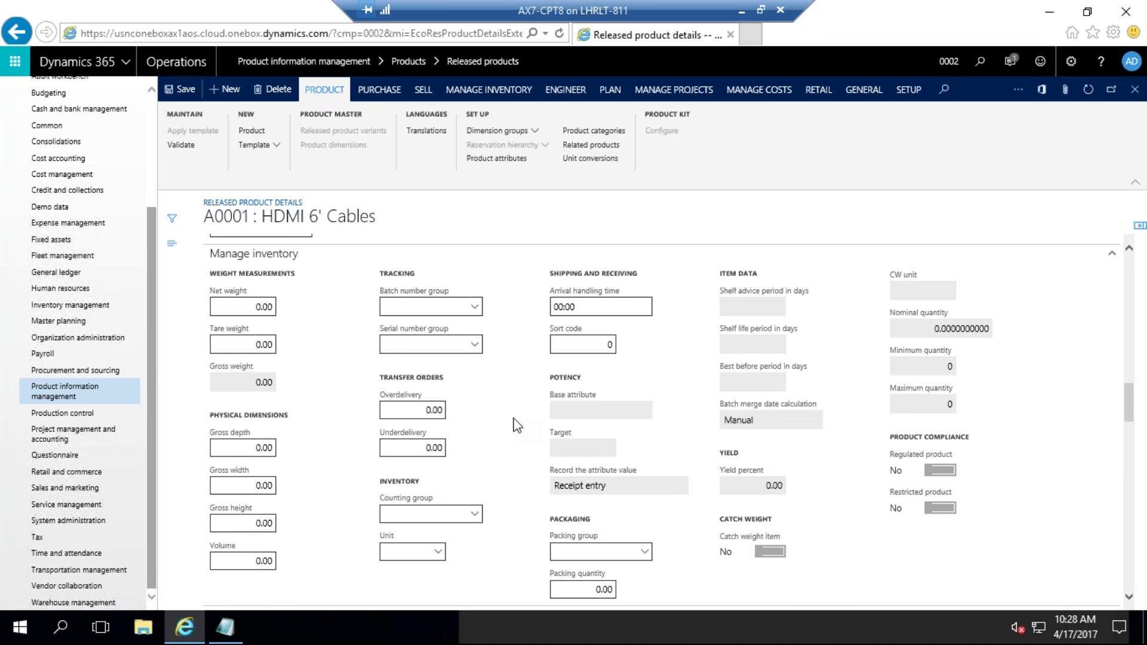
pyautogui.scroll(-1, 517, 425)
pyautogui.click(410, 494)
pyautogui.write('ea')
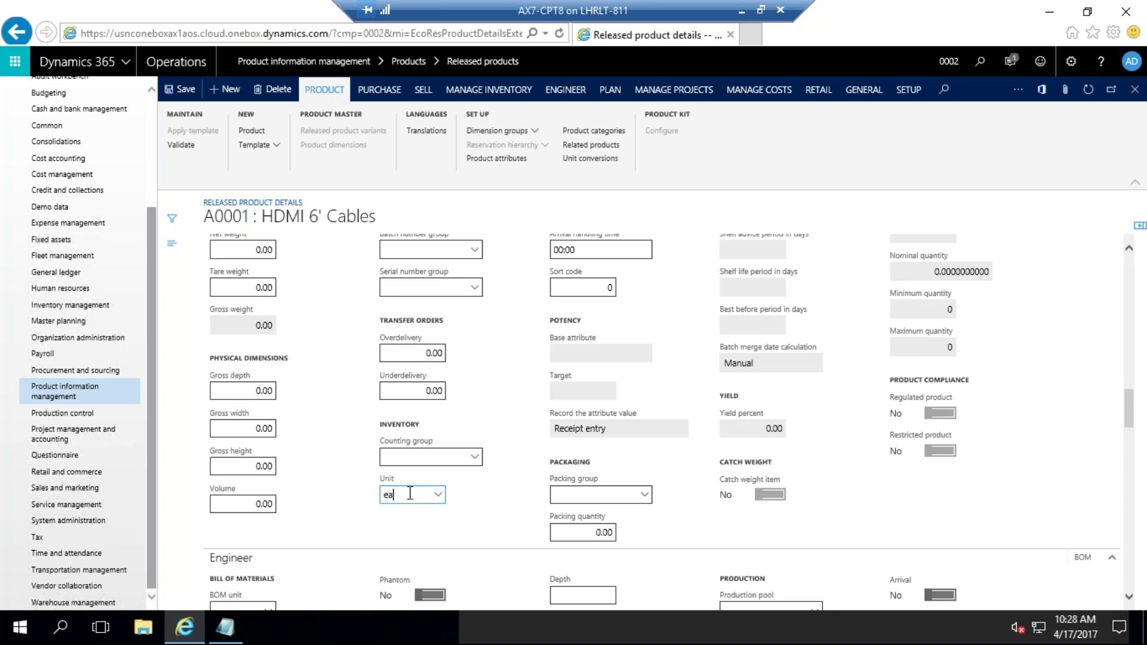
pyautogui.click(488, 494)
# Step: Review the product's engineering and planning fields and check which item groups are available for cost posting
pyautogui.scroll(-3, 317, 421)
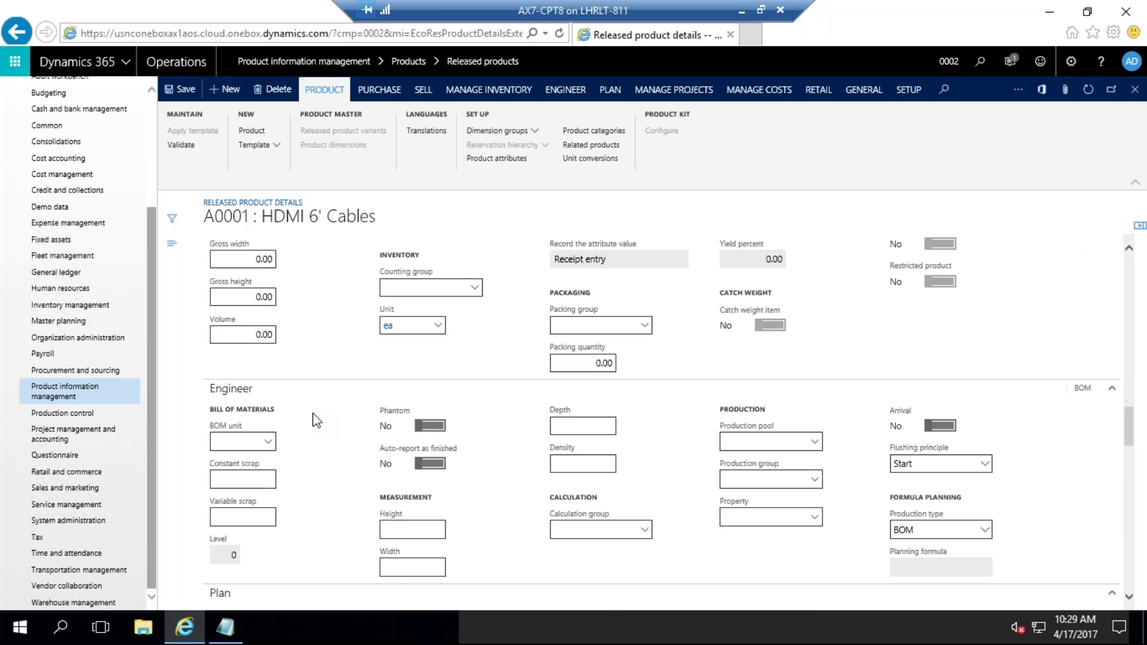
pyautogui.scroll(-2, 317, 420)
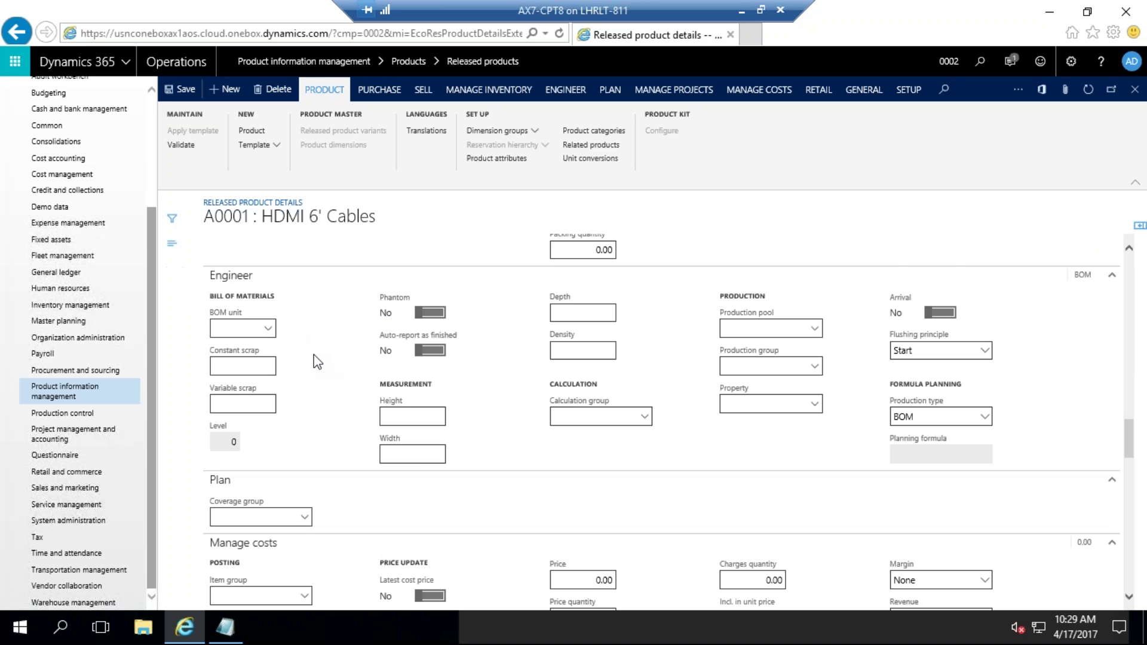
pyautogui.scroll(-1, 317, 364)
pyautogui.scroll(-1, 317, 364)
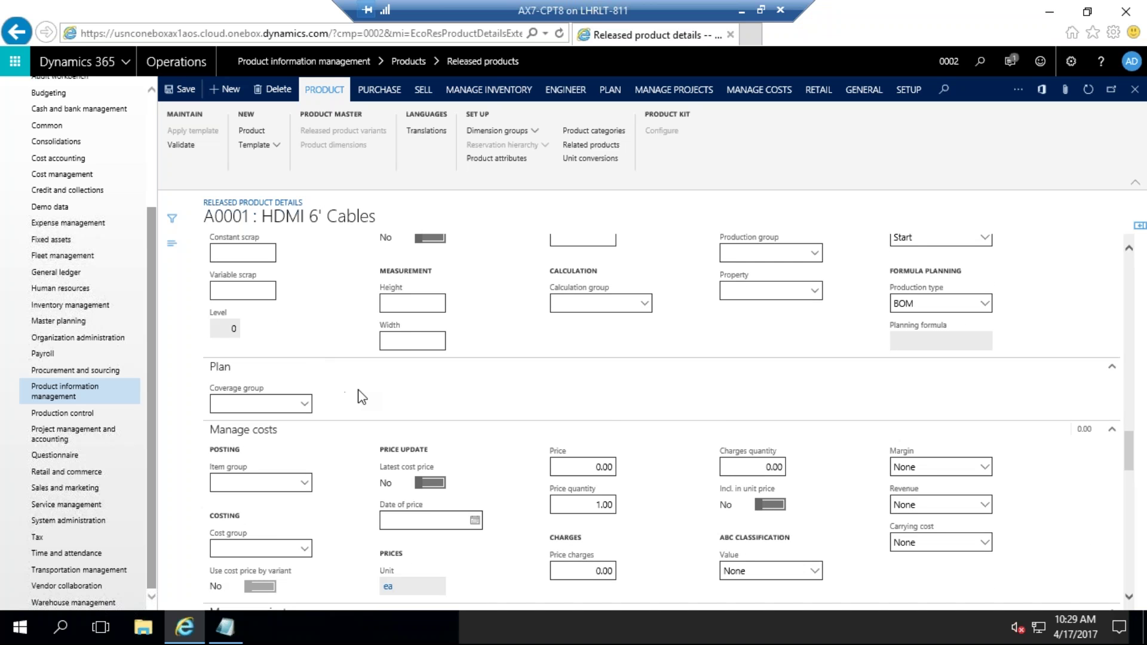
pyautogui.scroll(-2, 361, 397)
pyautogui.click(240, 365)
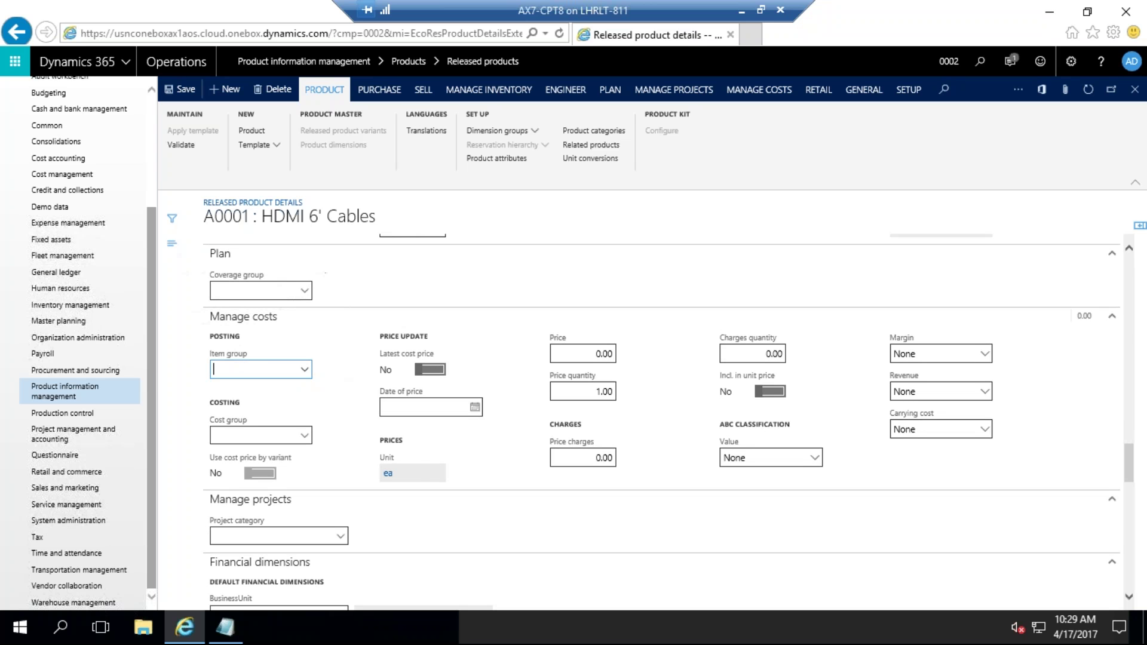
pyautogui.click(304, 369)
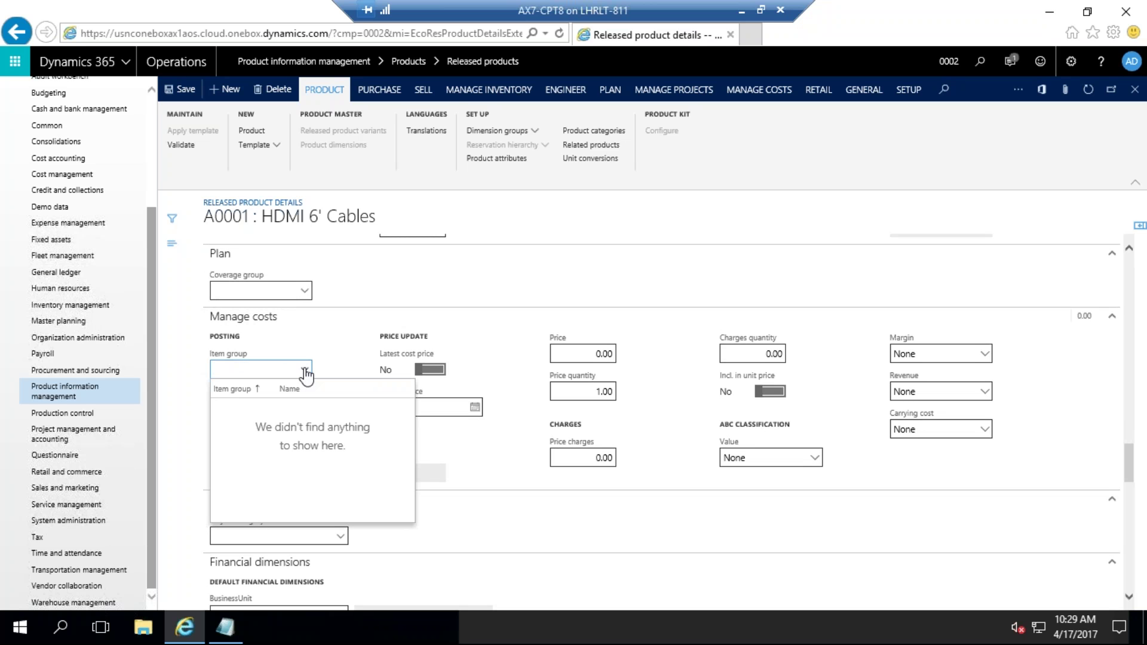
# Step: From the product's item group reference, create item group 10 named Electronic Accessories and save it
pyautogui.rightClick(235, 353)
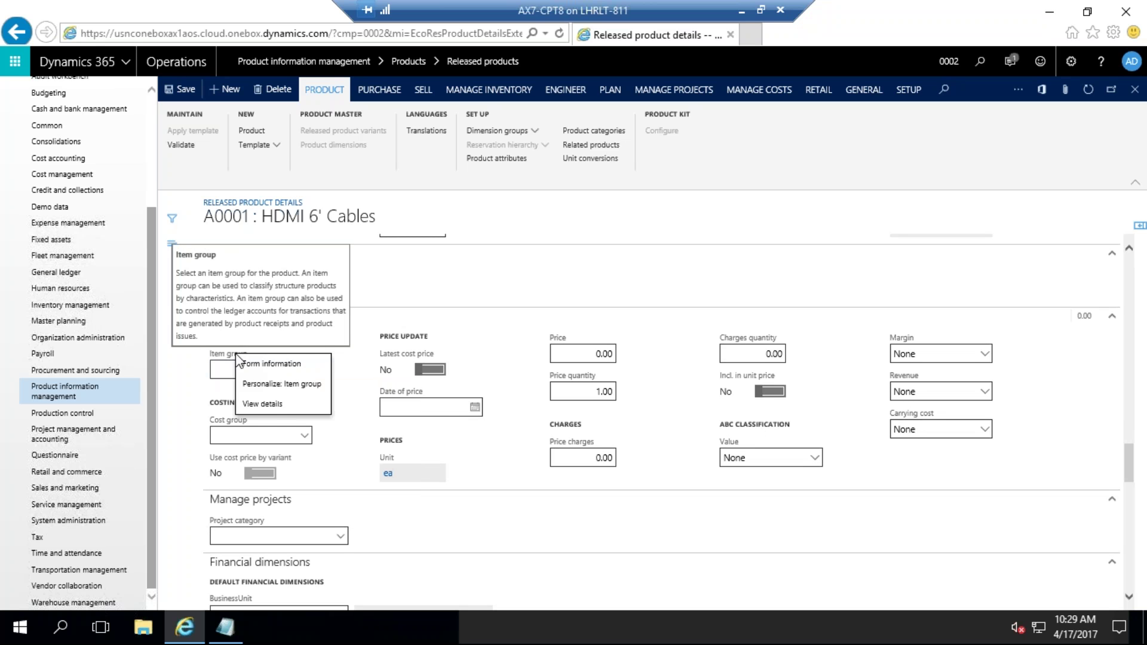
pyautogui.click(263, 403)
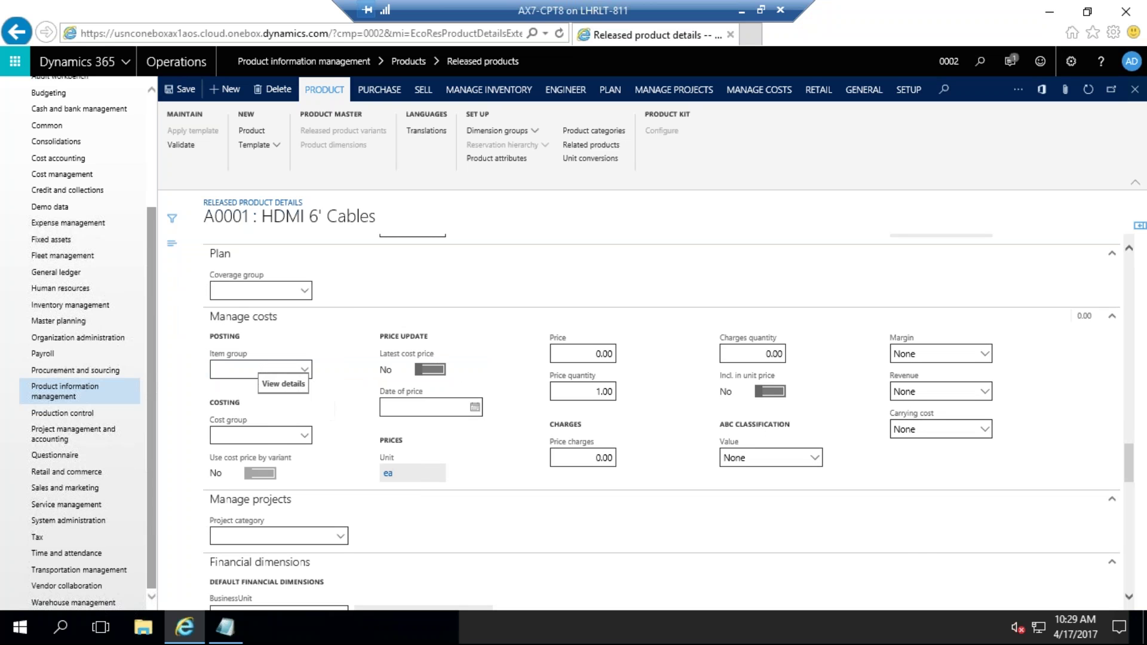
pyautogui.click(283, 383)
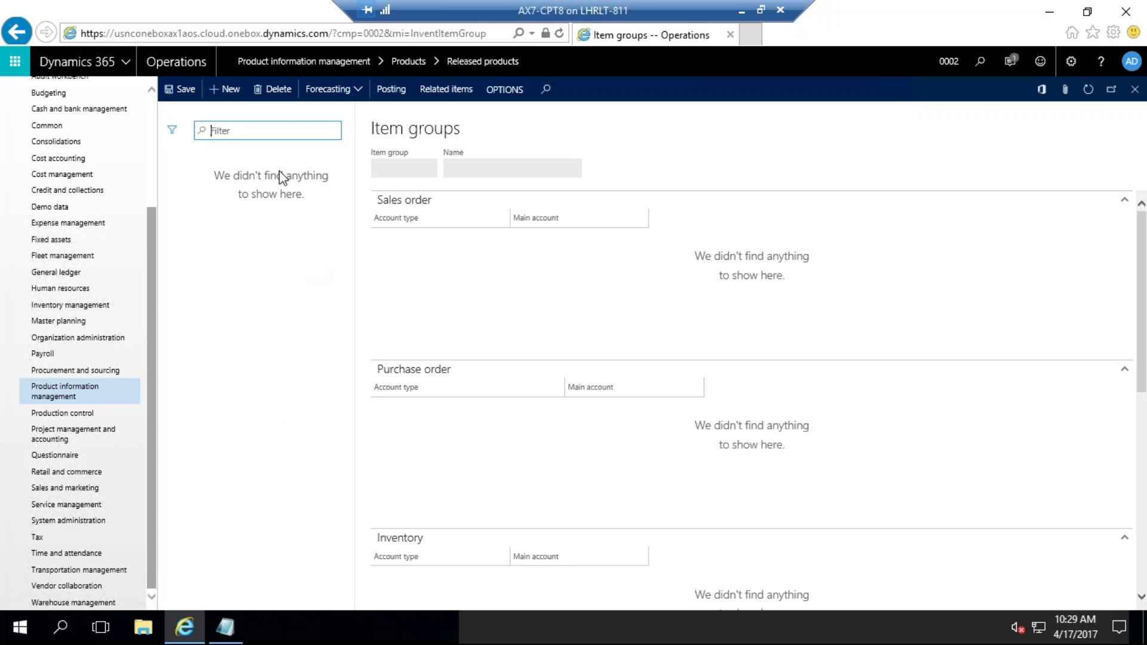
pyautogui.click(241, 106)
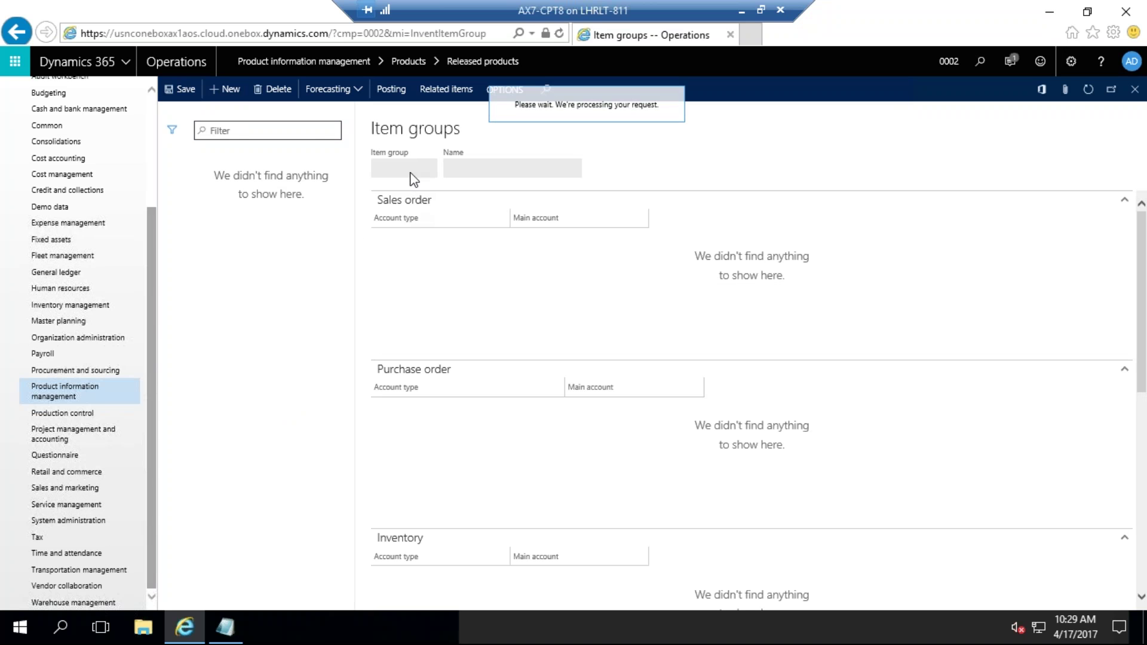
pyautogui.write('10')
pyautogui.click(489, 167)
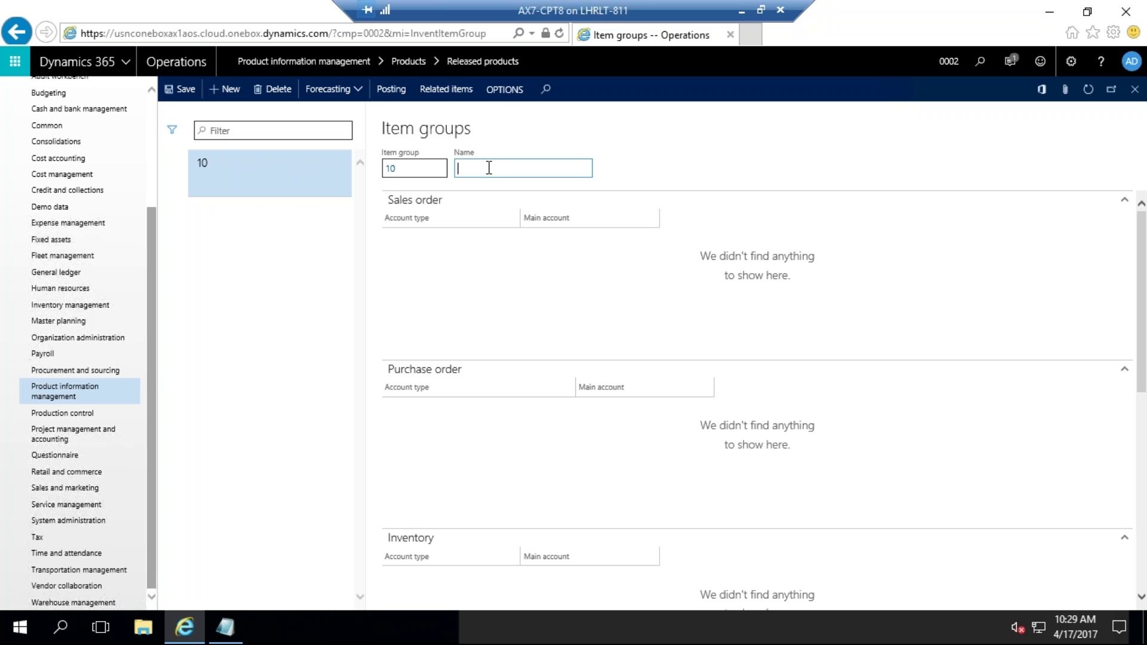
pyautogui.write('Electronic Accessories')
pyautogui.click(187, 91)
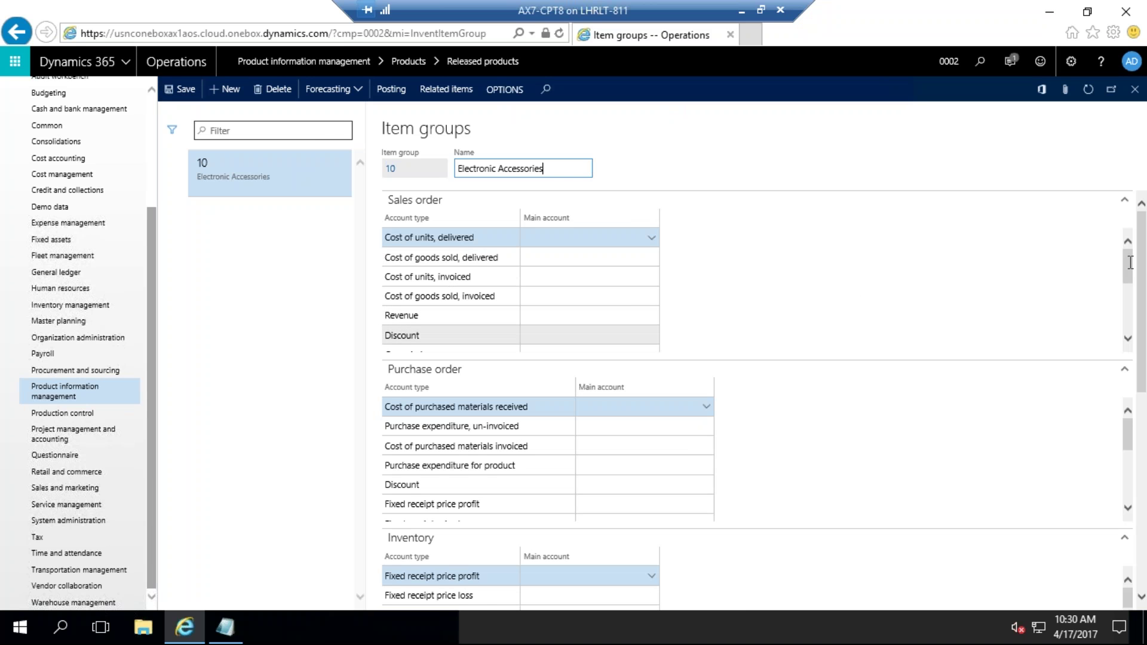
pyautogui.moveTo(1144, 272)
pyautogui.mouseDown()
pyautogui.moveTo(1145, 448)
pyautogui.moveTo(1145, 266)
pyautogui.mouseUp()
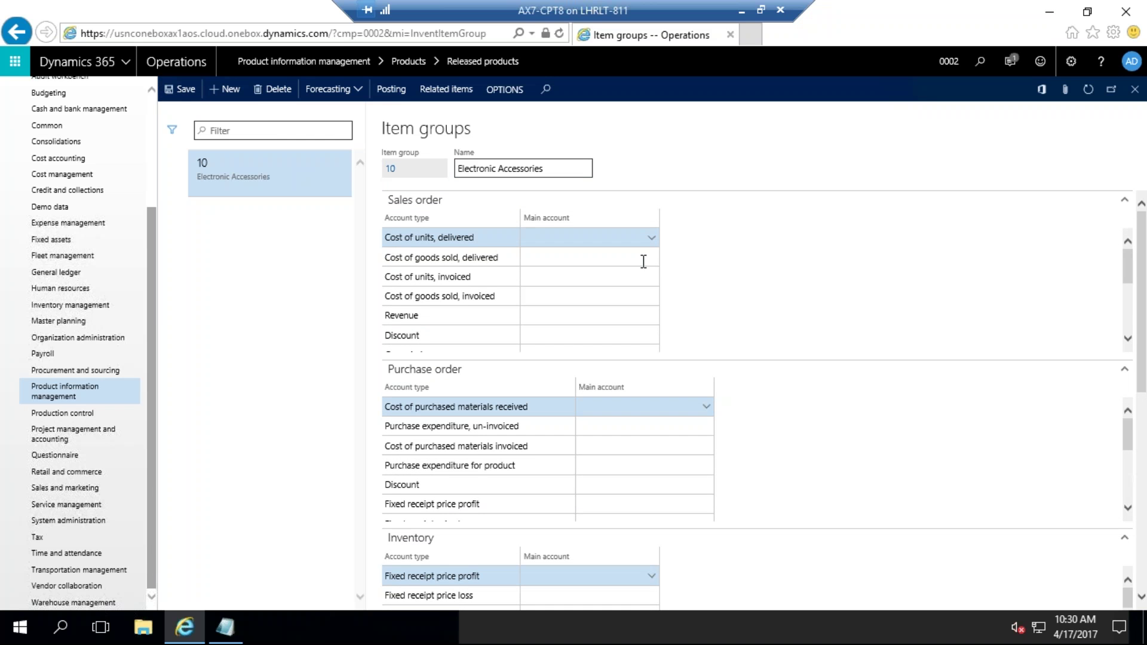
pyautogui.click(184, 91)
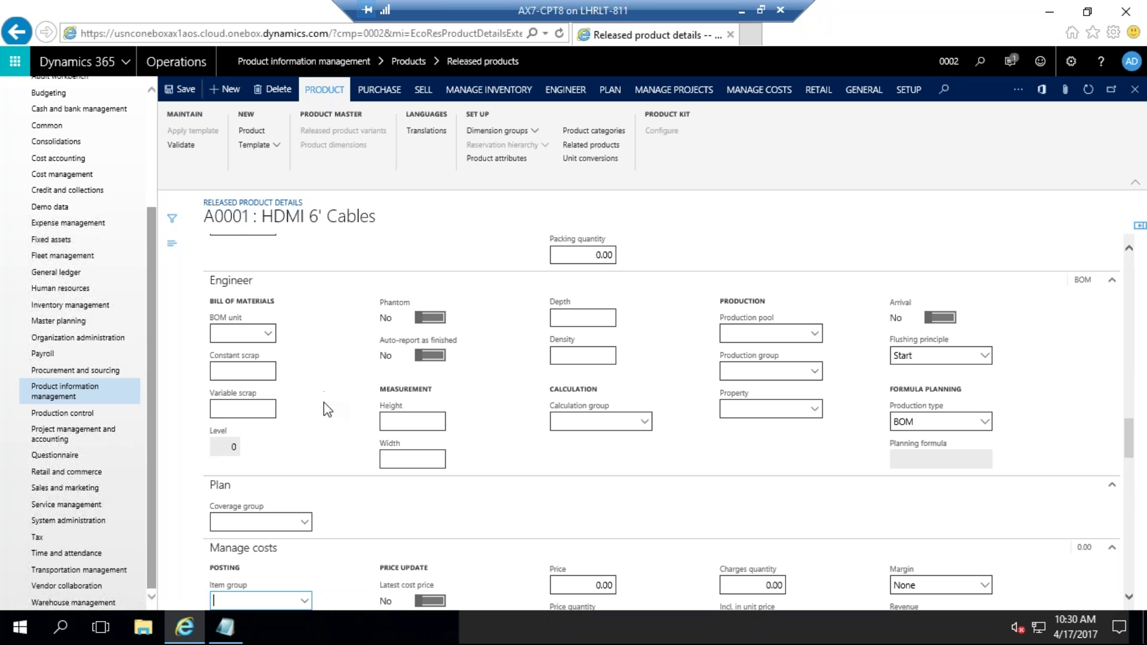
# Step: Assign item group 10, Electronic Accessories, to product A0001 for cost posting
pyautogui.scroll(-2, 327, 410)
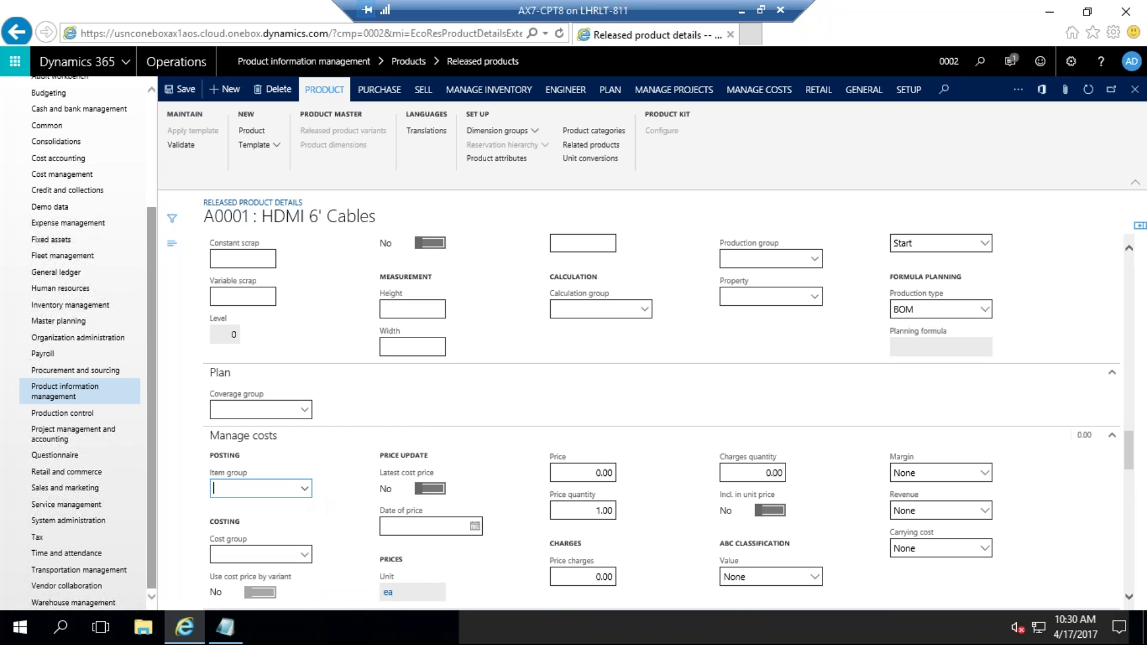
pyautogui.click(304, 489)
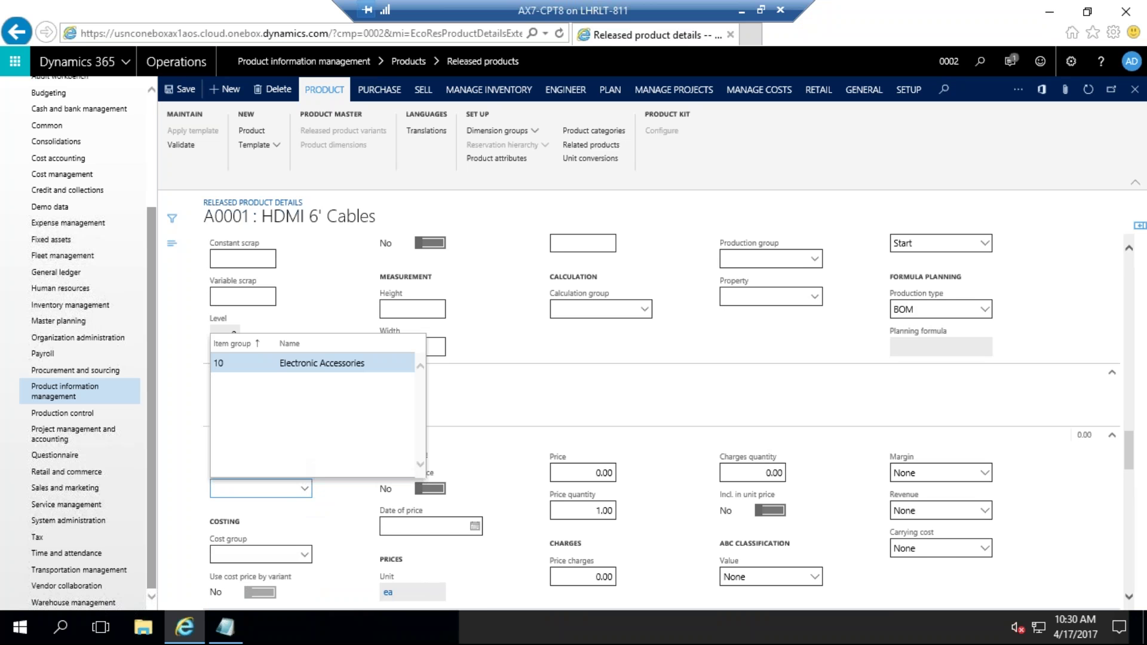
pyautogui.click(285, 362)
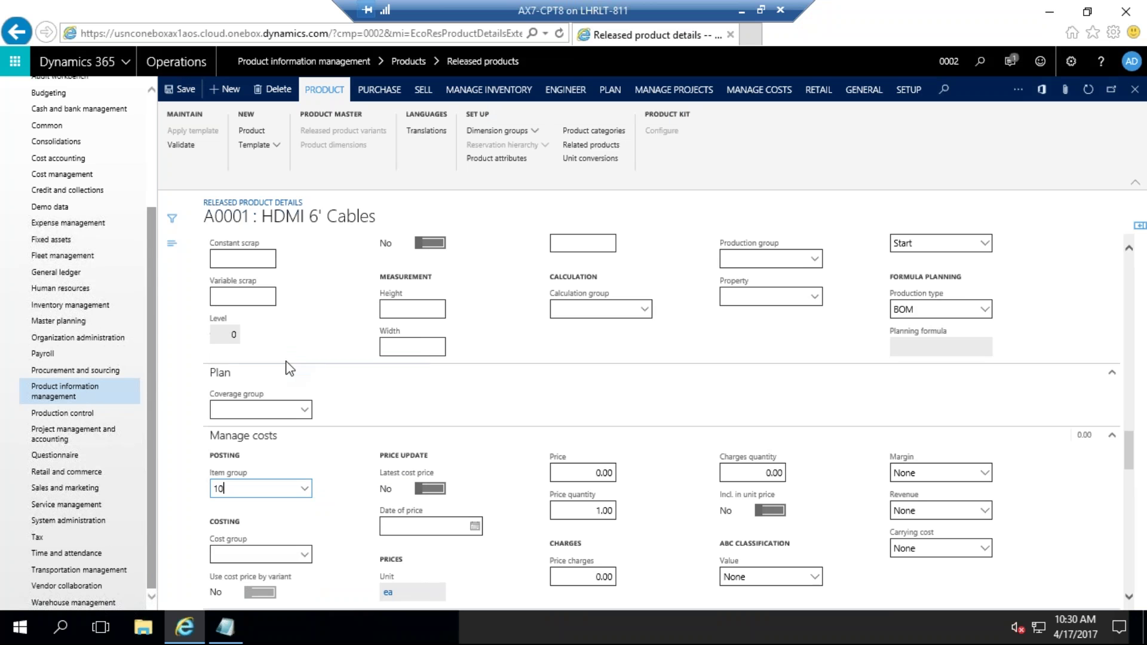
# Step: Set the product's cost price to 8 in its cost management details
pyautogui.scroll(-1, 380, 385)
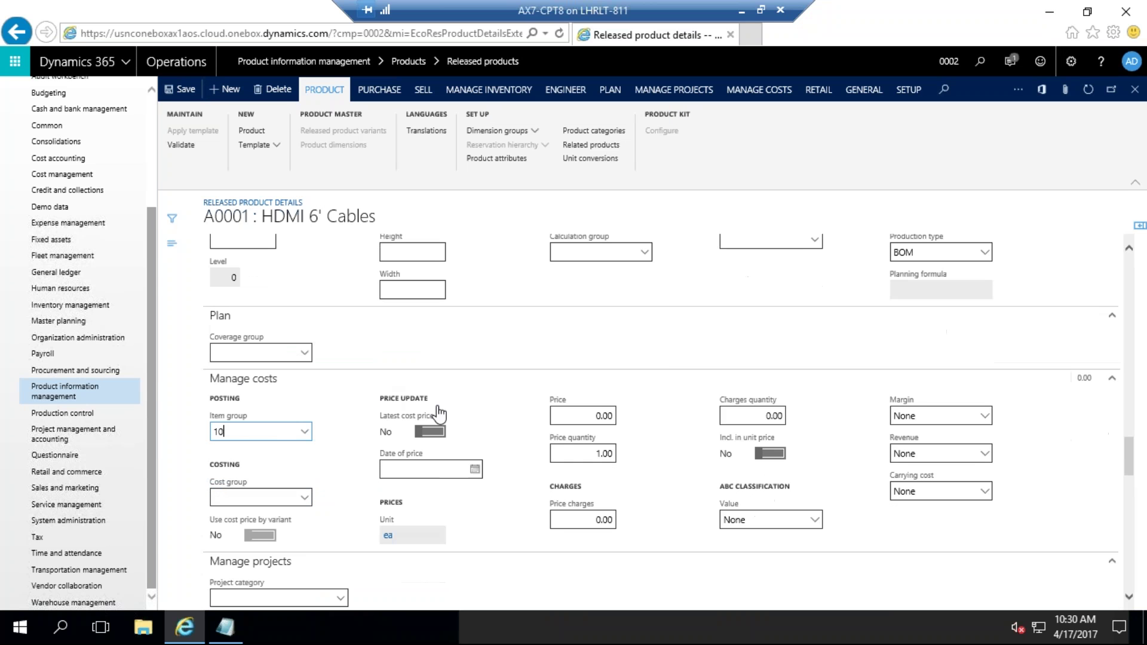
pyautogui.click(610, 415)
pyautogui.write('8')
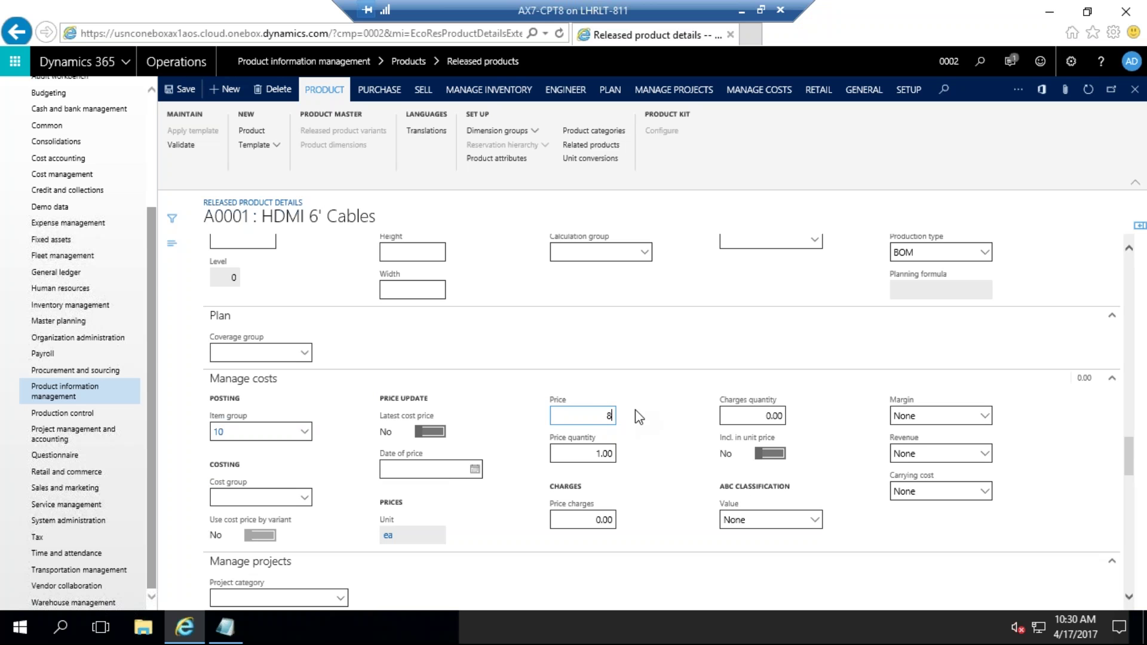
pyautogui.click(643, 417)
# Step: Check the remaining financial dimension and warehouse fields, then save and validate product A0001
pyautogui.scroll(-2, 653, 464)
pyautogui.scroll(-6, 657, 472)
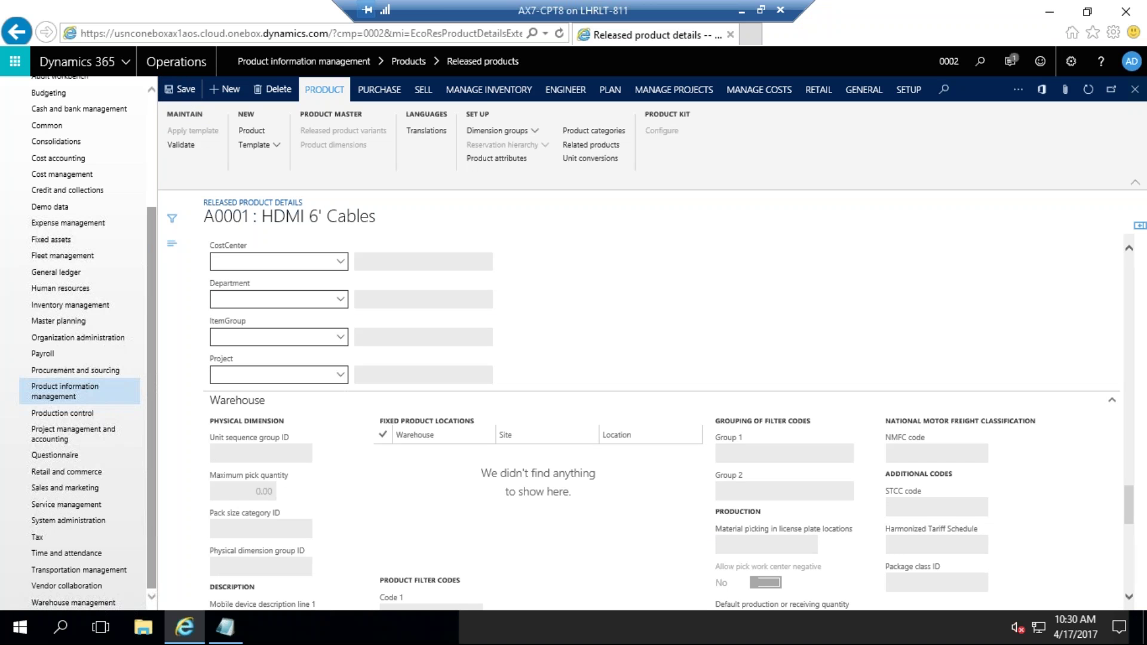
pyautogui.click(182, 90)
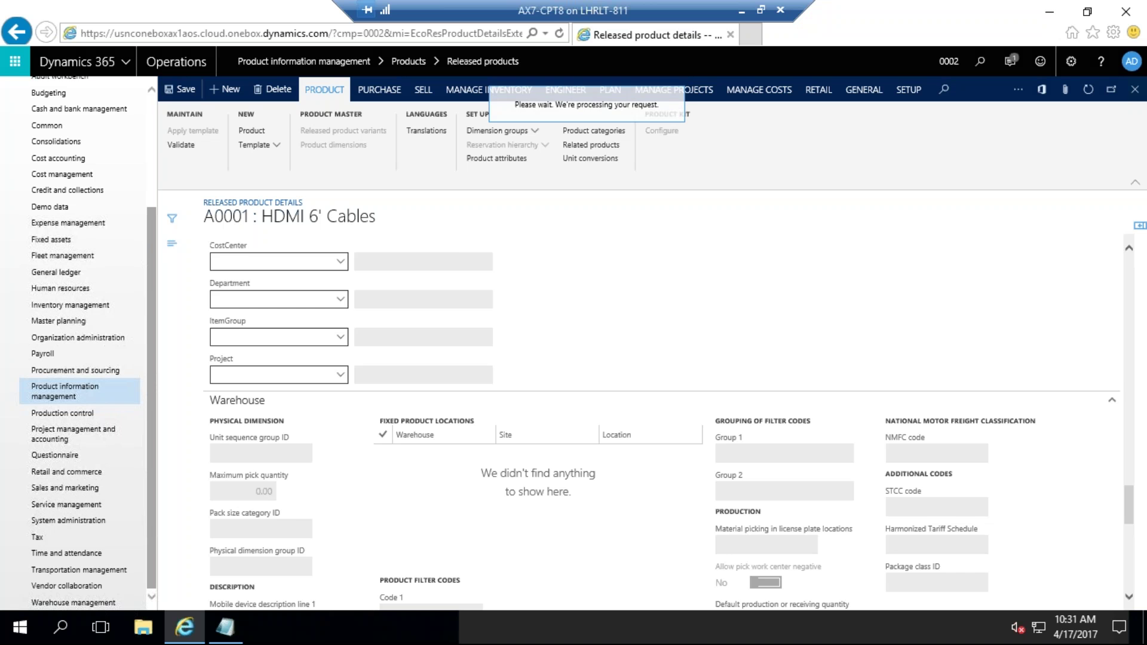
pyautogui.click(181, 146)
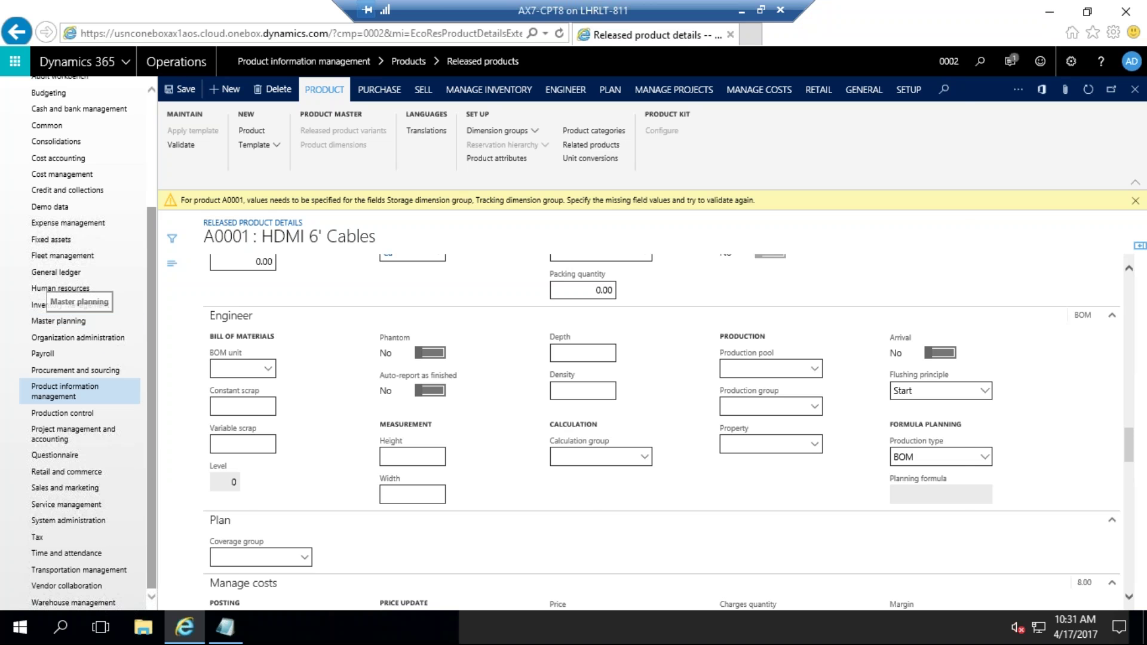
# Step: Look through the Inventory management setup areas and Procurement and sourcing for storage and tracking dimension group pages
pyautogui.click(83, 306)
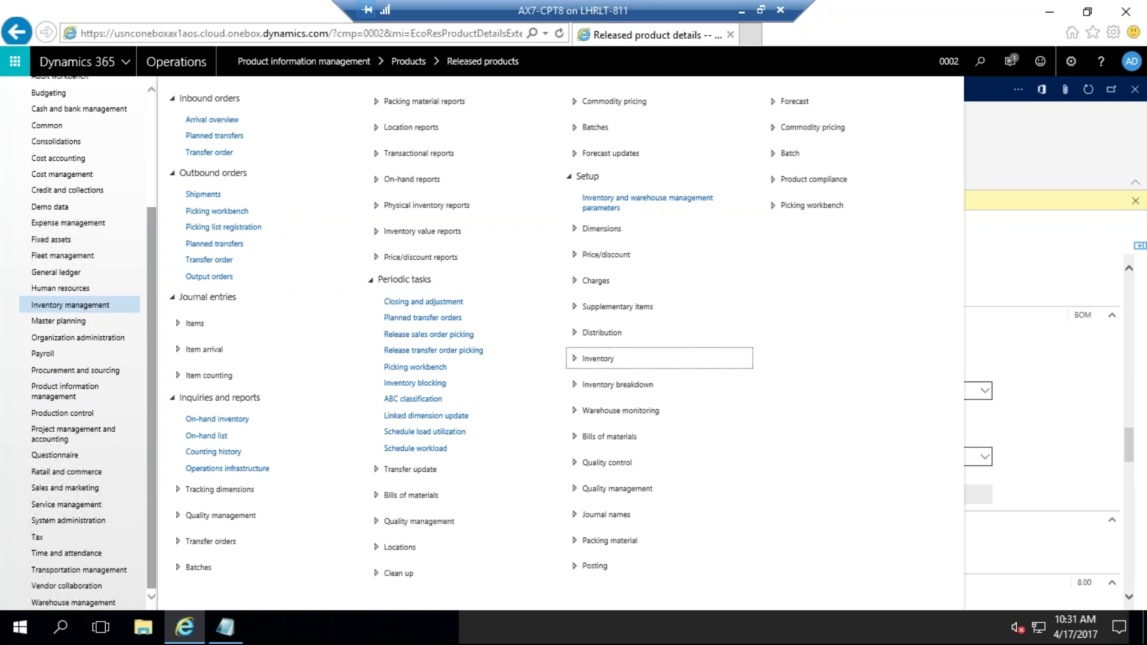
pyautogui.click(577, 385)
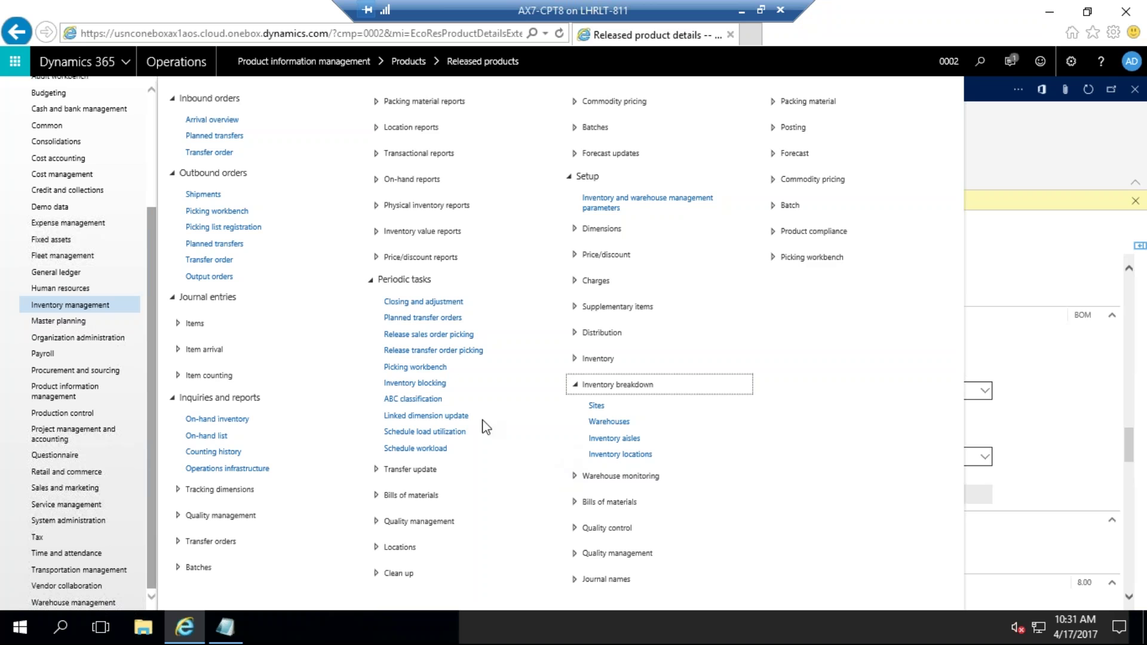
pyautogui.moveTo(152, 364); pyautogui.dragTo(150, 386)
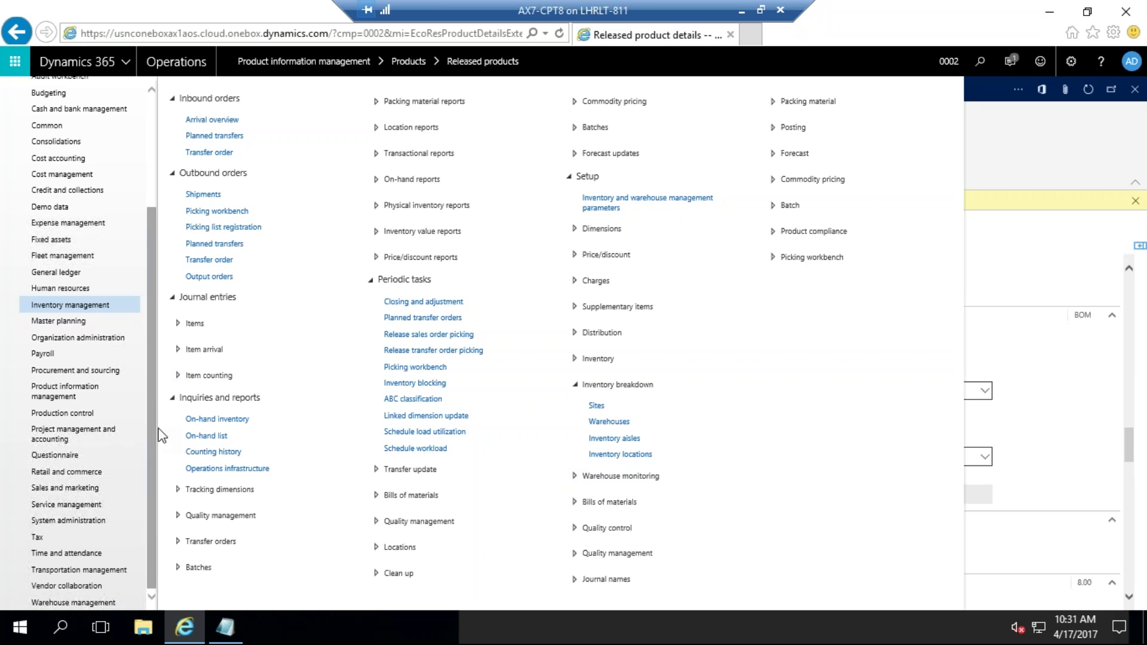
pyautogui.click(575, 233)
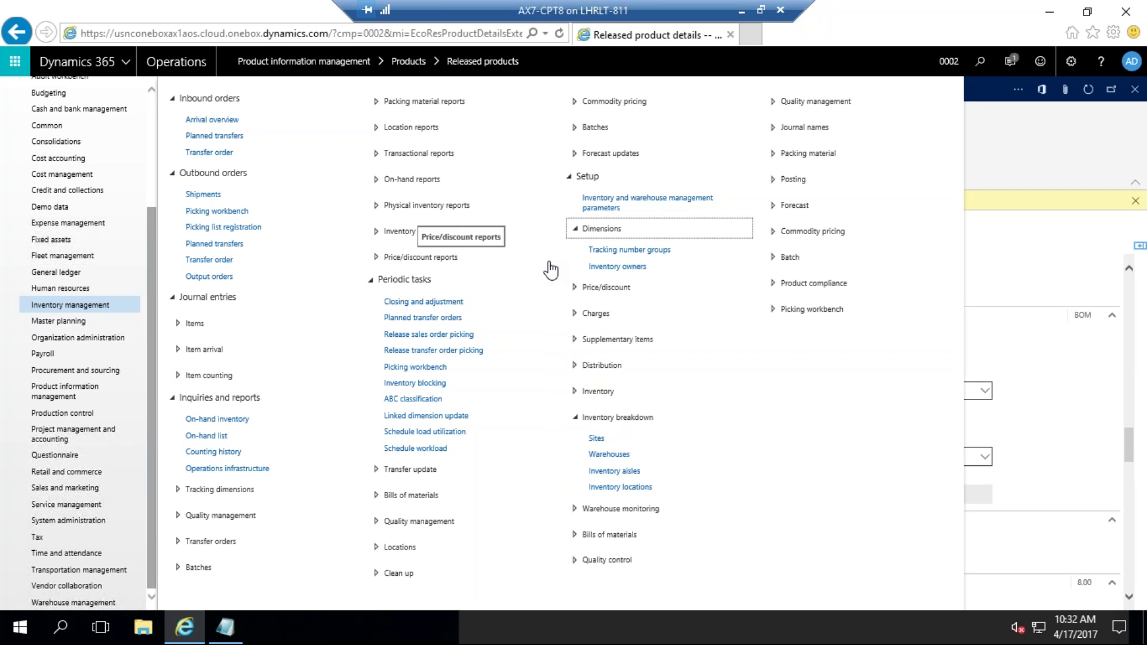
pyautogui.click(575, 394)
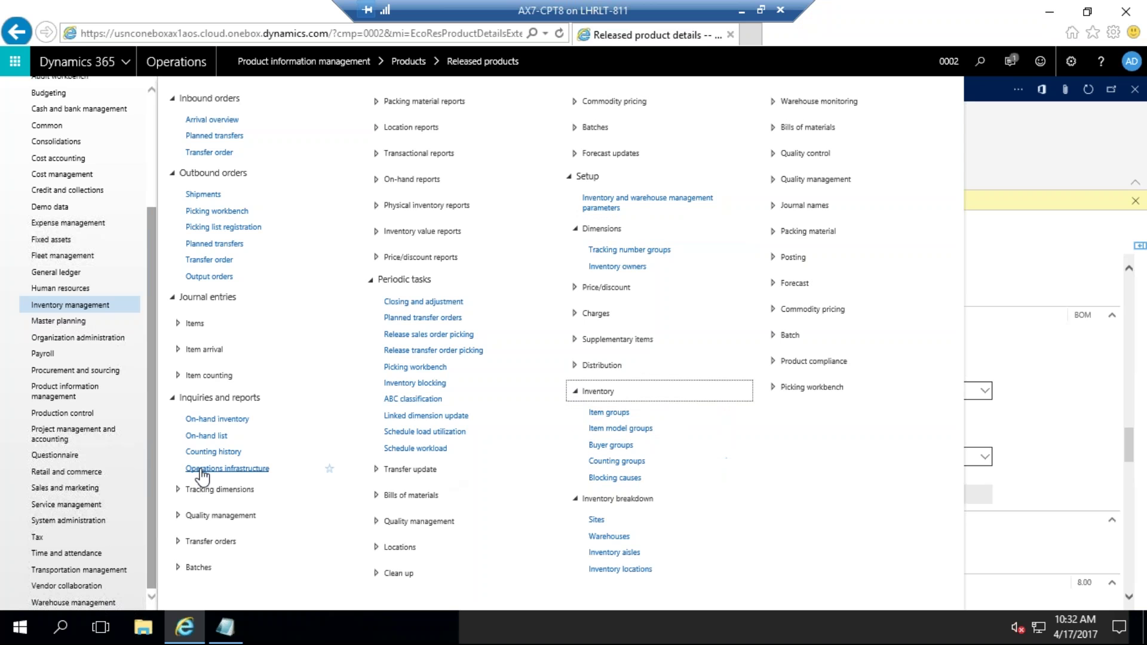
pyautogui.click(94, 371)
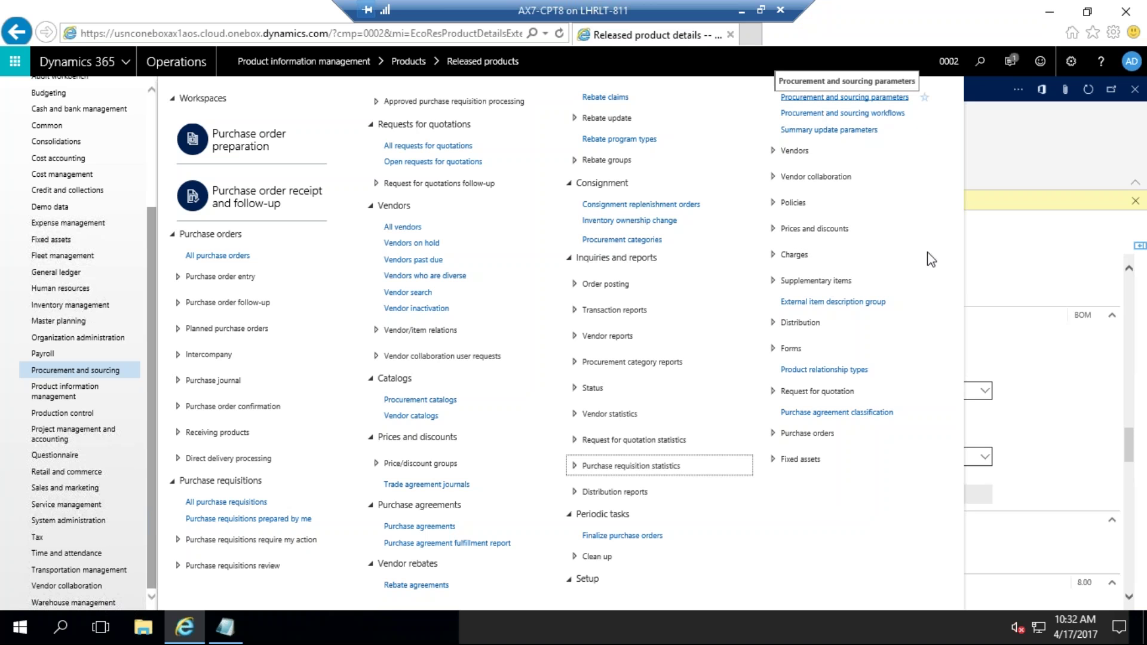
pyautogui.click(1019, 149)
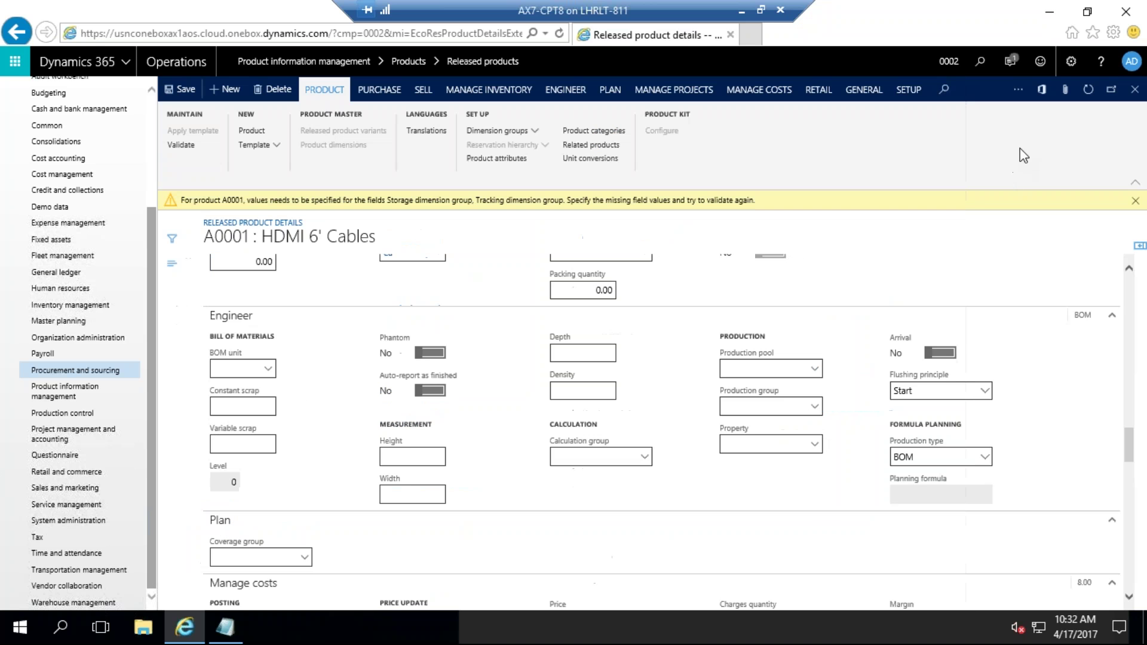
# Step: Search the released product's actions for "tracking dim" and "storage dim"
pyautogui.click(945, 91)
pyautogui.write('t')
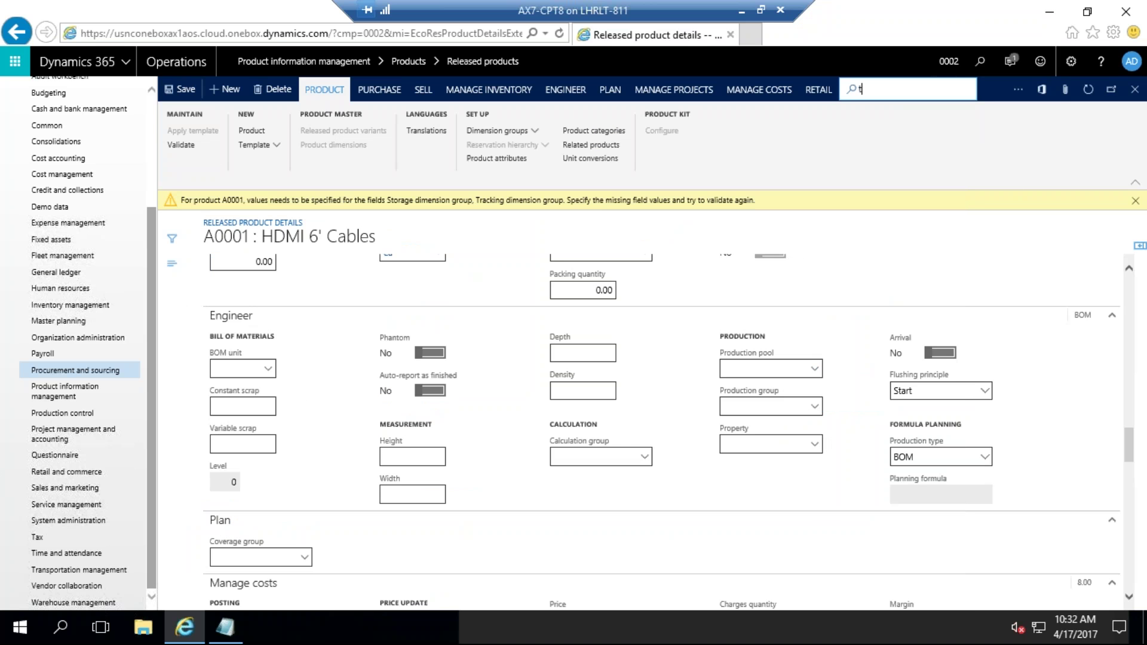
pyautogui.write('racking dim')
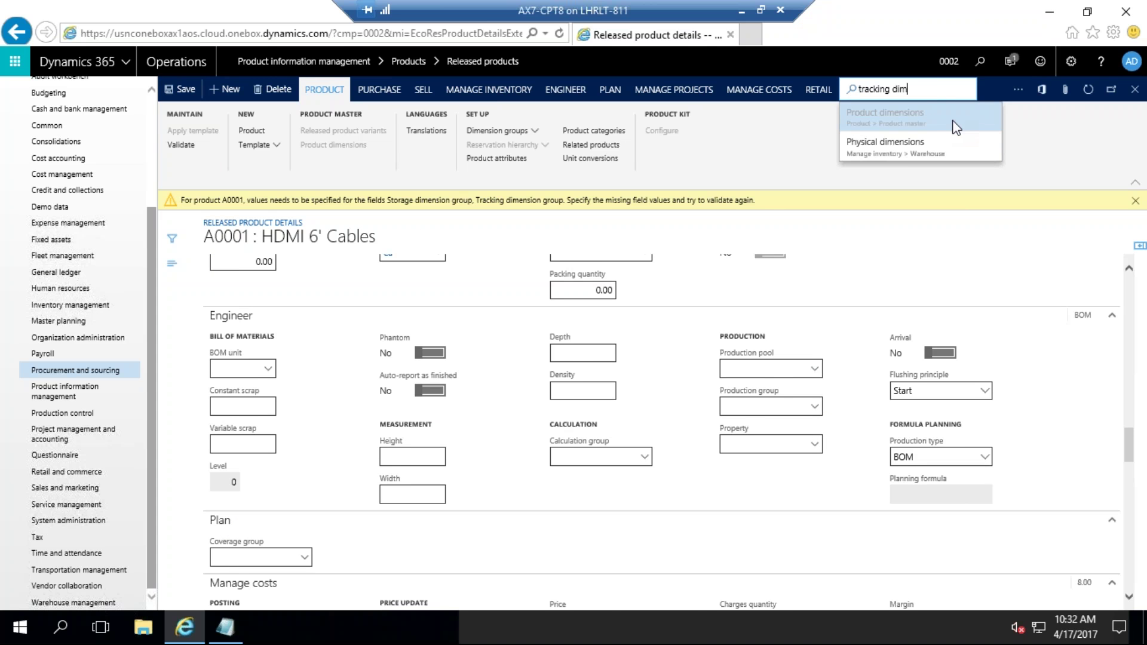
pyautogui.click(784, 153)
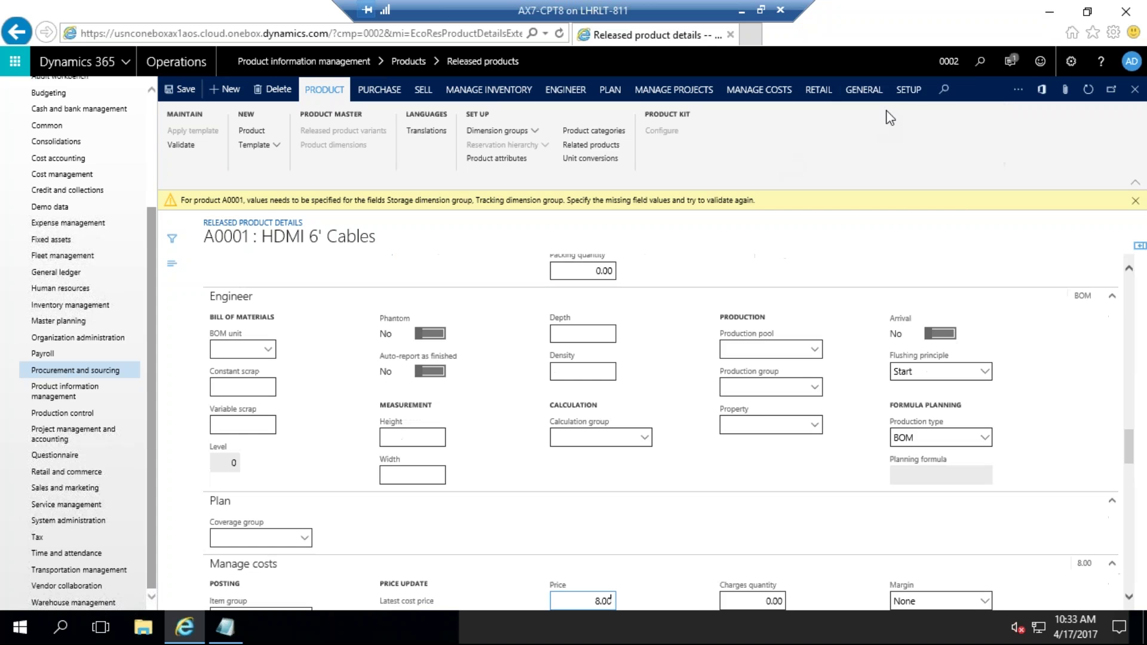
pyautogui.click(944, 91)
pyautogui.write('s')
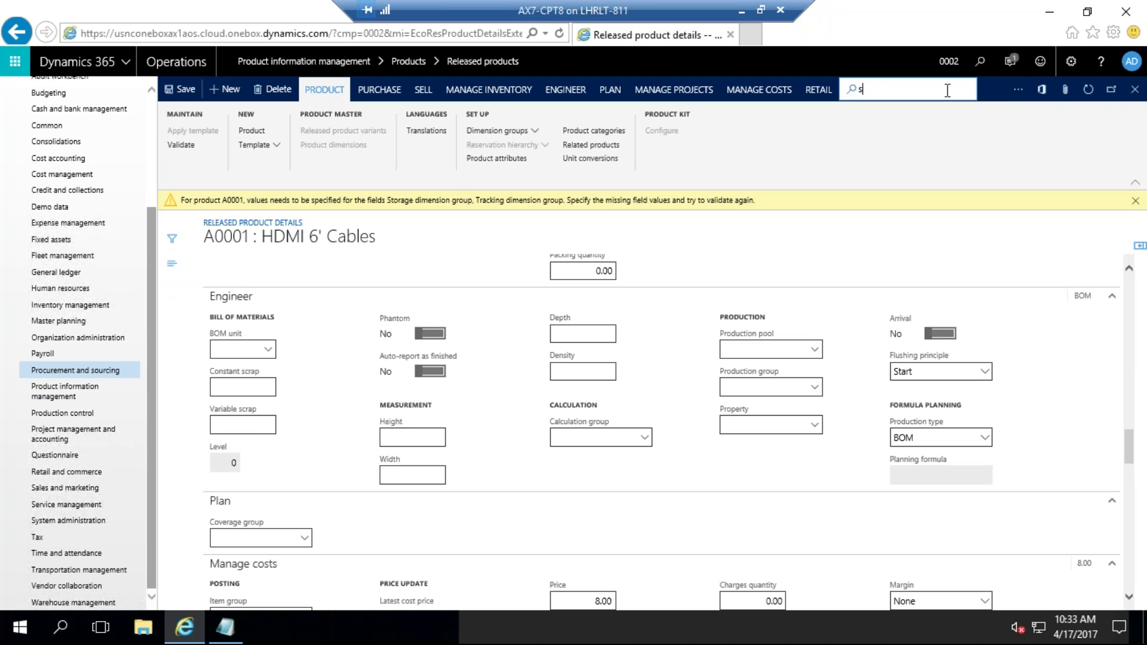
pyautogui.write('torage dim')
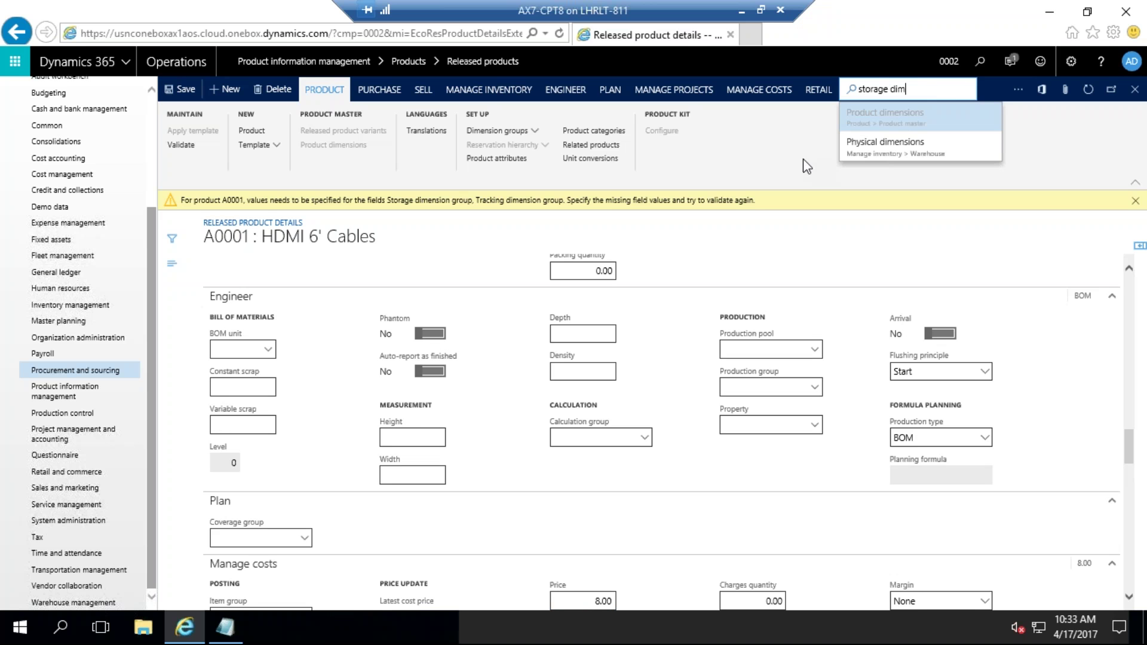
pyautogui.press('Escape')
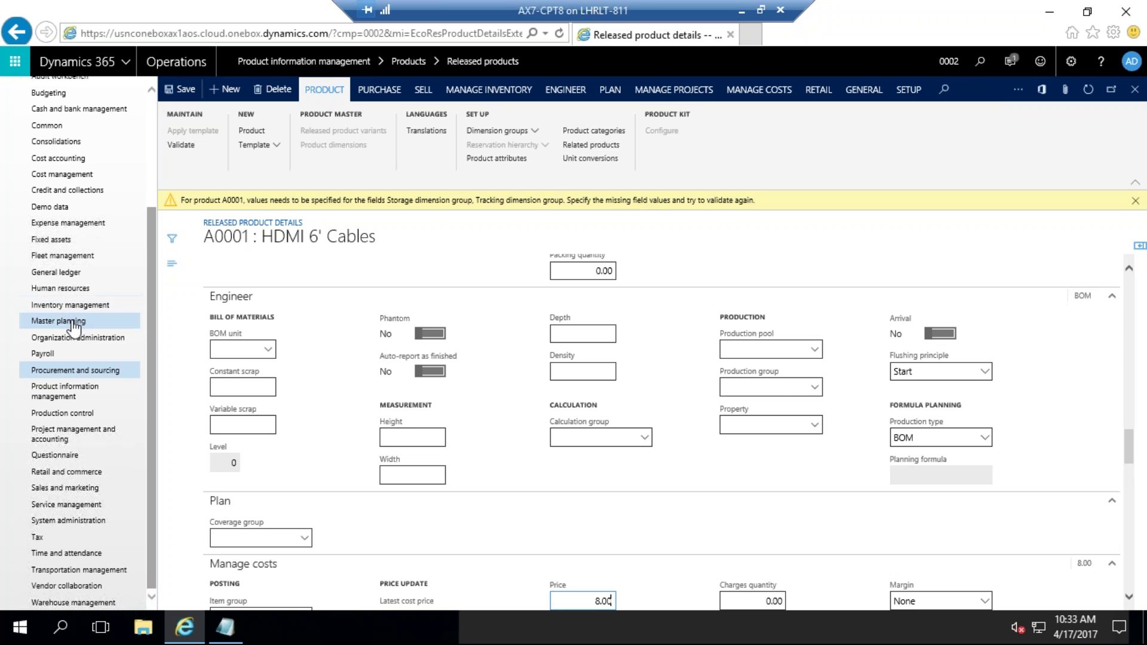
# Step: Look through the Inventory management, Procurement and sourcing, and Warehouse management areas for the storage and tracking dimension group setup
pyautogui.click(102, 306)
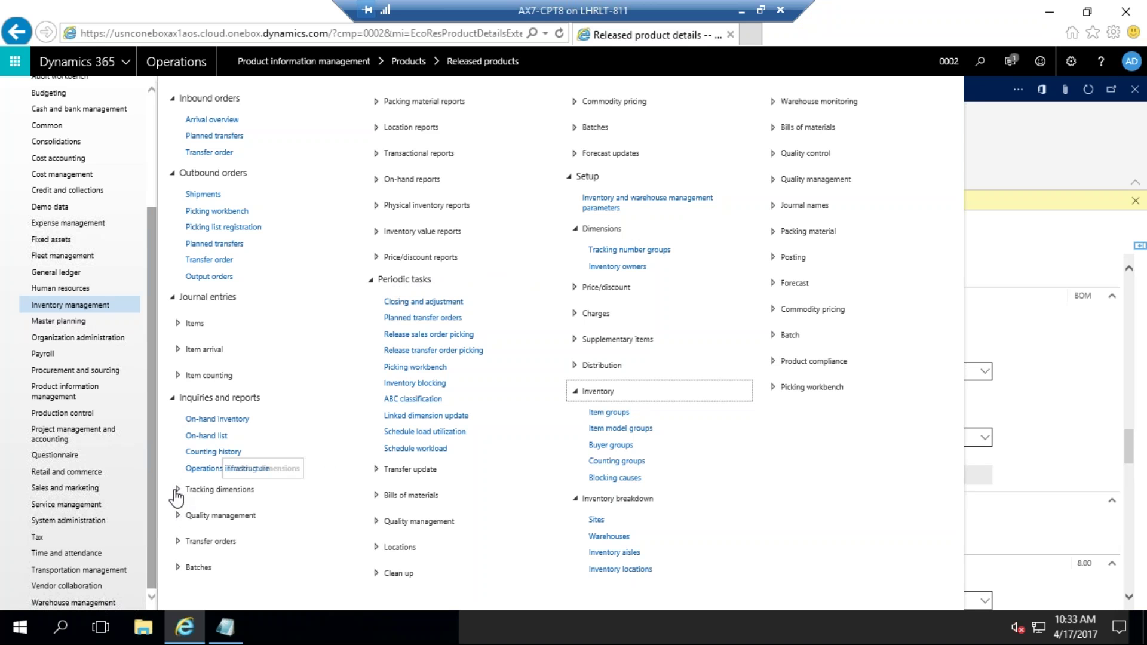
pyautogui.click(177, 491)
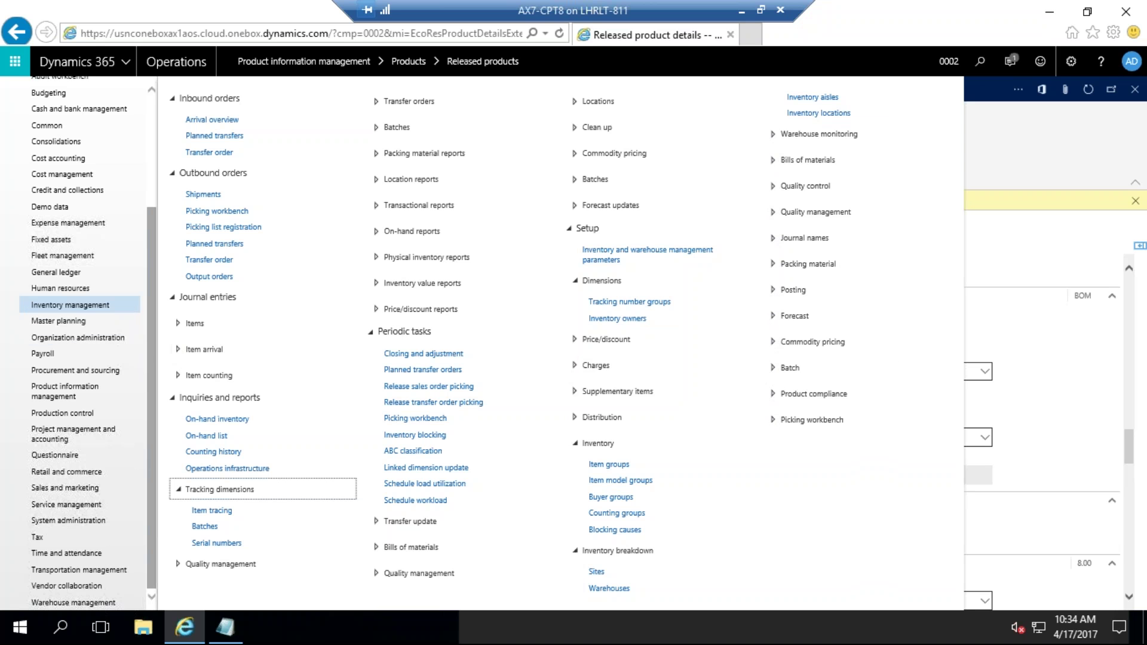
pyautogui.click(88, 374)
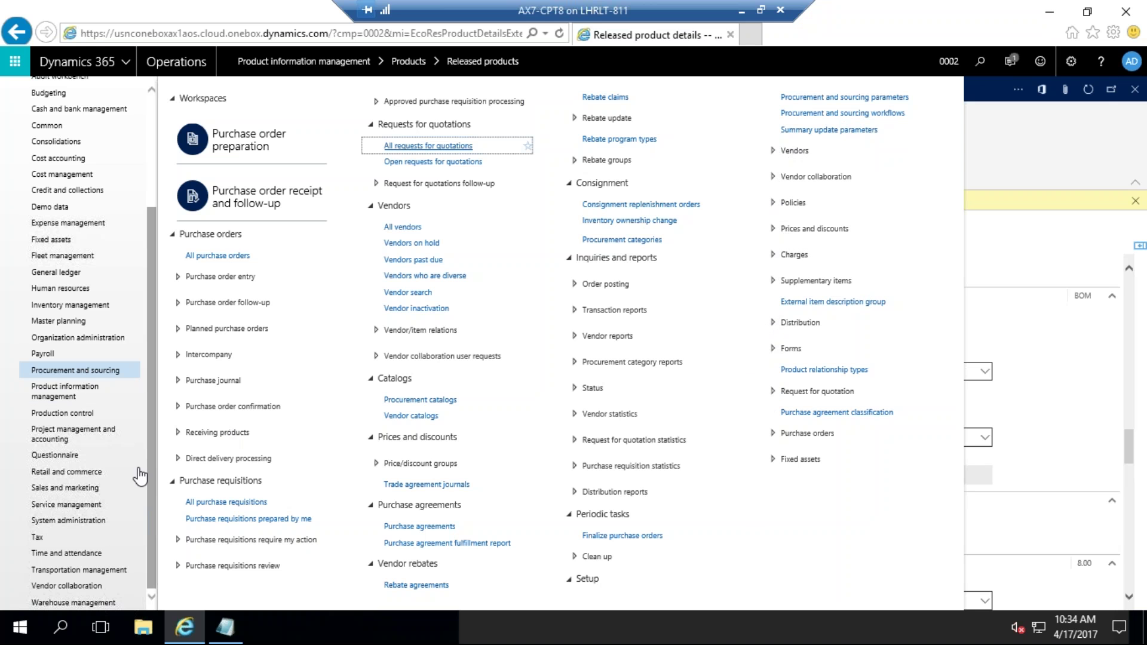
pyautogui.click(68, 603)
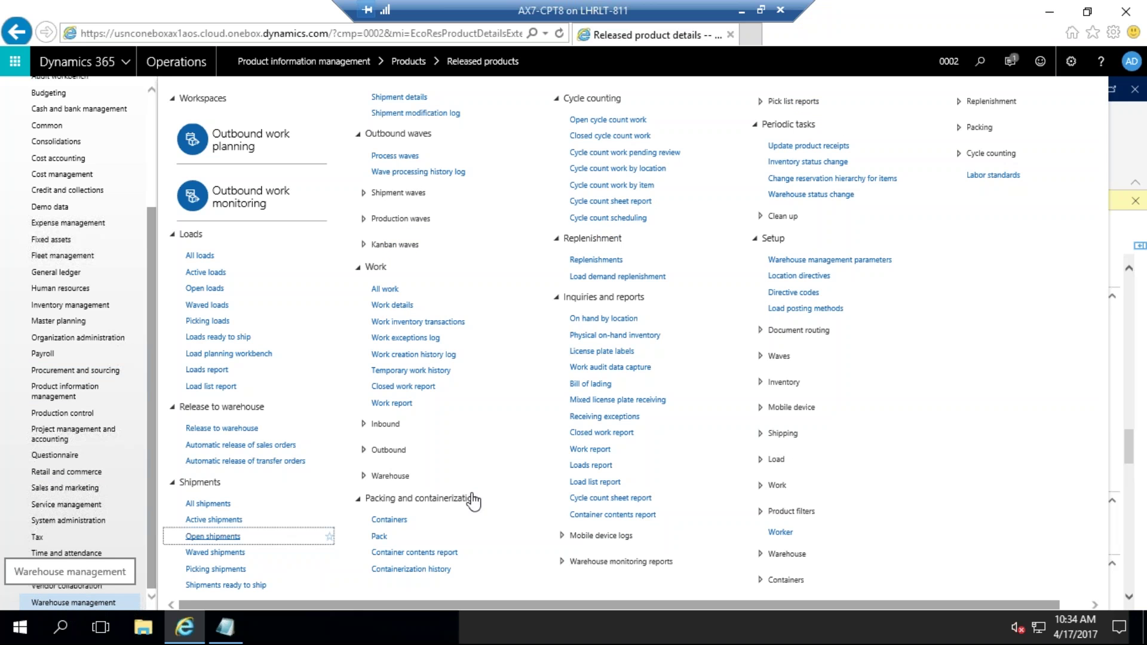
pyautogui.click(760, 383)
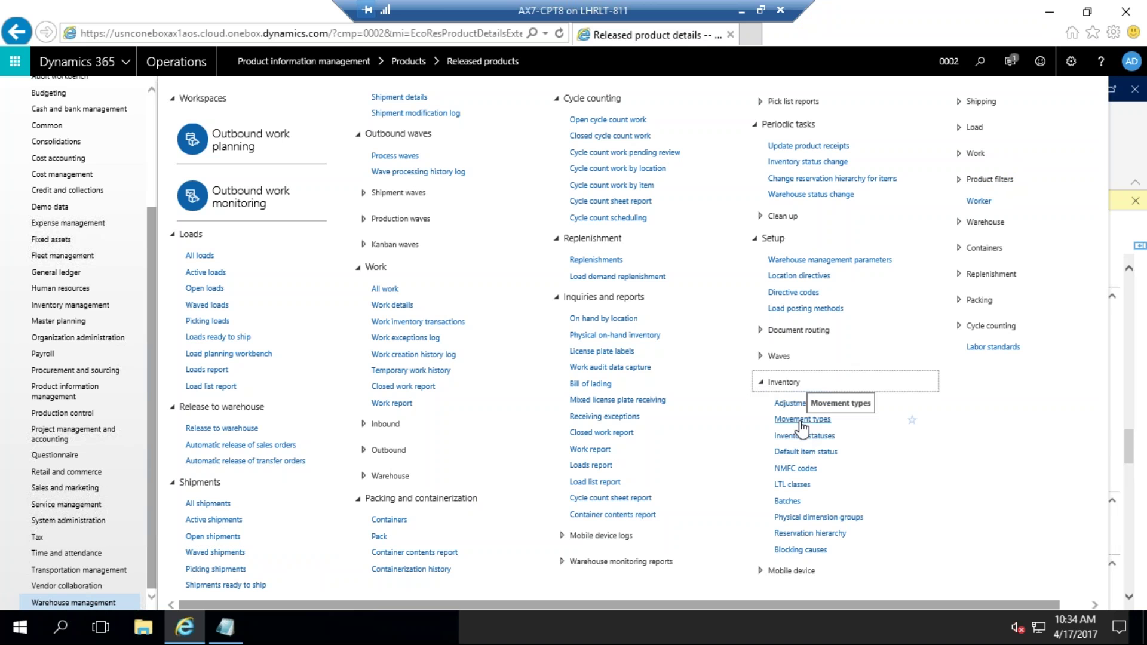
pyautogui.click(960, 225)
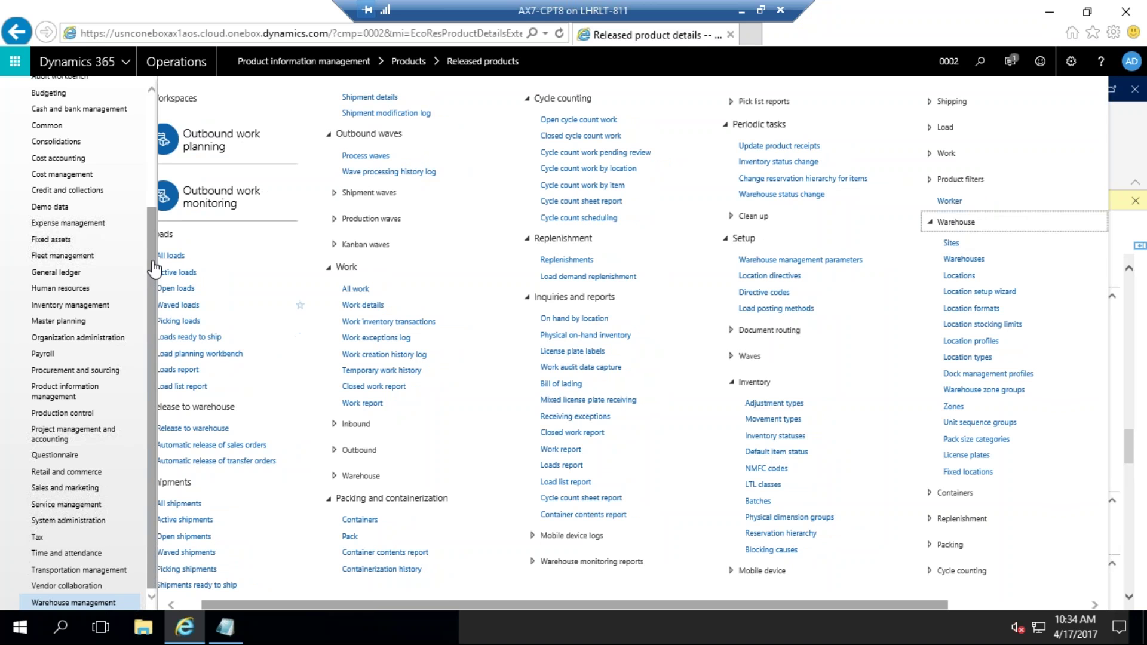
pyautogui.scroll(1, 153, 249)
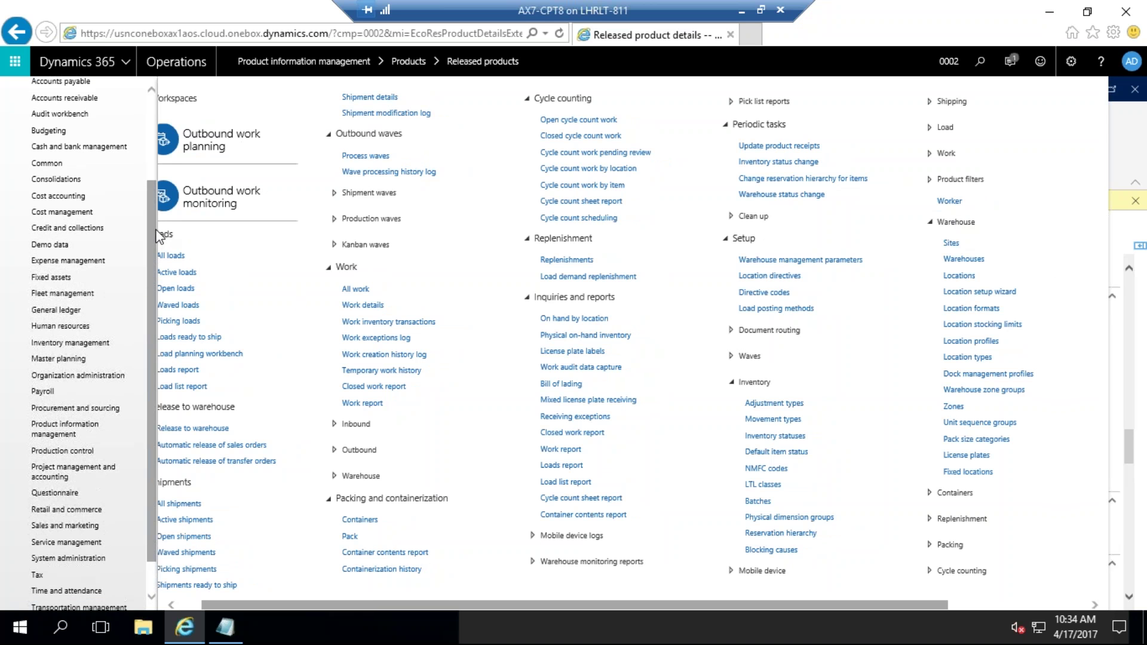
pyautogui.scroll(1, 153, 236)
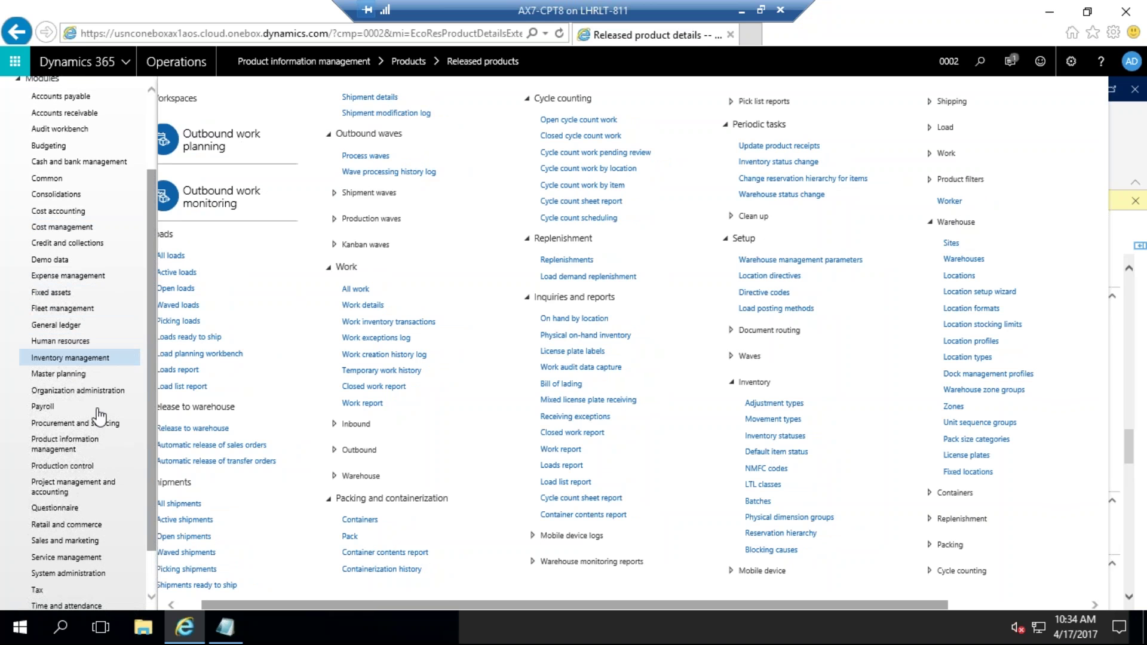
# Step: Open the storage dimension groups in Product information management and compare the dimensions of the Site, SiteWH, SiteWHLoc and Ware groups
pyautogui.click(63, 447)
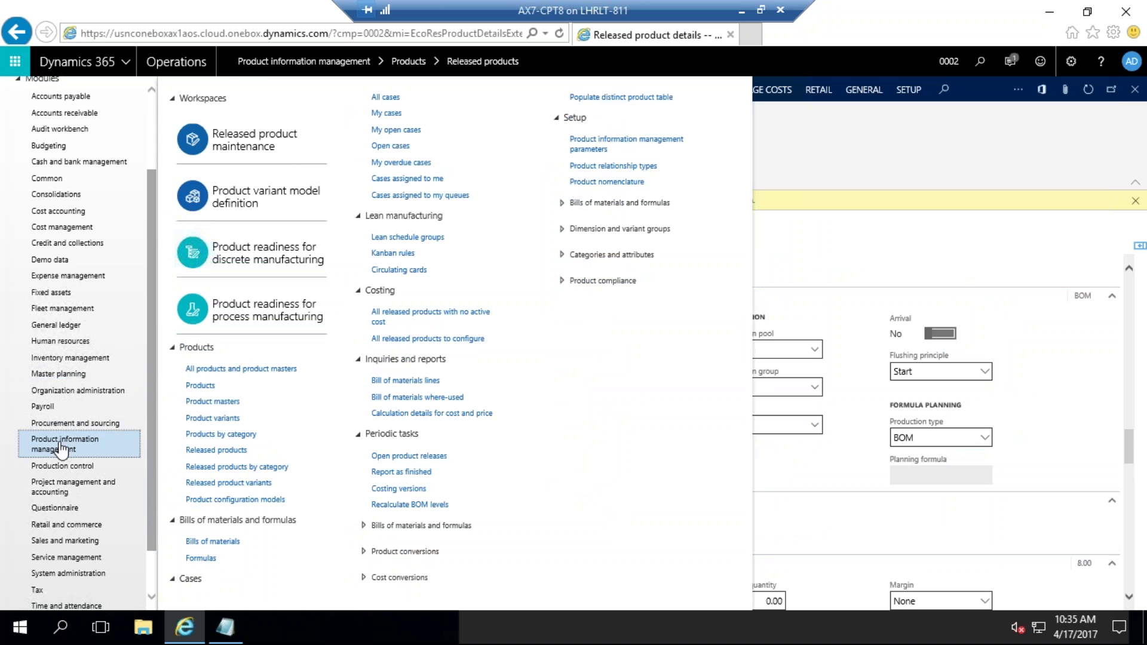
pyautogui.click(559, 233)
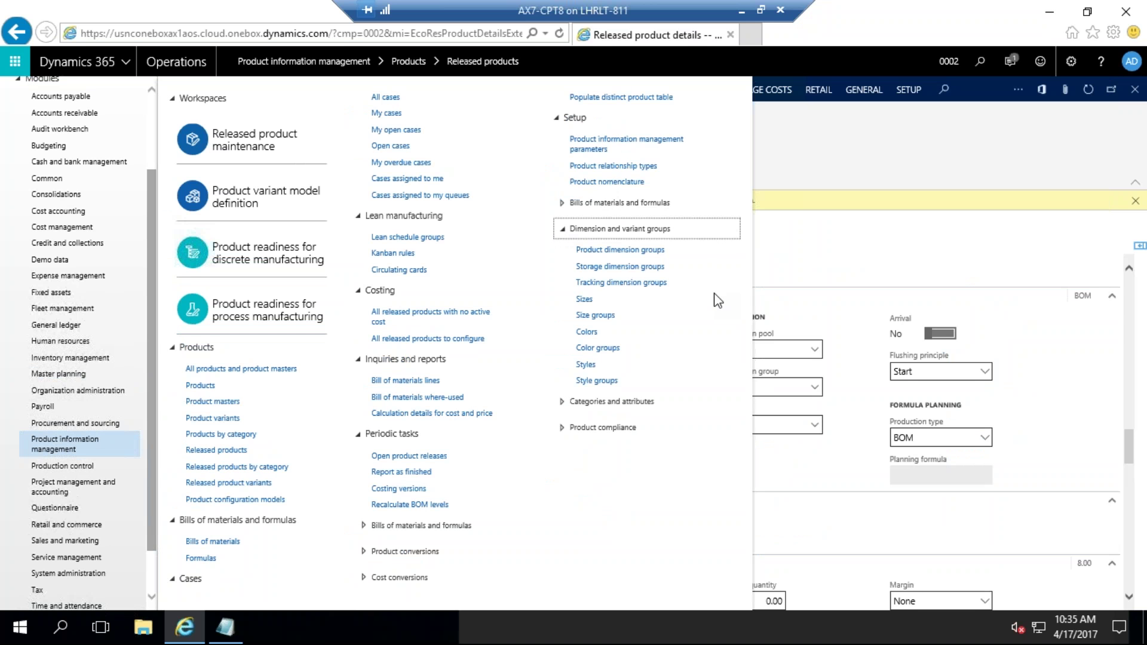
pyautogui.click(620, 272)
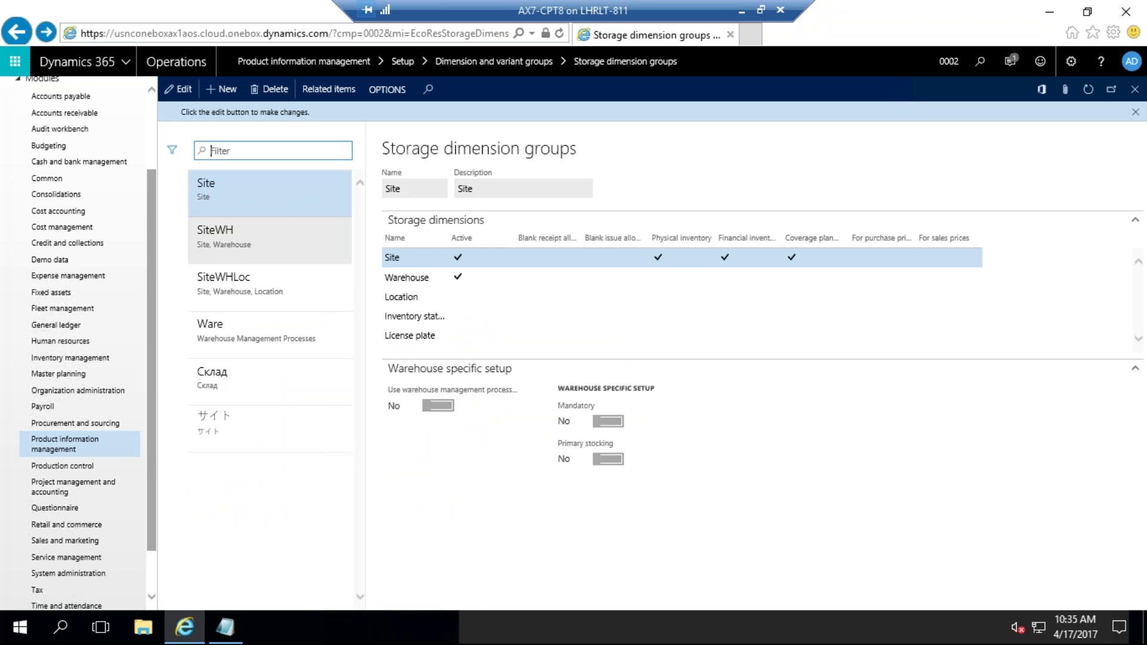
pyautogui.click(265, 192)
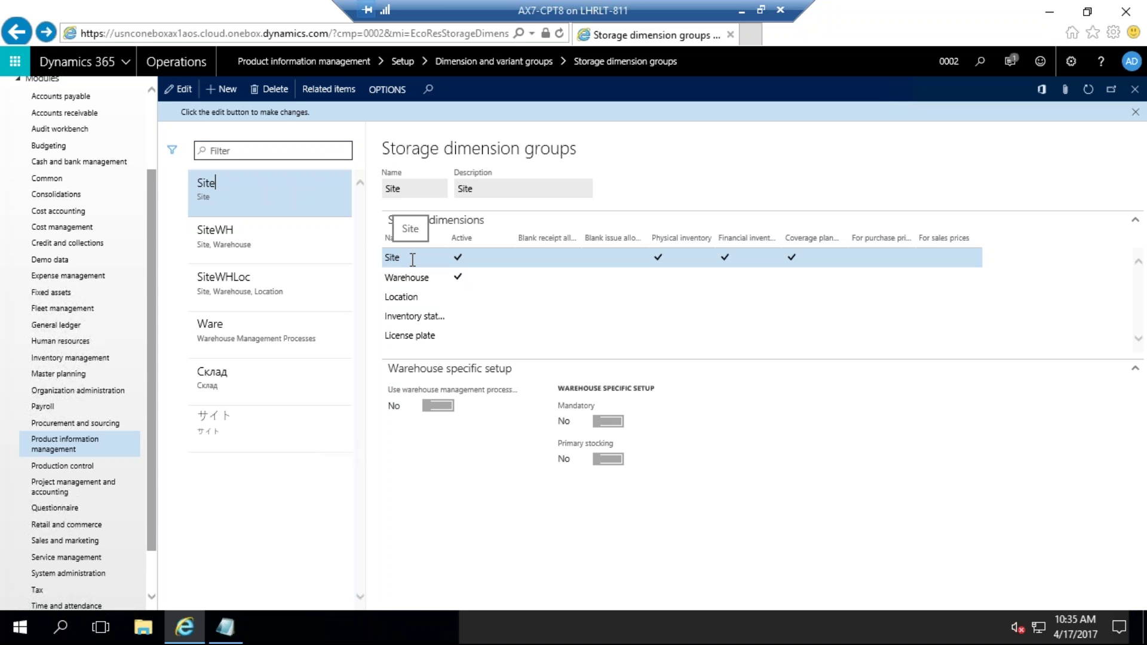
pyautogui.click(414, 277)
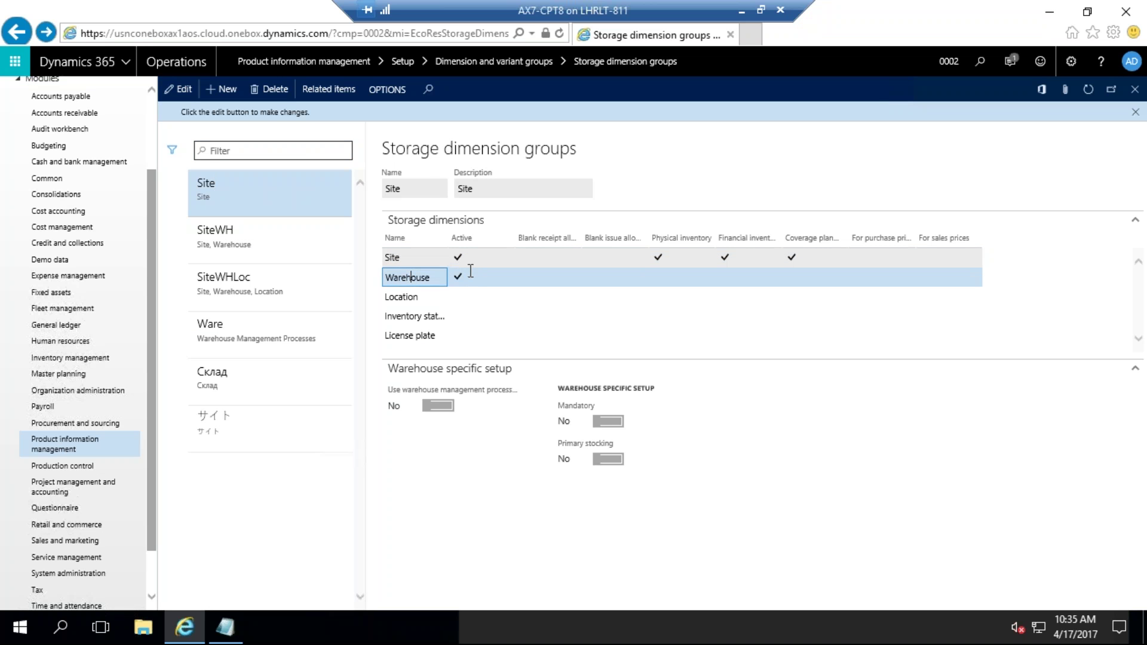
pyautogui.click(418, 257)
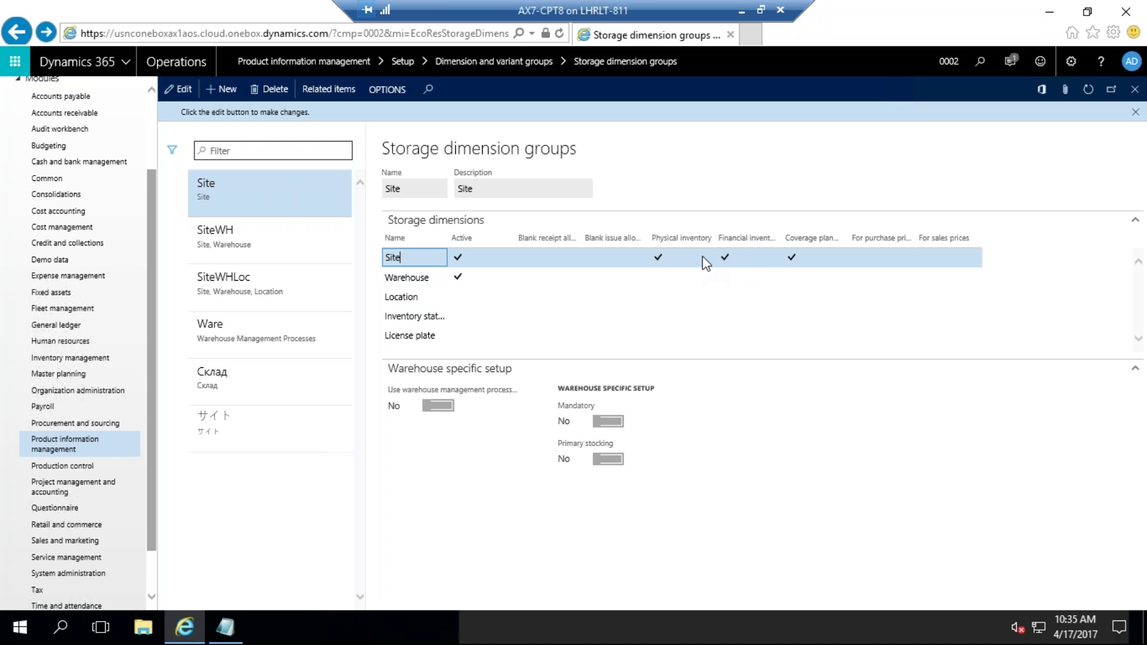
pyautogui.click(261, 231)
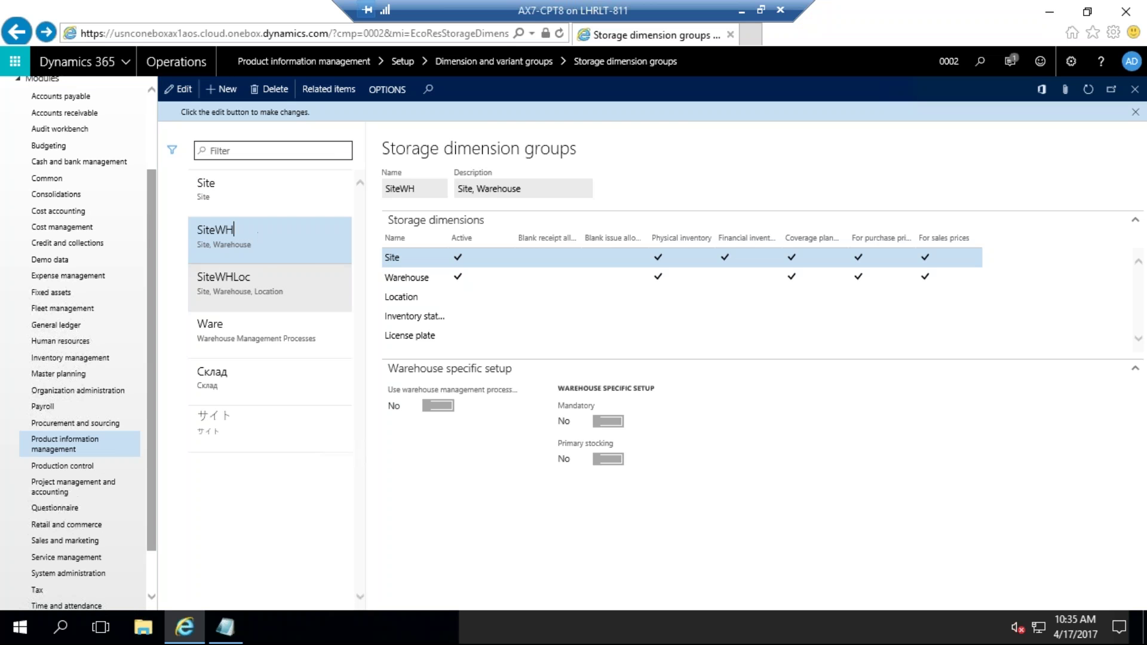
pyautogui.click(283, 283)
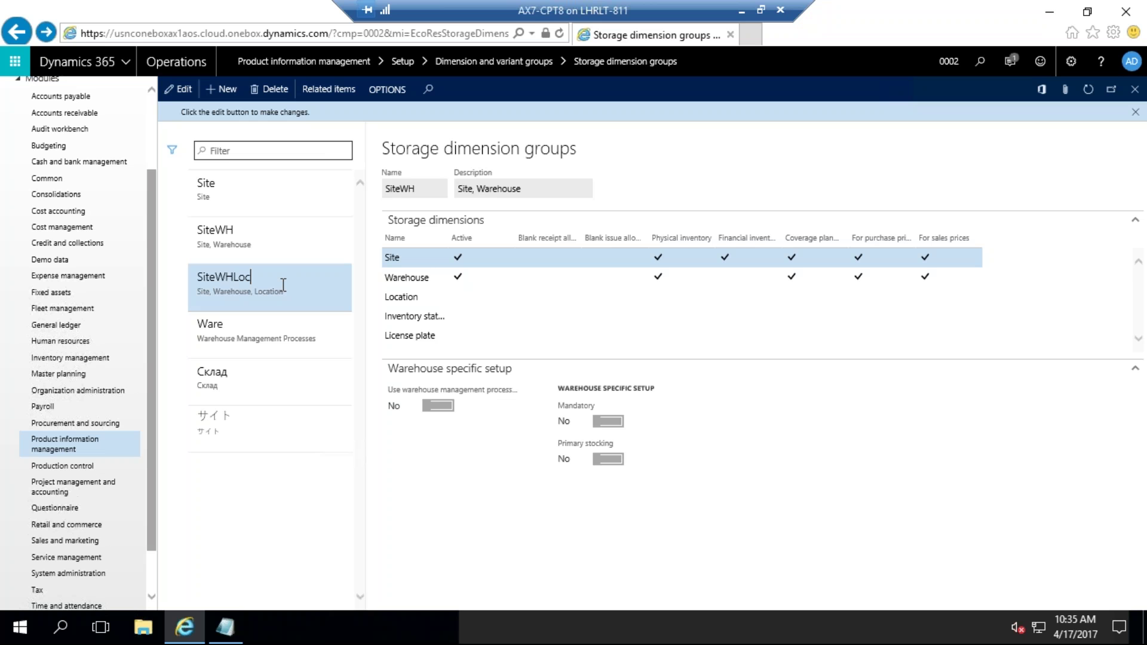
pyautogui.click(274, 334)
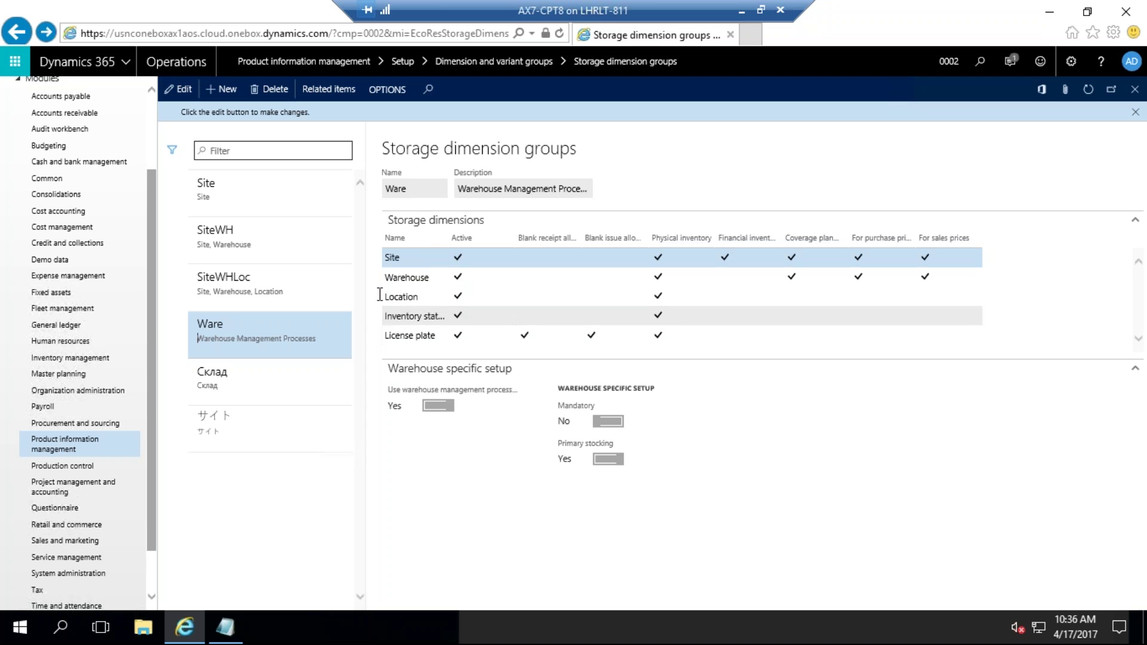
pyautogui.click(275, 237)
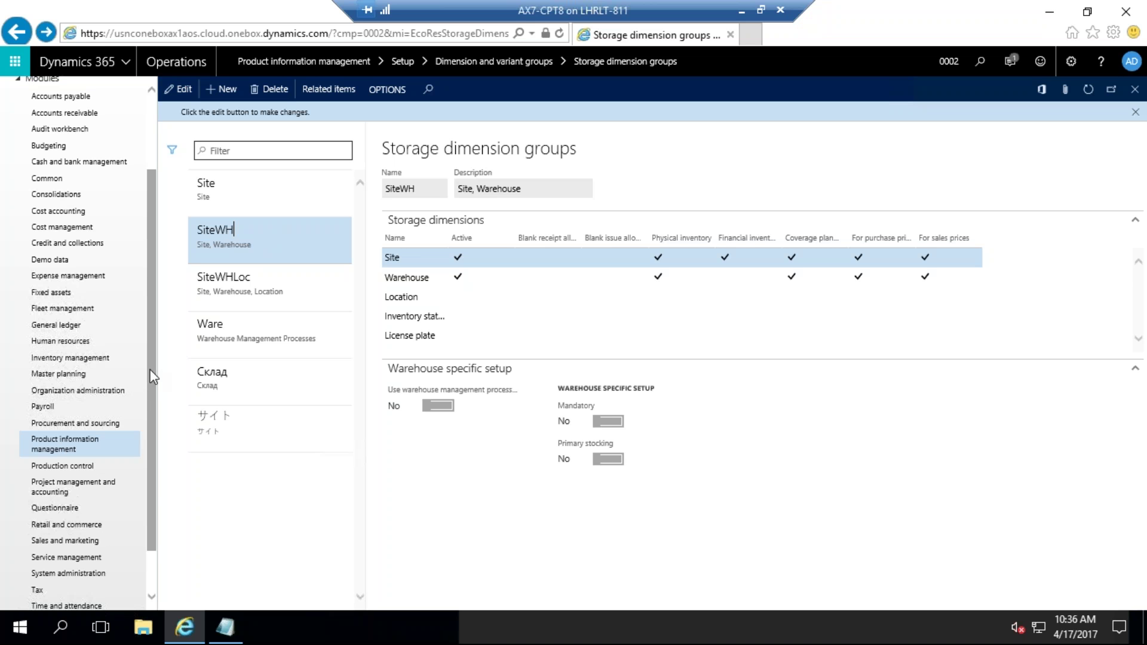
# Step: Create site 1 with the name Default in the Warehouse management setup and save it
pyautogui.scroll(-1, 155, 496)
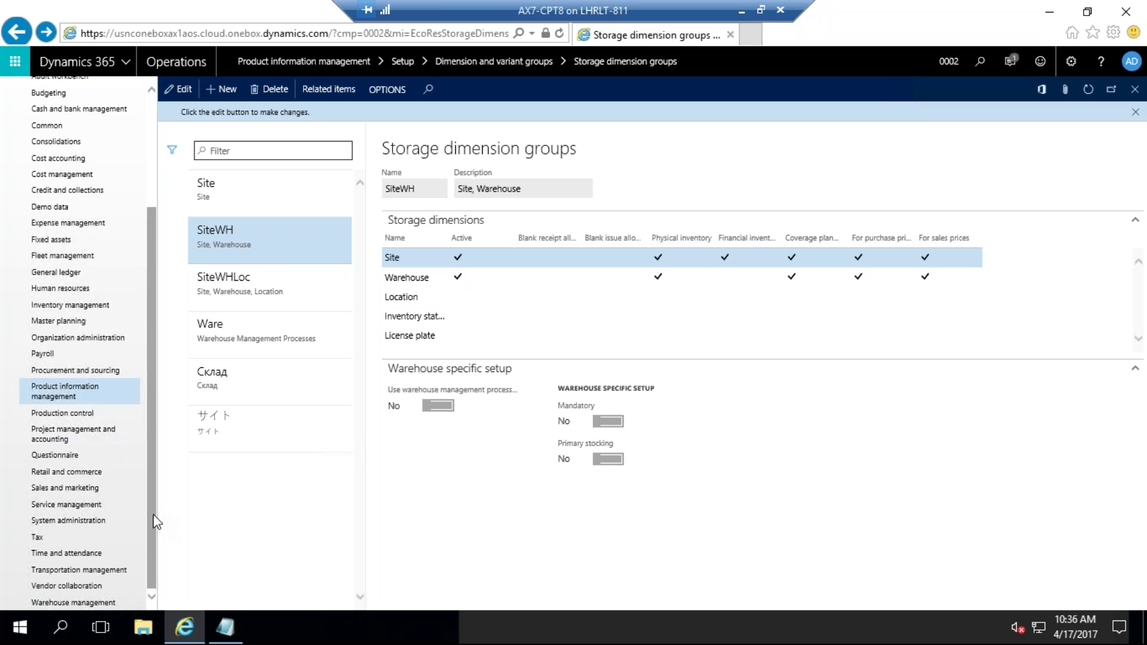
pyautogui.click(88, 603)
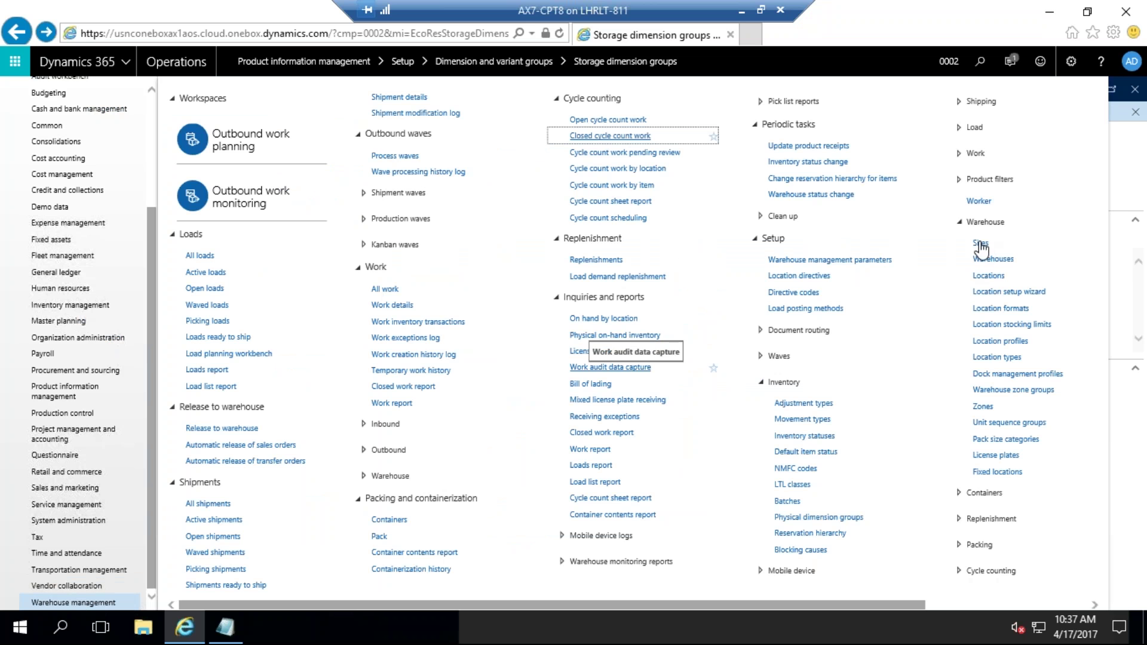
pyautogui.click(980, 244)
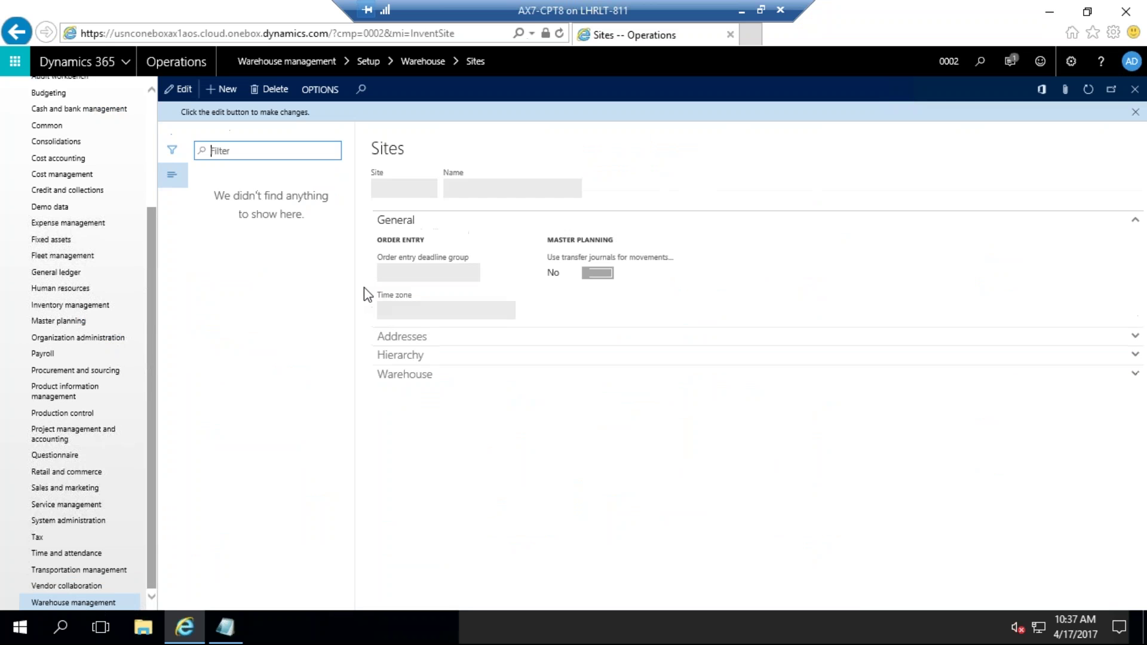
pyautogui.click(231, 92)
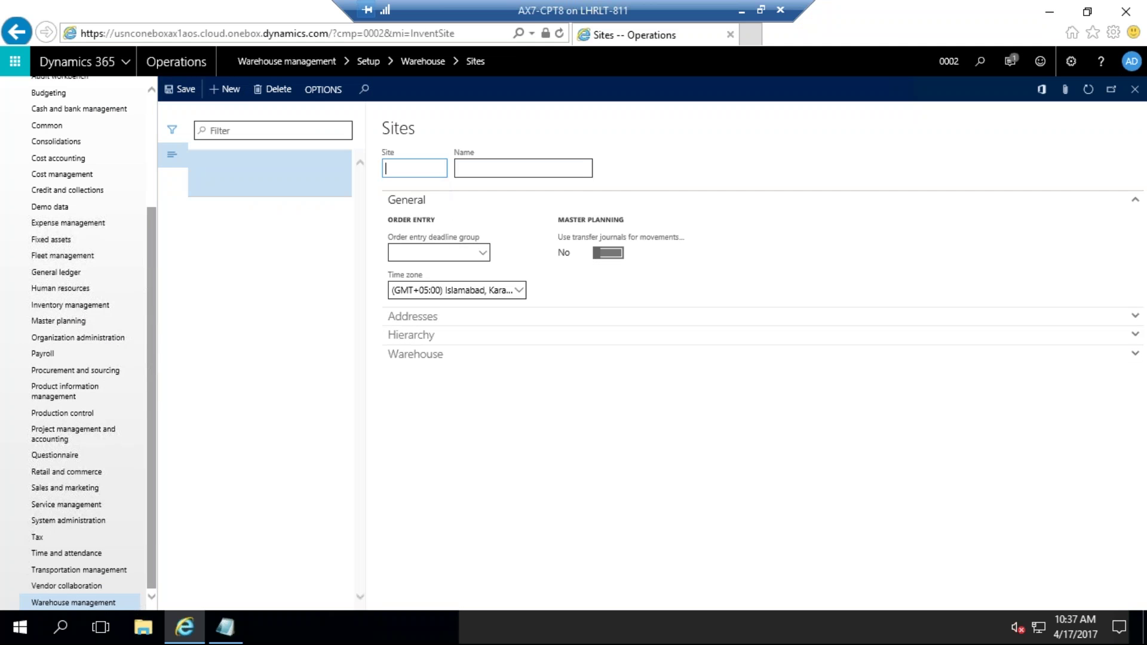
pyautogui.write('1')
pyautogui.click(494, 168)
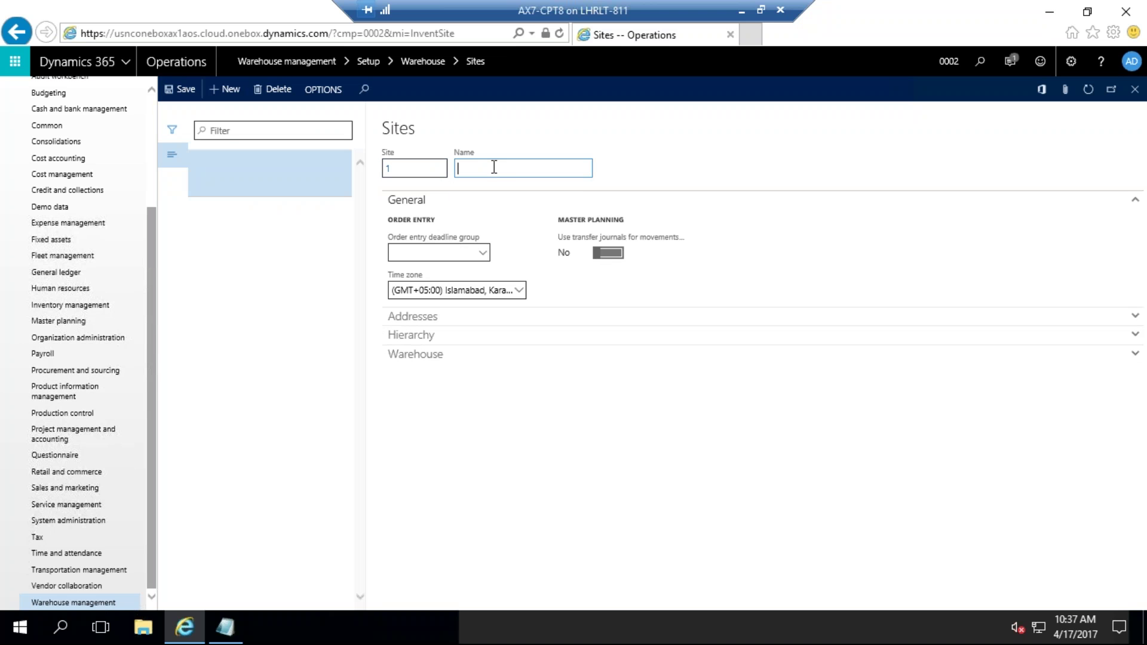
pyautogui.write('Default')
pyautogui.click(185, 91)
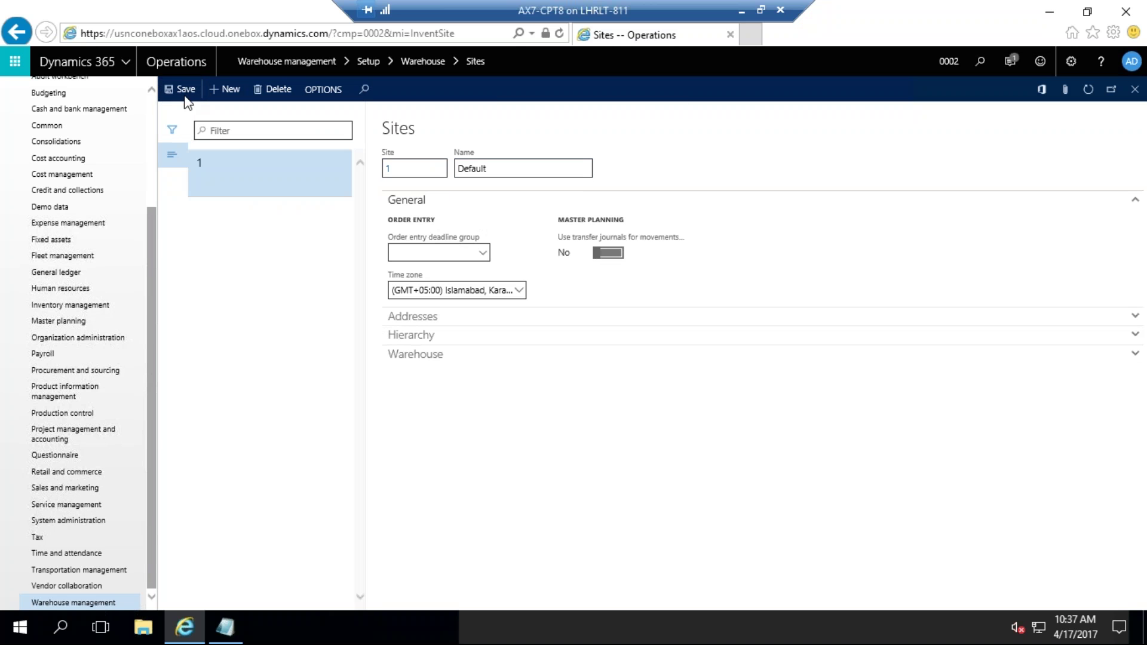
# Step: Create warehouse 1 named Default Warehouse, assign it to site 1, and save it
pyautogui.click(88, 604)
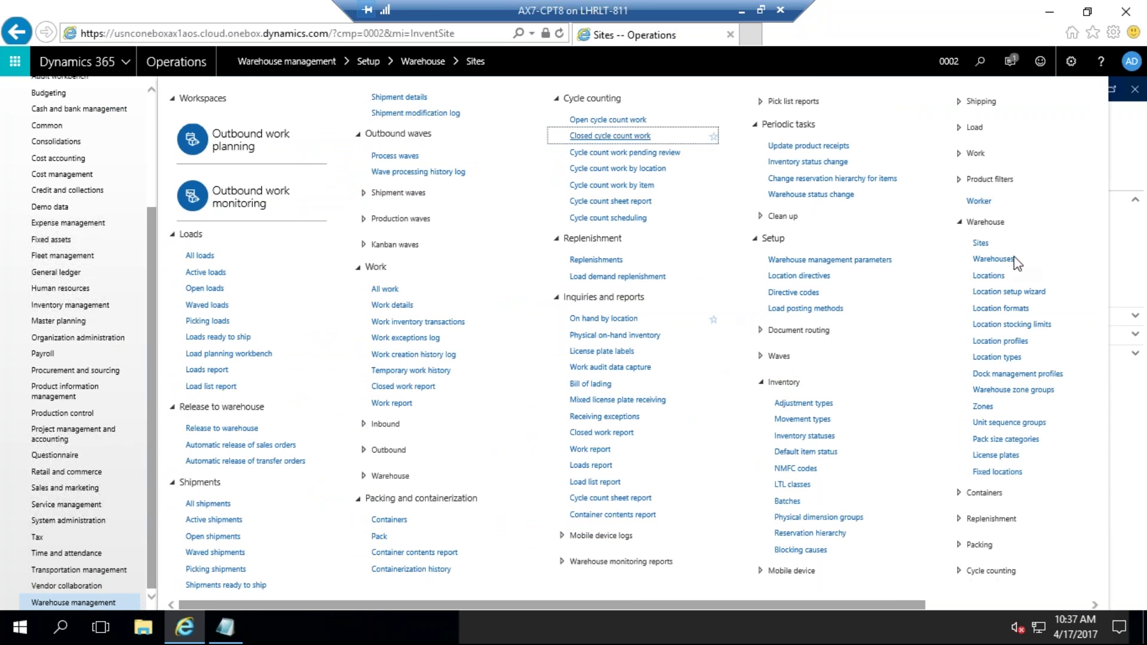
pyautogui.click(993, 259)
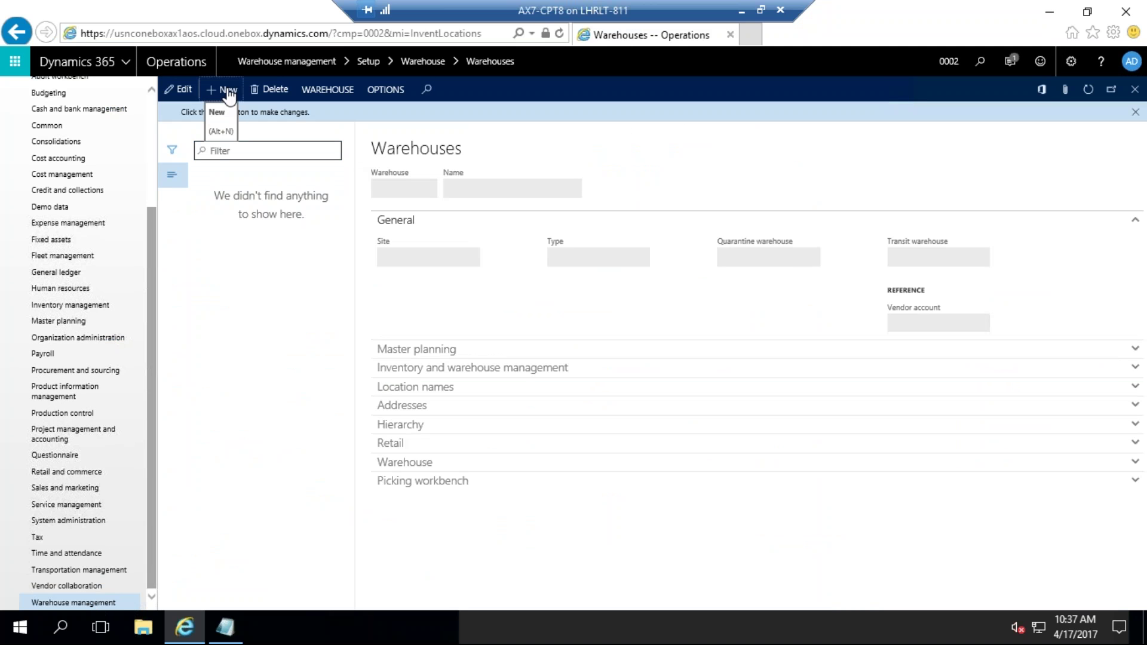
pyautogui.hotkey('alt', 'n')
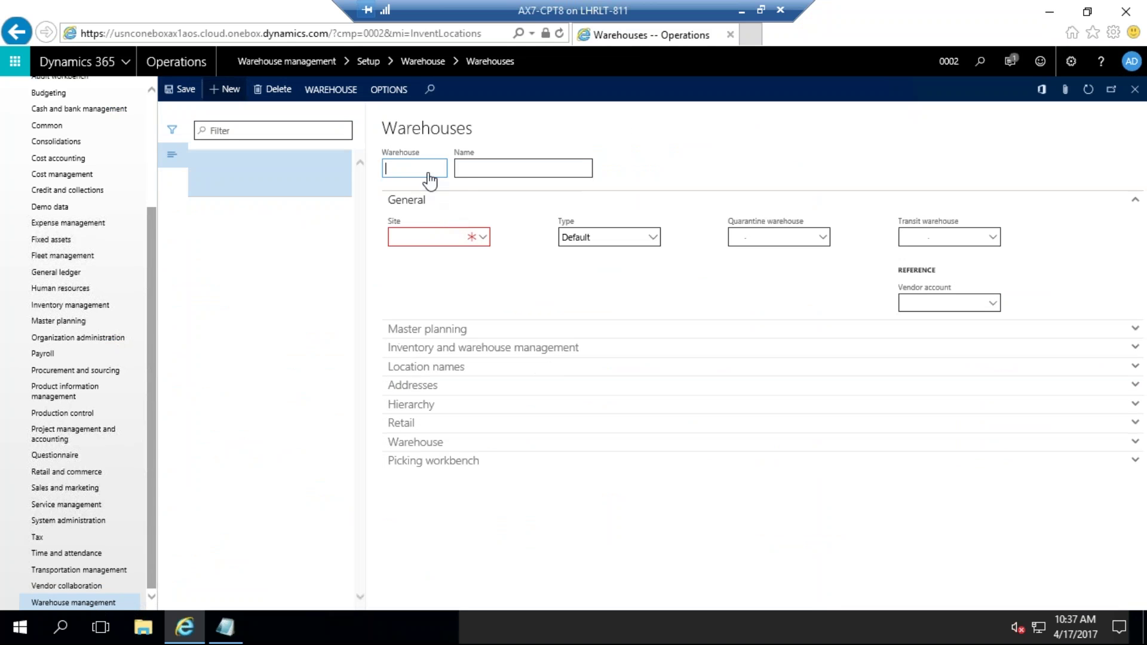
pyautogui.write('1')
pyautogui.click(495, 166)
pyautogui.write('De')
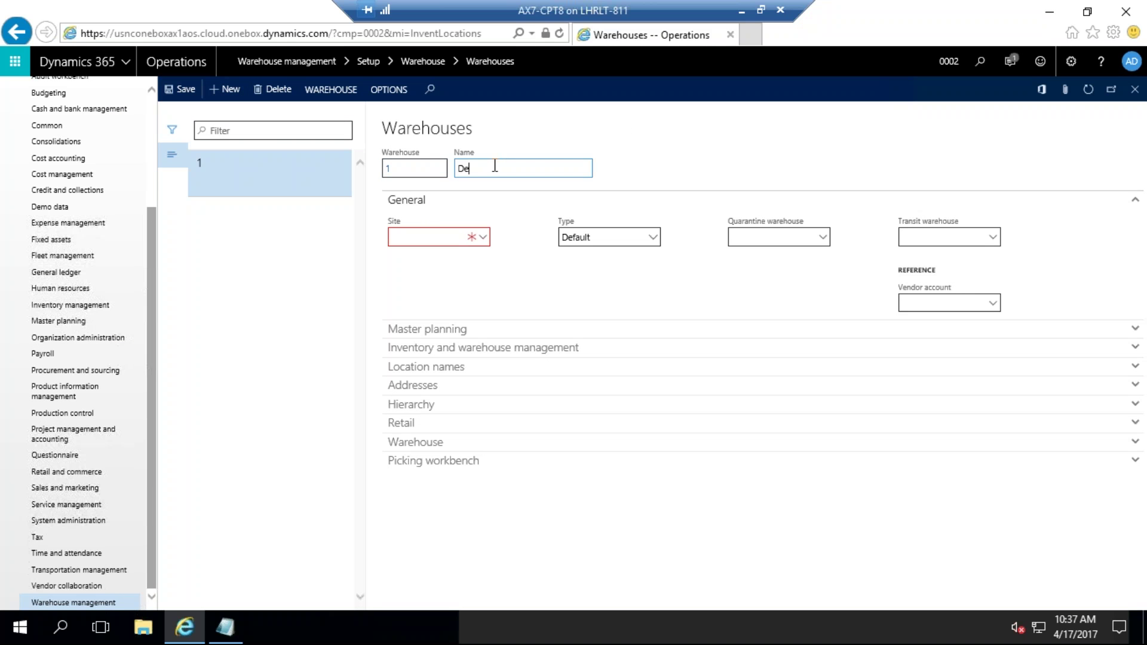
pyautogui.write('fault Warehouse')
pyautogui.click(484, 237)
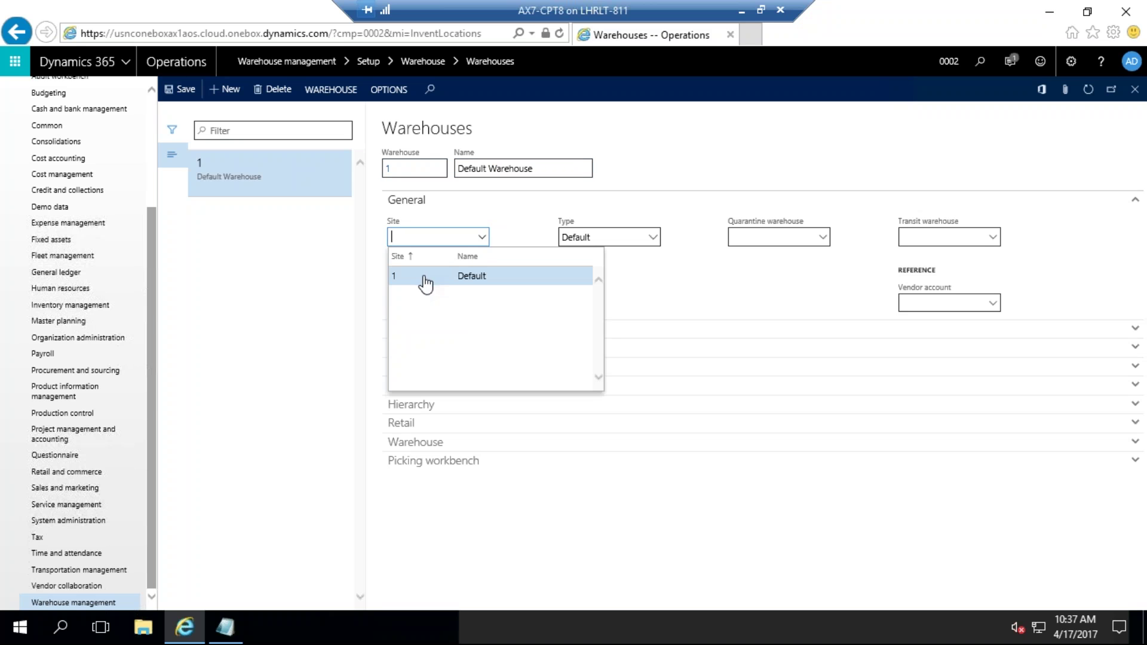
pyautogui.click(428, 277)
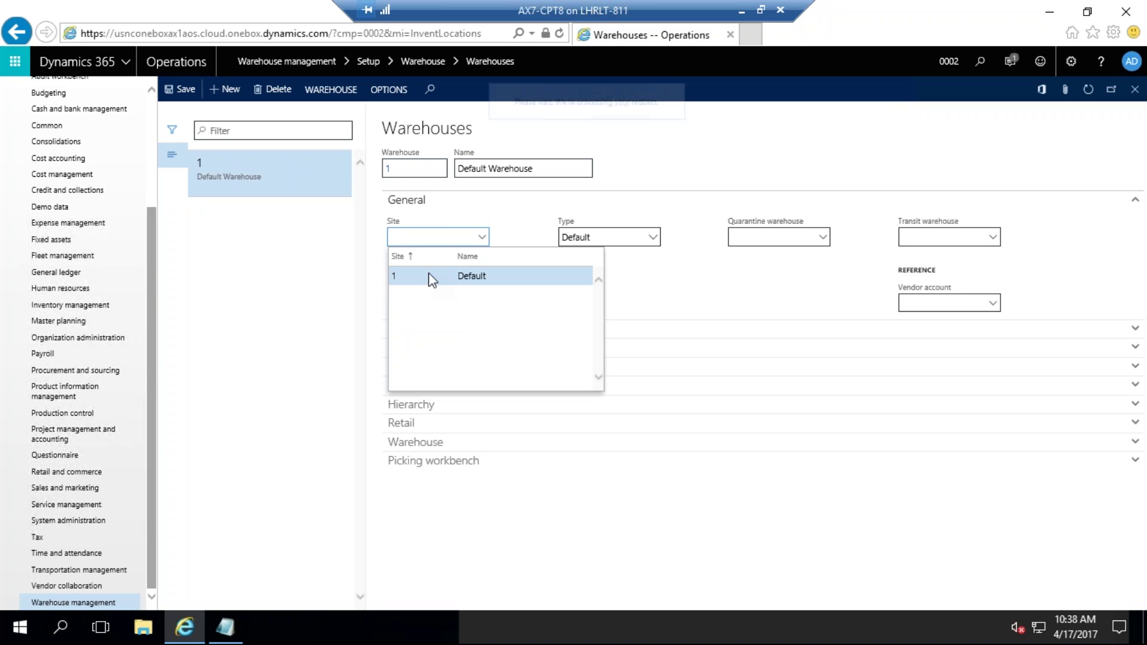
pyautogui.click(181, 91)
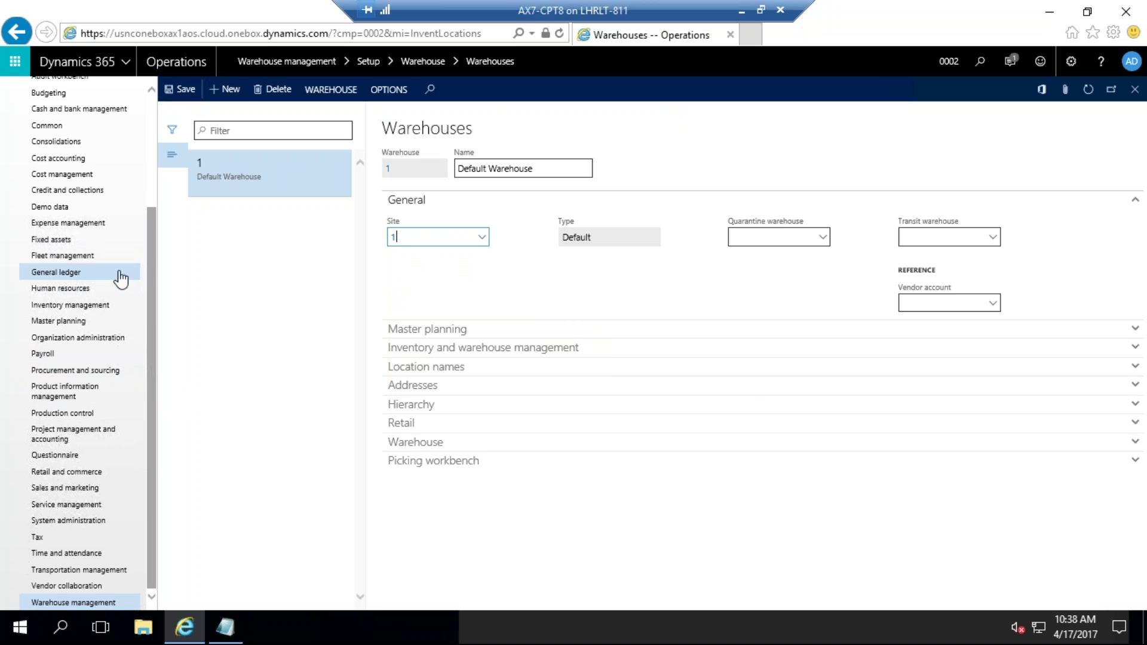
# Step: Reopen the storage dimension groups in Product information management and review the active dimensions of the Site group
pyautogui.click(59, 393)
pyautogui.click(657, 251)
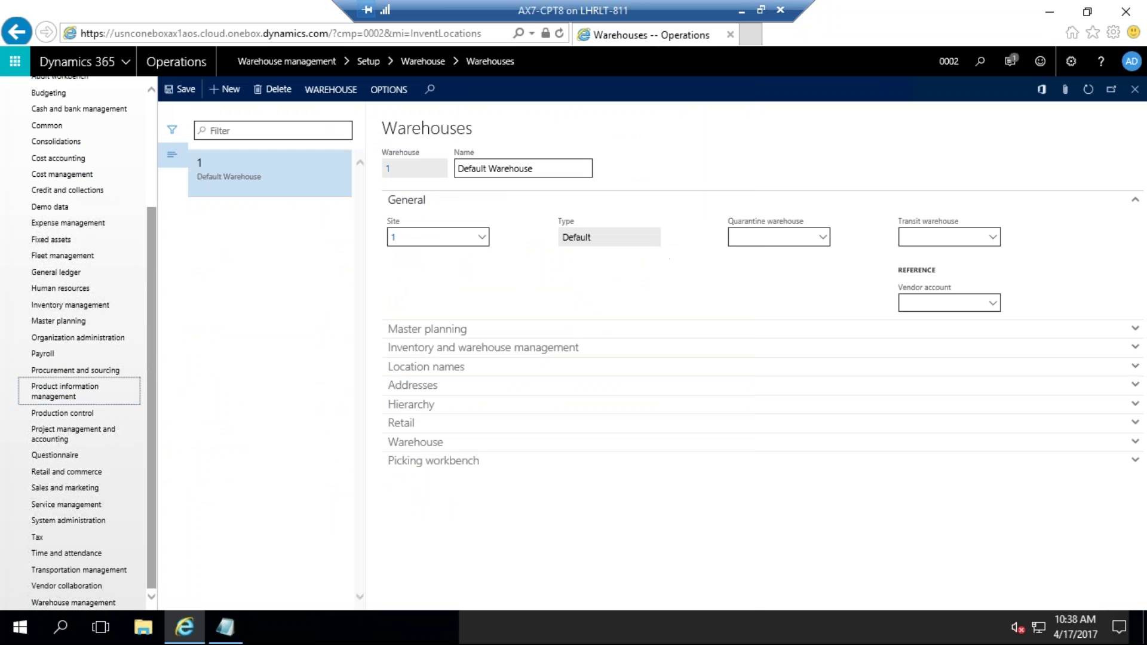
pyautogui.click(57, 396)
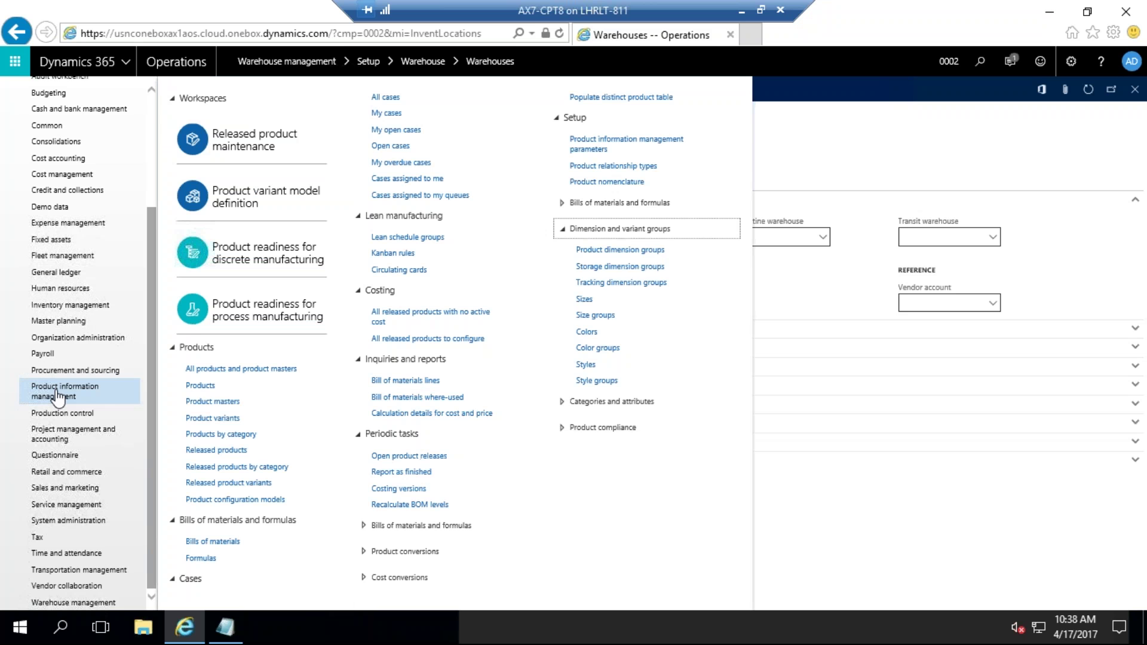
pyautogui.click(619, 267)
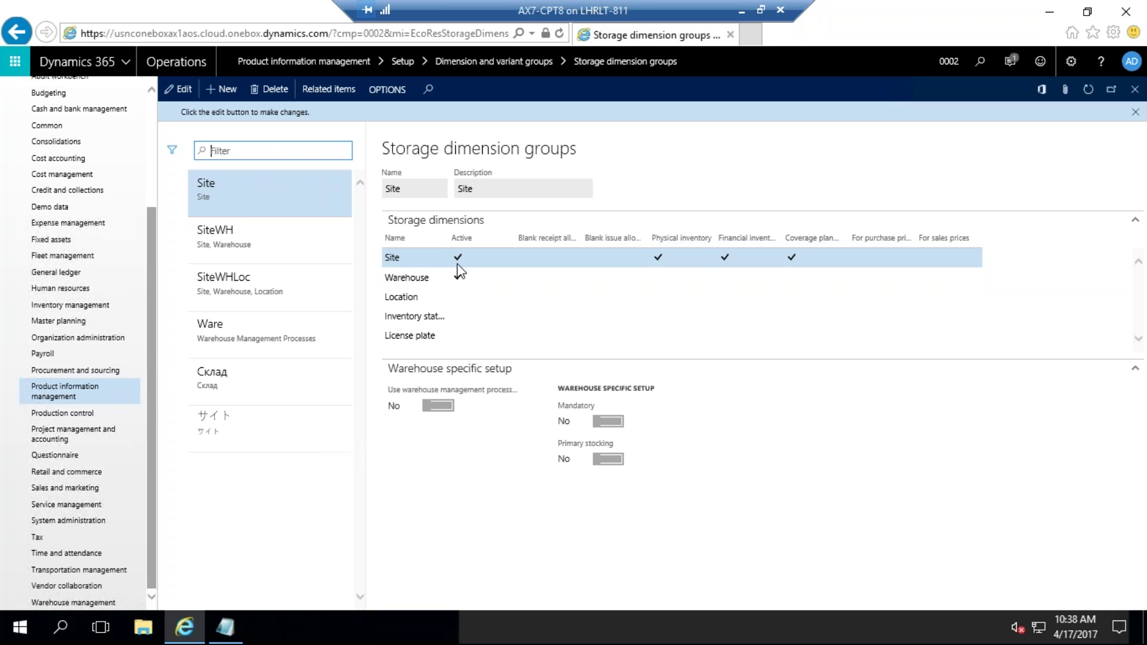
# Step: Open the tracking dimension groups in Product information management and review the batch, serial and owner dimensions of the Batch-CP group
pyautogui.click(59, 395)
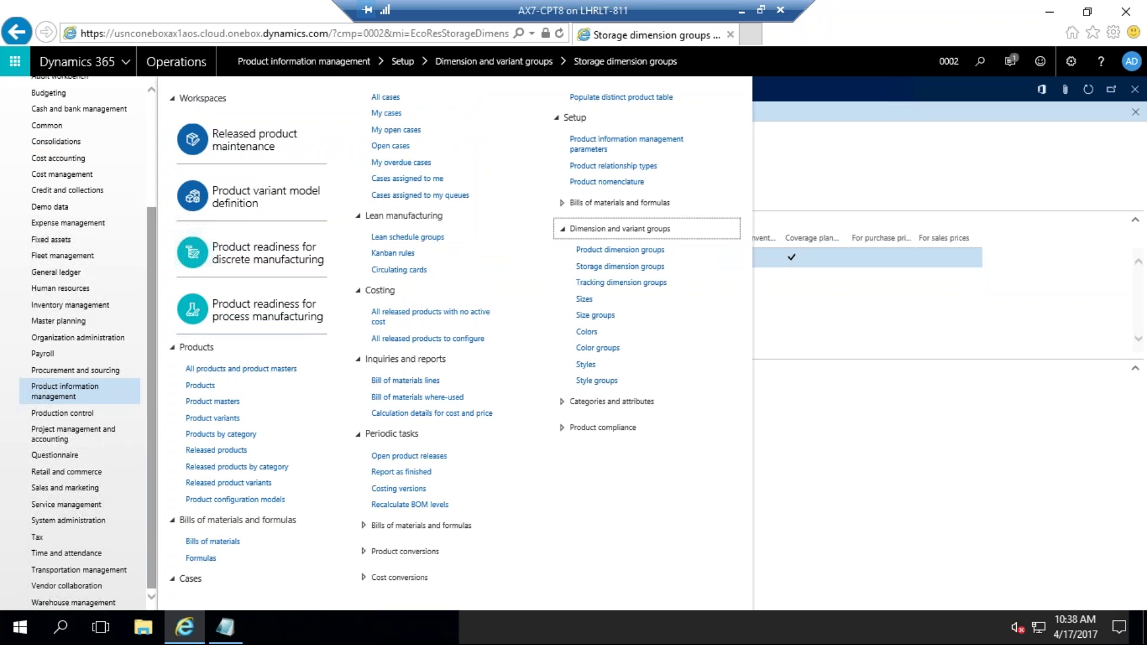
pyautogui.click(627, 283)
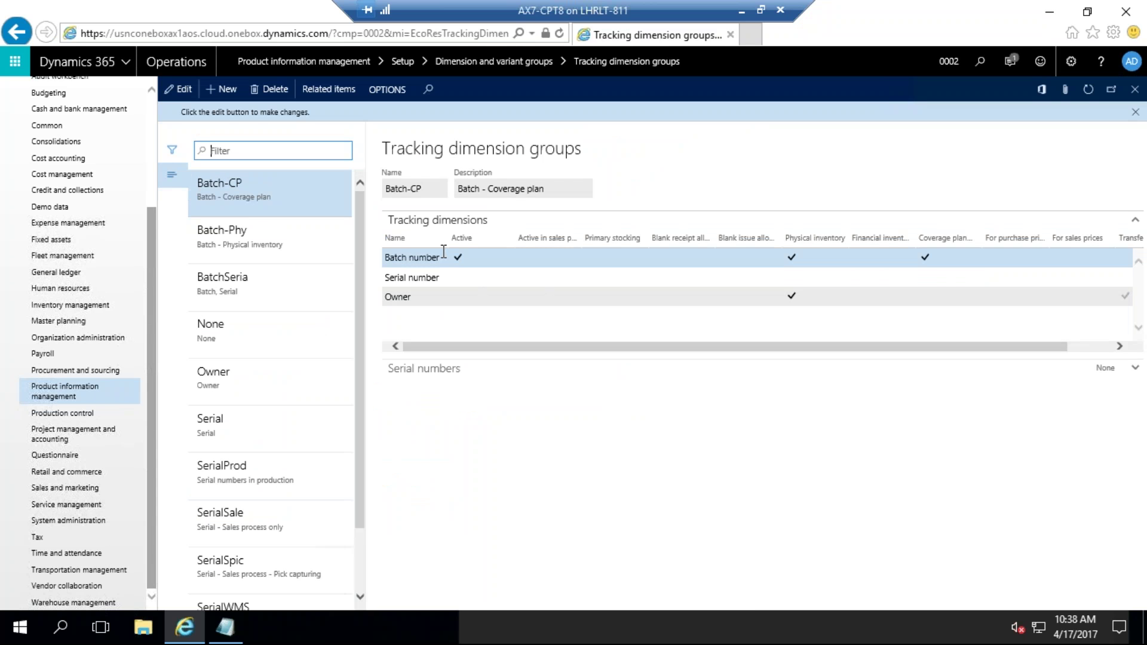
pyautogui.click(441, 297)
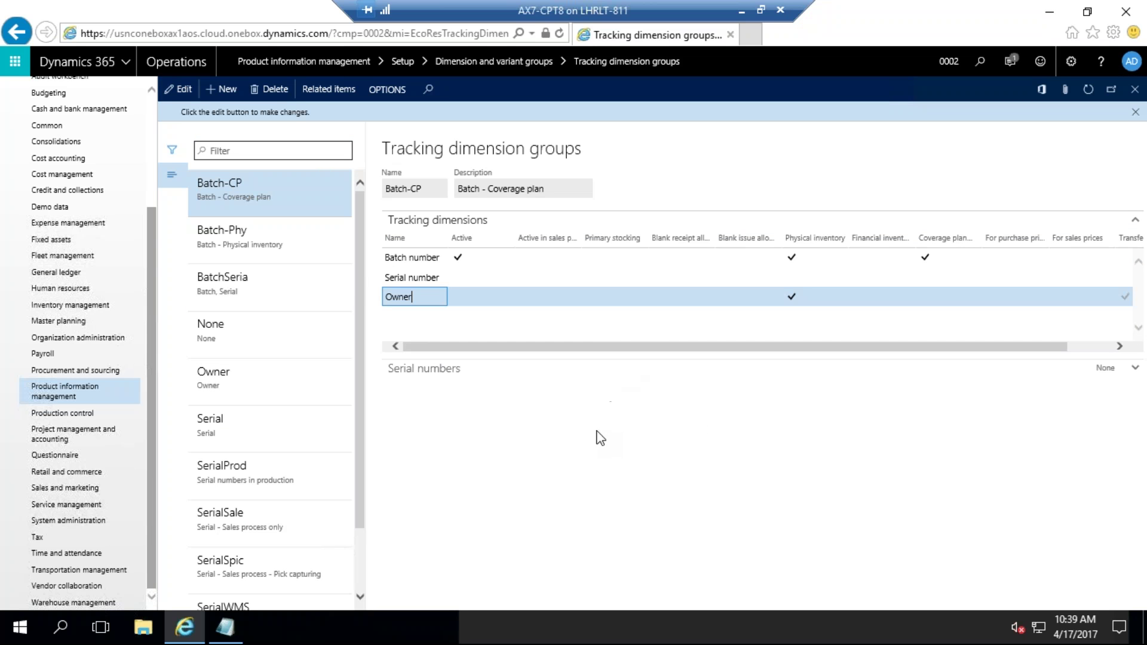
# Step: Open the released products in Product information management and validate product A0001 for missing field values
pyautogui.click(55, 394)
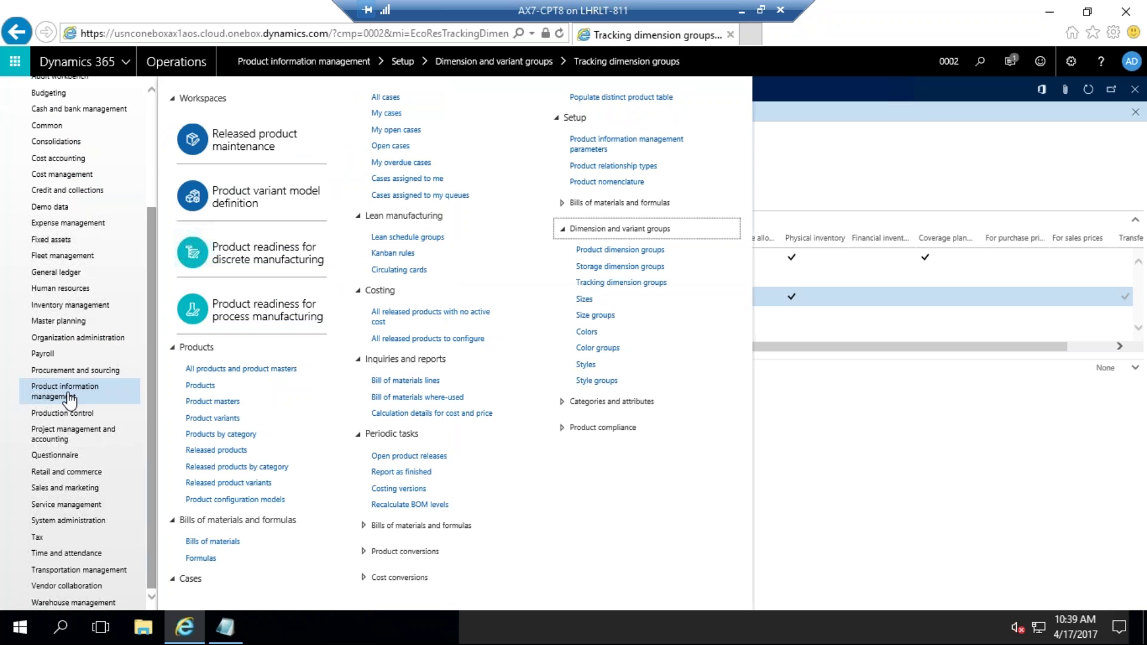
pyautogui.click(233, 450)
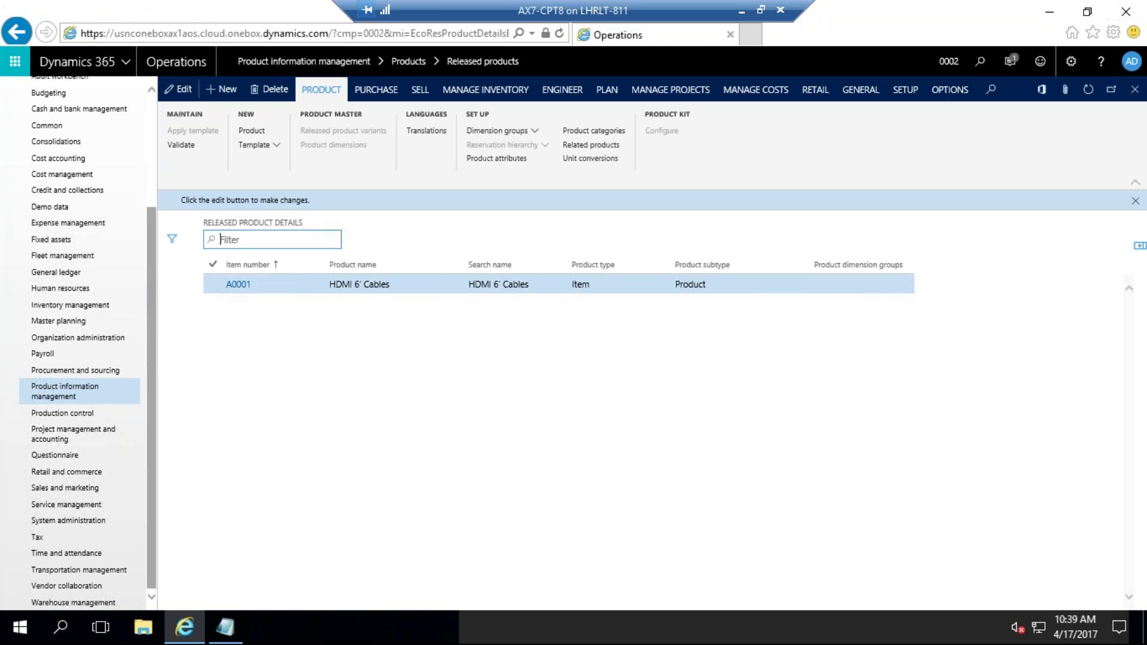
pyautogui.click(181, 145)
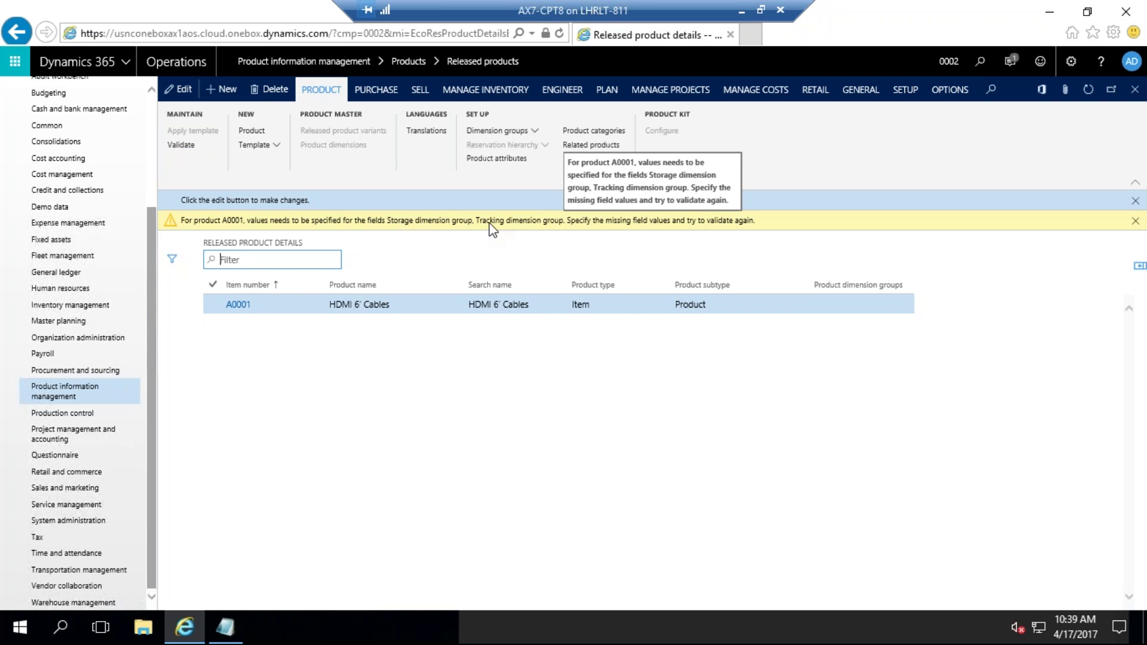
pyautogui.click(466, 411)
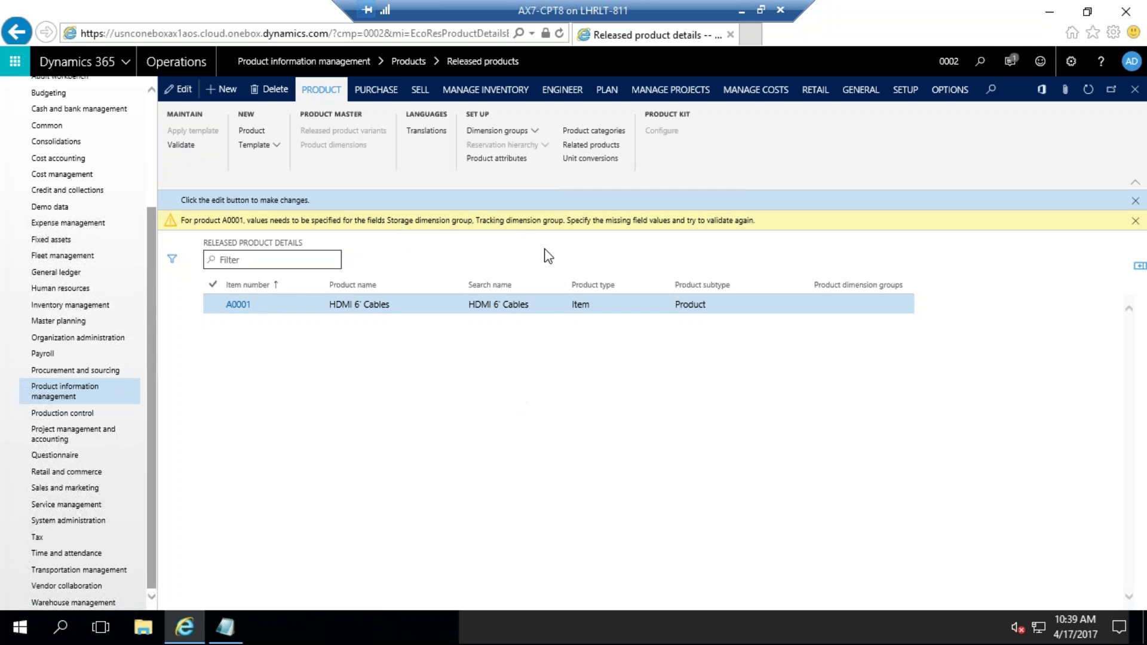
# Step: Assign the SiteWH storage dimension group and the None tracking dimension group to product A0001, and validate the product again
pyautogui.click(536, 136)
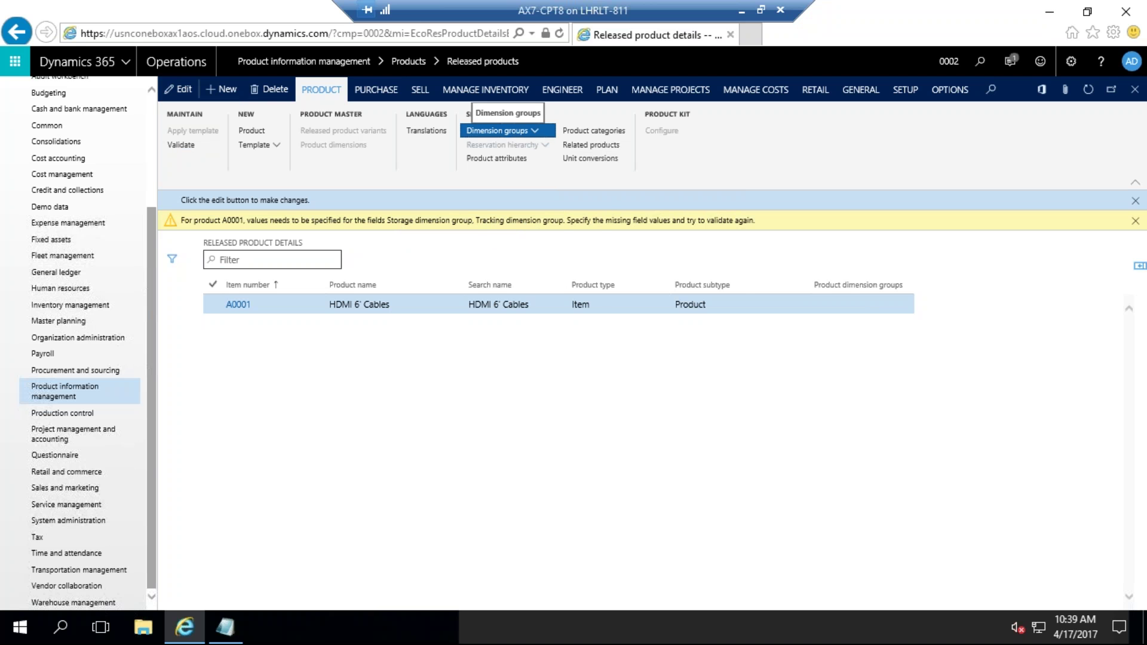
pyautogui.click(537, 132)
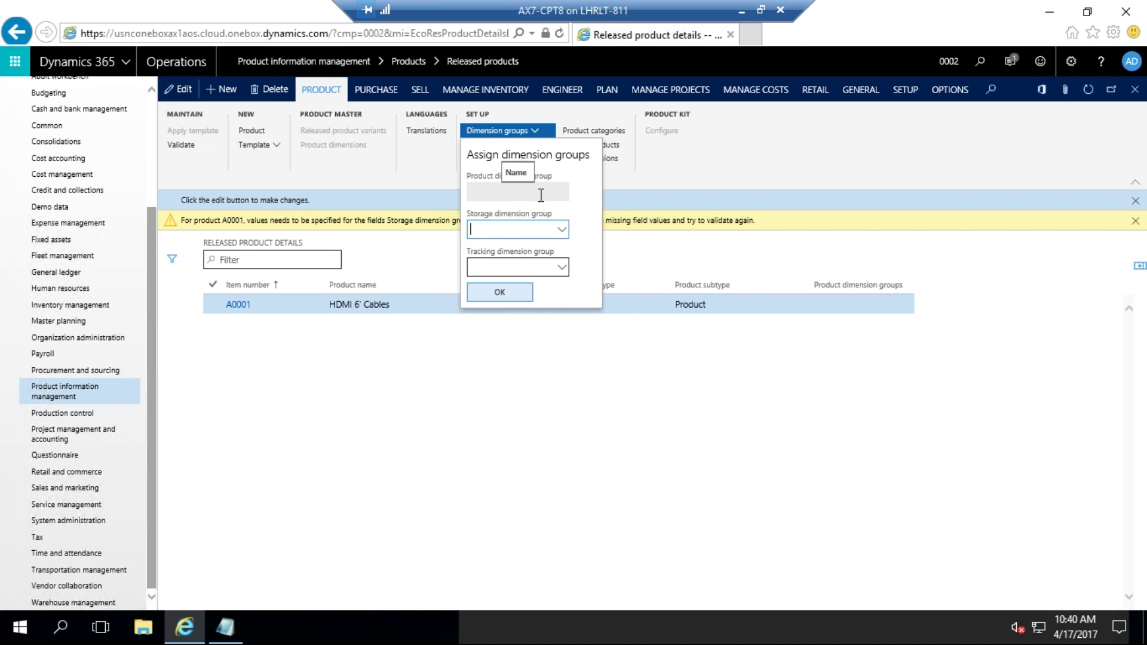
pyautogui.click(562, 233)
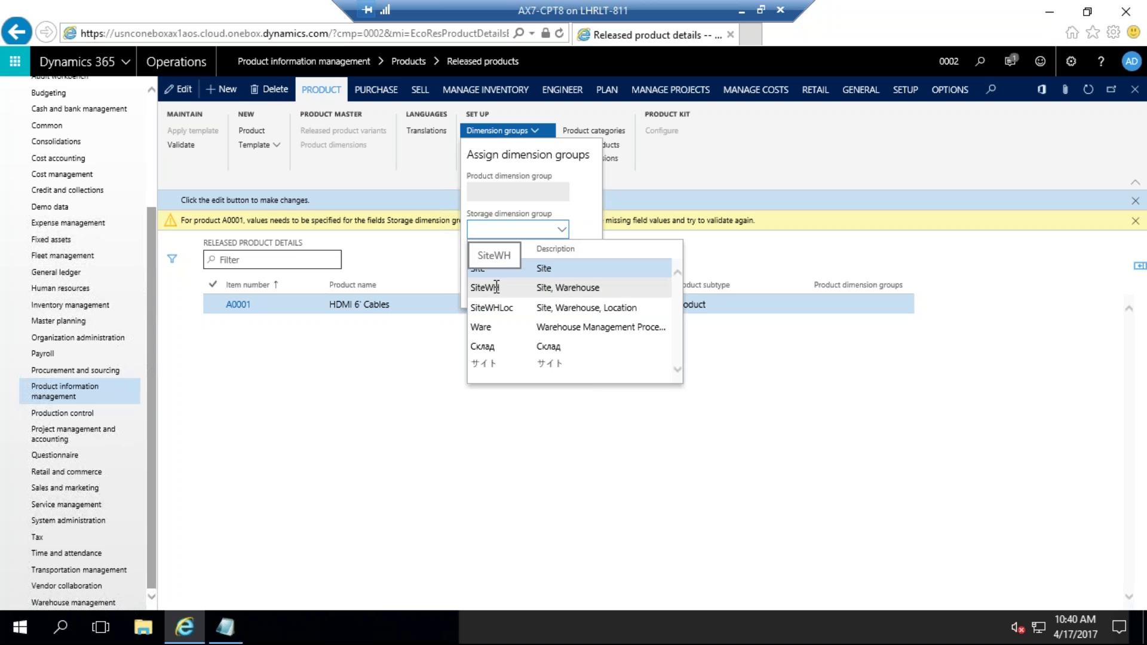
pyautogui.doubleClick(579, 287)
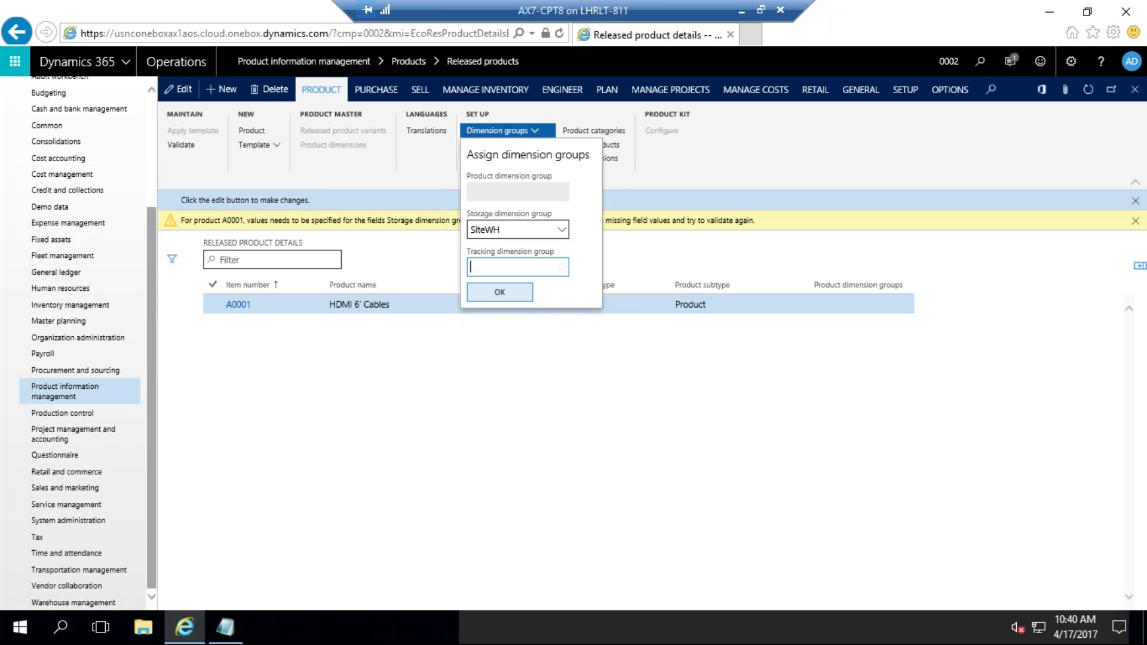
pyautogui.click(562, 267)
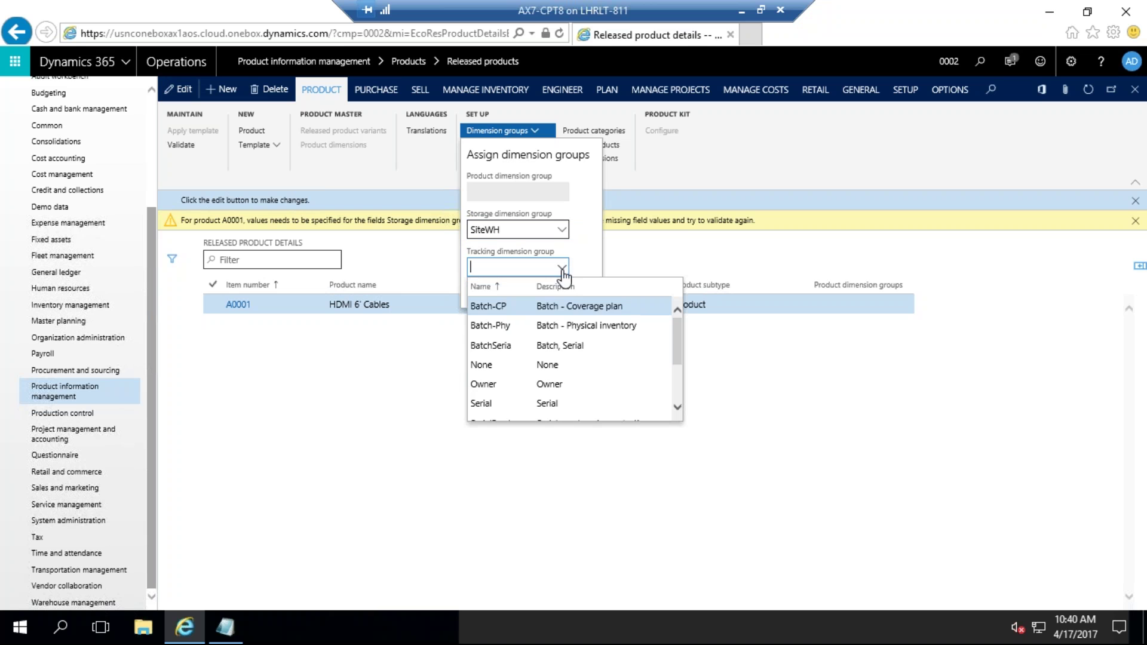
pyautogui.click(500, 371)
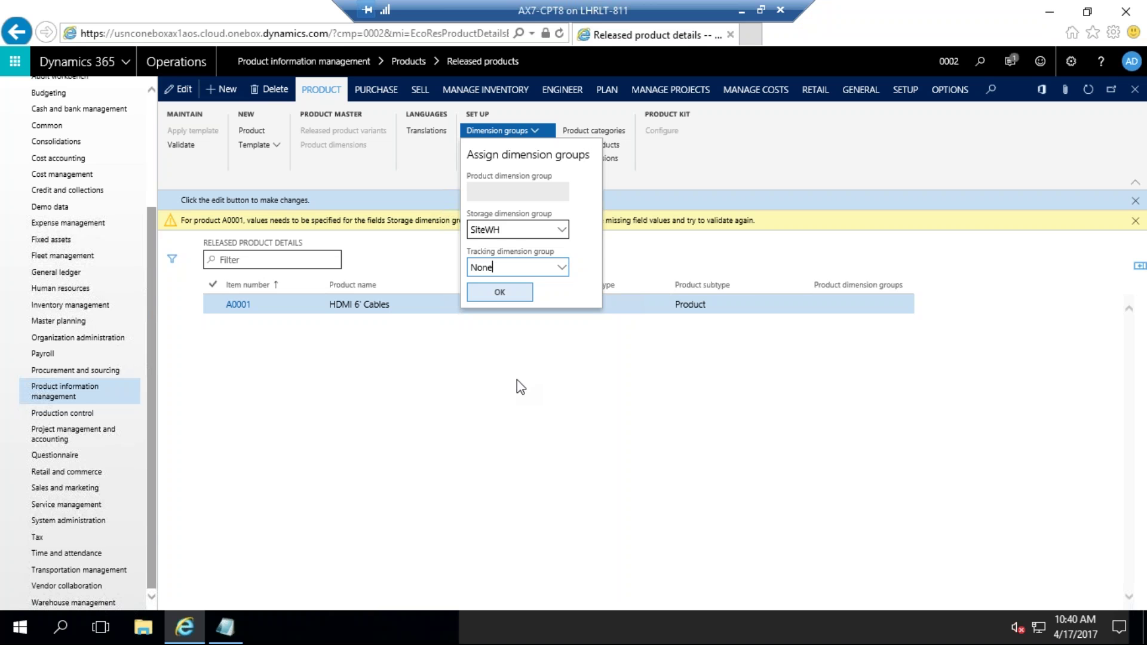
pyautogui.click(499, 292)
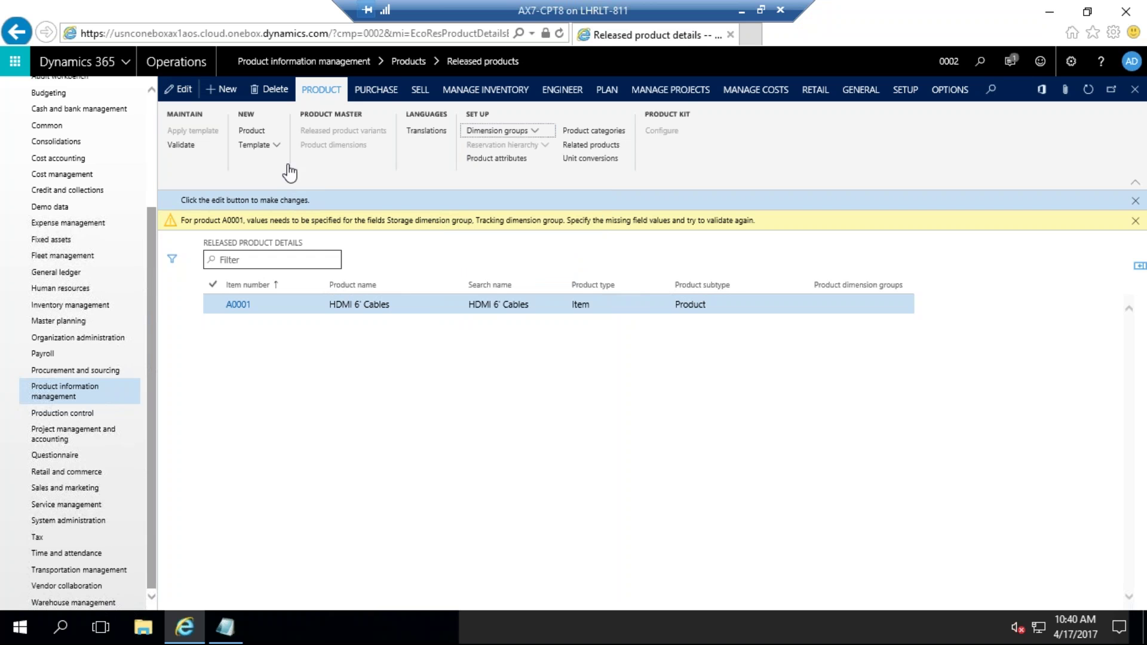
pyautogui.click(181, 146)
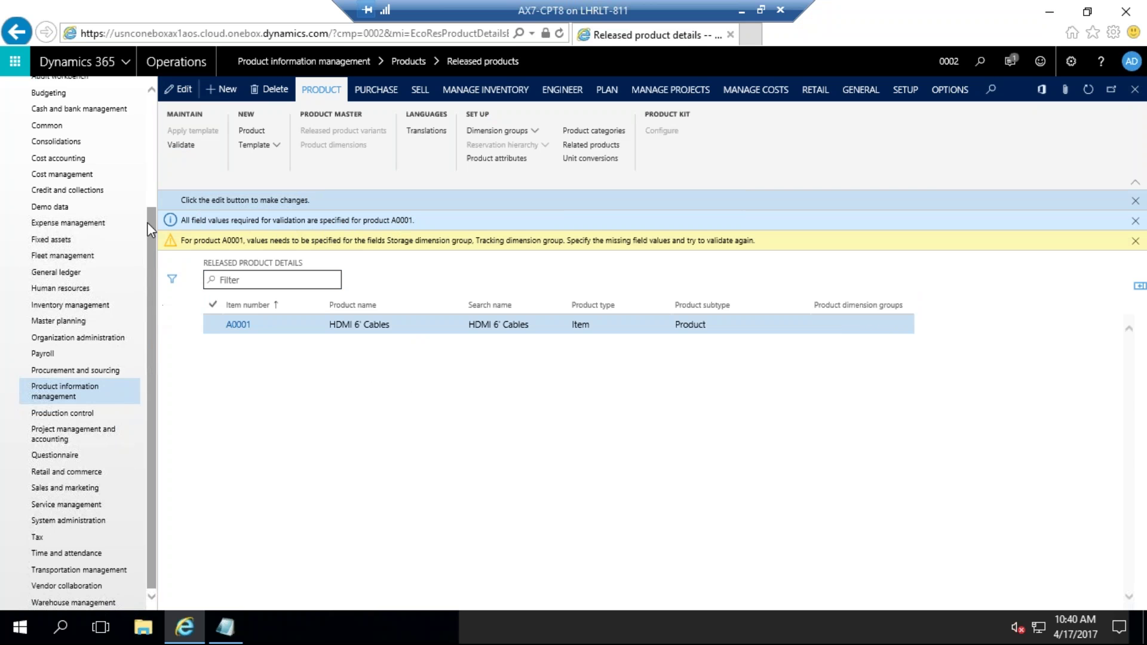
# Step: Open the vendor's record from all vendors in Accounts payable, look through its details, and collapse all sections
pyautogui.moveTo(148, 222); pyautogui.dragTo(147, 145)
pyautogui.click(70, 197)
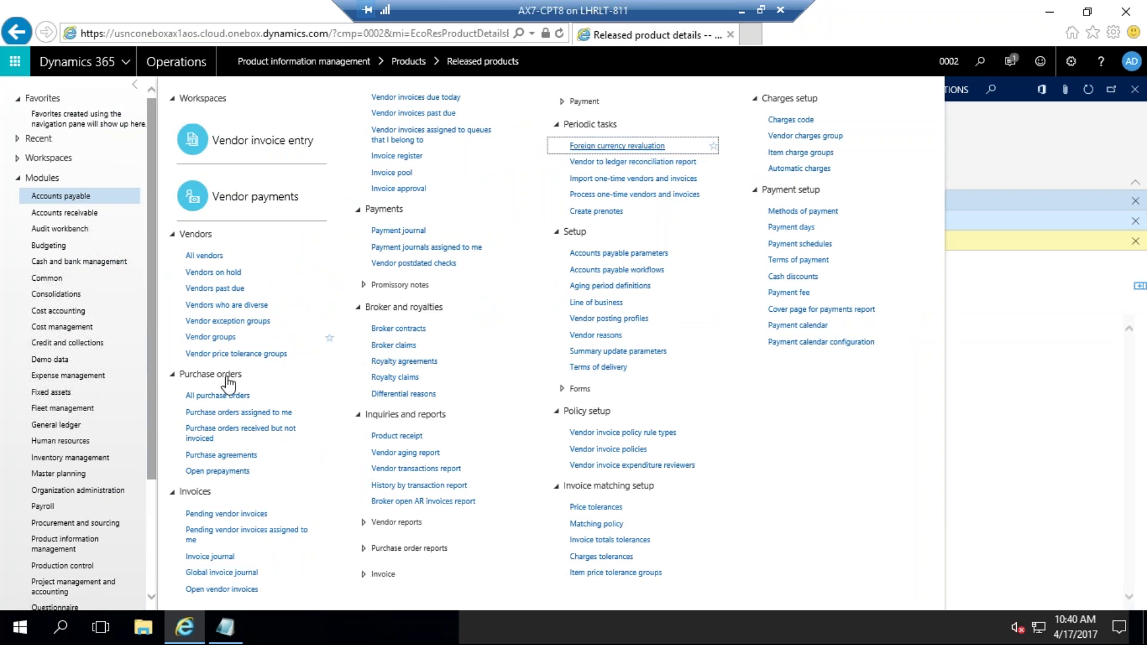
pyautogui.click(206, 257)
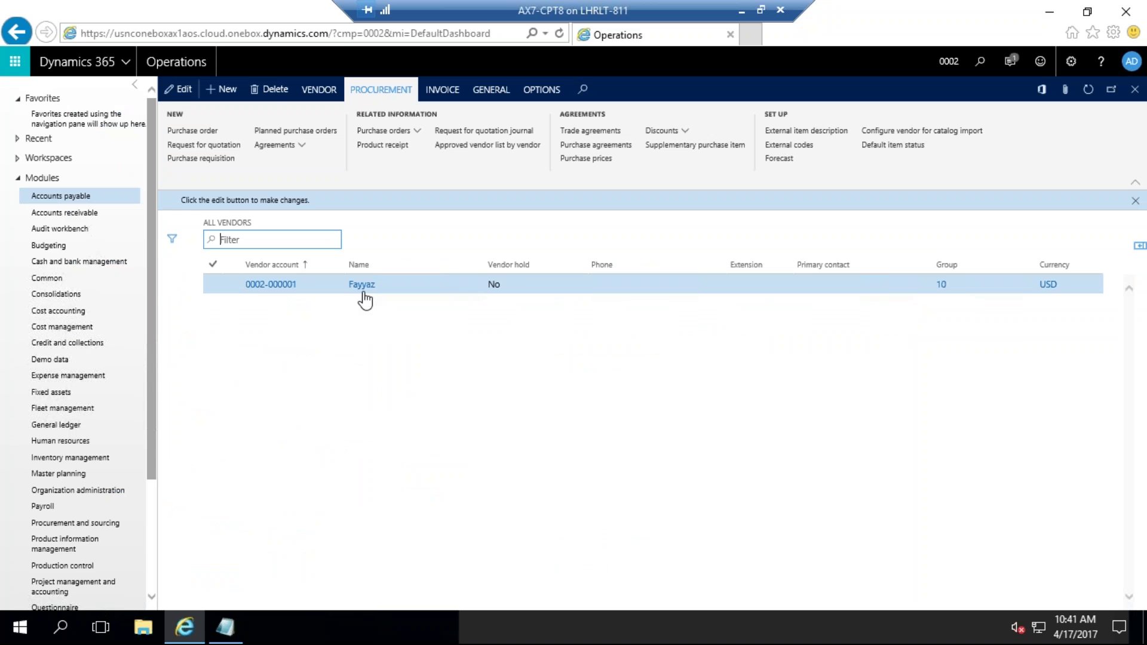
pyautogui.click(273, 287)
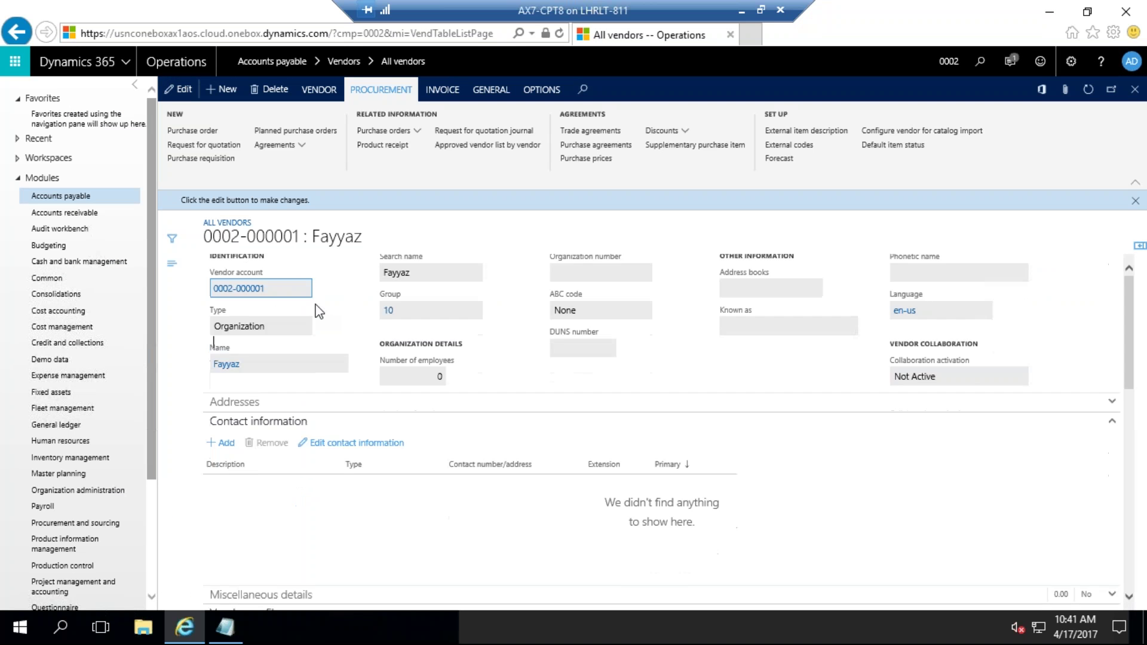
pyautogui.scroll(-4, 318, 310)
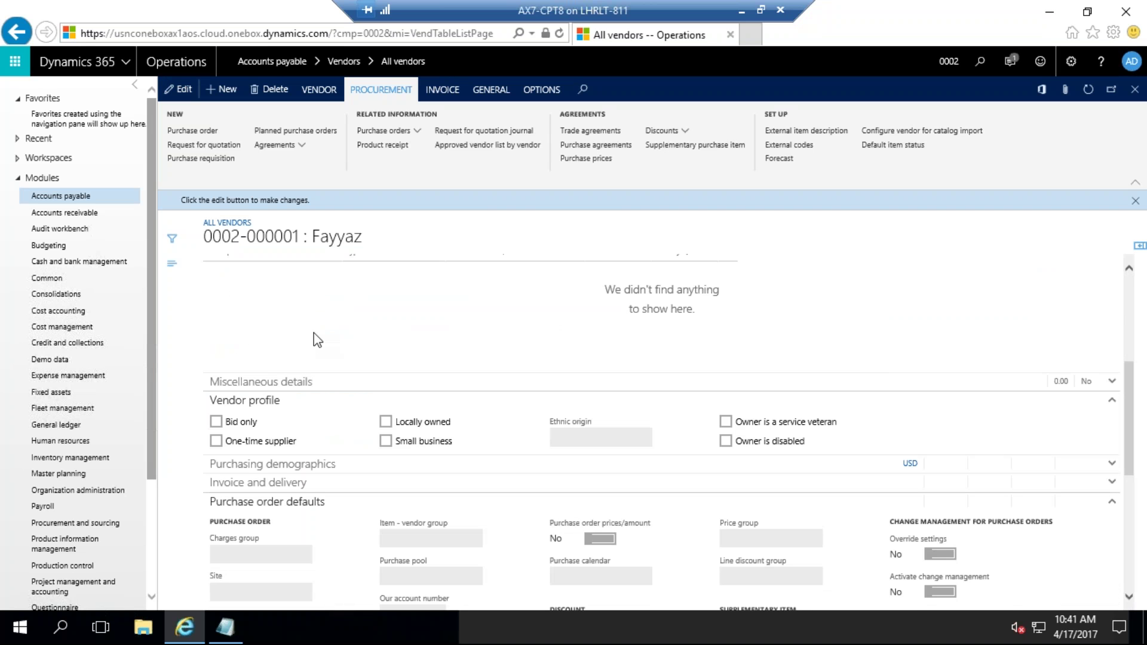
pyautogui.click(308, 382)
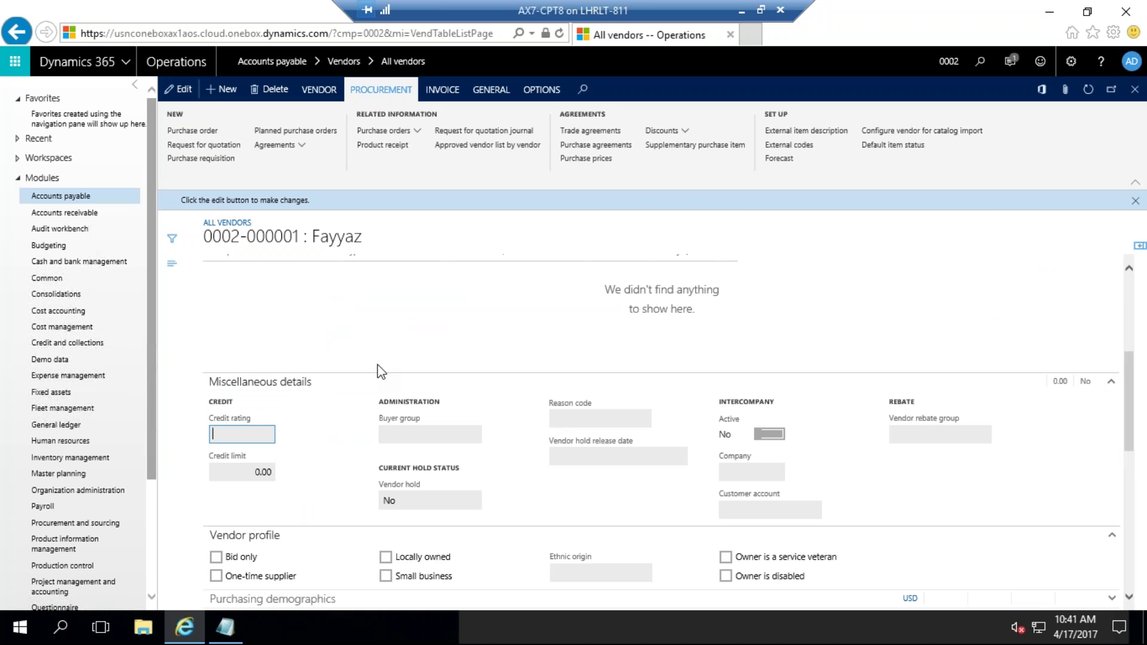
pyautogui.scroll(-8, 374, 367)
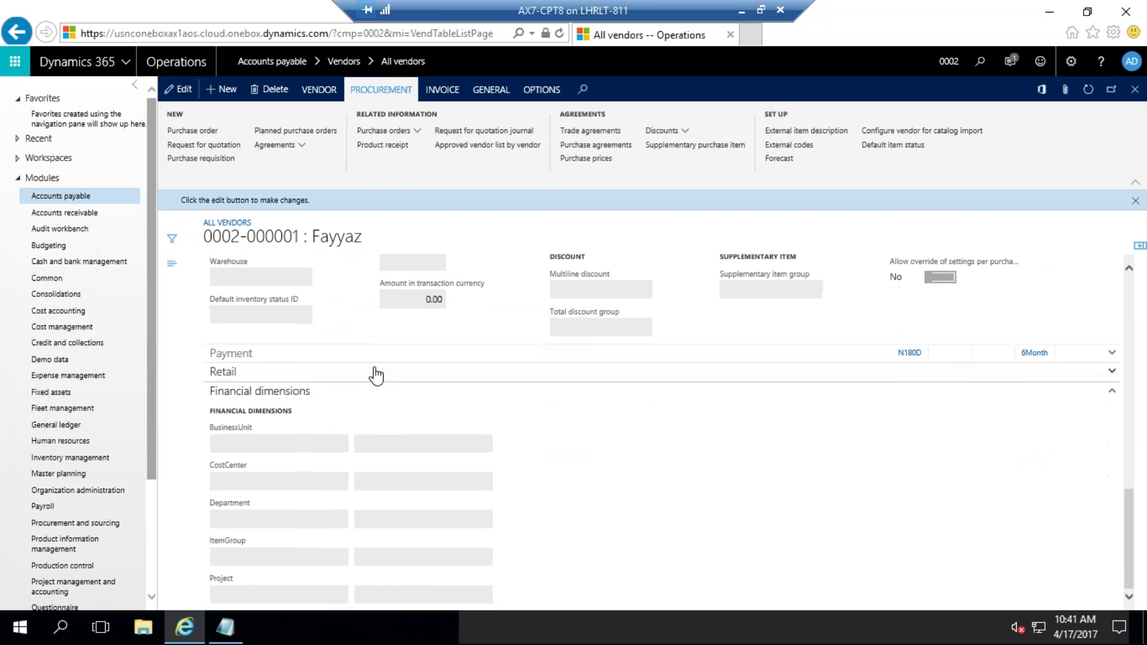
pyautogui.scroll(10, 375, 374)
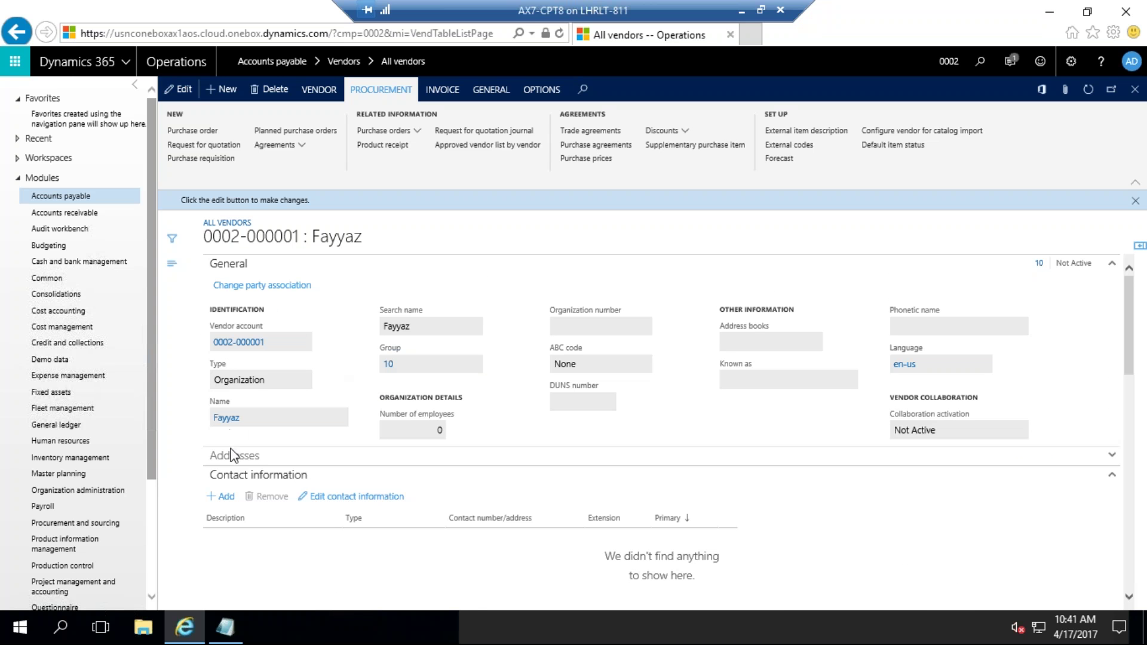
pyautogui.rightClick(231, 270)
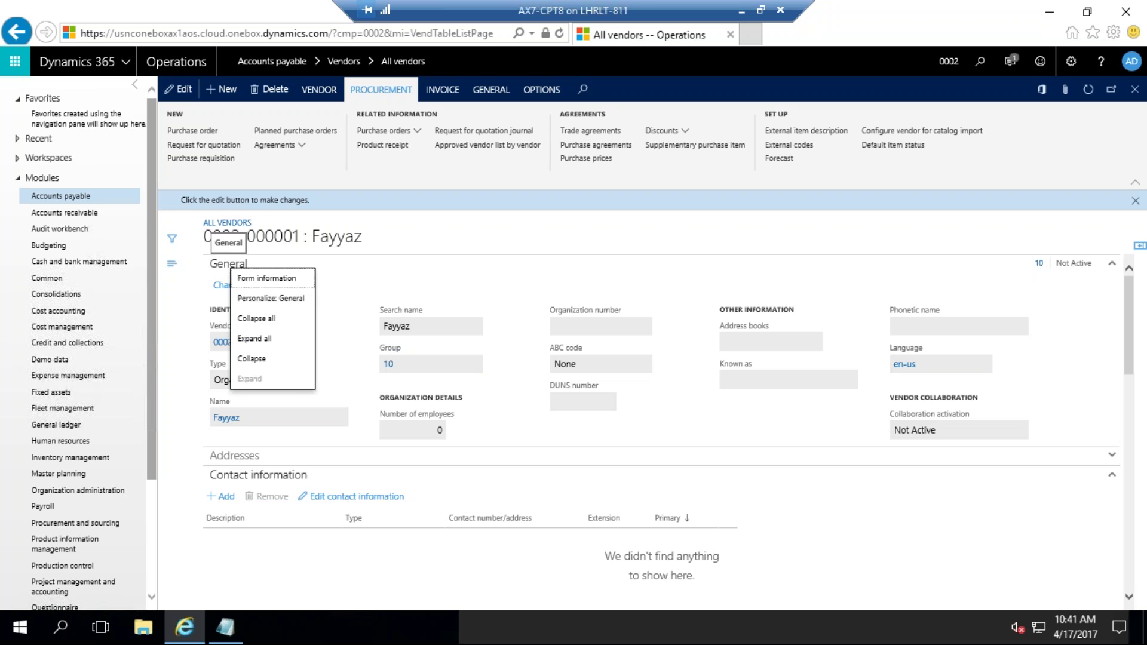
pyautogui.click(265, 322)
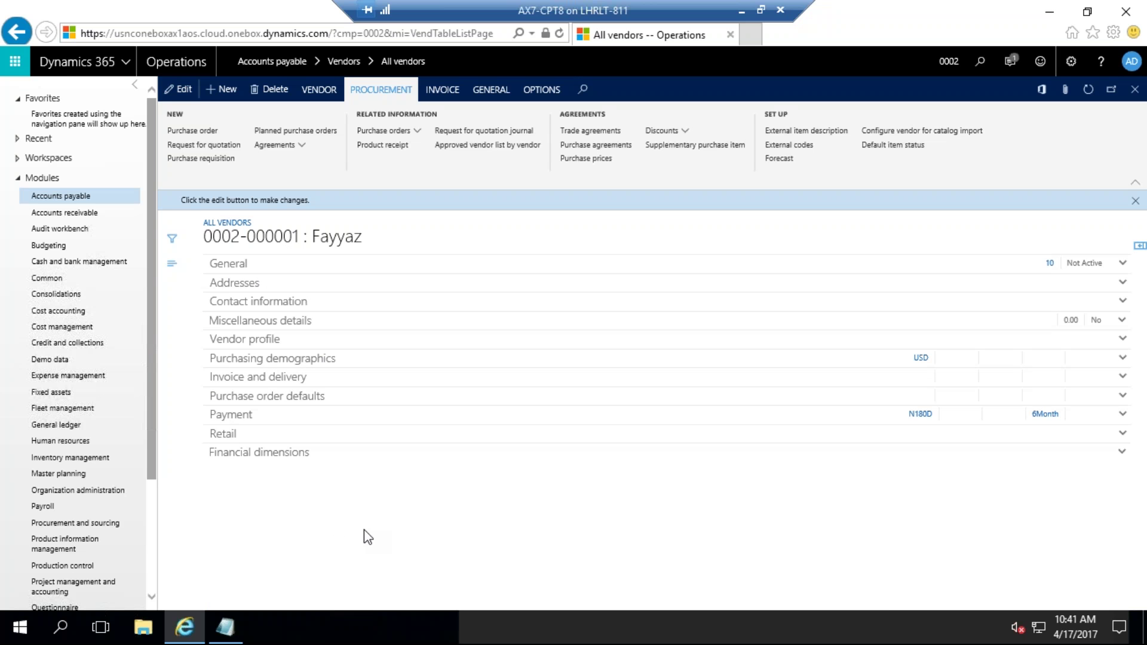
# Step: Edit the vendor's purchase order defaults, setting the site to 1 and the warehouse to 1
pyautogui.click(277, 399)
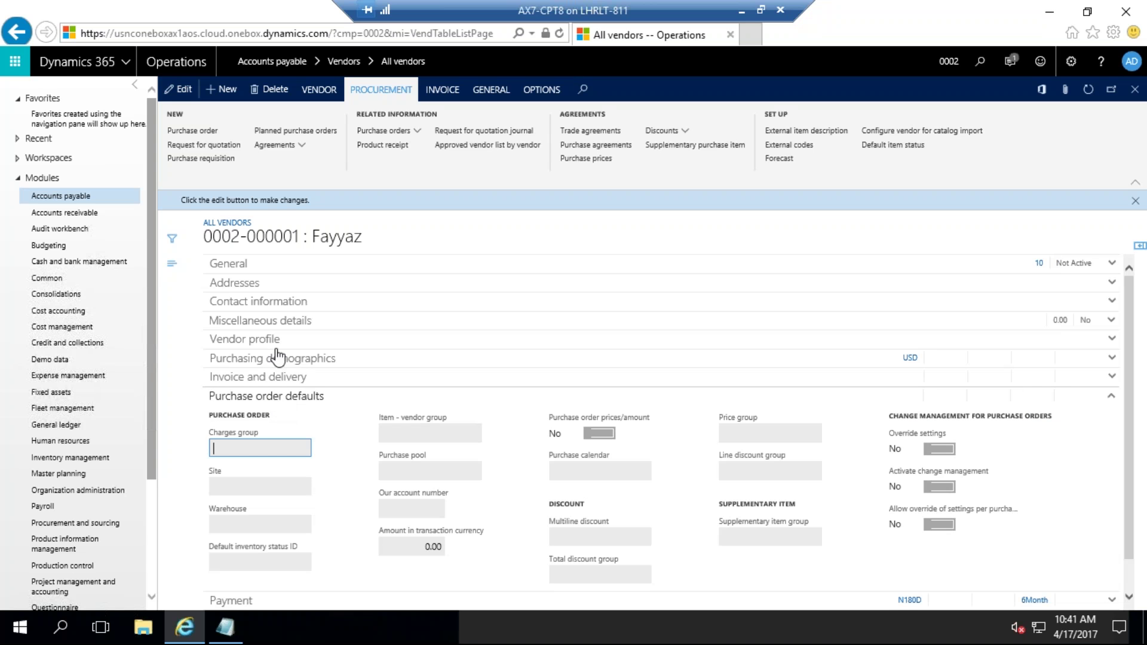
pyautogui.click(179, 90)
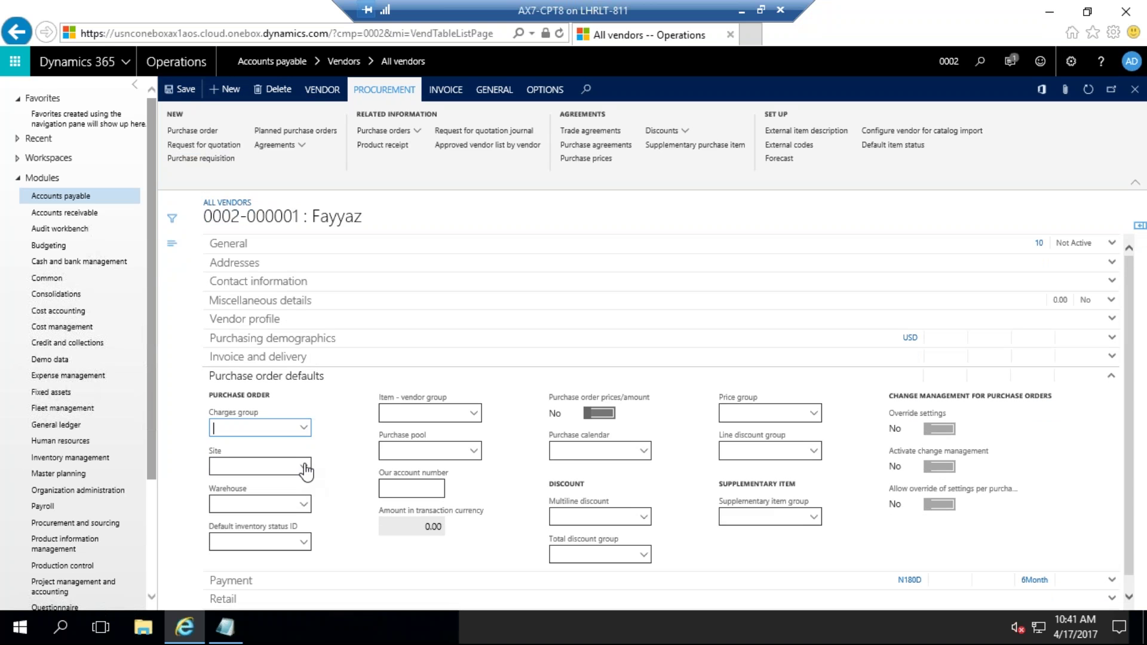
pyautogui.click(304, 467)
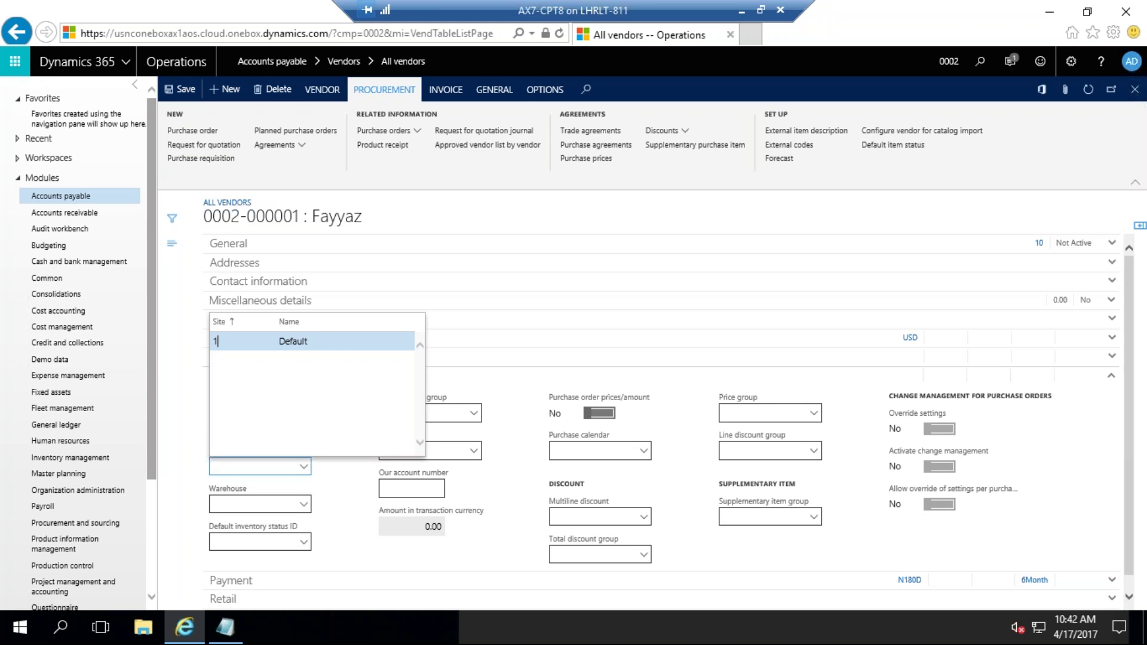
pyautogui.click(239, 341)
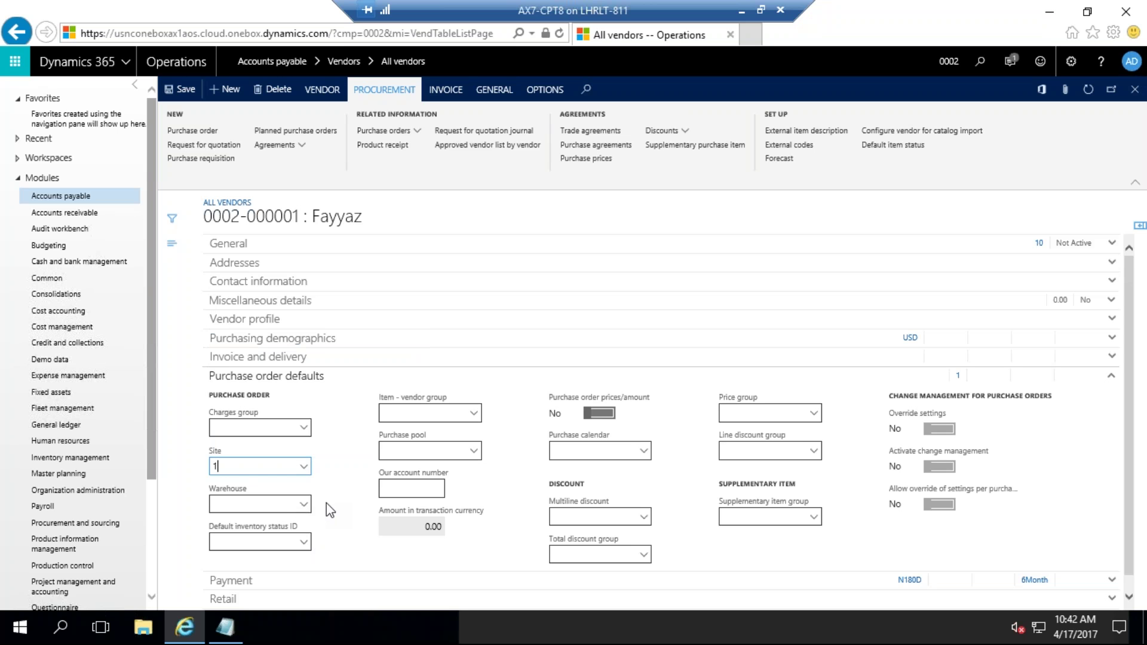
pyautogui.click(304, 505)
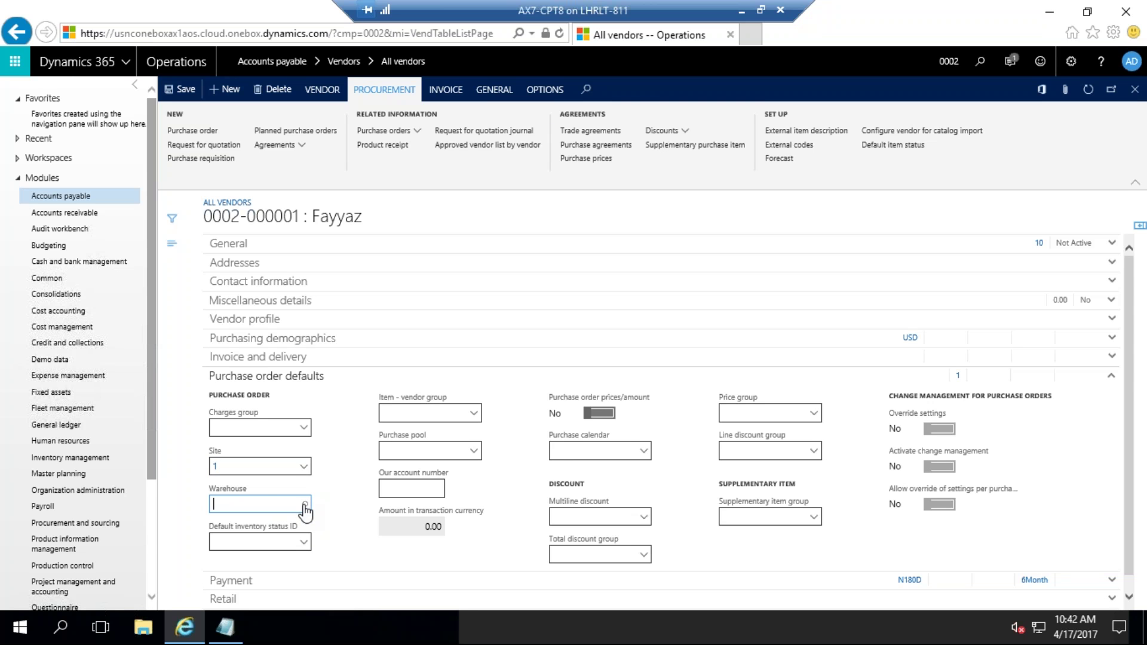
pyautogui.click(305, 507)
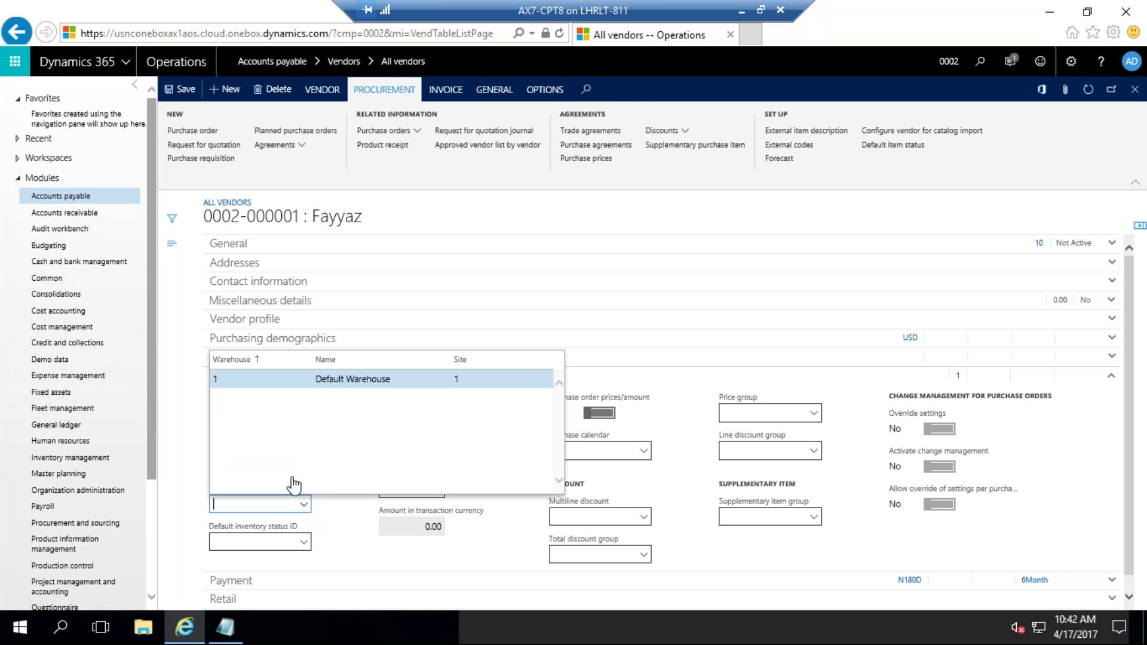
pyautogui.click(258, 380)
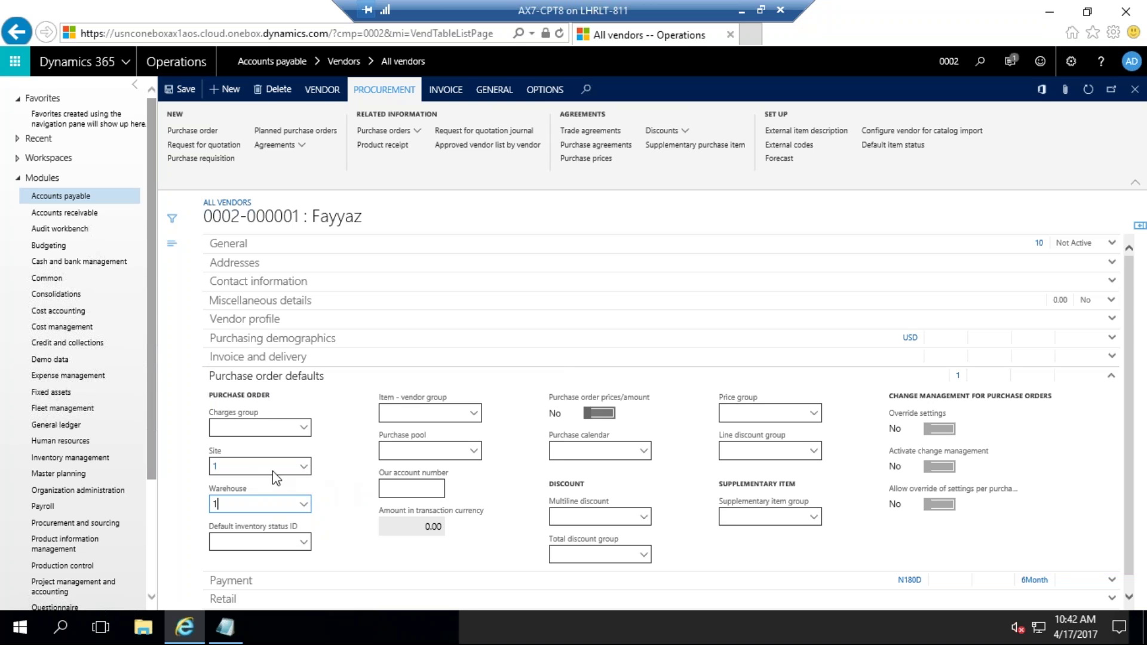
# Step: Clear the site and warehouse values from the vendor's purchase order defaults
pyautogui.click(230, 466)
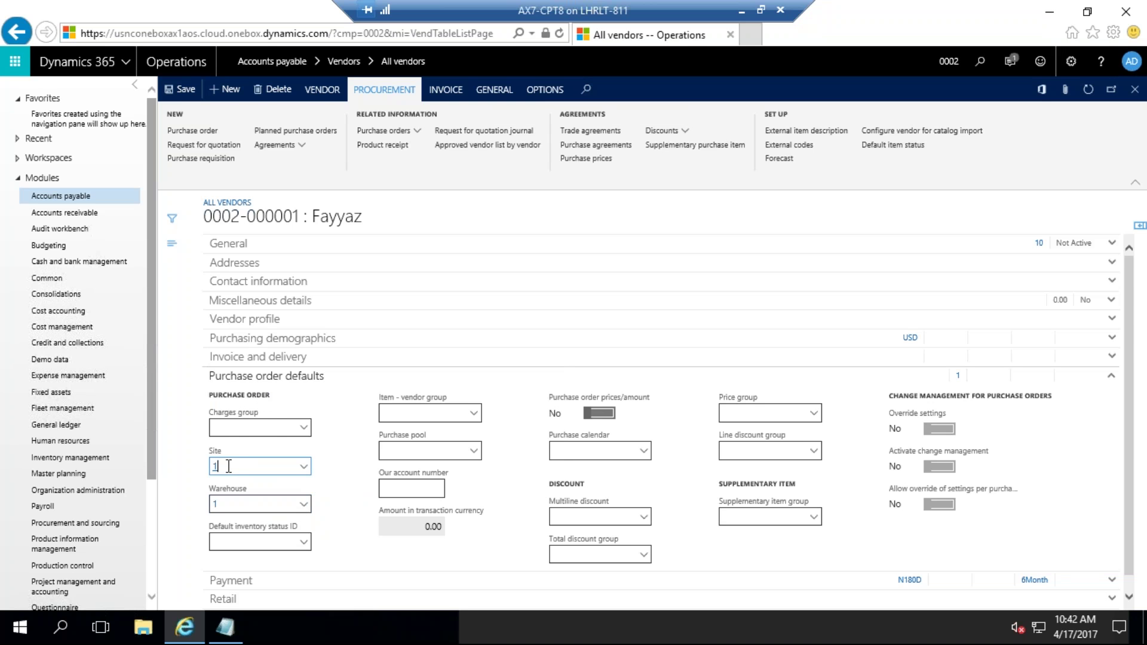
pyautogui.press('BackSpace')
pyautogui.click(257, 502)
pyautogui.press('BackSpace')
pyautogui.click(333, 468)
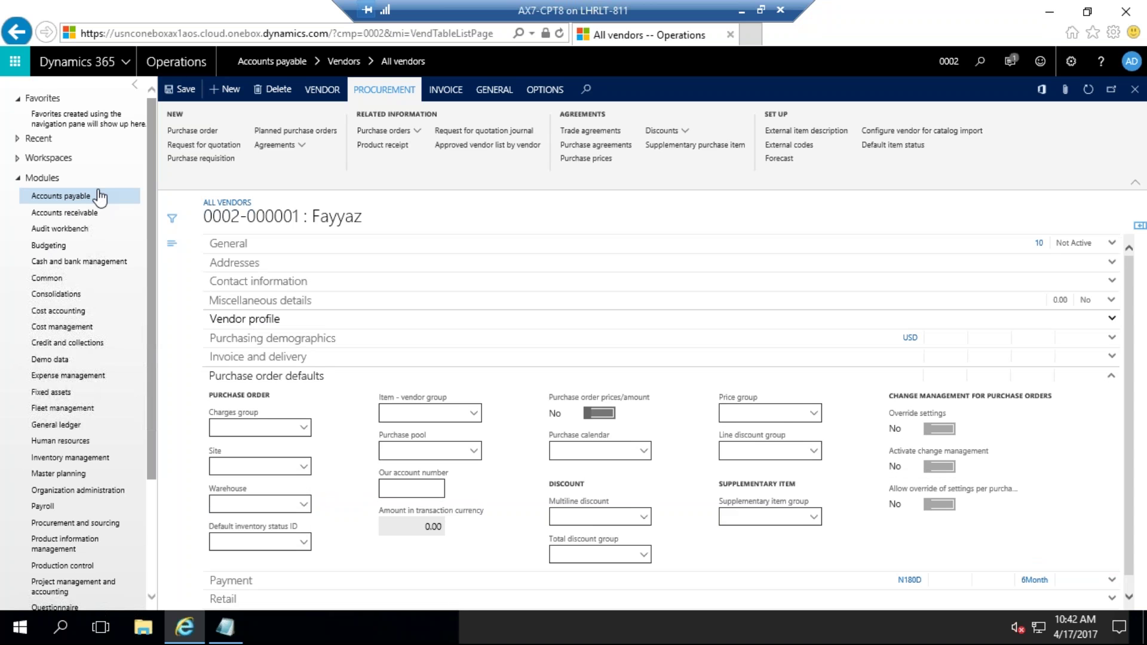
# Step: Create a new purchase order for the vendor and choose item A0001 on its first line
pyautogui.click(192, 133)
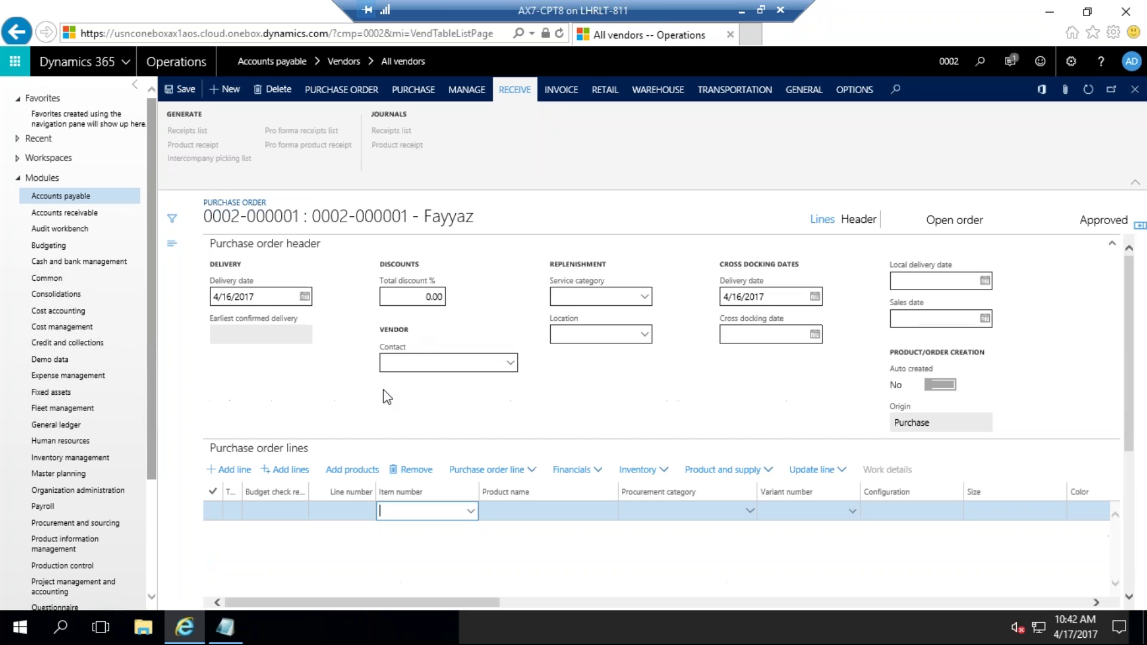
pyautogui.click(471, 511)
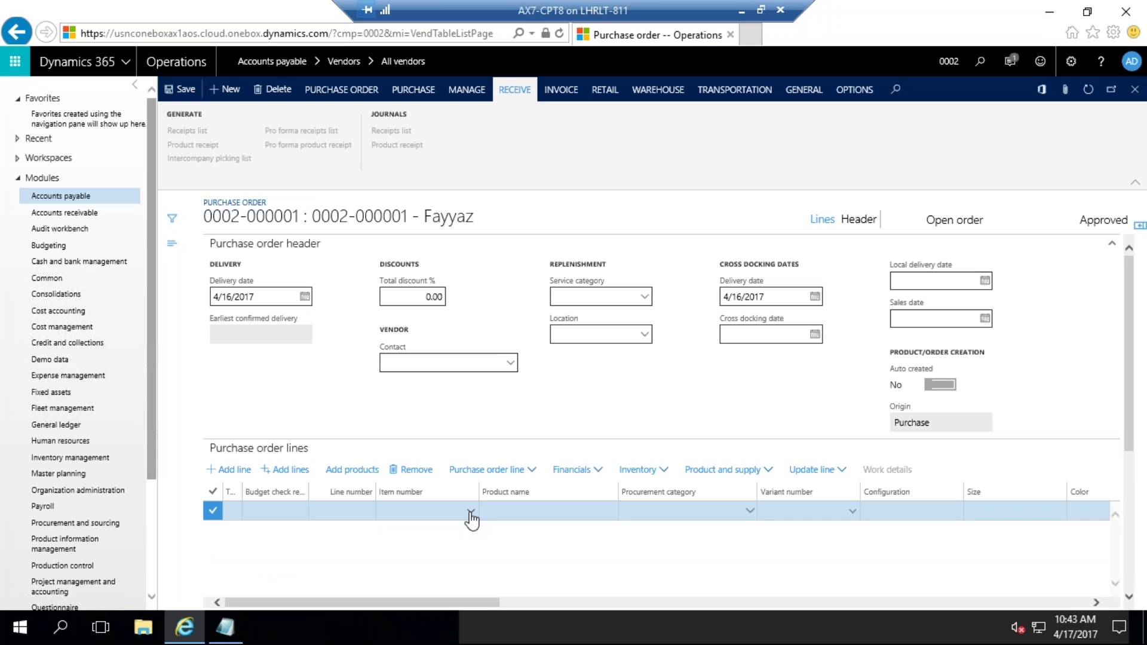
pyautogui.click(471, 512)
pyautogui.click(471, 512)
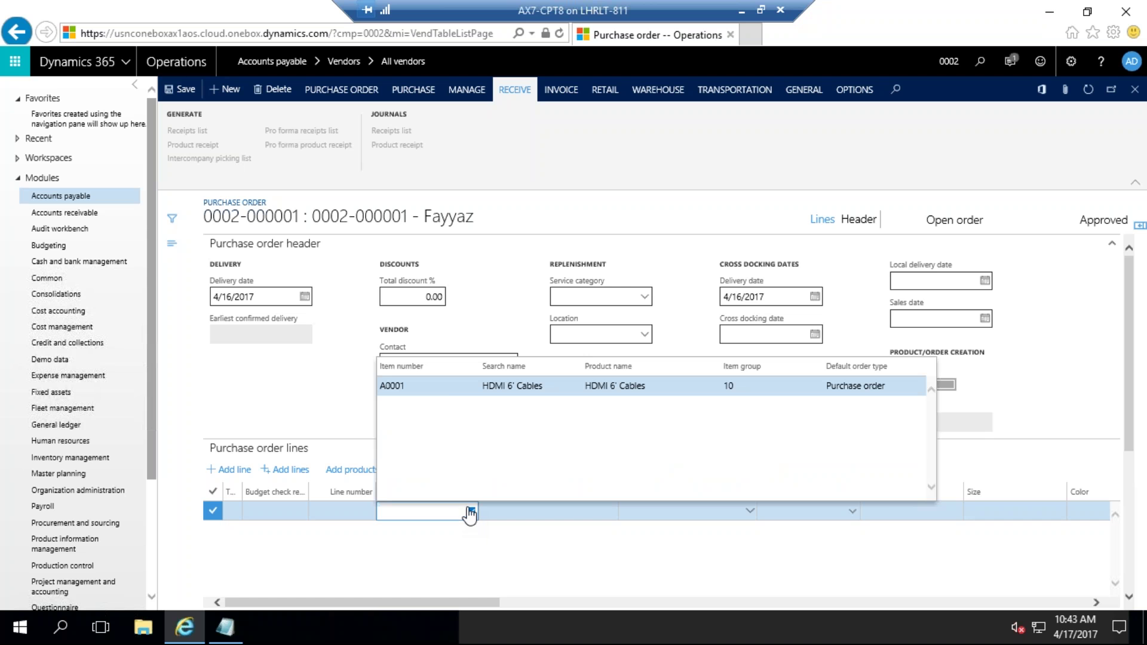
pyautogui.click(442, 386)
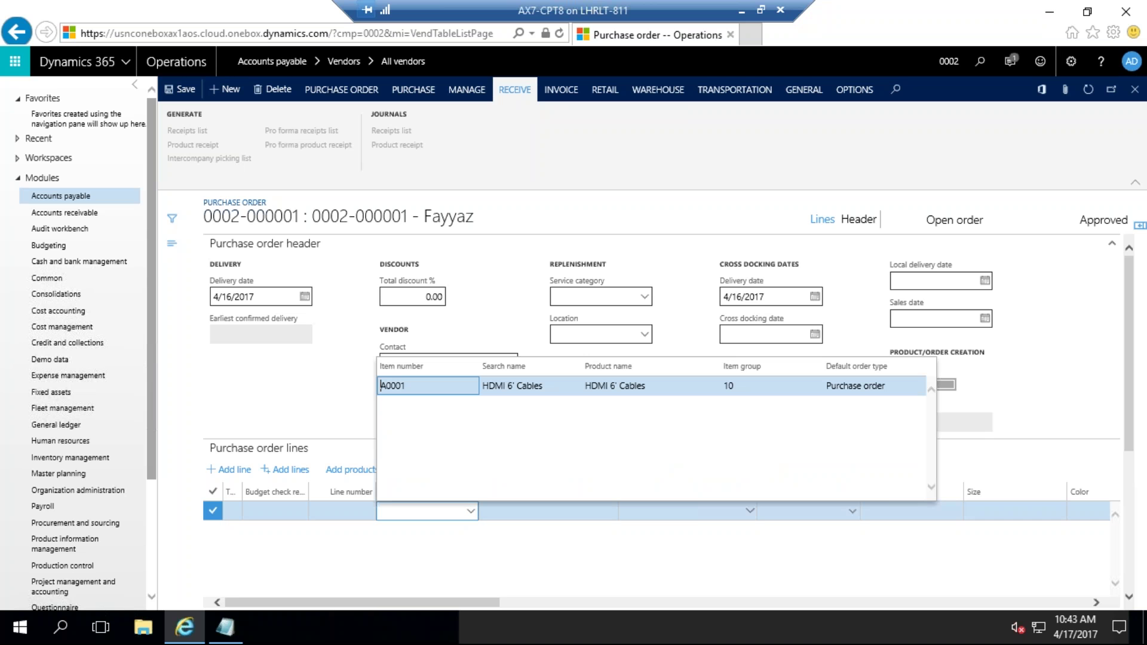
pyautogui.click(441, 388)
pyautogui.click(394, 387)
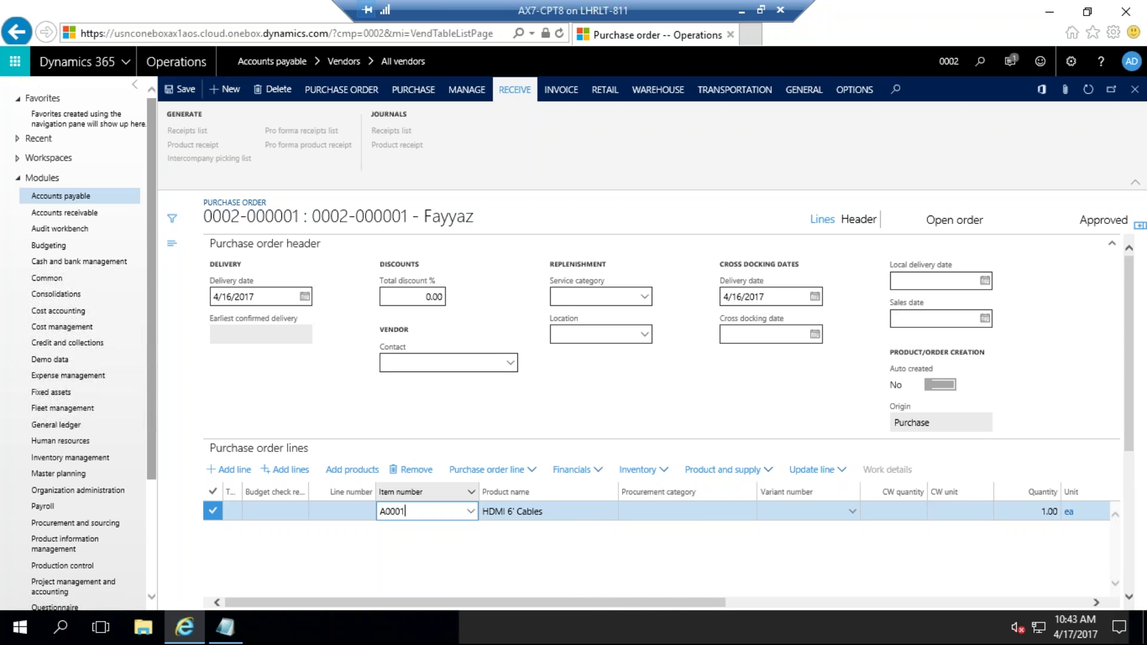
# Step: Check the quantity and unit price on the A0001 line and try to save the purchase order
pyautogui.moveTo(700, 597); pyautogui.dragTo(844, 600)
pyautogui.click(917, 602)
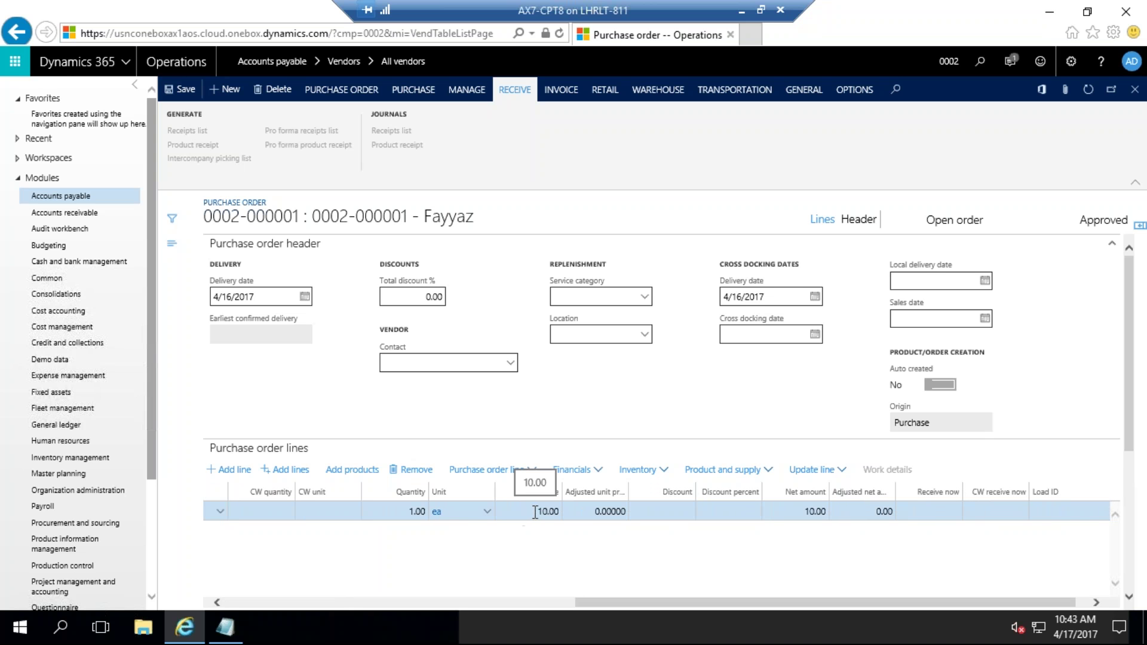
pyautogui.click(534, 513)
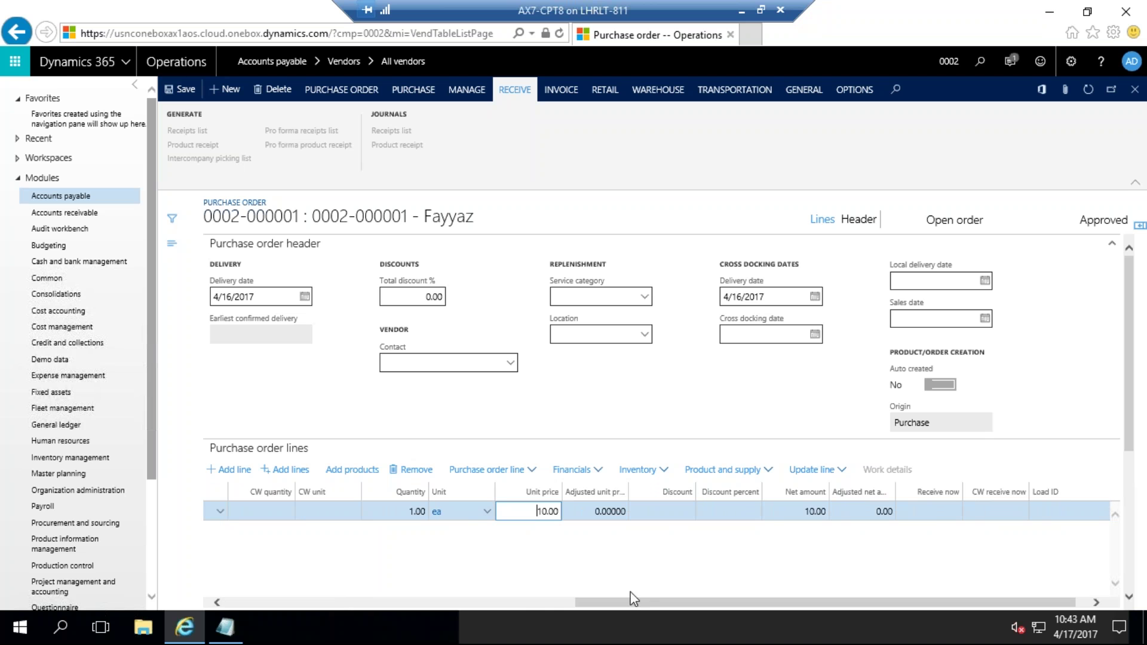
pyautogui.moveTo(525, 602); pyautogui.dragTo(167, 580)
pyautogui.click(179, 89)
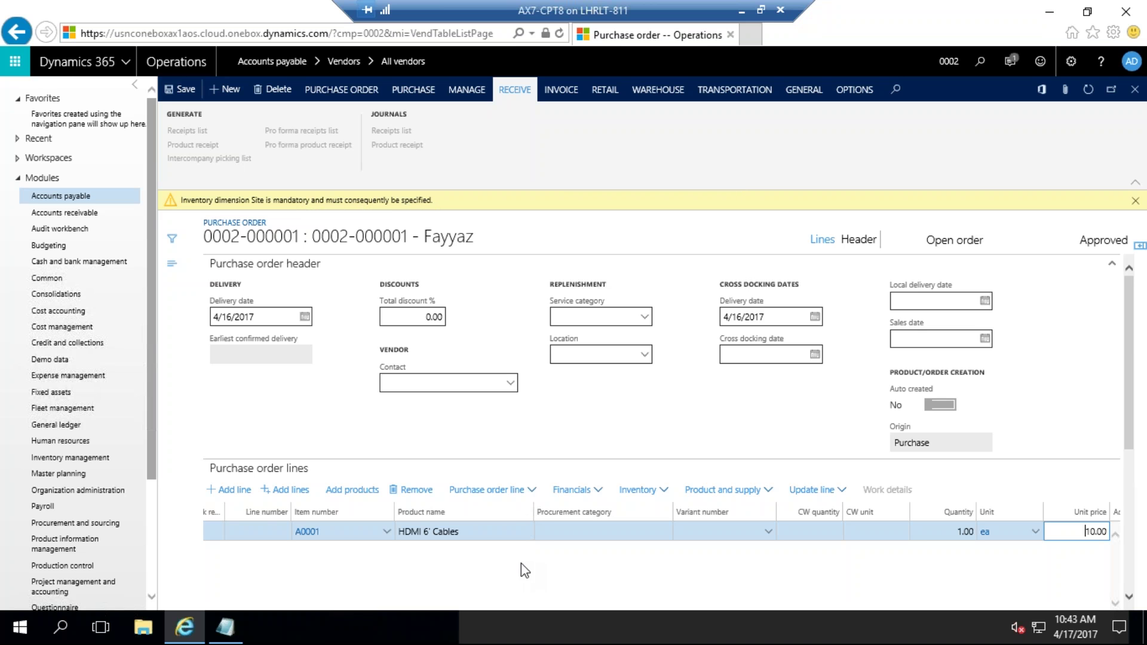
# Step: Display the Site and Warehouse storage dimensions on the purchase order lines
pyautogui.click(529, 490)
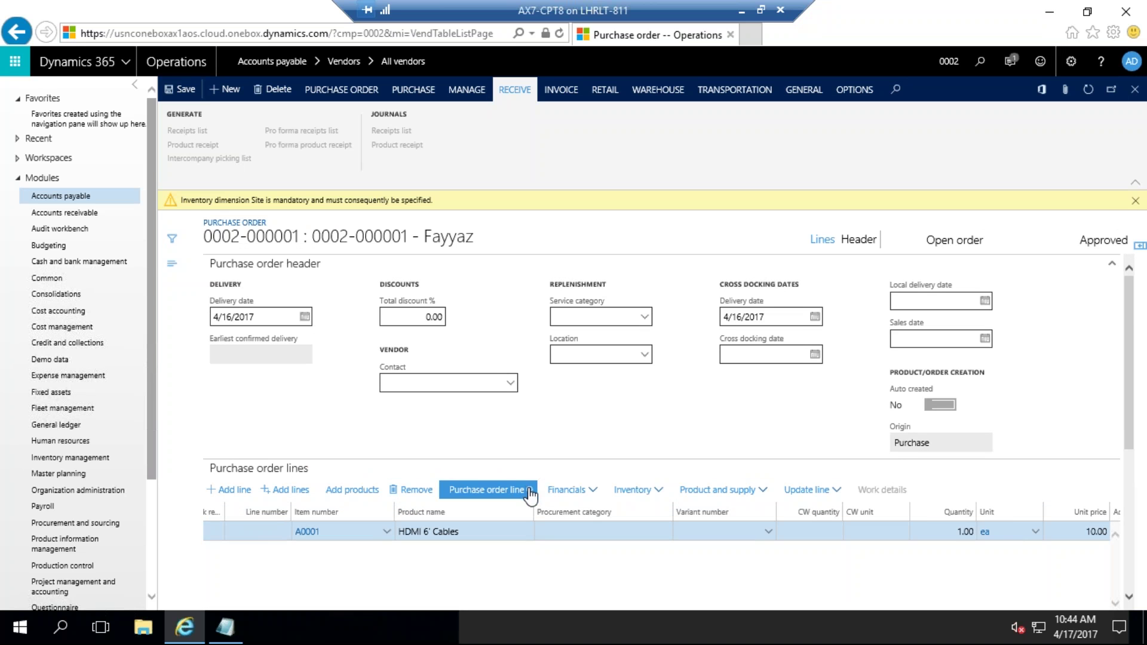
pyautogui.click(530, 492)
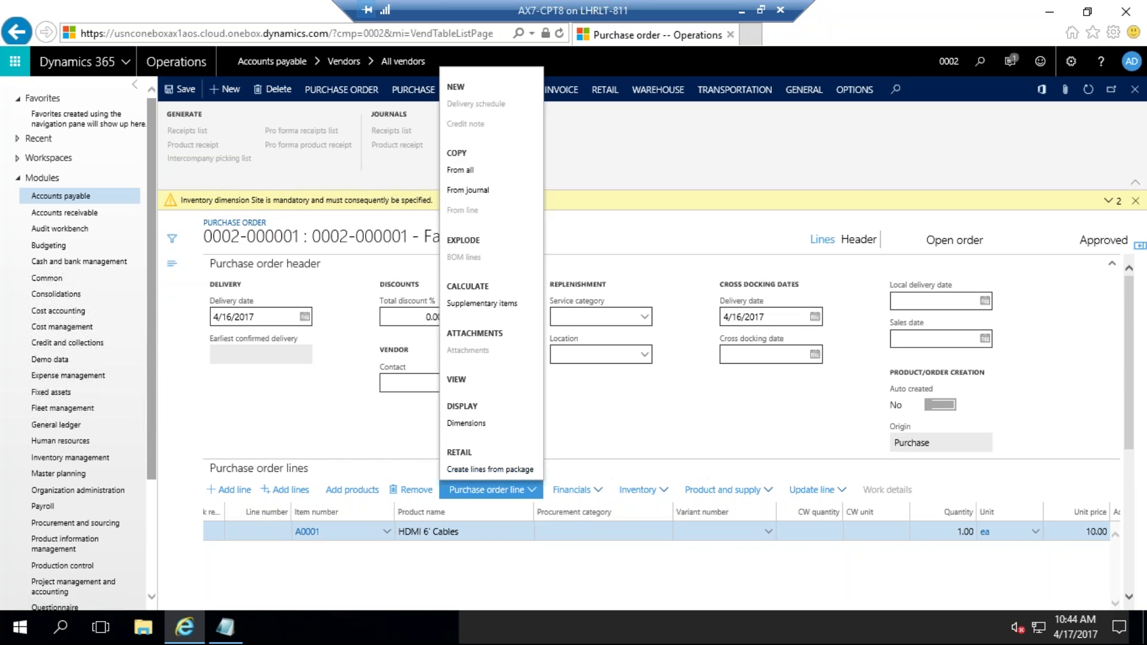
pyautogui.click(466, 423)
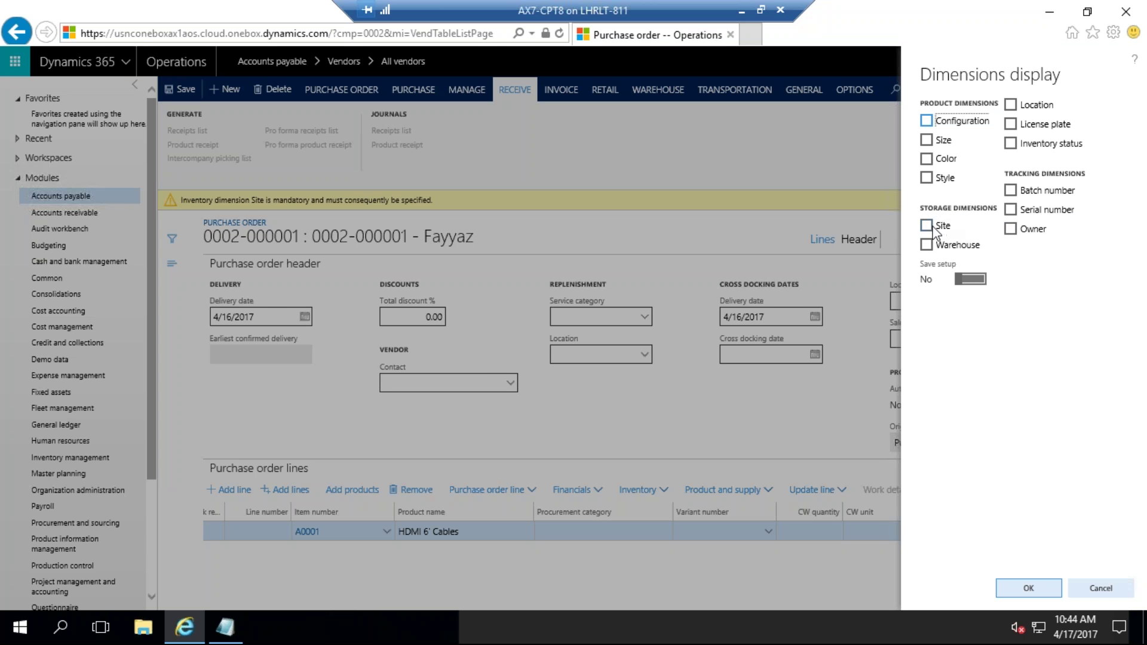
pyautogui.click(926, 245)
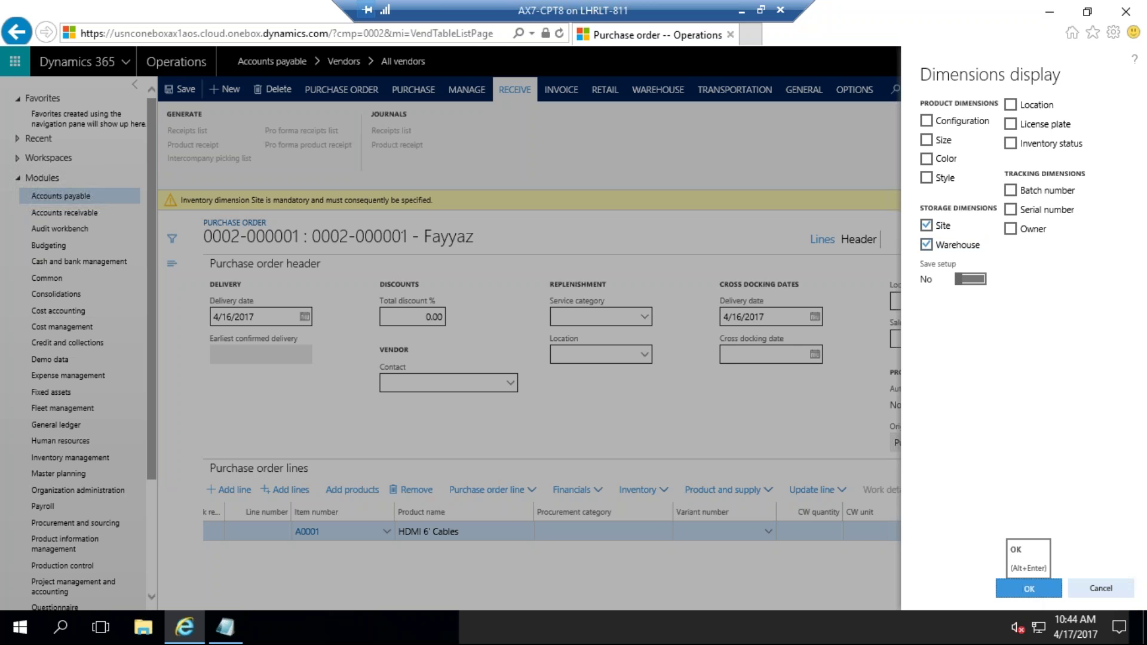
pyautogui.click(1025, 590)
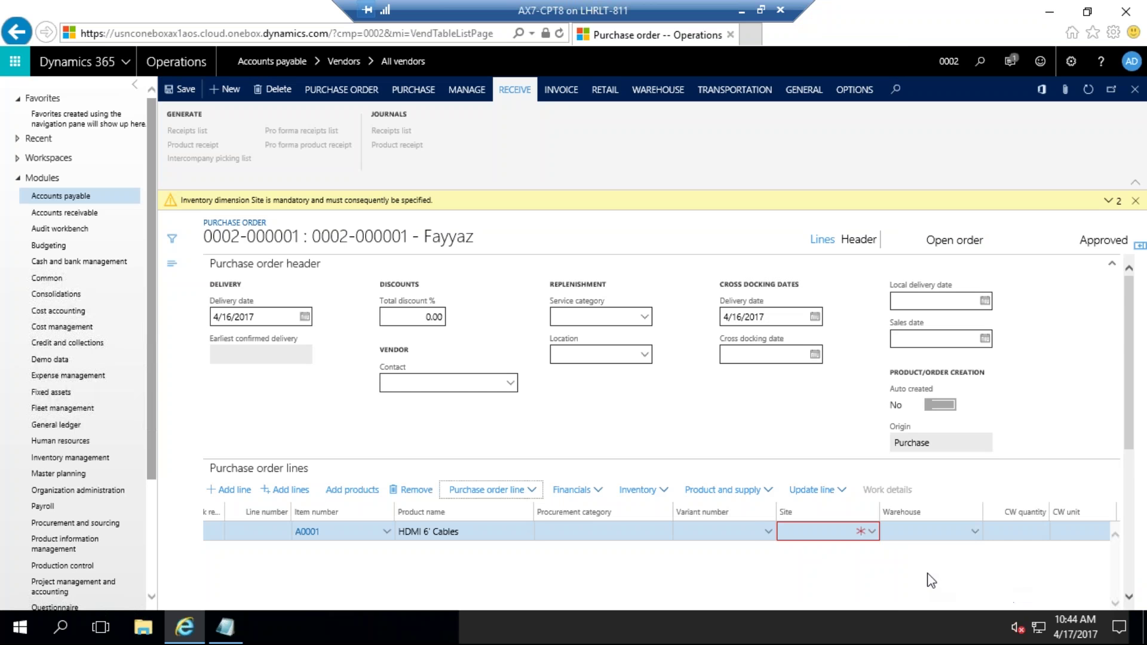
# Step: Set site 1 and warehouse 1 on the A0001 line, save the order and dismiss the notification
pyautogui.click(830, 532)
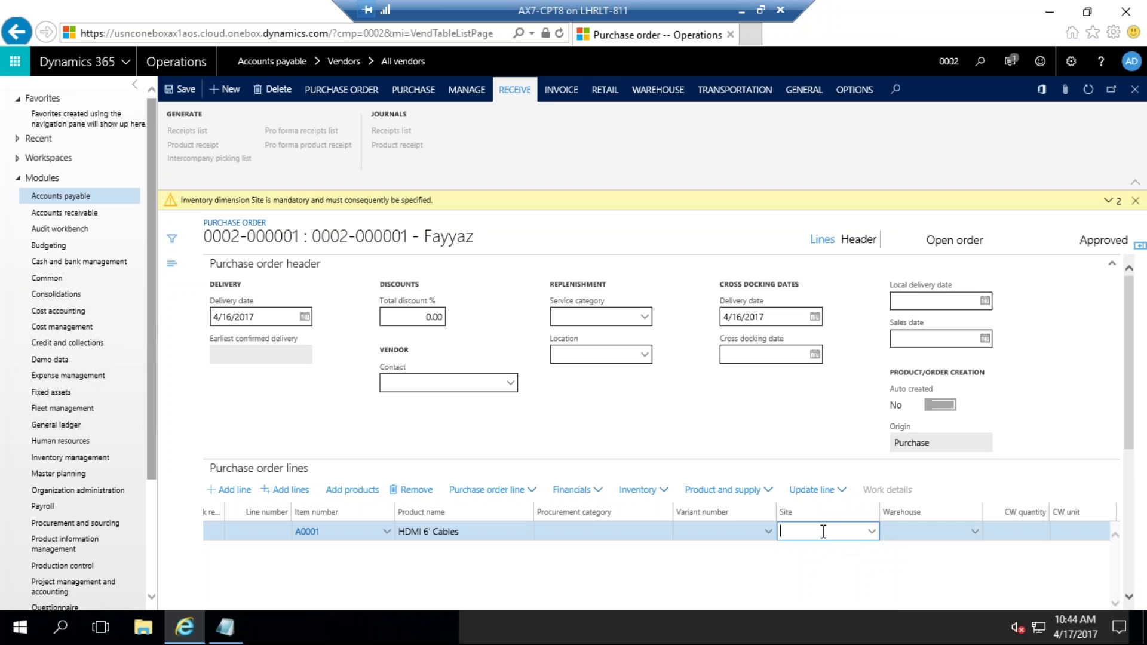
pyautogui.write('1')
pyautogui.click(912, 530)
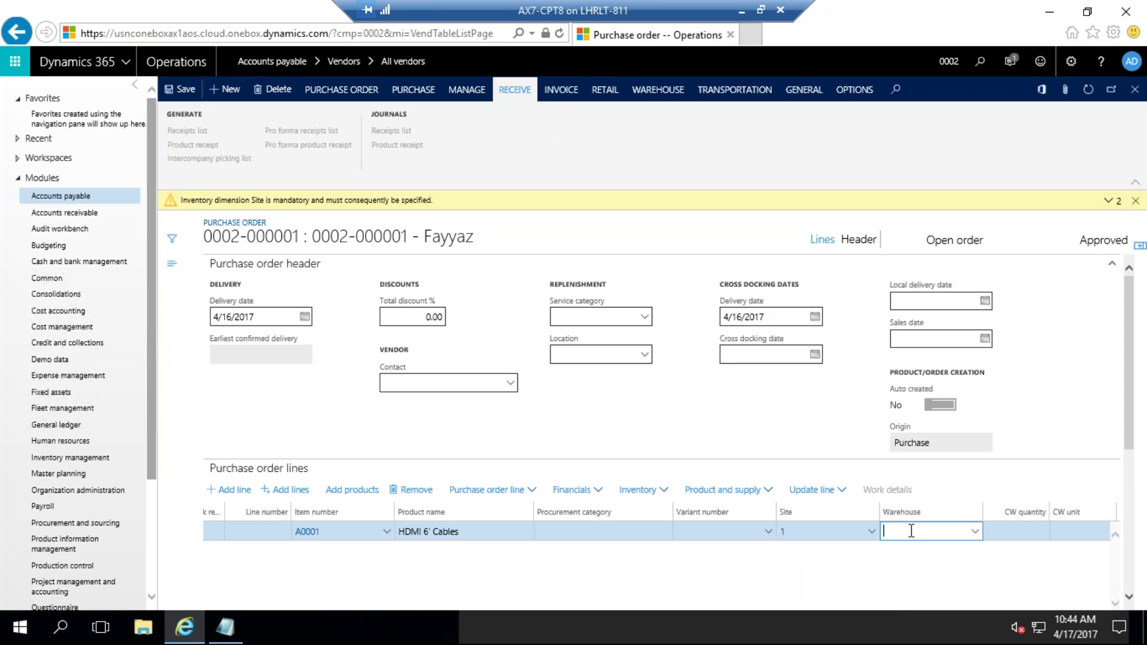
pyautogui.write('1')
pyautogui.click(182, 89)
pyautogui.press('Tab')
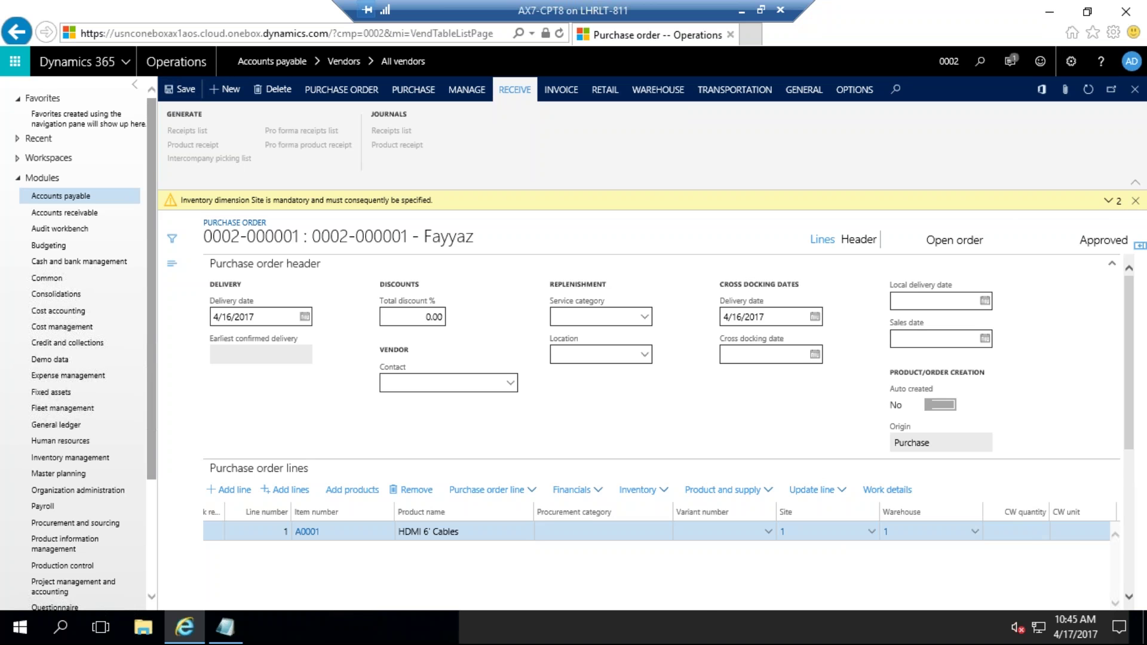
pyautogui.click(1136, 200)
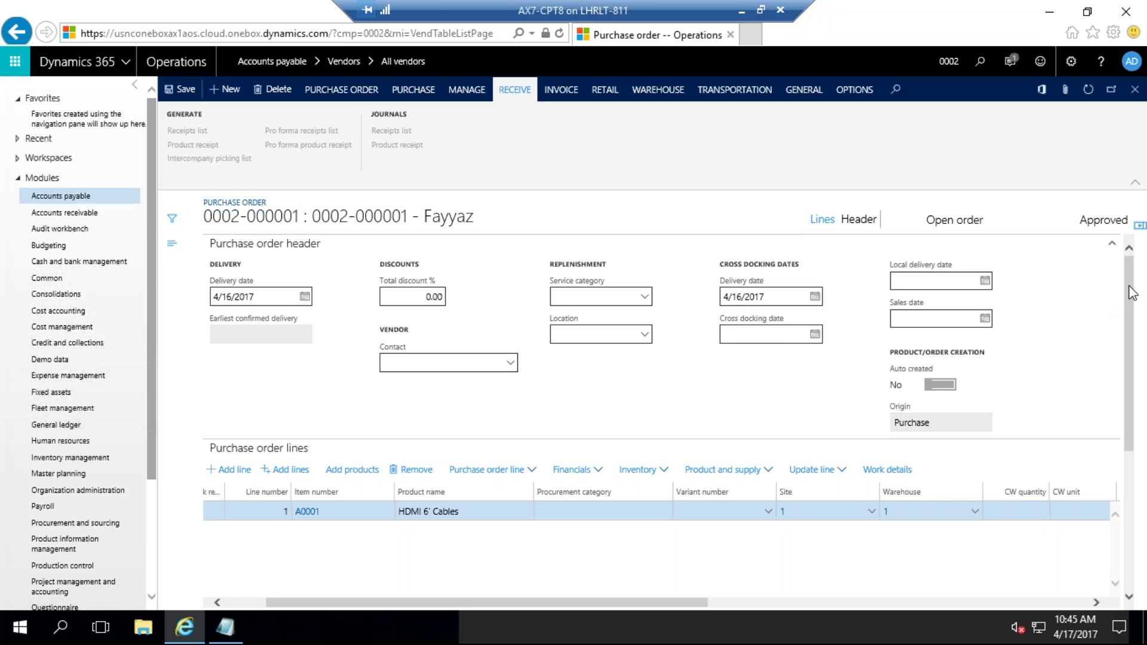
# Step: Look through the purchase order's purchase actions and the setup, address and product details of the A0001 line
pyautogui.scroll(-1, 1133, 294)
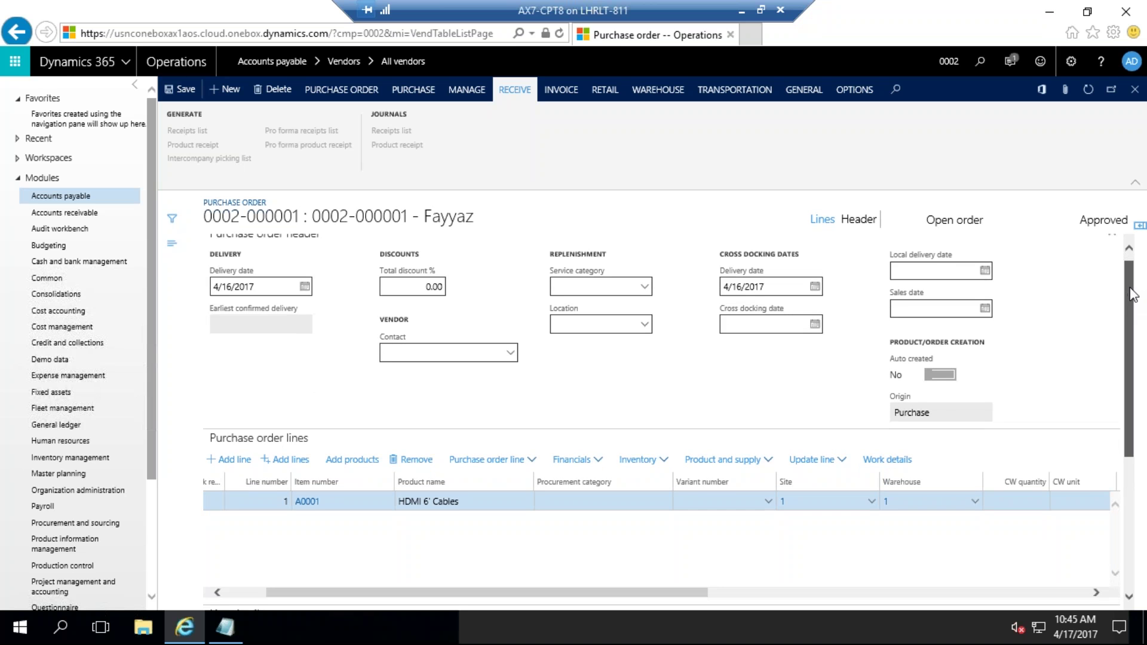
pyautogui.moveTo(1133, 294); pyautogui.dragTo(1089, 230)
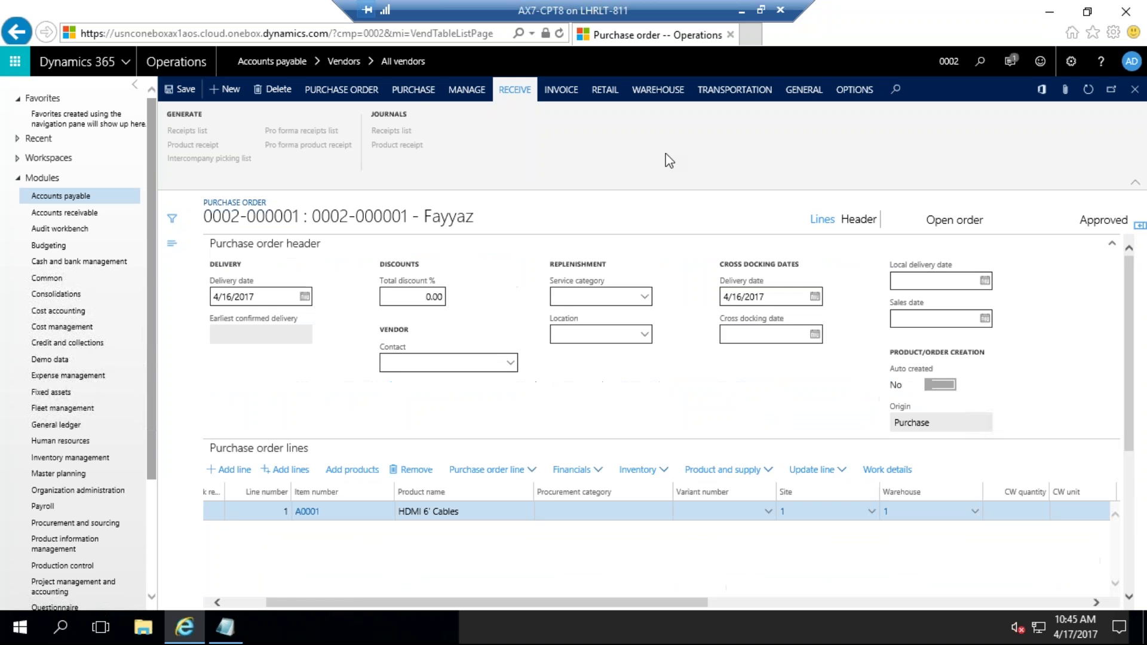
pyautogui.click(411, 95)
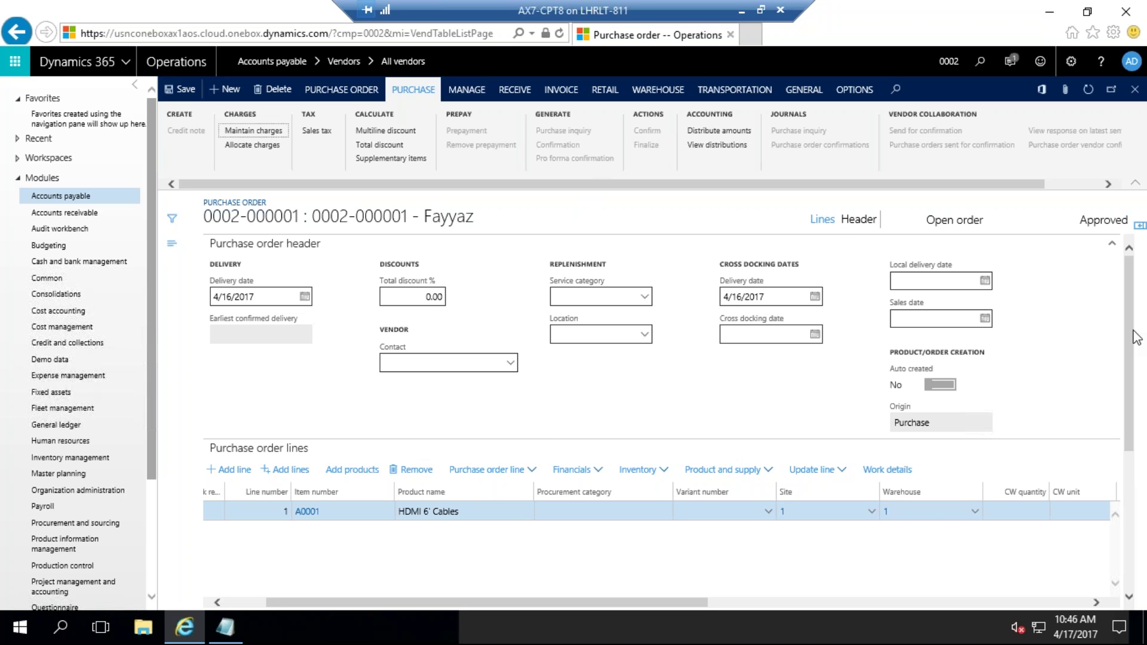
pyautogui.moveTo(1131, 332); pyautogui.dragTo(1135, 539)
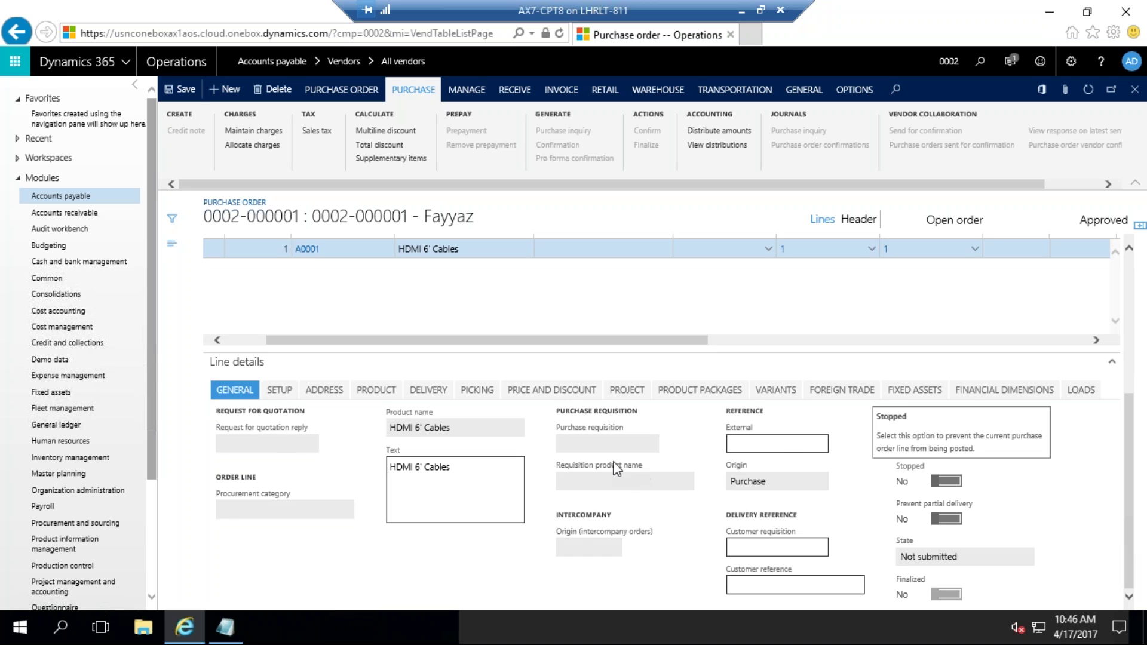
pyautogui.click(278, 395)
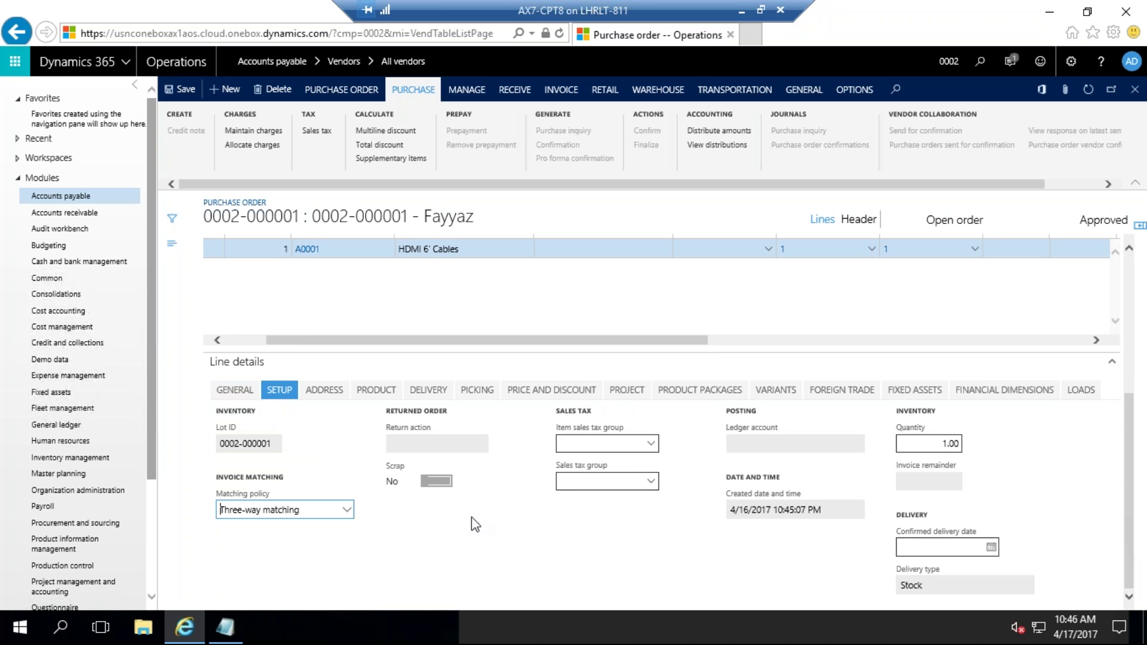
pyautogui.click(320, 395)
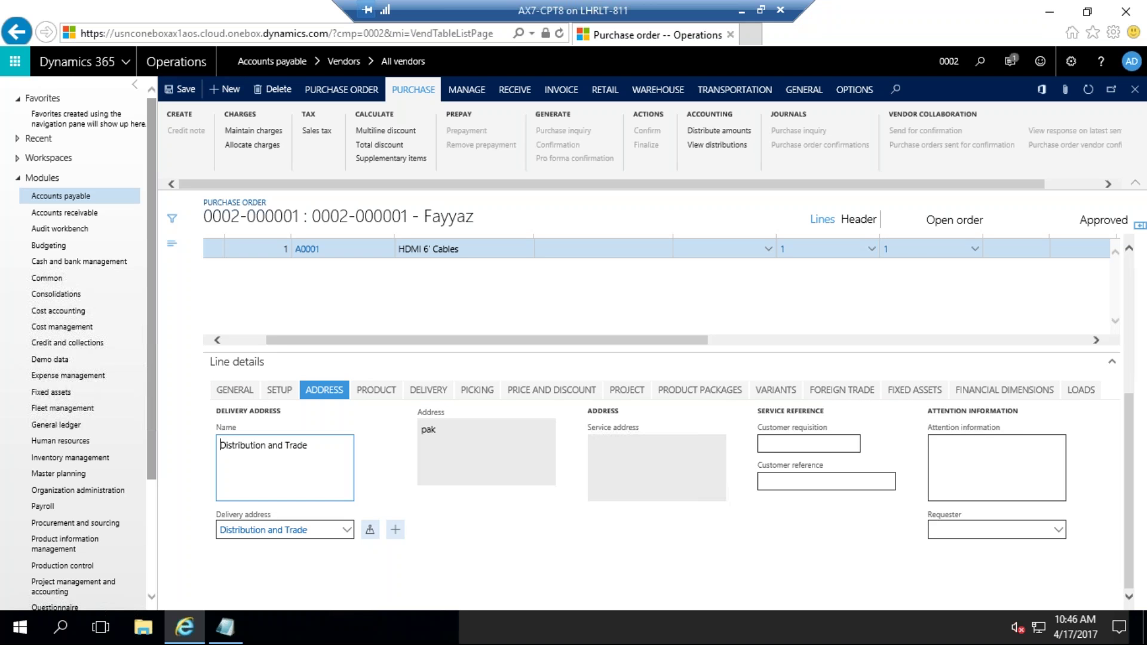
pyautogui.click(377, 394)
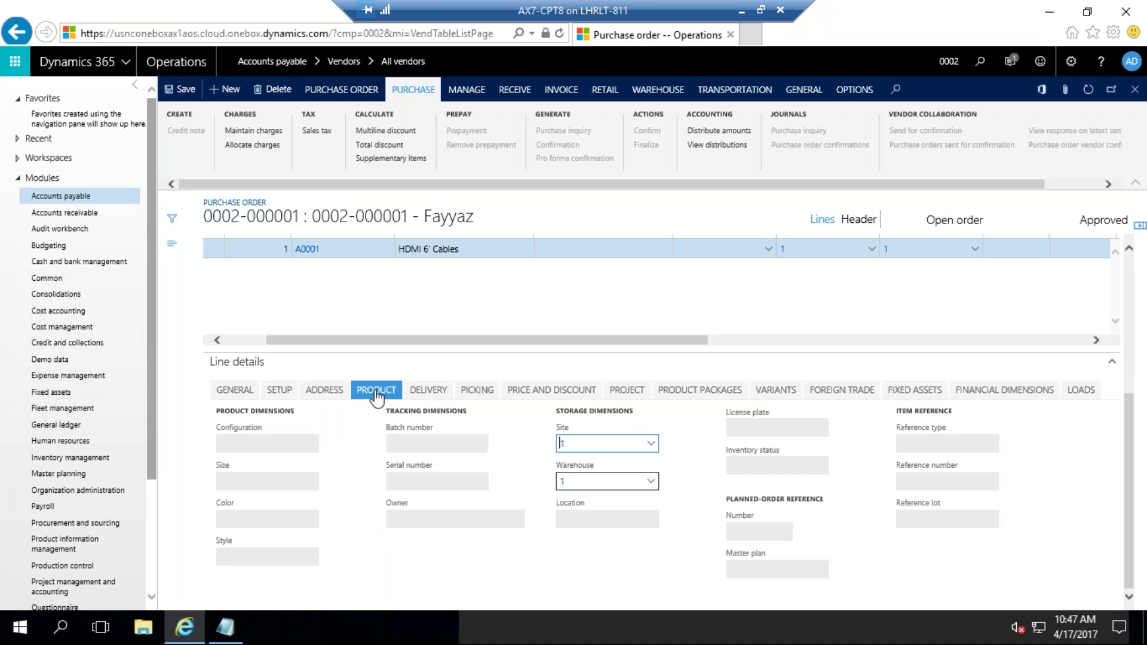
pyautogui.scroll(2, 376, 418)
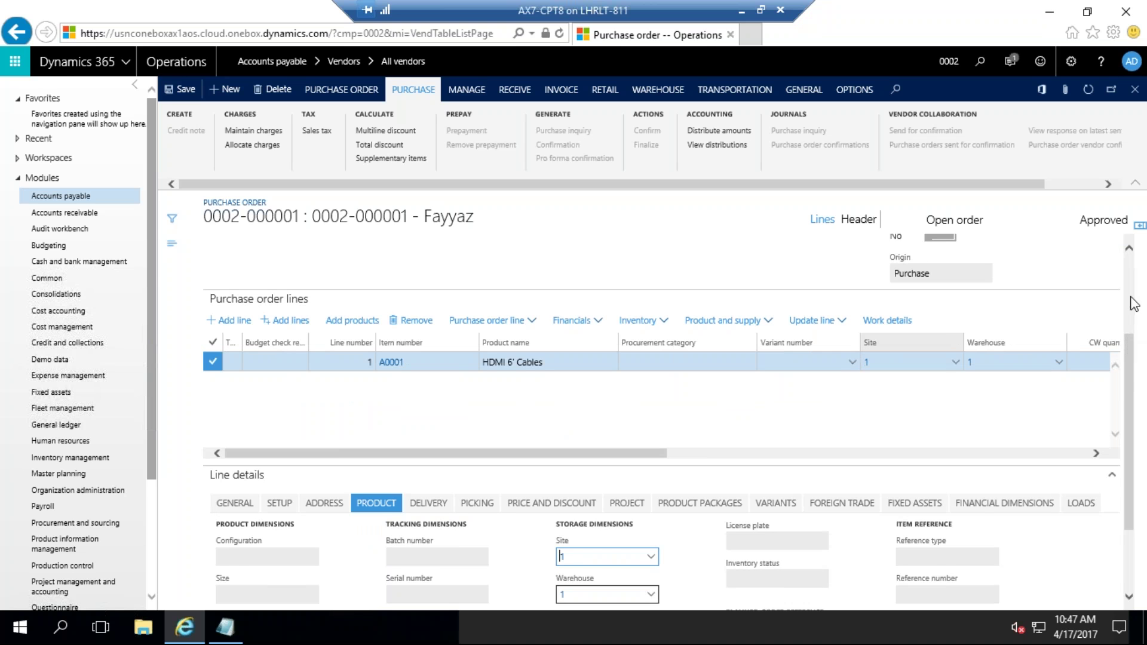
pyautogui.scroll(3, 1134, 305)
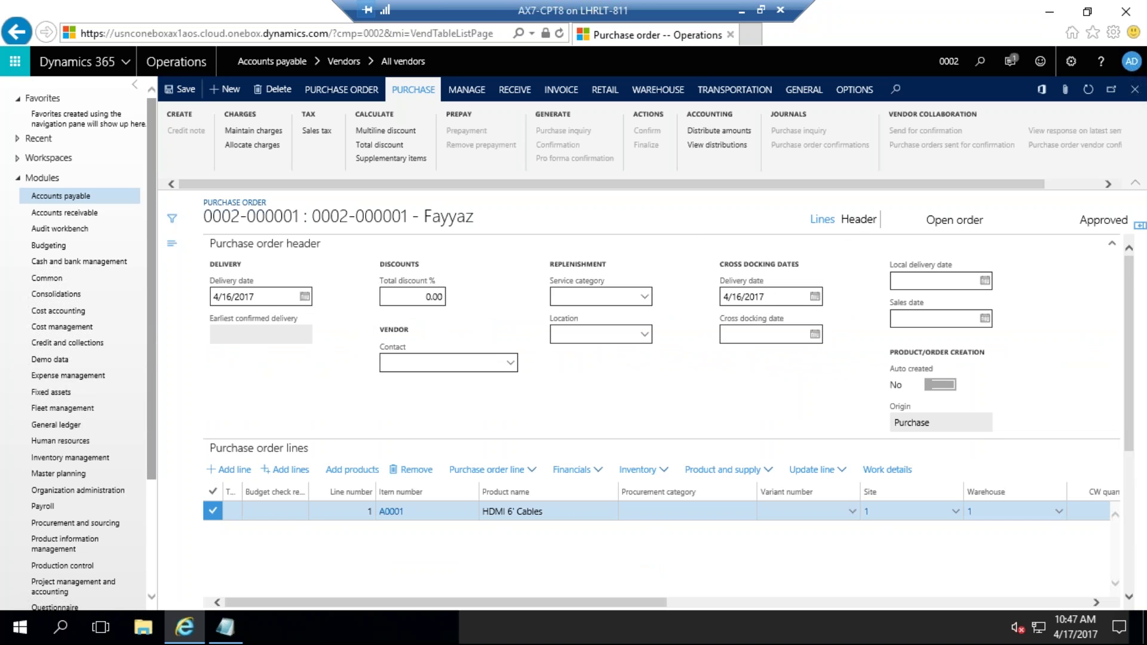
# Step: Change the purchase type to Purchase order in the order header and save it
pyautogui.click(851, 222)
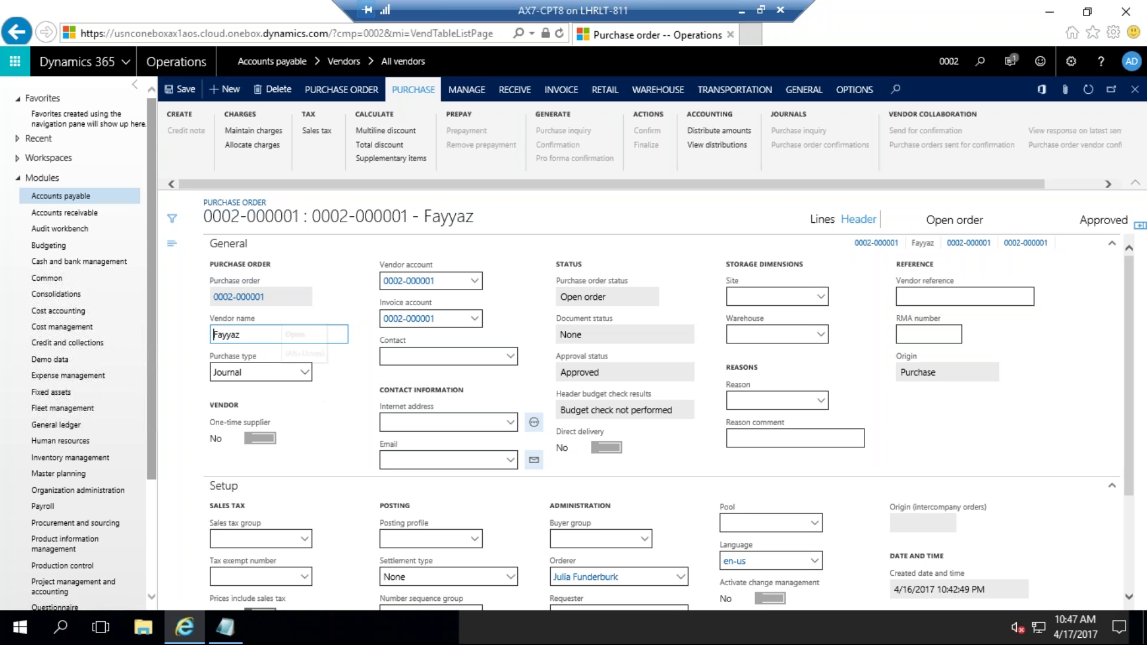
pyautogui.click(304, 374)
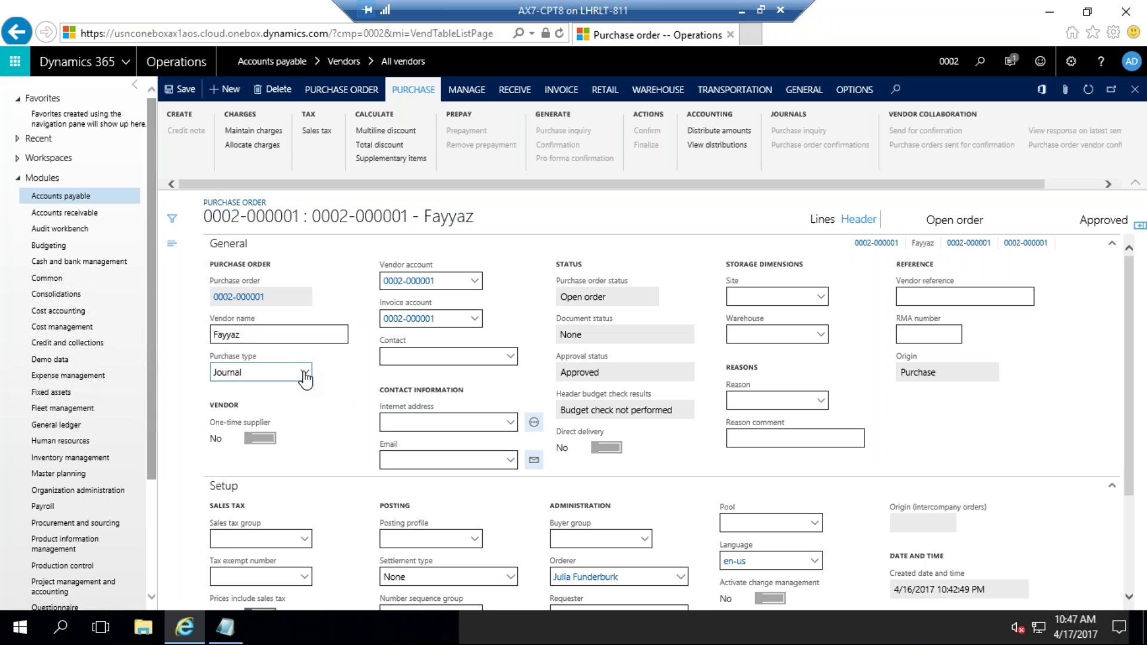
pyautogui.click(305, 374)
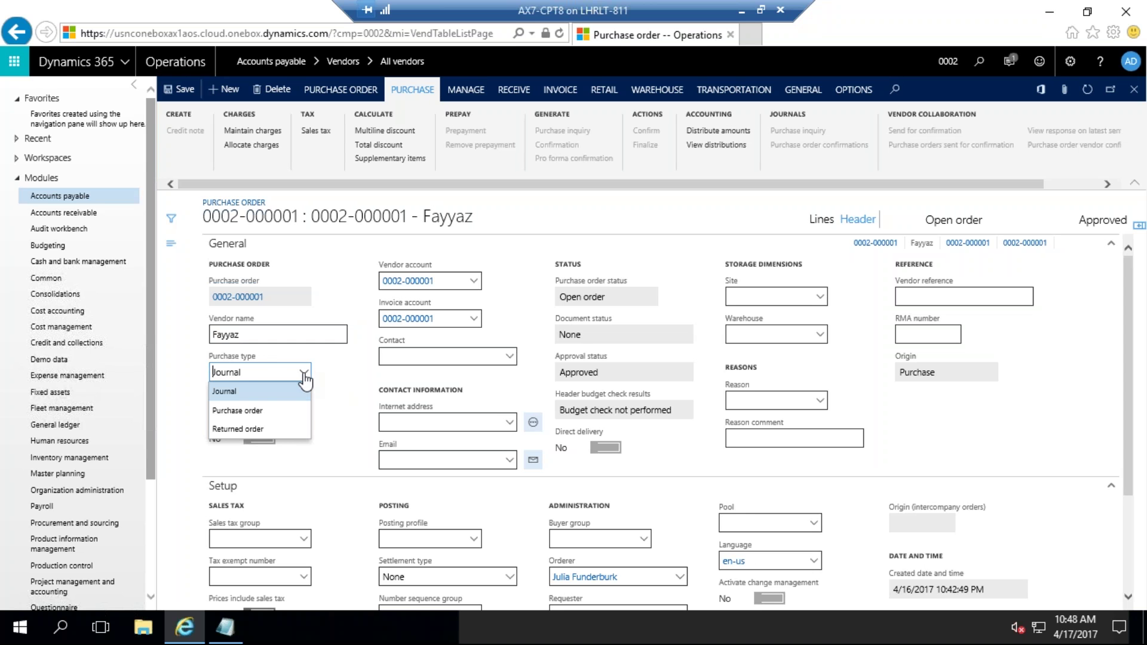
pyautogui.click(262, 412)
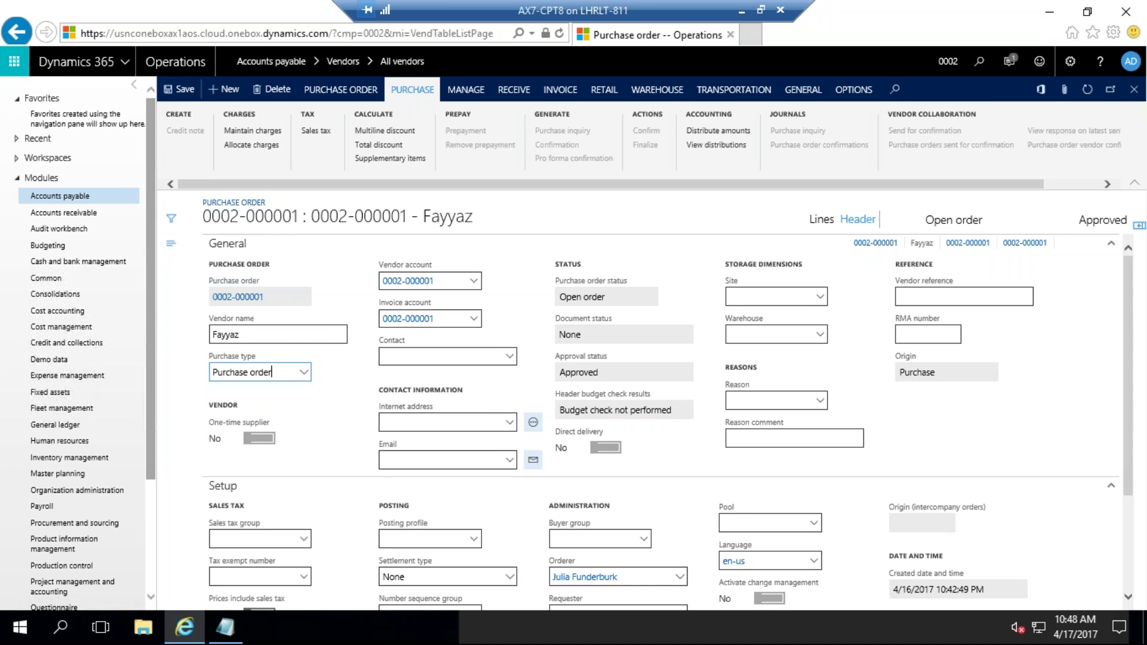
pyautogui.click(185, 95)
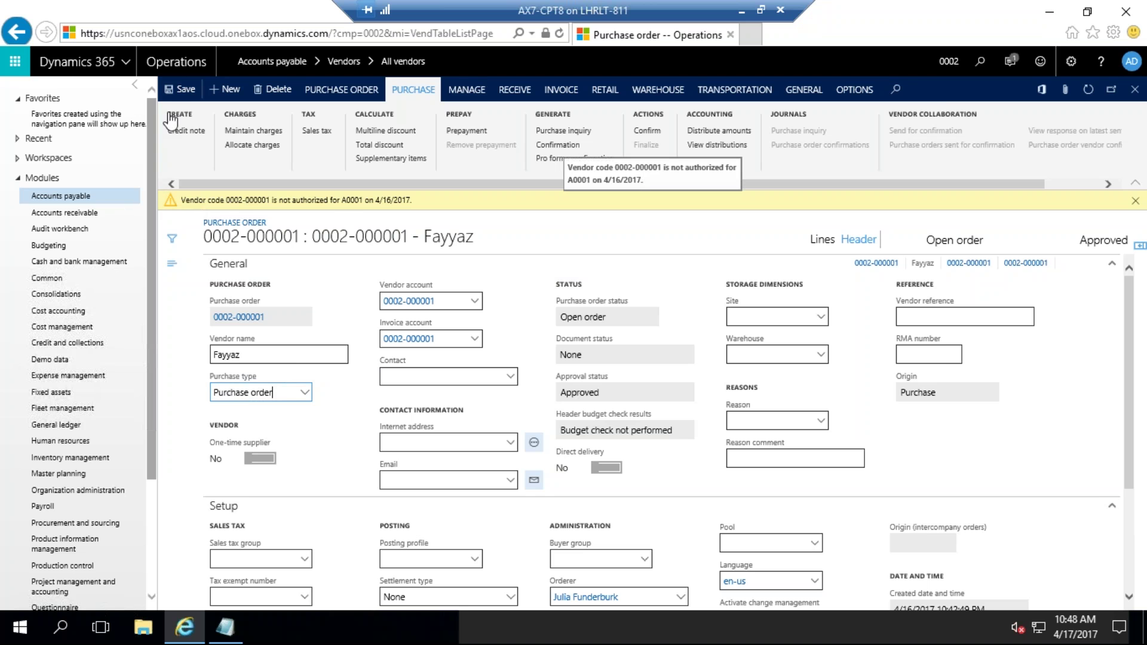
# Step: Check the Accounts payable parameters, and set the default purchase type to Purchase order in the Procurement and sourcing parameters
pyautogui.click(68, 198)
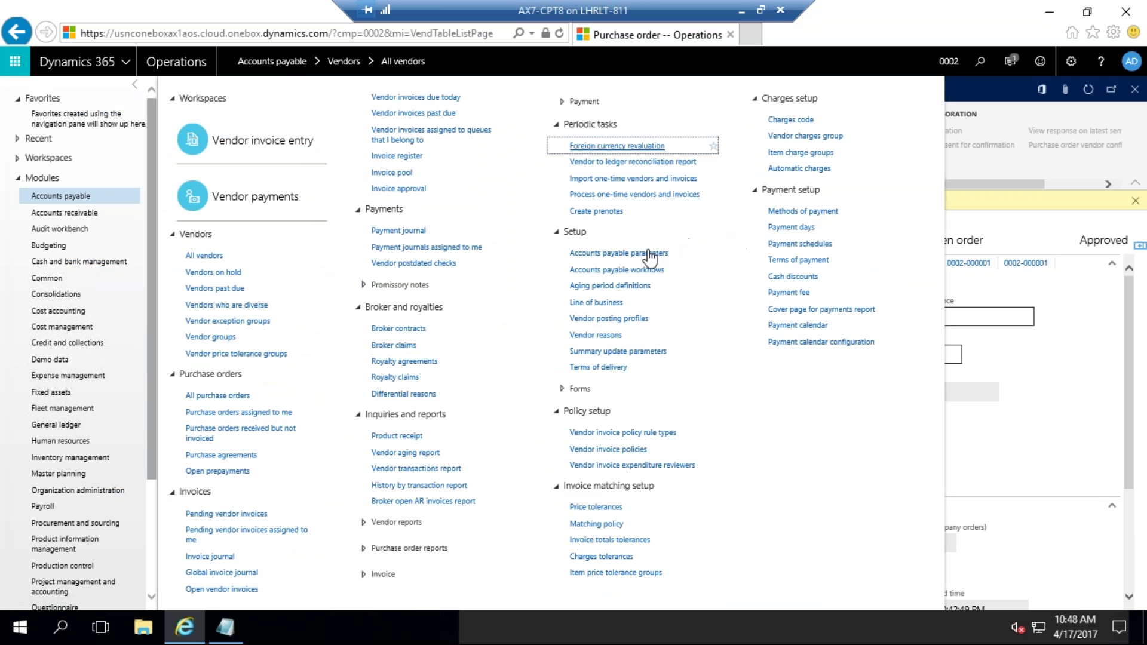
pyautogui.click(639, 254)
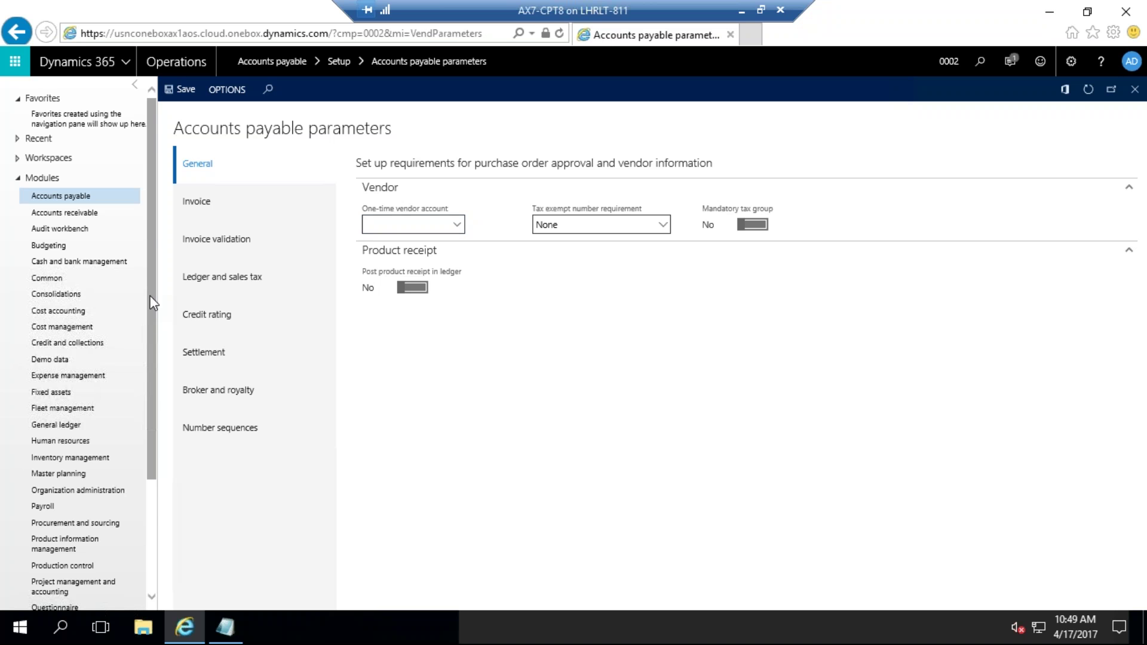
pyautogui.scroll(-3, 152, 361)
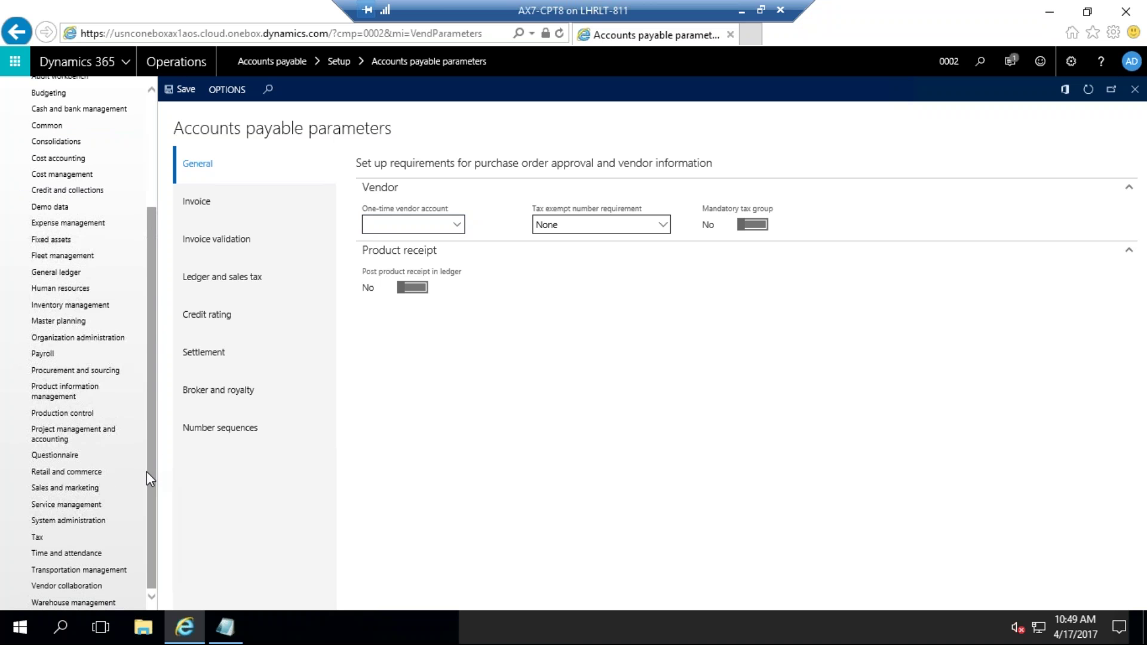
pyautogui.click(79, 374)
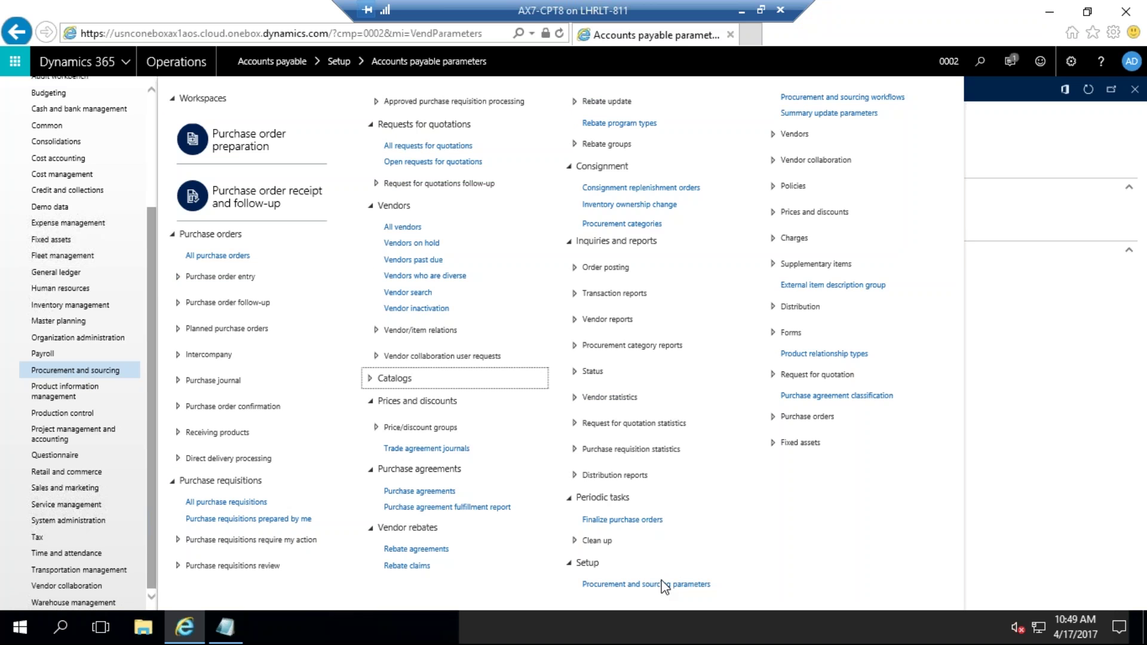
pyautogui.click(643, 585)
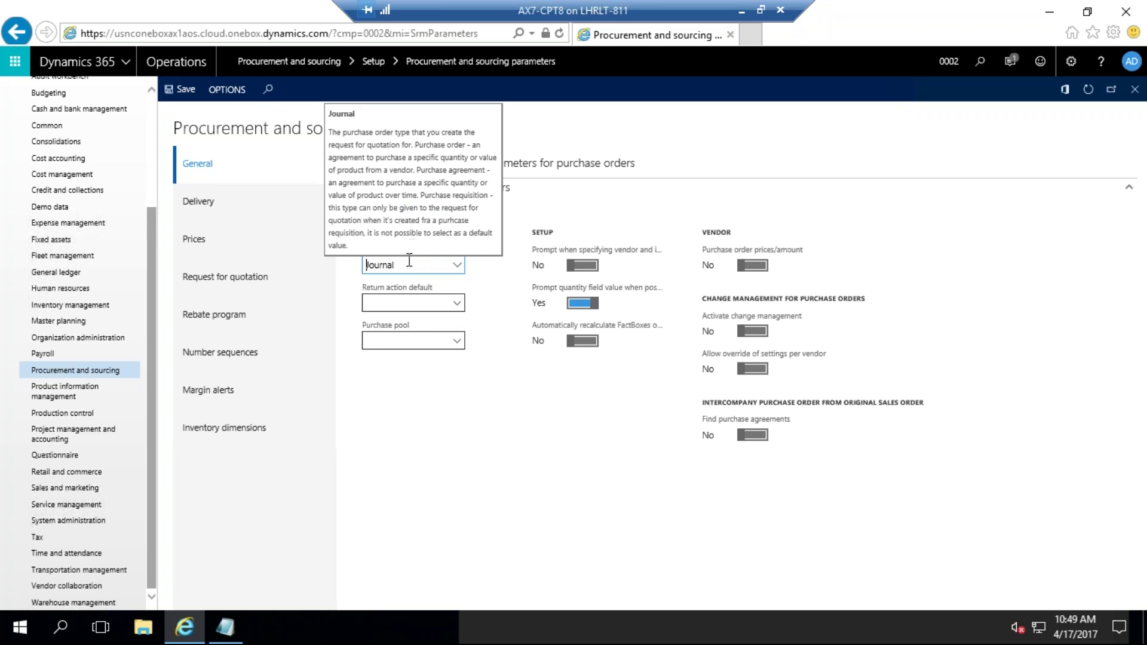
pyautogui.click(459, 265)
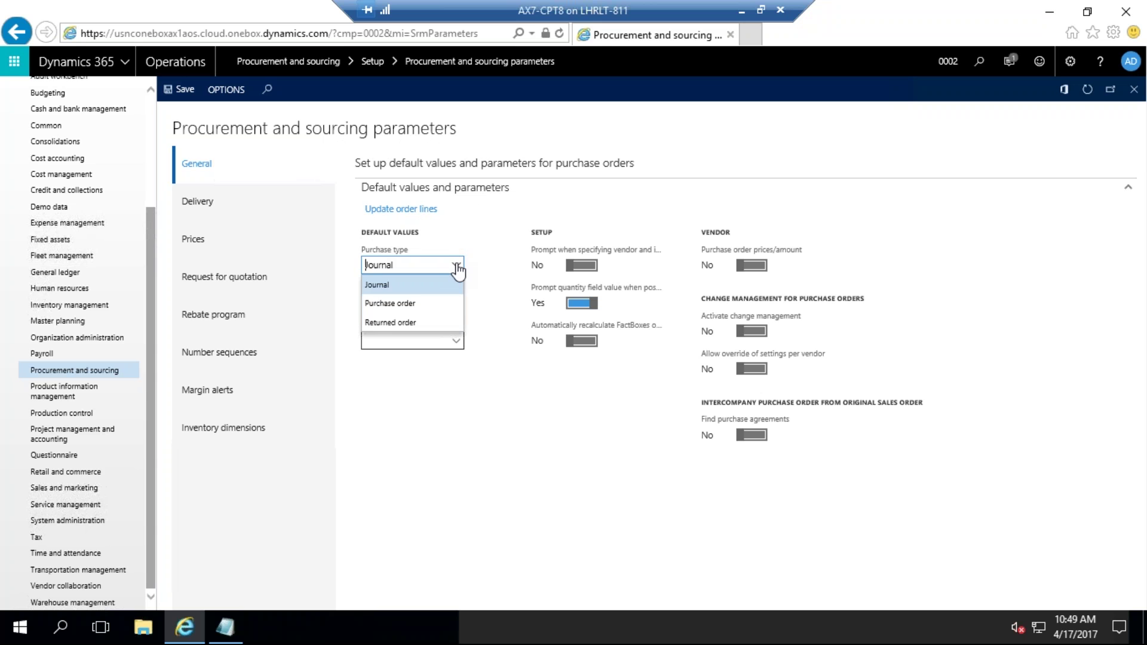
pyautogui.click(418, 303)
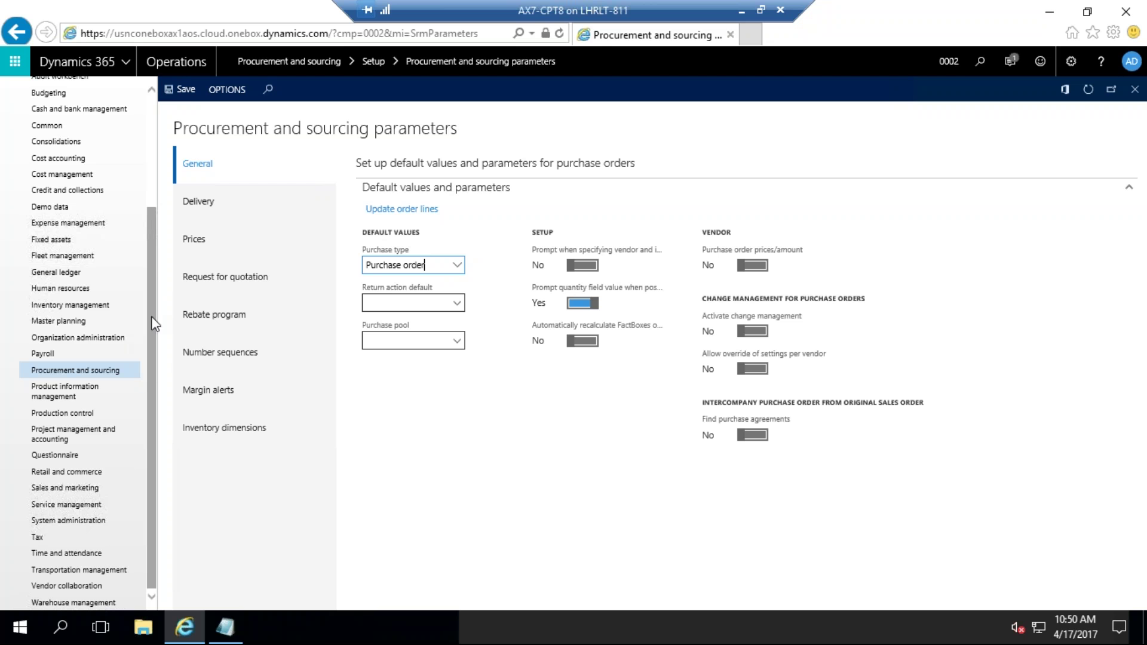
# Step: Look through the Product information management parameters and the Inventory and warehouse management parameters
pyautogui.click(71, 307)
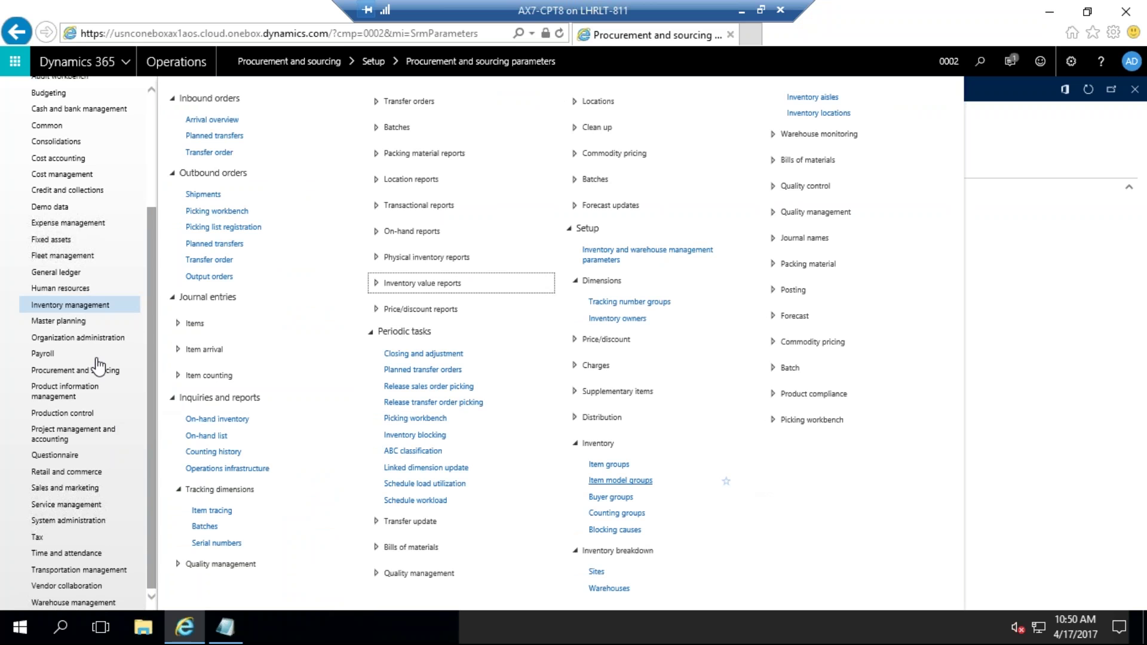
pyautogui.click(60, 396)
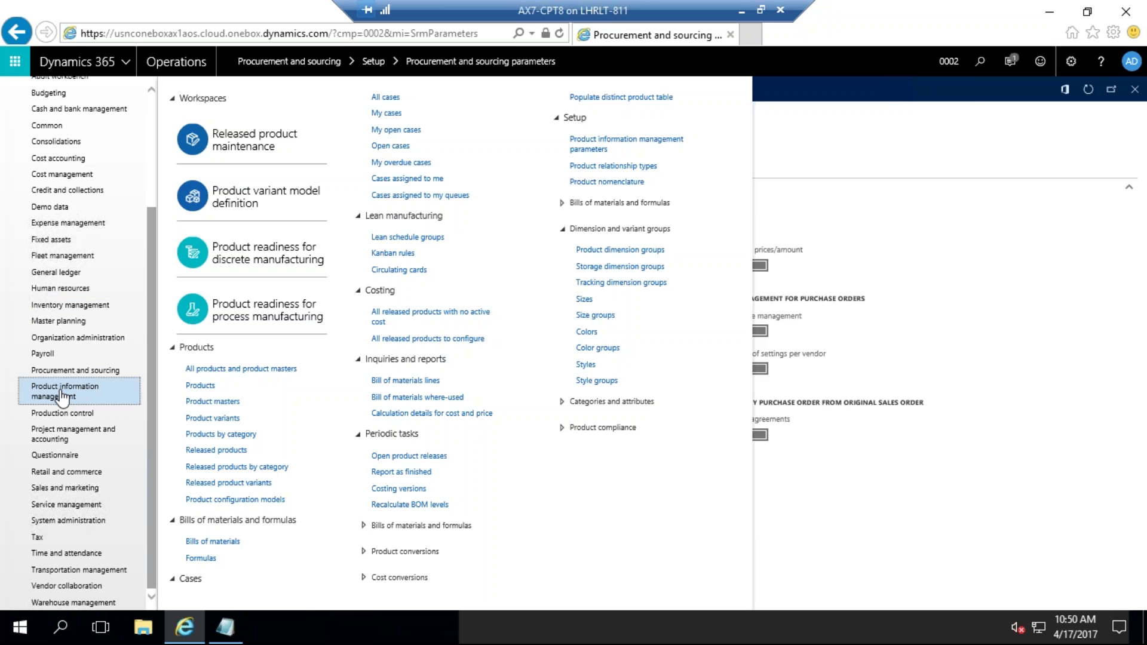
pyautogui.click(62, 397)
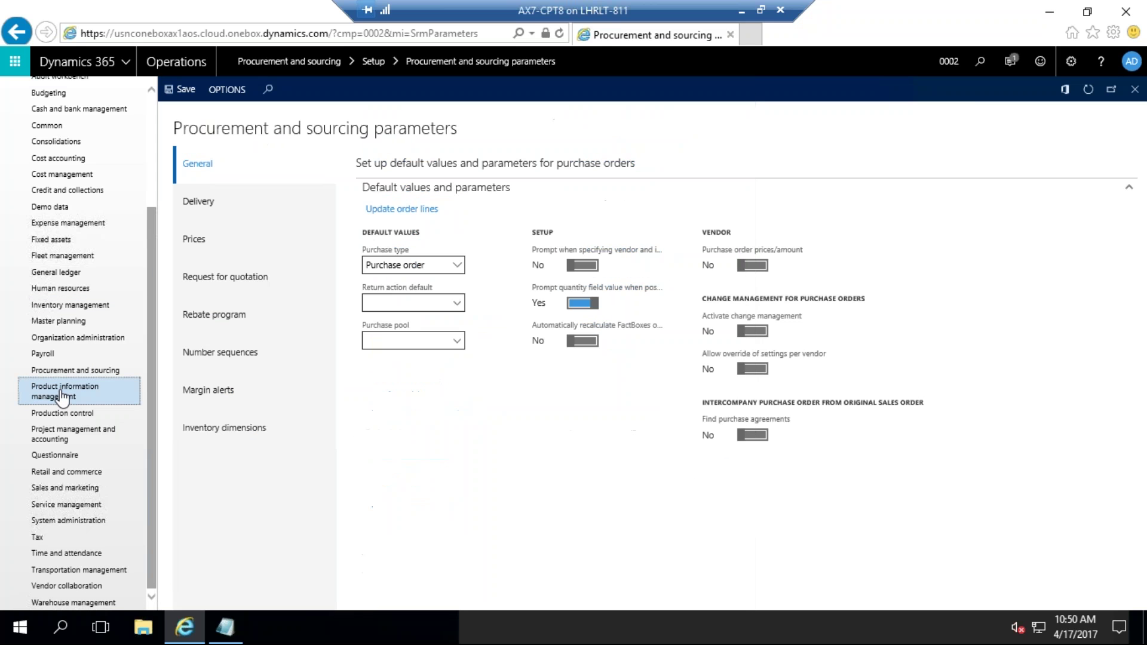
pyautogui.click(63, 397)
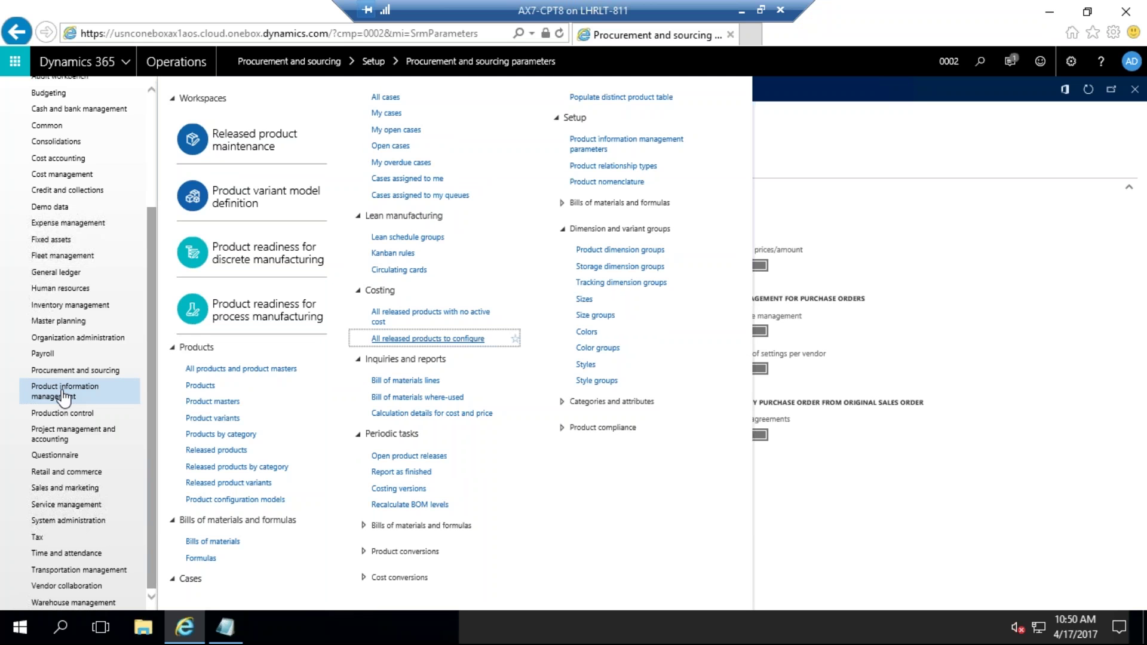
pyautogui.click(585, 144)
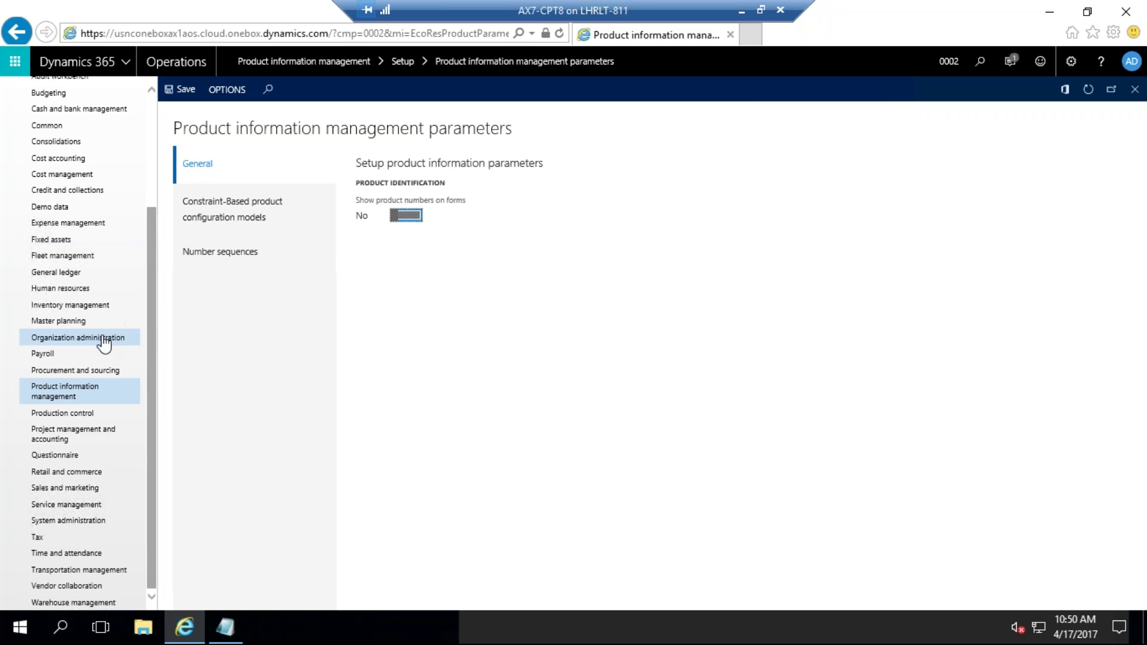
pyautogui.click(89, 306)
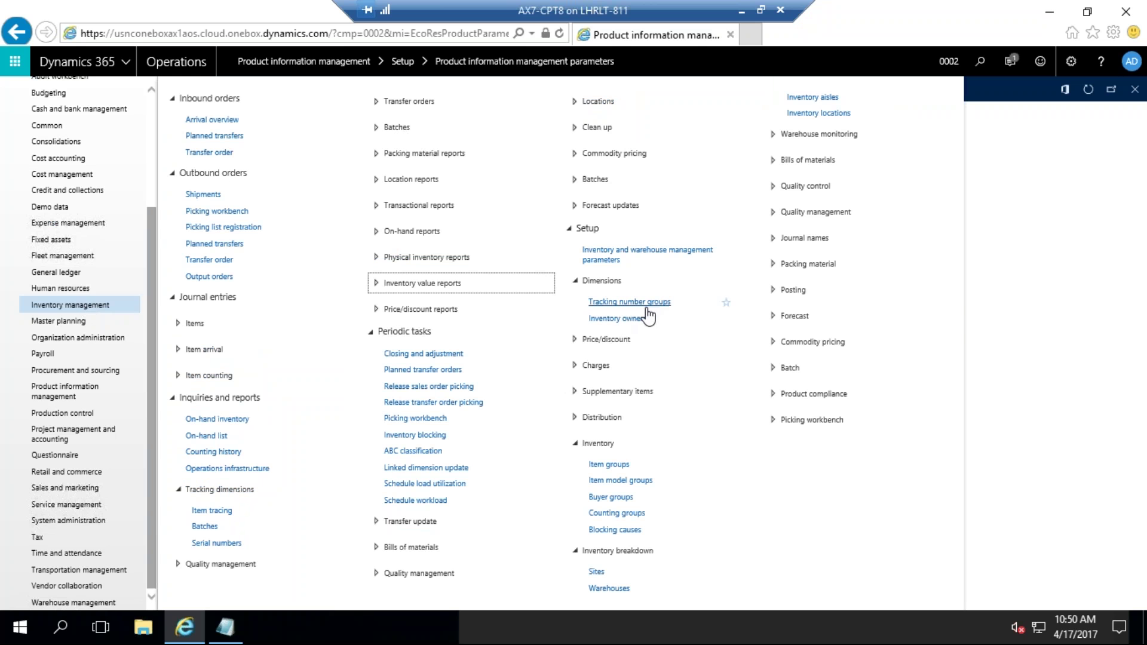
pyautogui.click(608, 257)
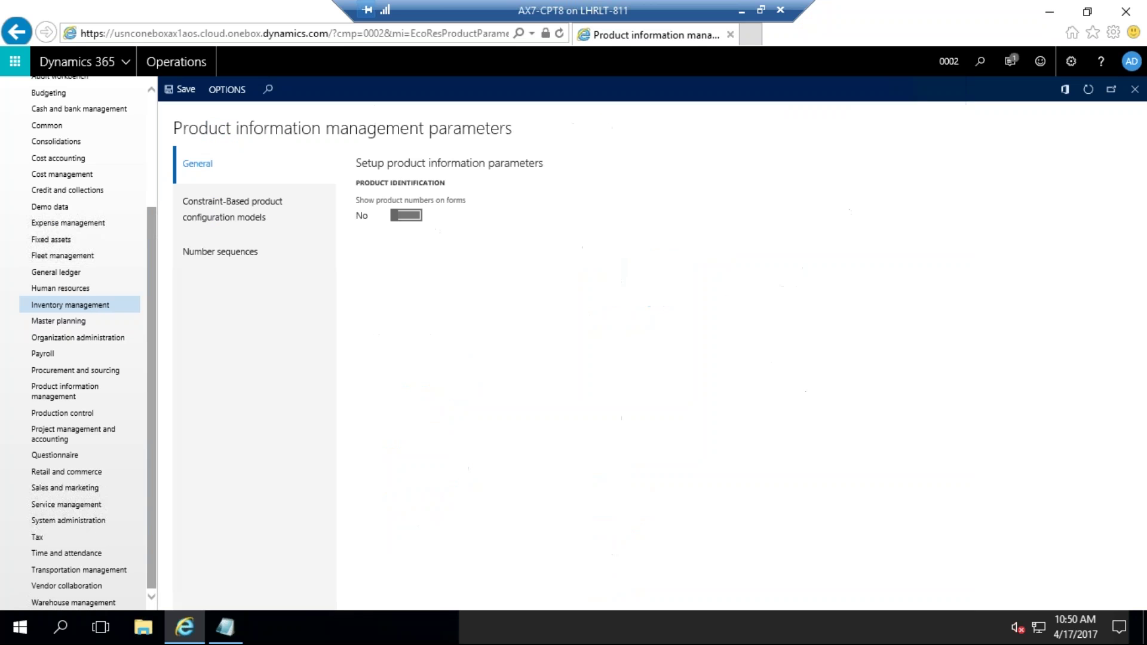
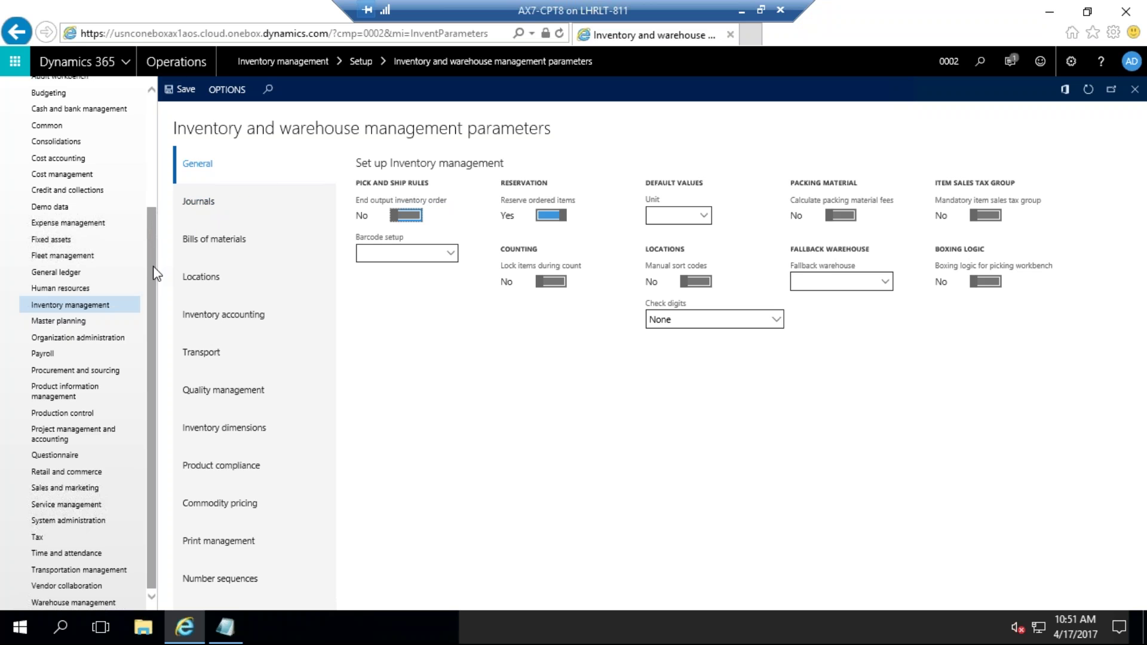
# Step: Open released product A0001 in Product information management for editing
pyautogui.moveTo(155, 246)
pyautogui.mouseDown()
pyautogui.moveTo(148, 178)
pyautogui.moveTo(153, 247)
pyautogui.mouseUp()
pyautogui.click(53, 393)
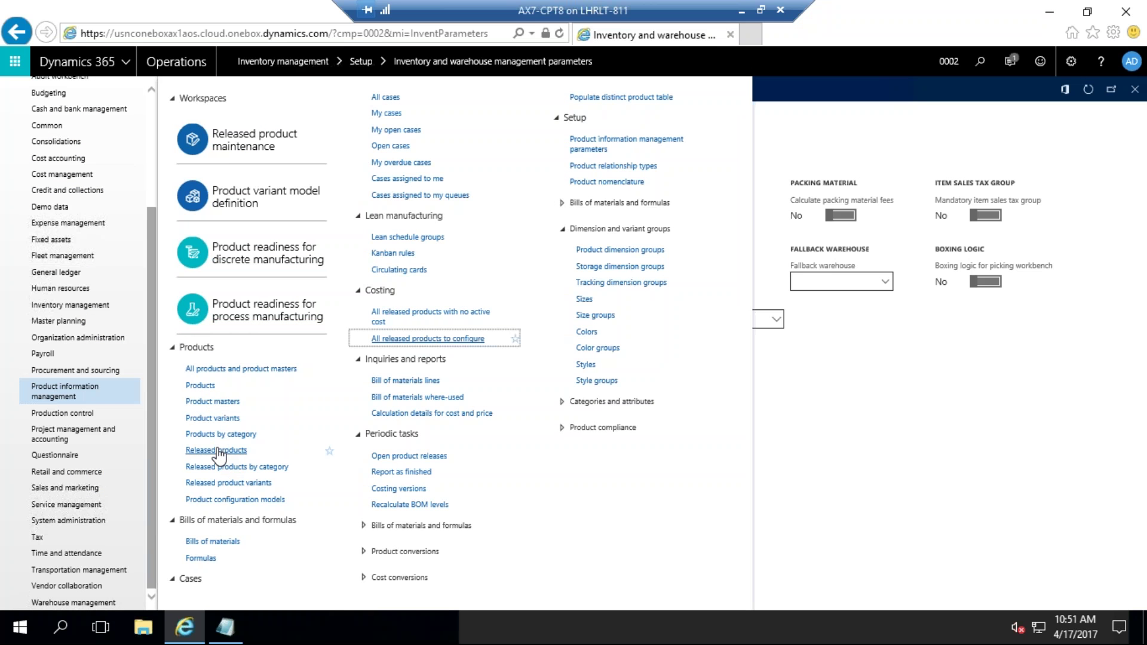
pyautogui.click(219, 451)
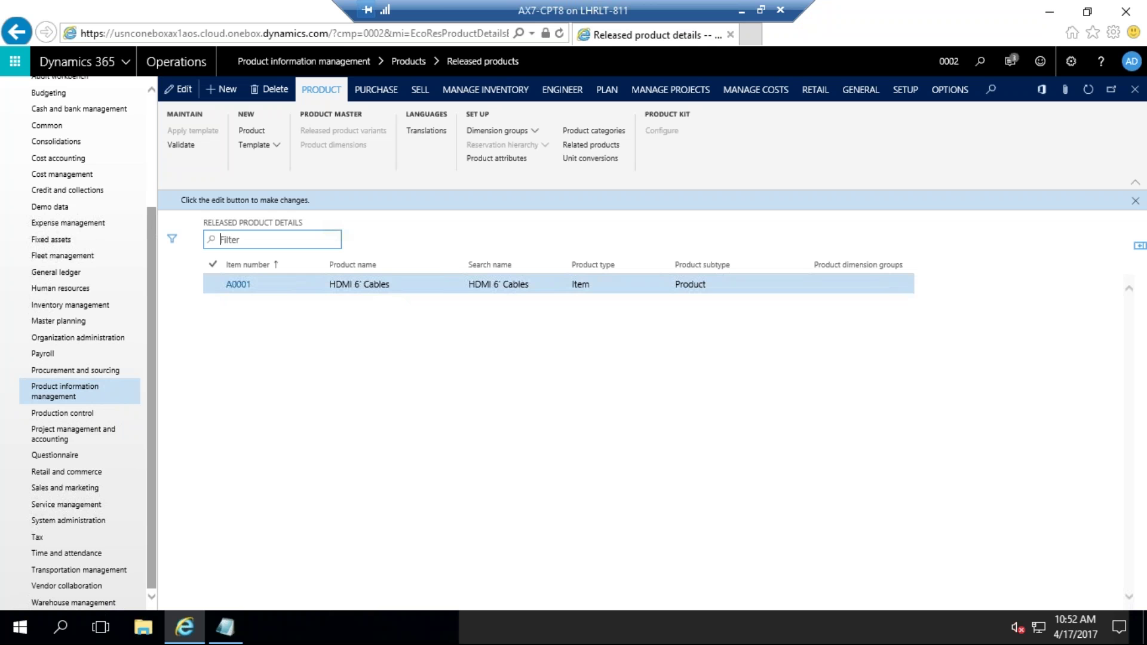
pyautogui.click(242, 285)
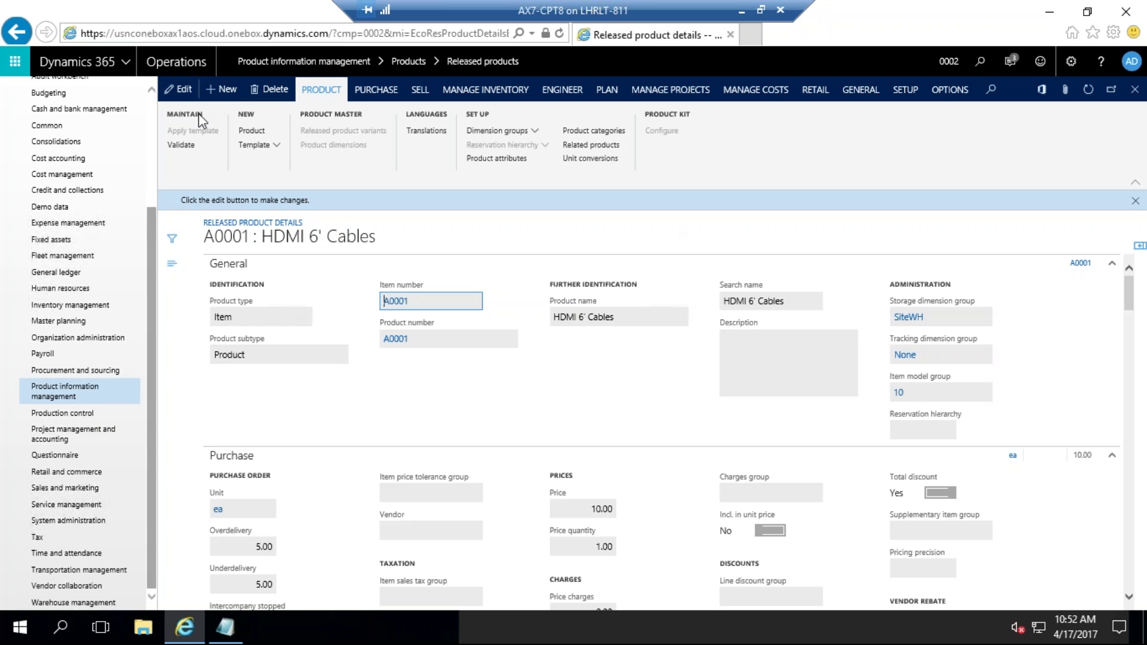
pyautogui.click(186, 91)
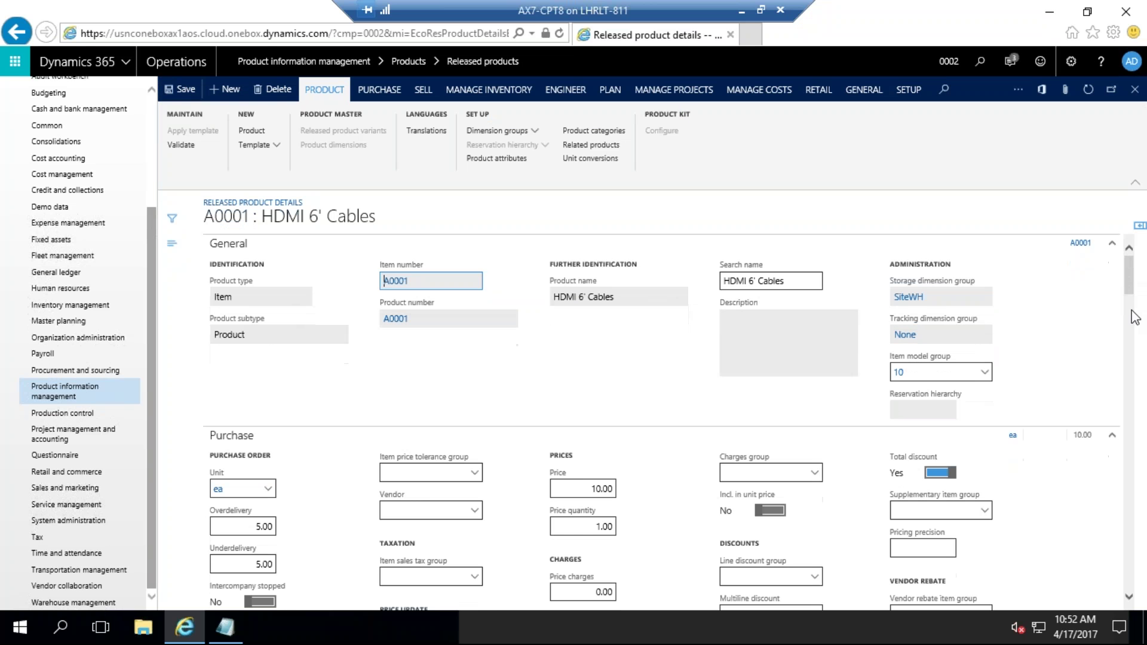
# Step: Set the product's approved vendor check method to No check in its purchase details and save the product
pyautogui.click(1128, 357)
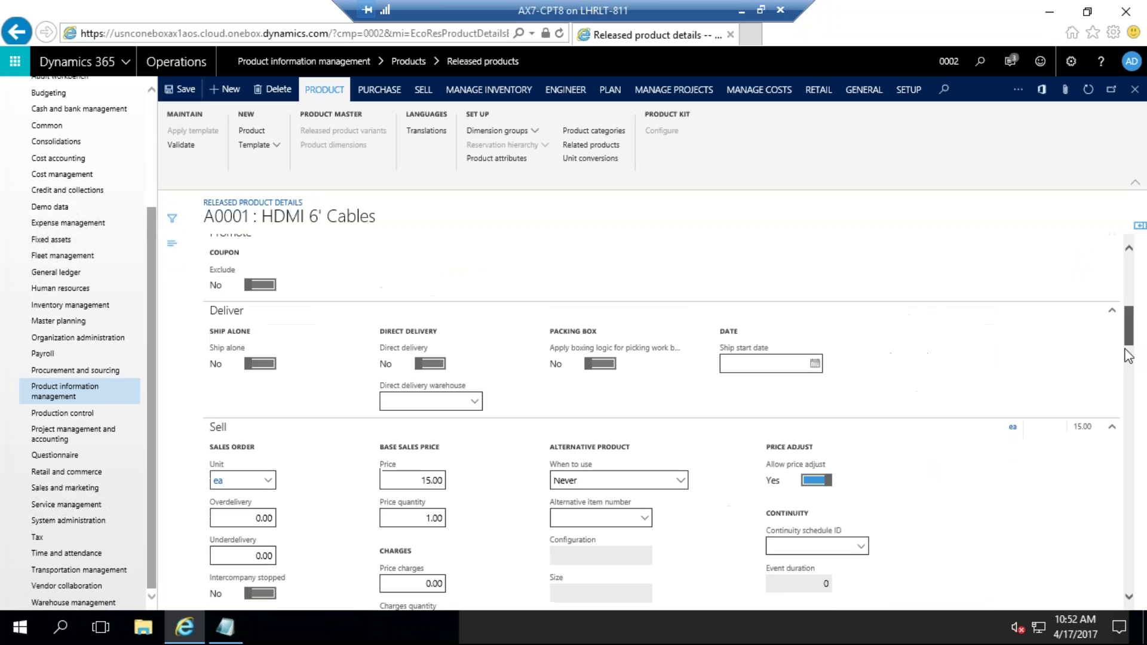
pyautogui.scroll(-3, 1126, 370)
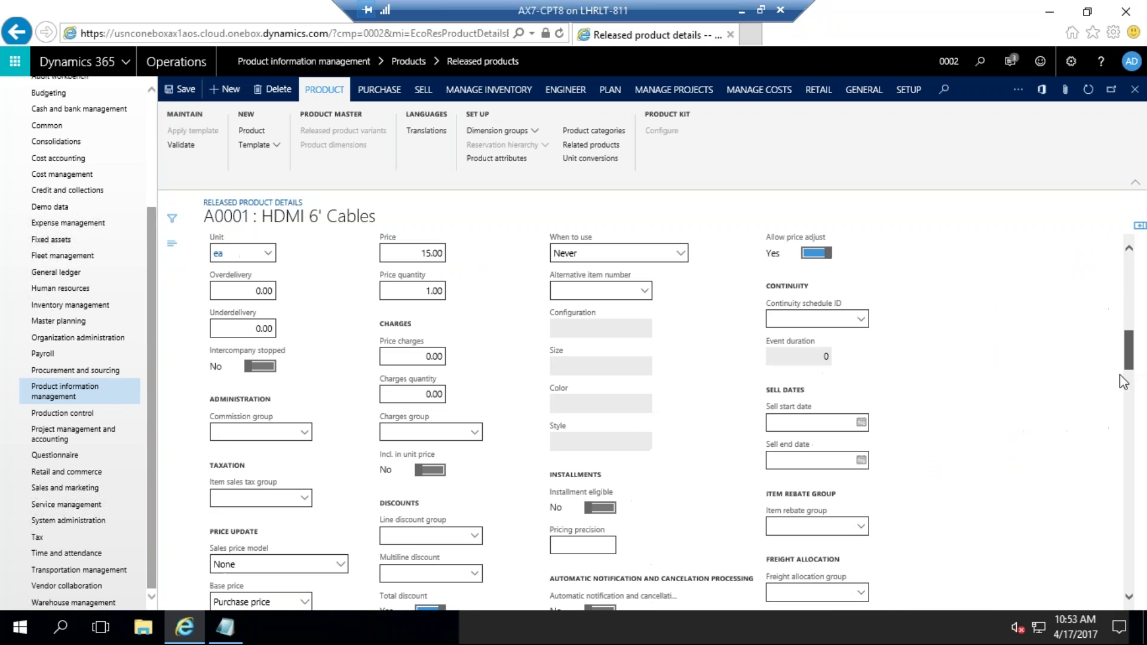
pyautogui.scroll(-3, 1121, 389)
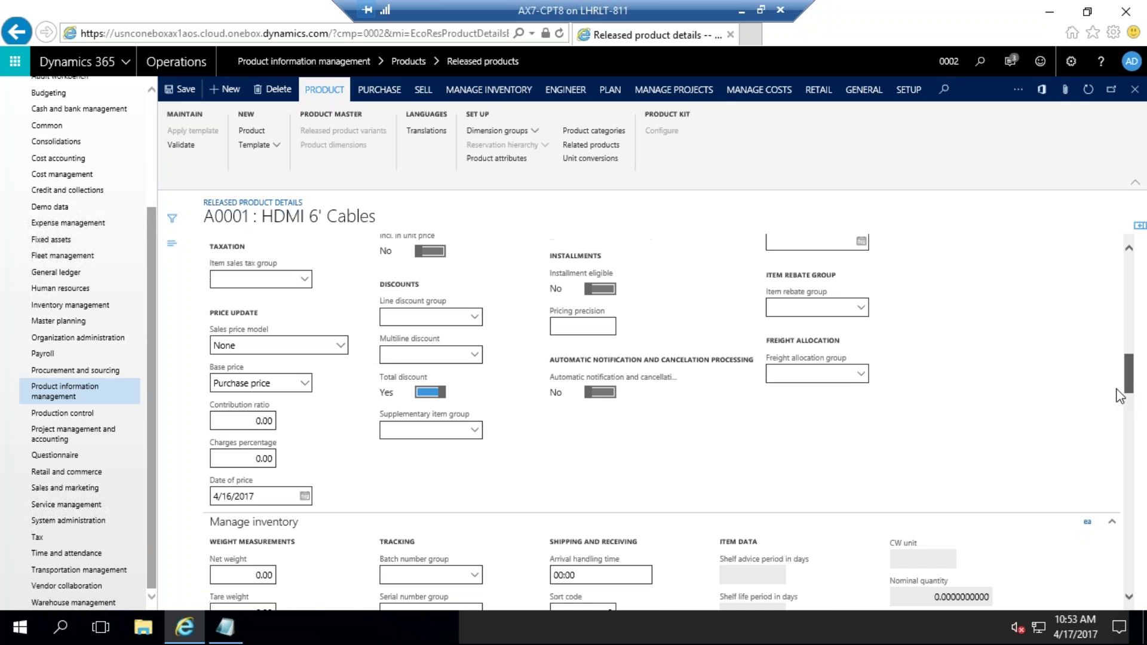
pyautogui.moveTo(1117, 390); pyautogui.dragTo(1140, 272)
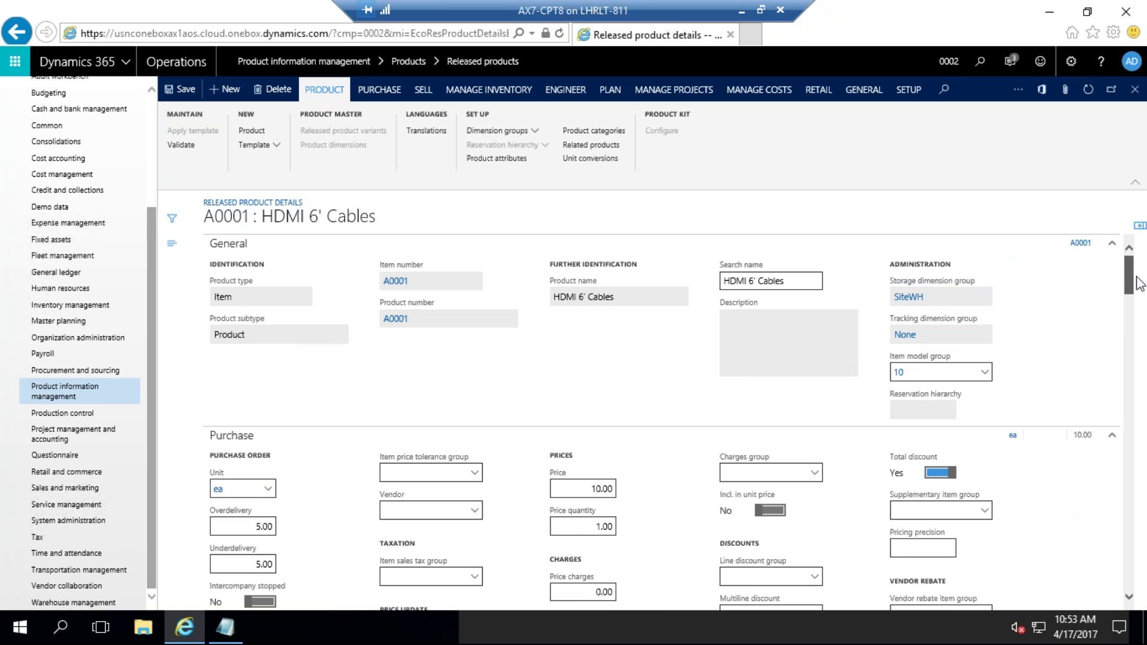
pyautogui.scroll(-3, 1131, 311)
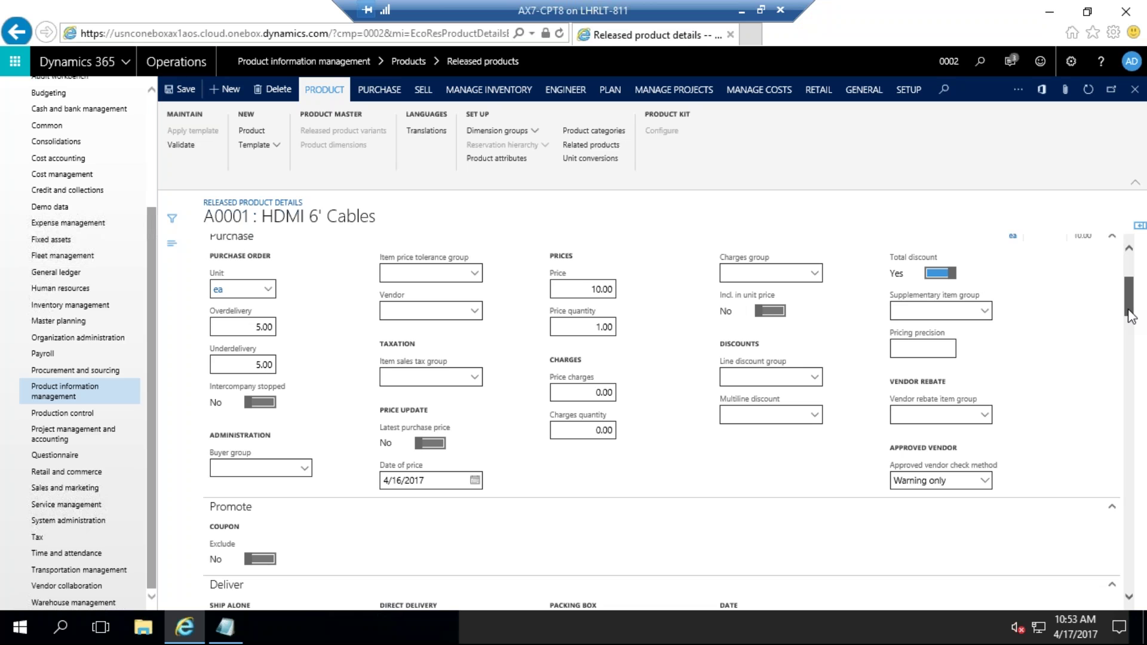
pyautogui.scroll(-1, 1131, 316)
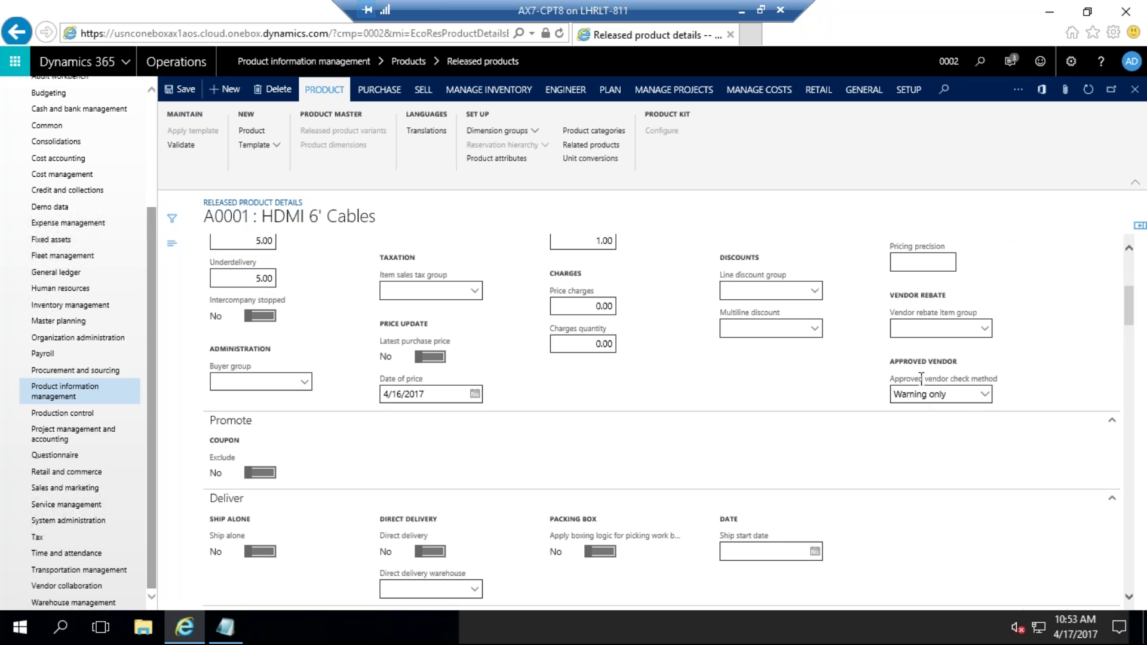
pyautogui.click(893, 395)
pyautogui.click(984, 394)
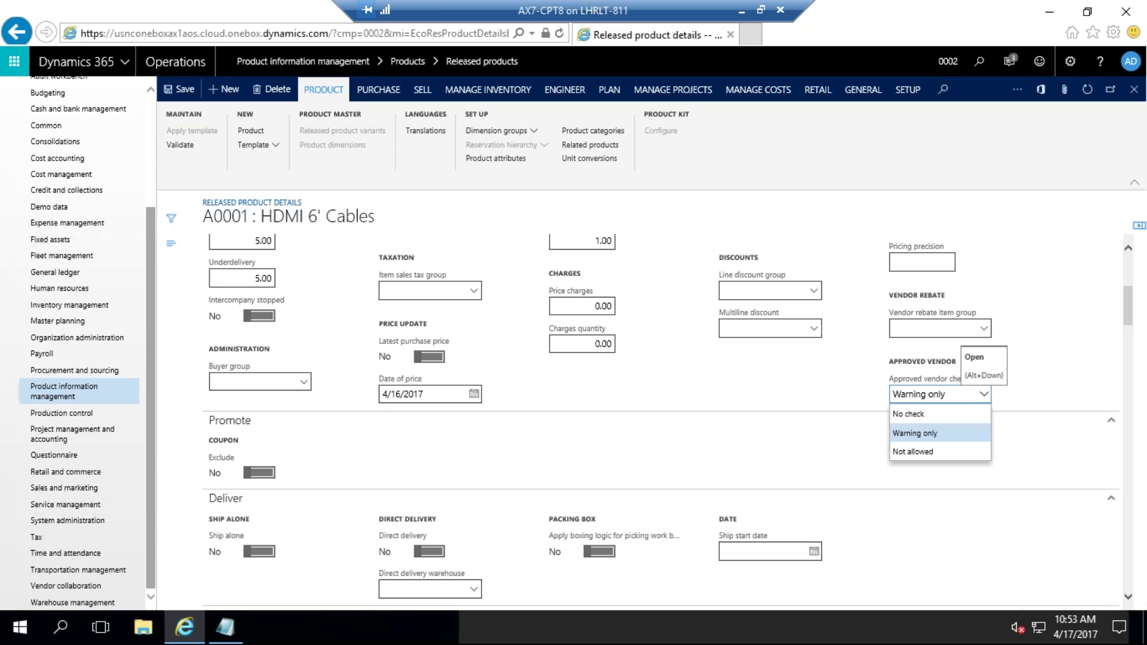
pyautogui.click(920, 416)
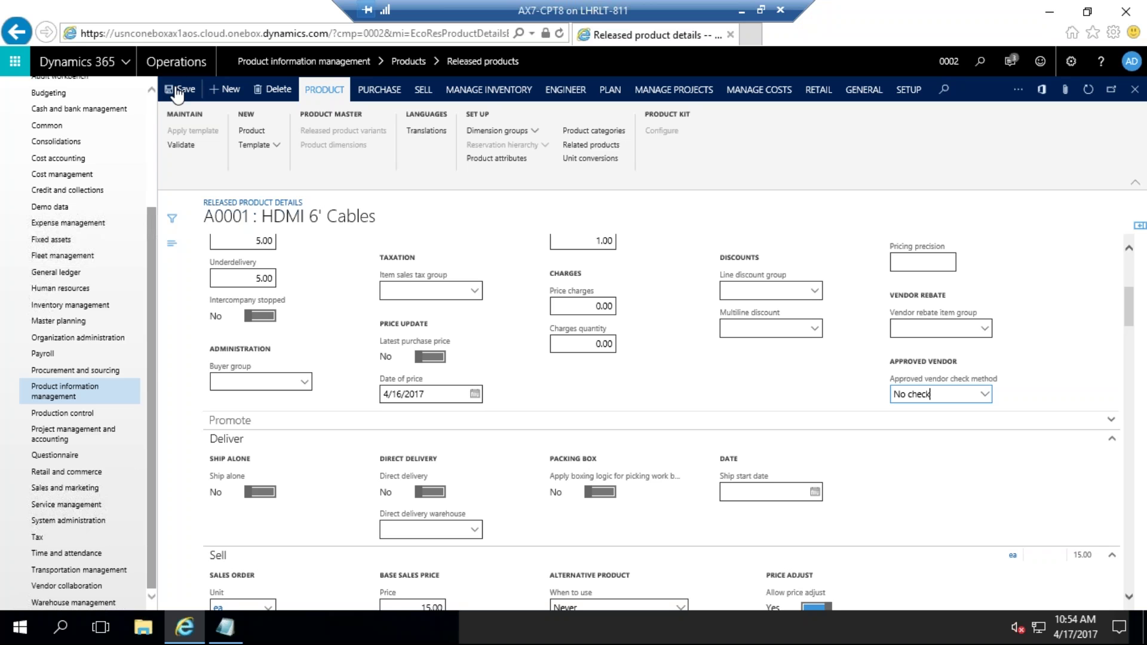
pyautogui.click(50, 157)
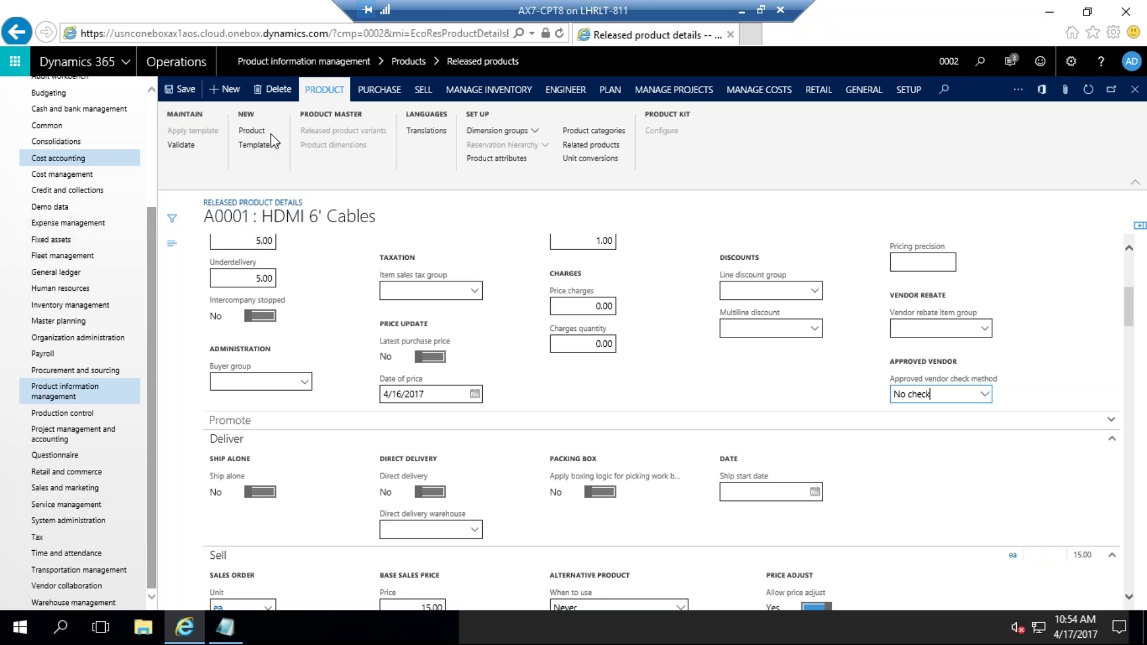
pyautogui.click(187, 90)
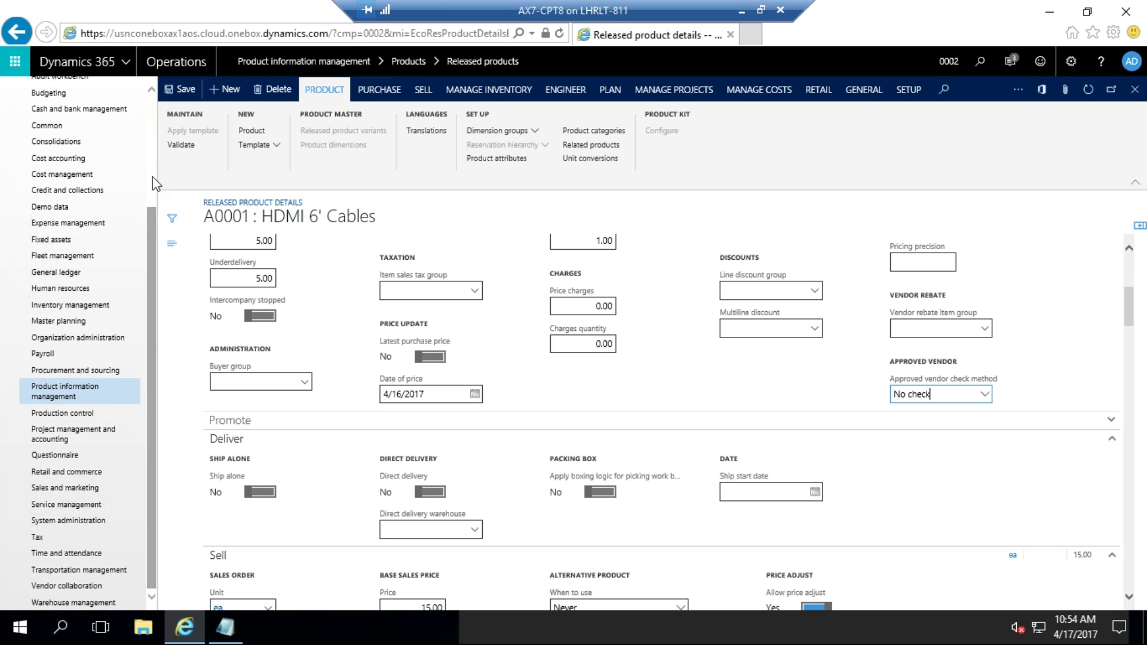
# Step: Create a new purchase order for the existing vendor from the Accounts payable list of all vendors
pyautogui.scroll(3, 147, 214)
pyautogui.click(66, 200)
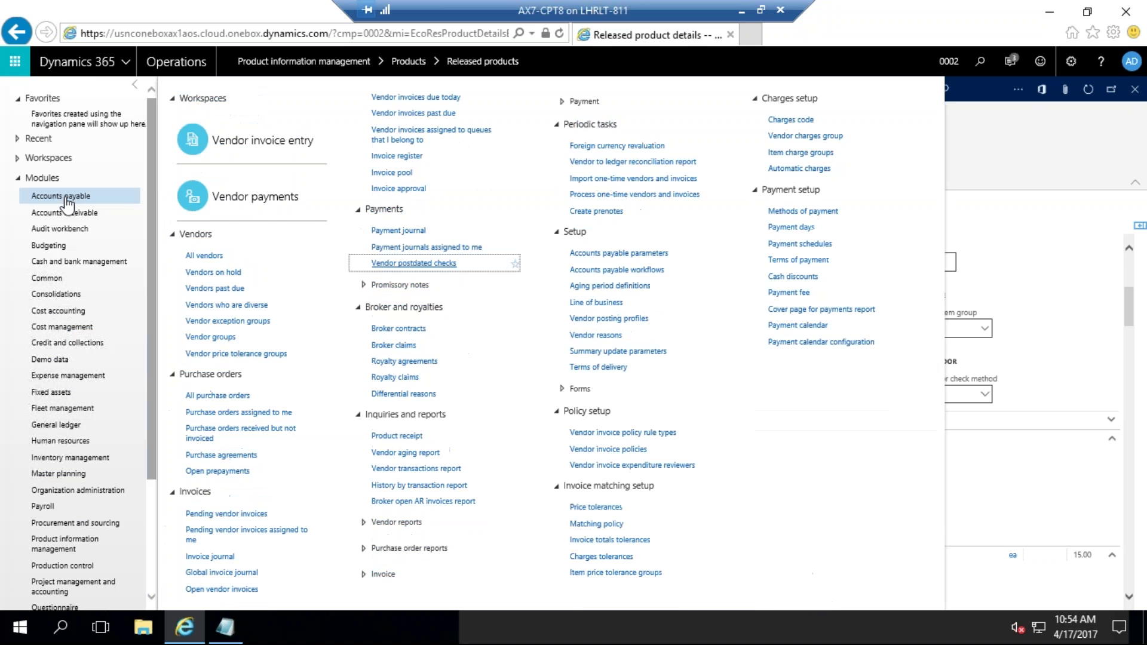
pyautogui.click(64, 201)
pyautogui.click(71, 199)
pyautogui.click(202, 256)
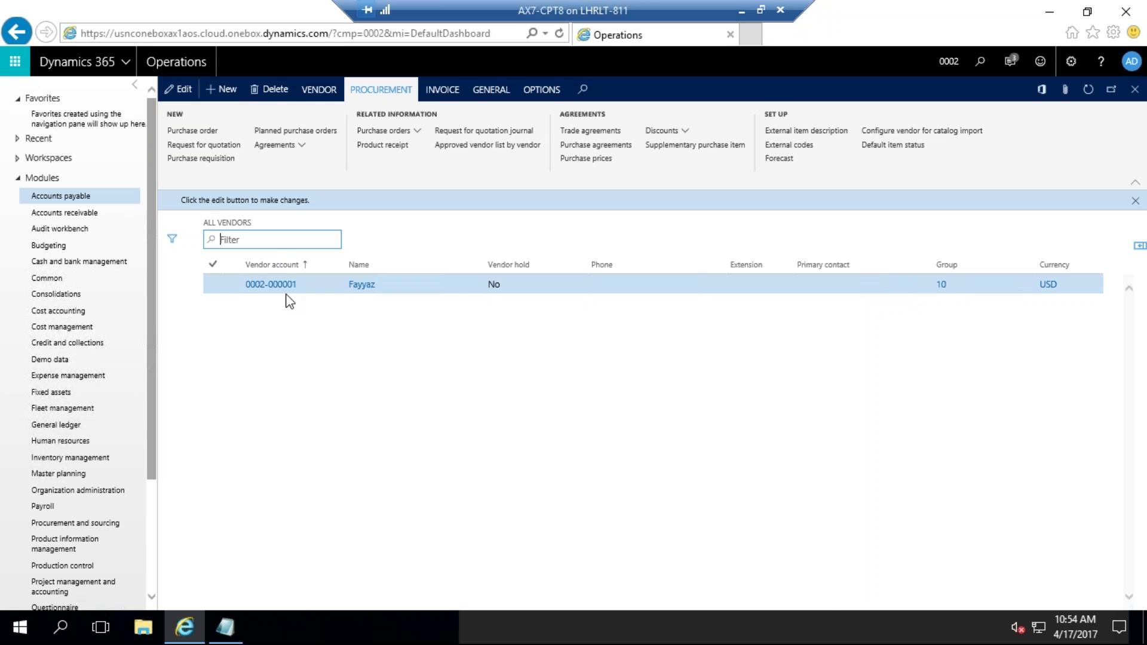
pyautogui.click(192, 131)
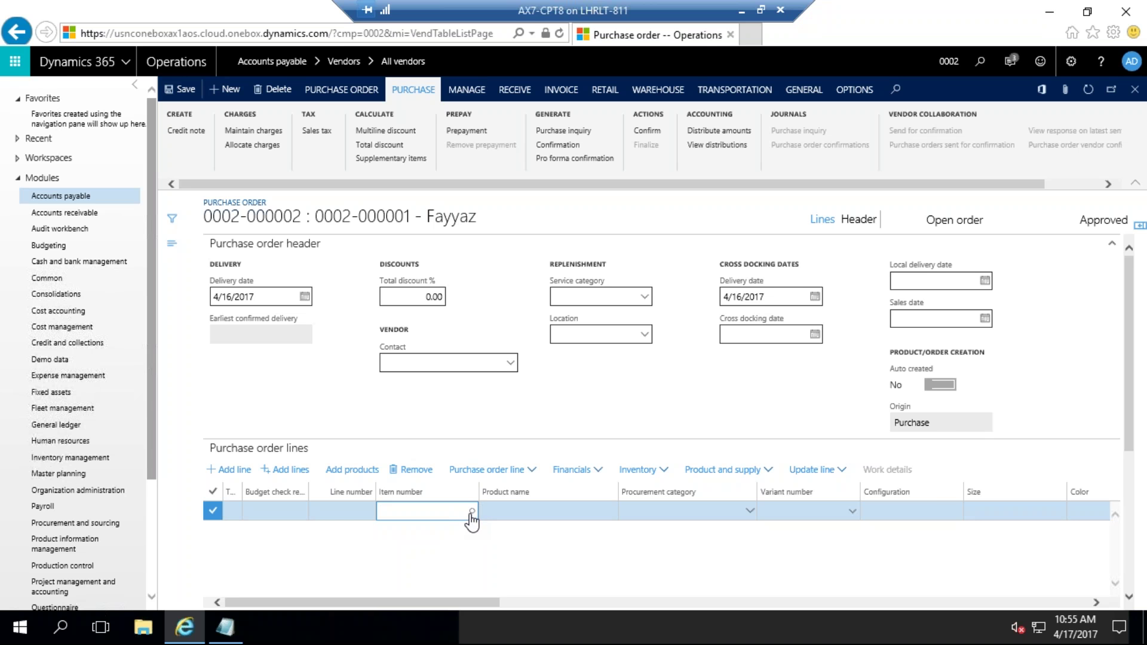
# Step: Enter item A0001 on the purchase order line and display the Site and Warehouse storage dimensions in the line grid
pyautogui.click(471, 512)
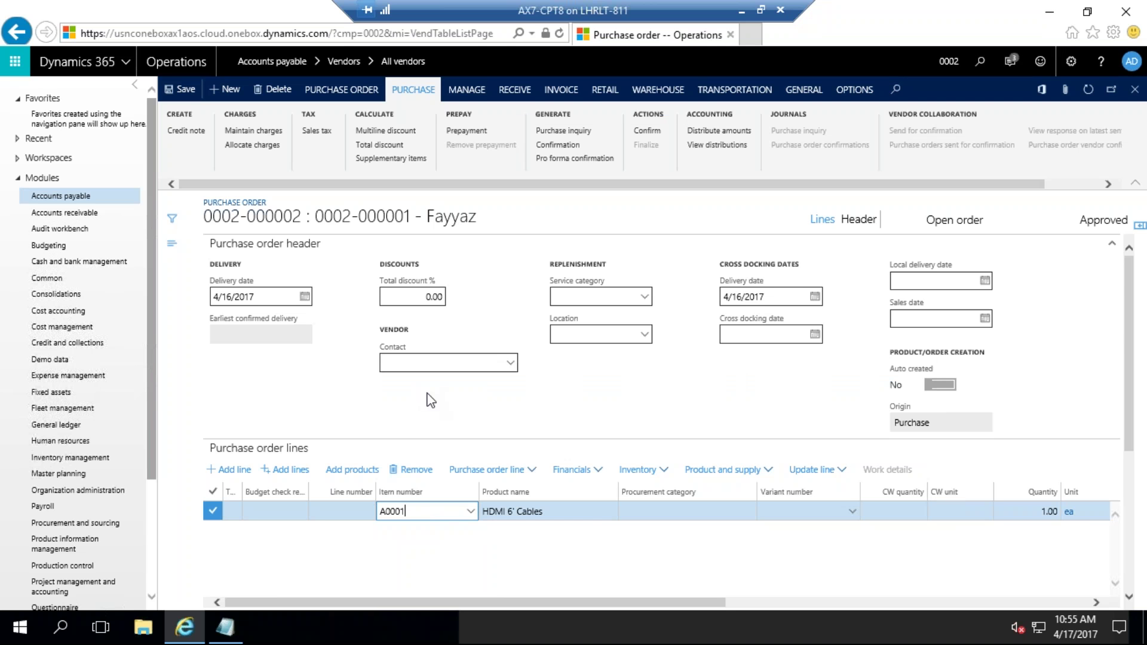
pyautogui.click(526, 470)
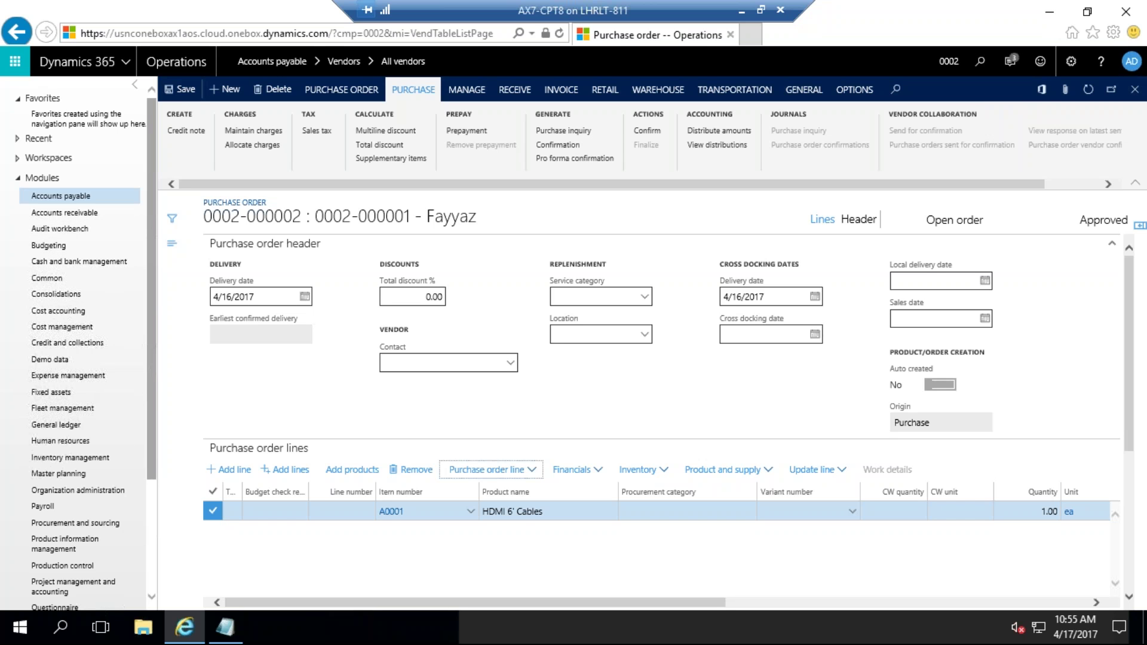
pyautogui.click(529, 472)
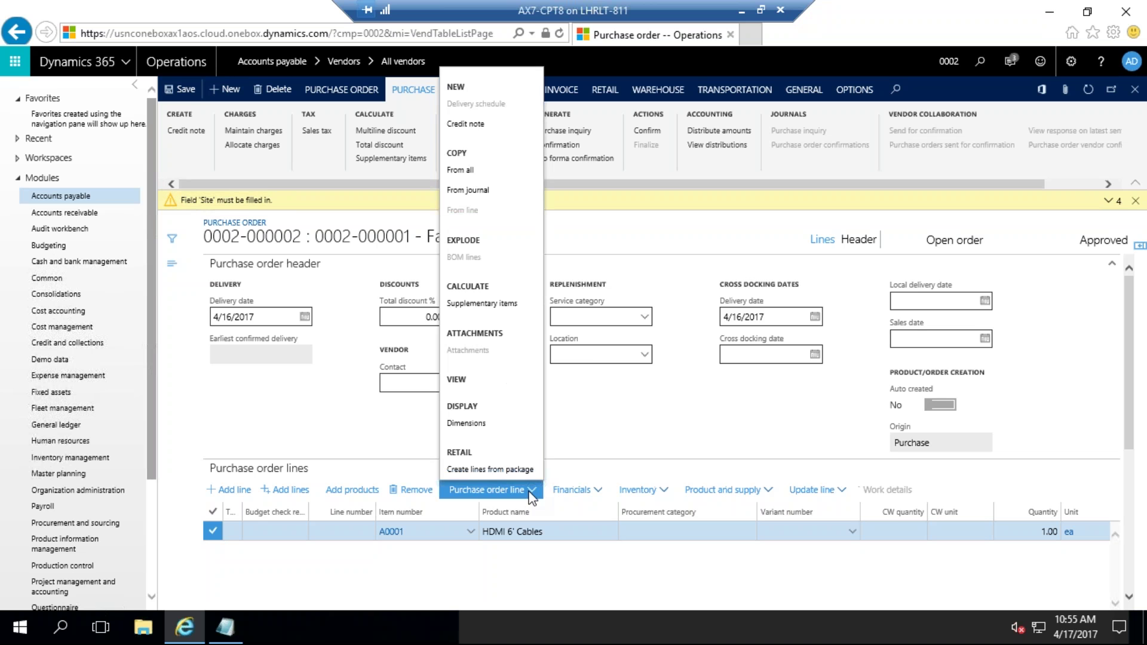
pyautogui.click(466, 423)
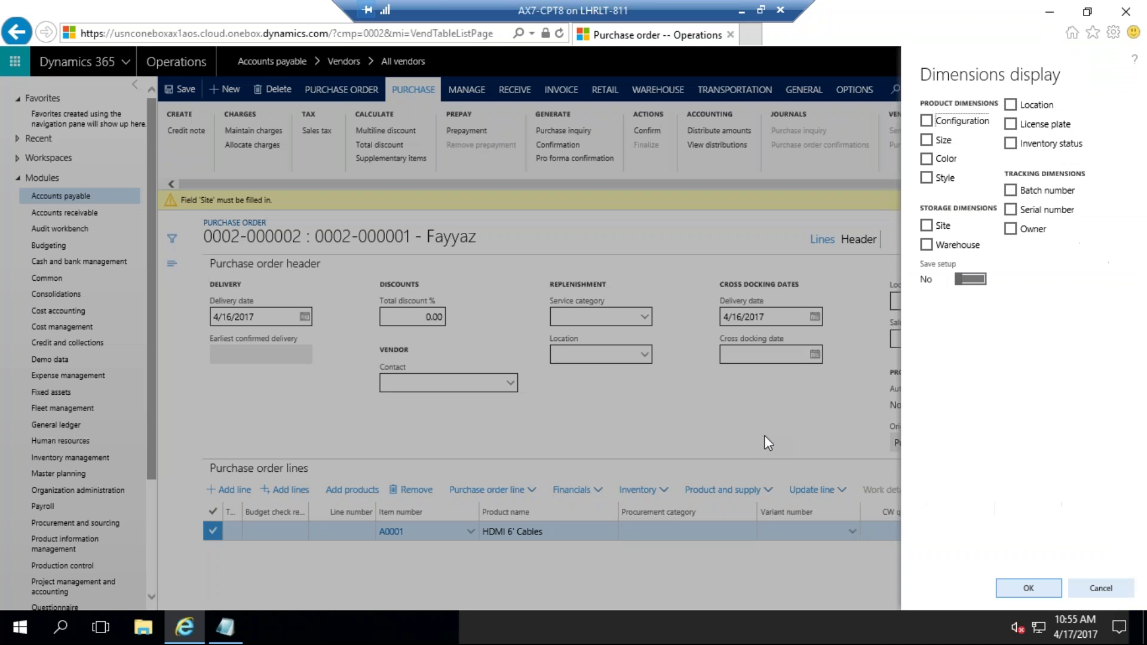
pyautogui.click(926, 227)
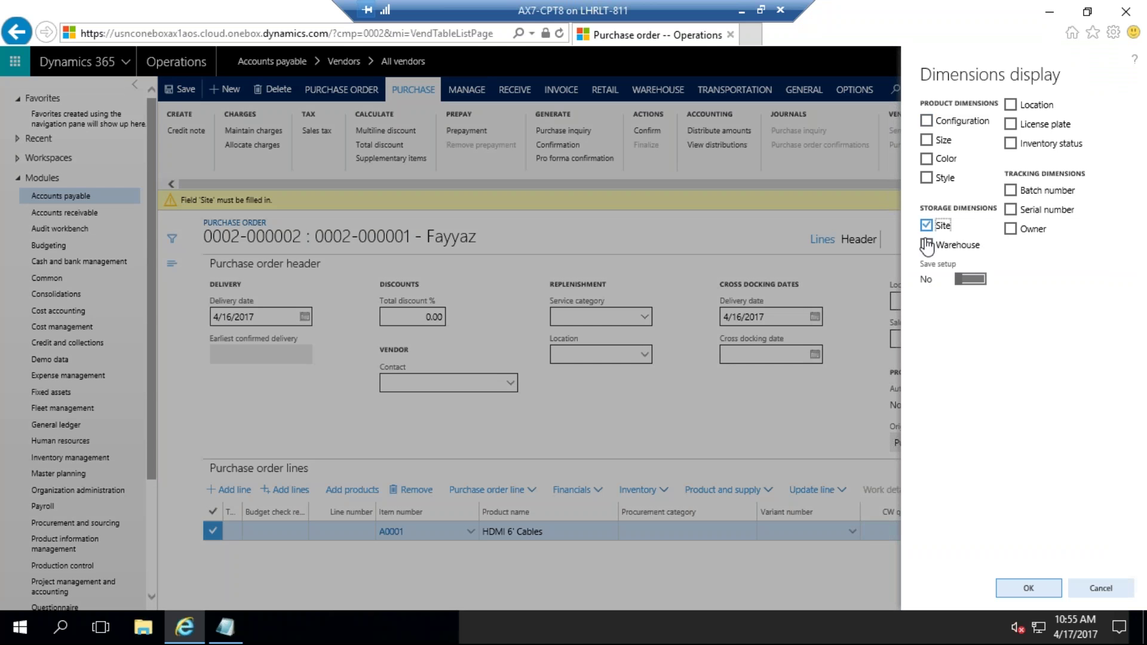
pyautogui.click(927, 227)
pyautogui.click(1011, 593)
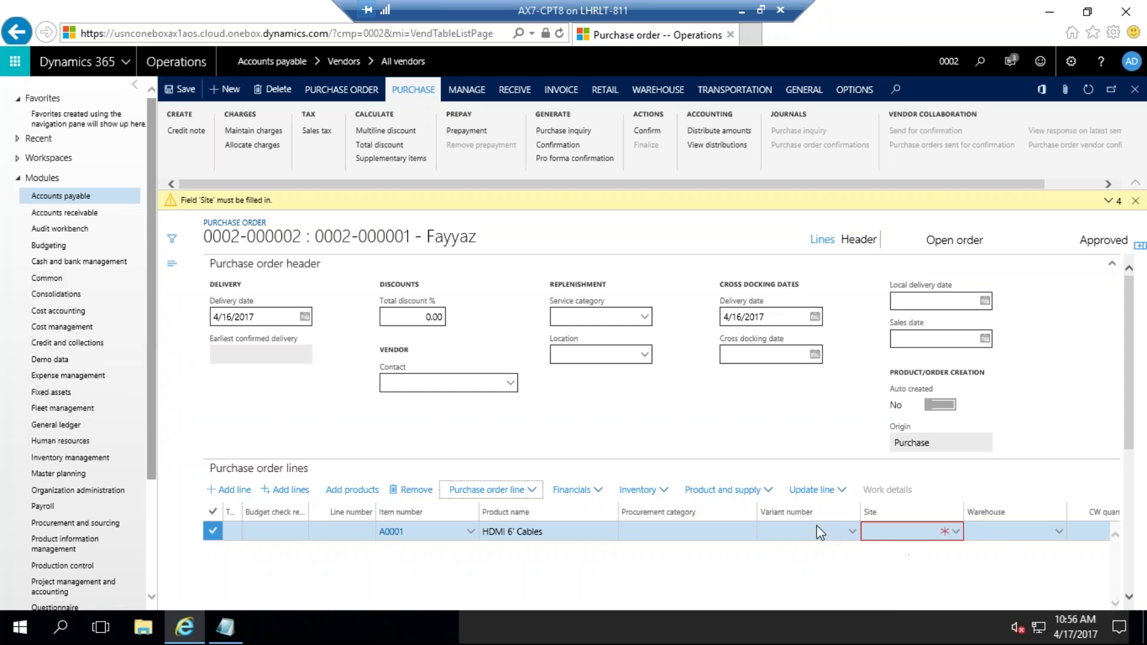
# Step: Set the A0001 order line's site to 1 and warehouse to 1, and dismiss the missing-site warning
pyautogui.click(888, 531)
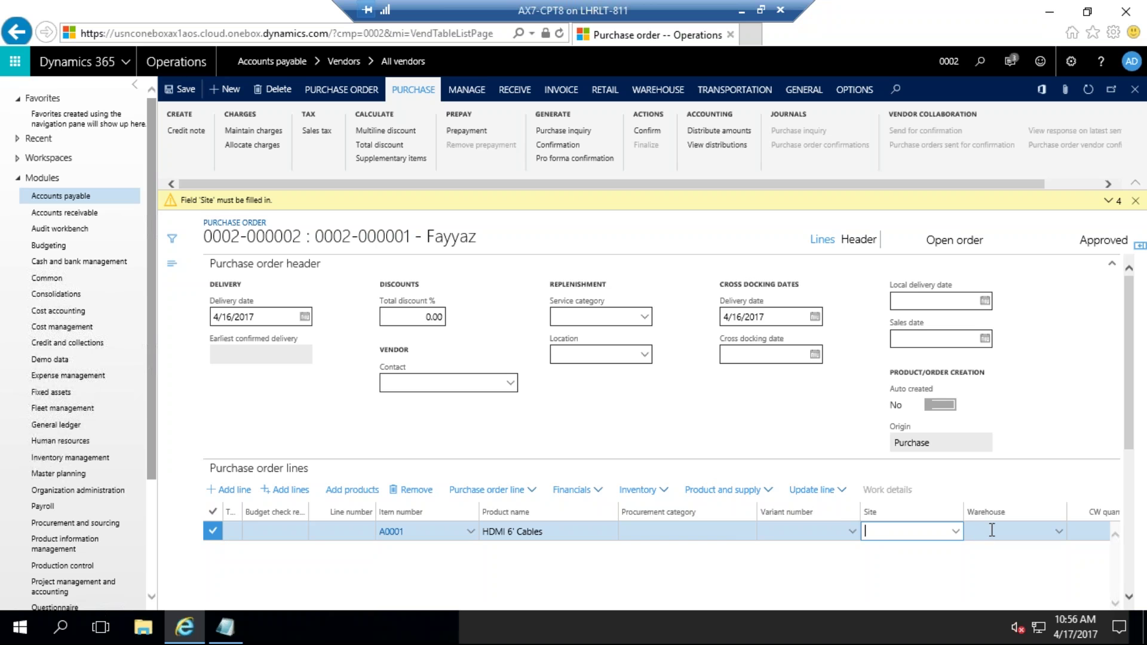
pyautogui.write('1')
pyautogui.press('Tab')
pyautogui.write('1')
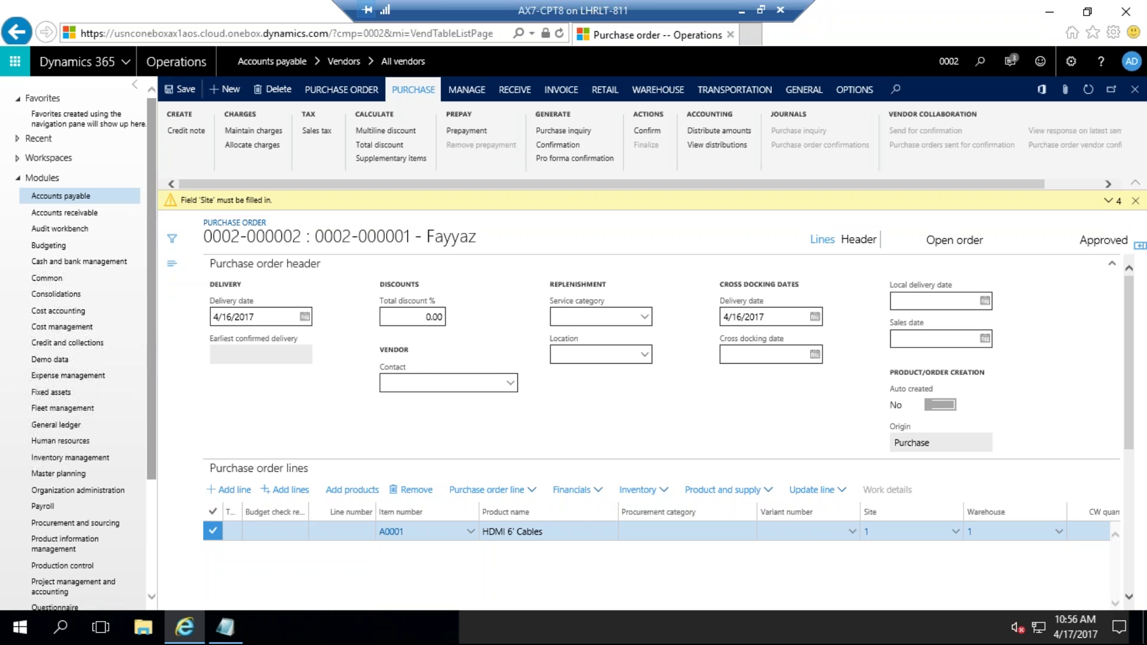
pyautogui.click(1135, 200)
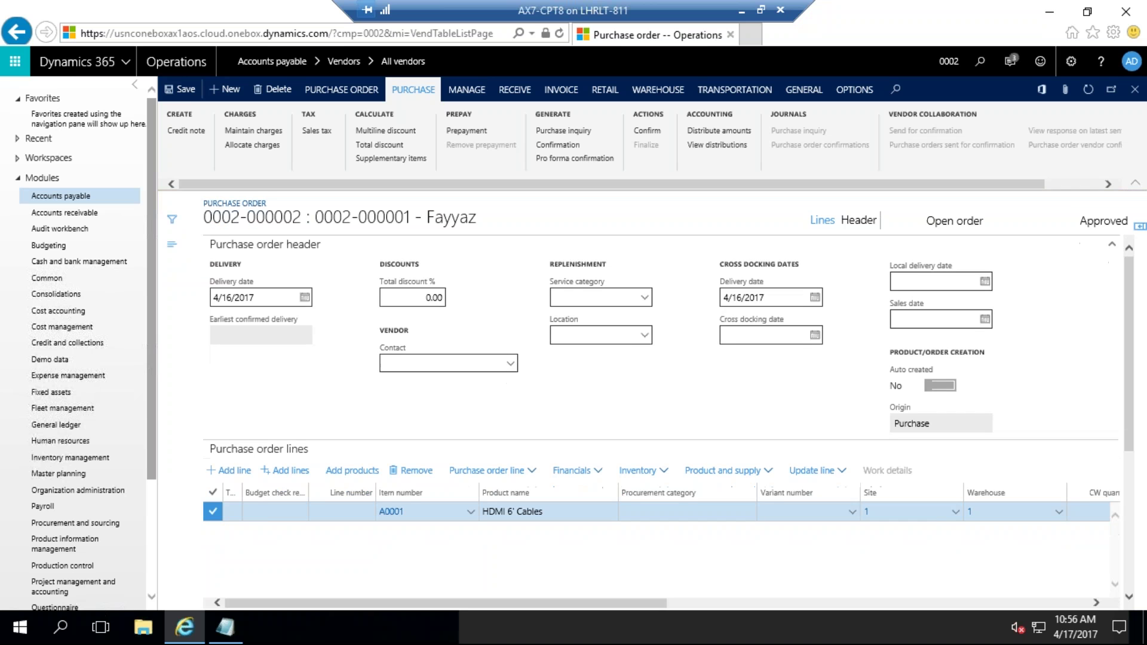
# Step: Save the purchase order and confirm it with the vendor
pyautogui.click(185, 91)
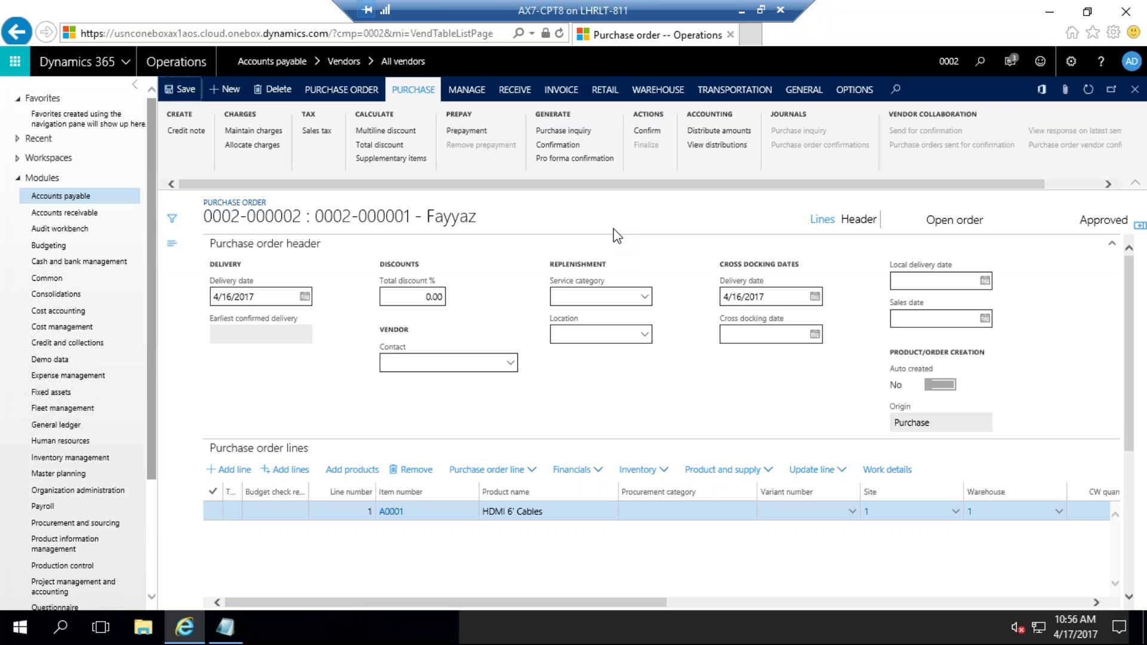
pyautogui.click(650, 131)
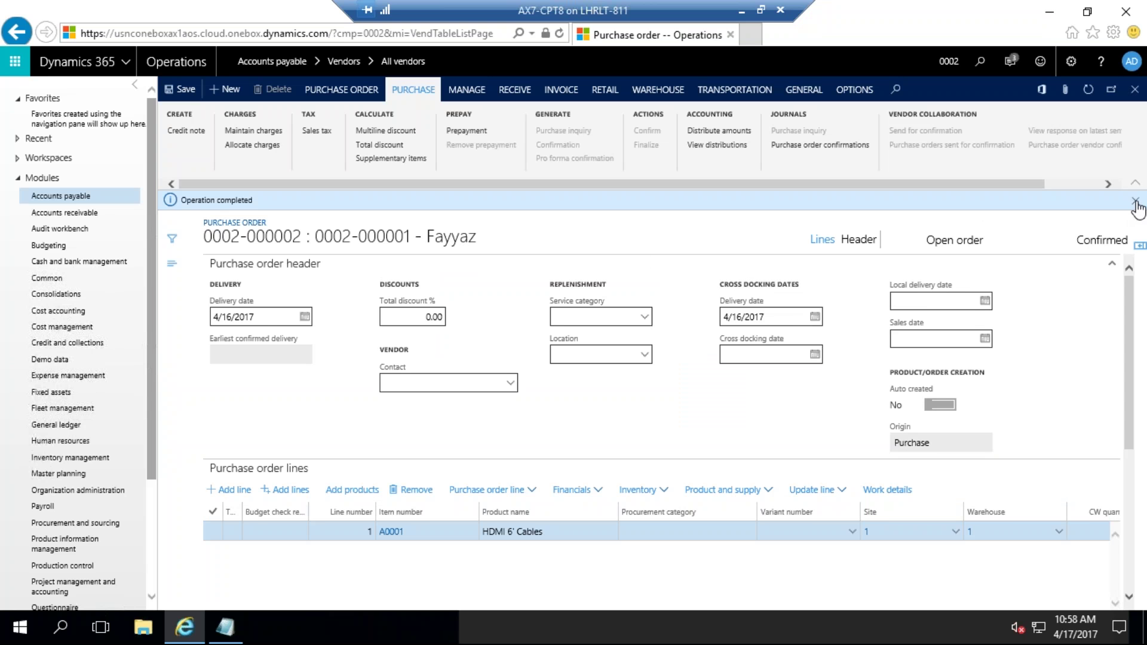
pyautogui.click(1135, 202)
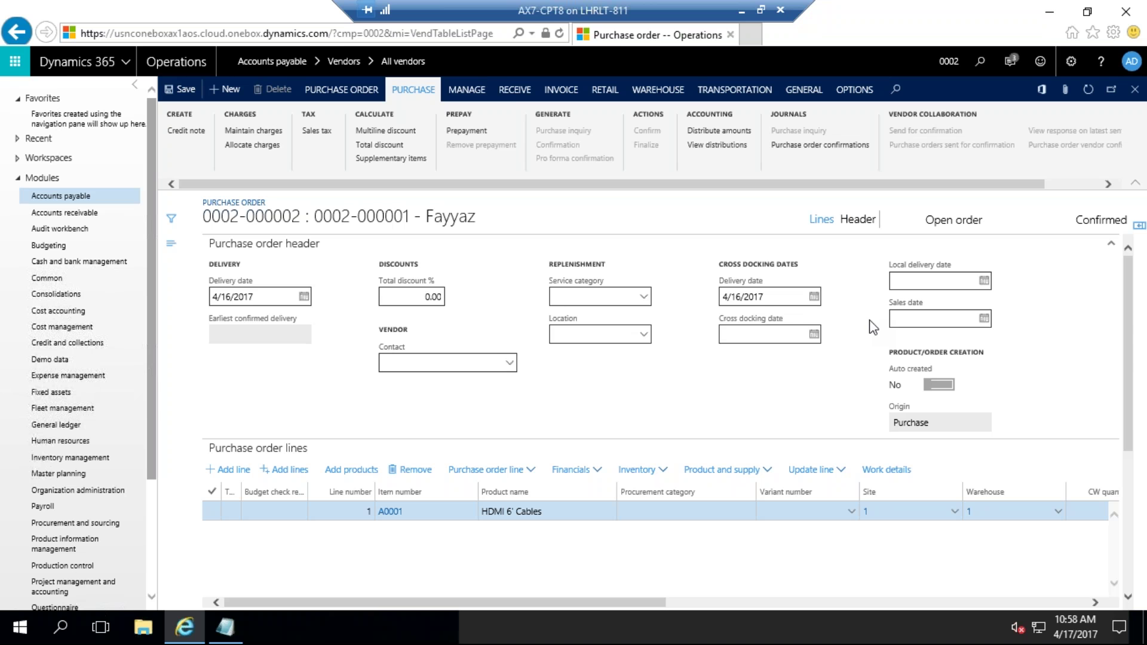
pyautogui.click(511, 91)
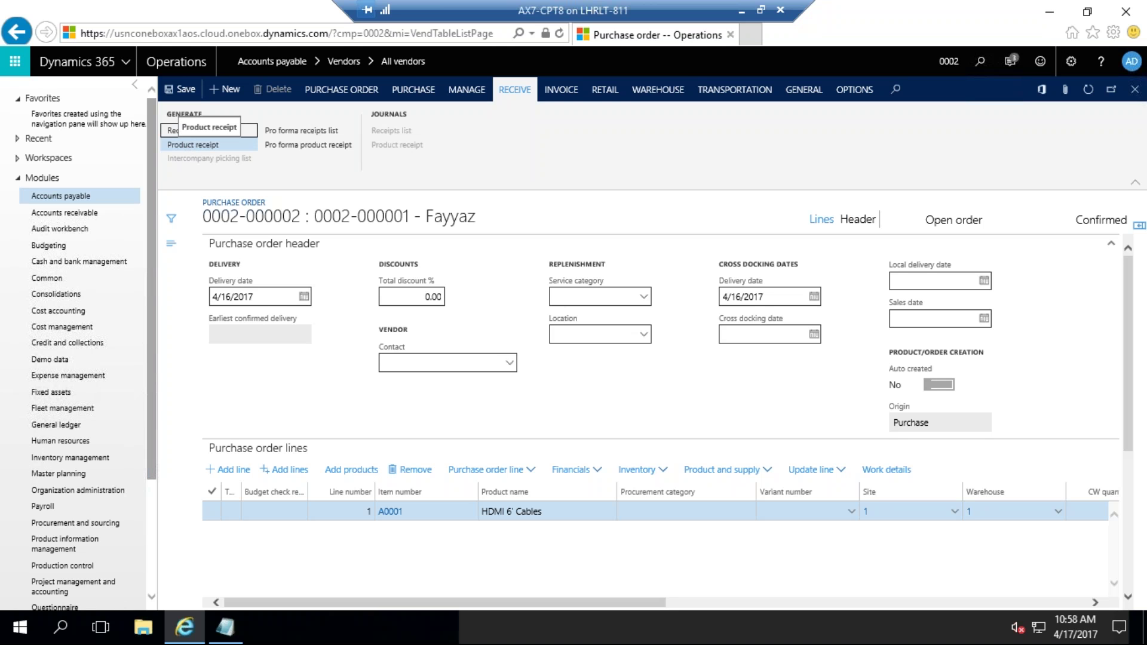
pyautogui.click(193, 145)
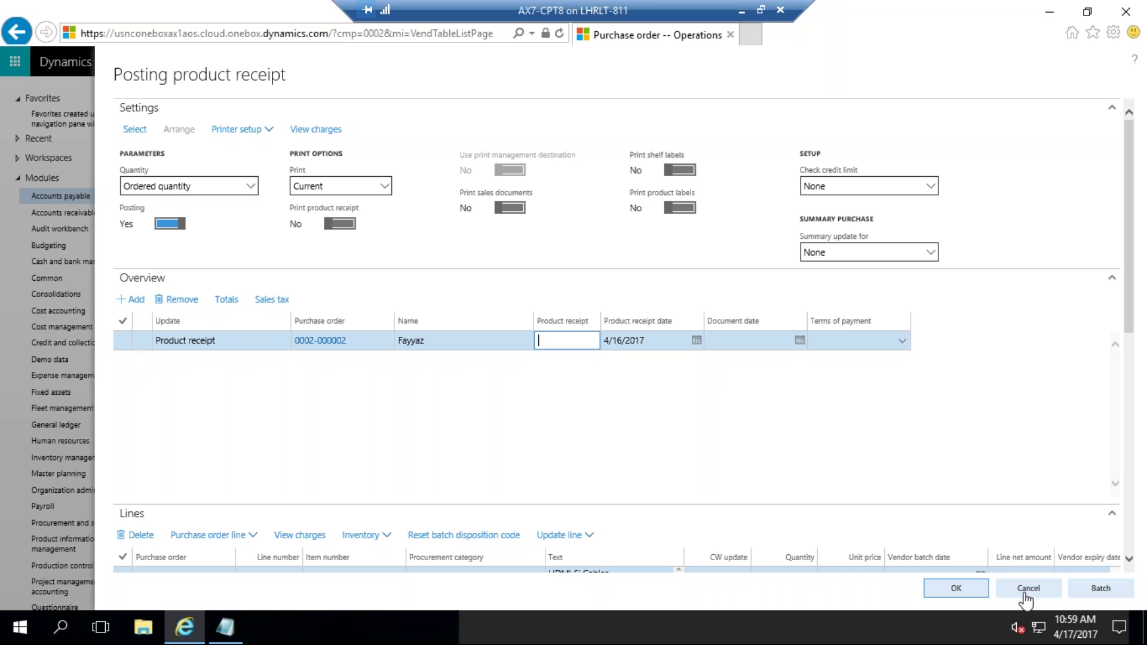
pyautogui.click(1023, 591)
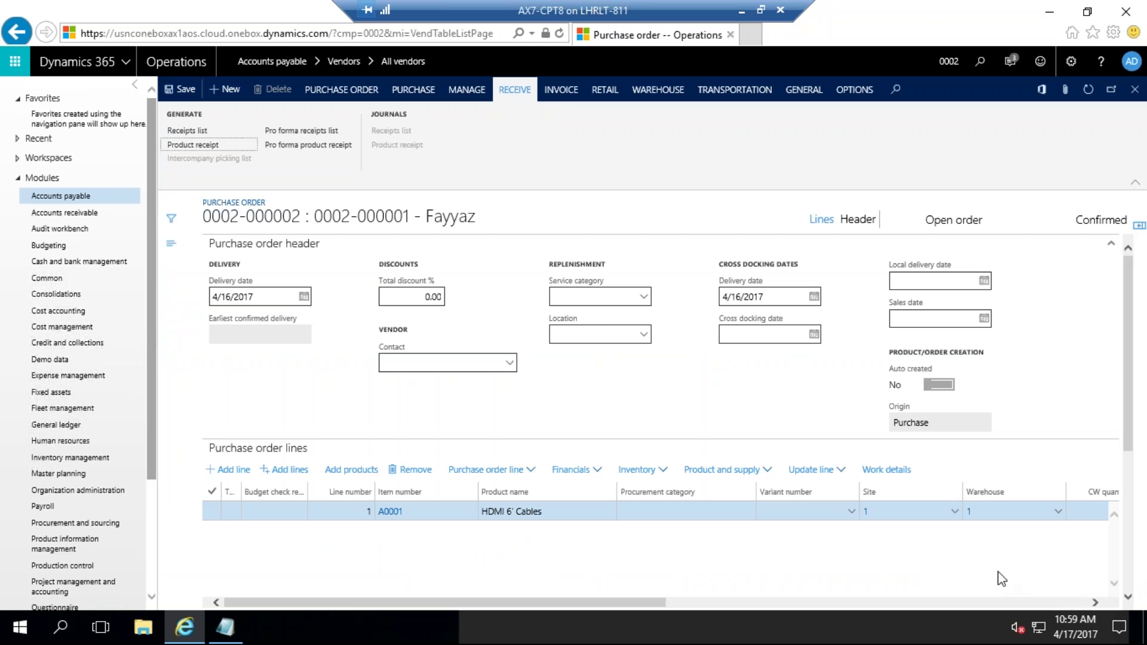
# Step: Check the on-hand inventory of the A0001 order line, including its site, quantity available for reservation and total available
pyautogui.click(663, 473)
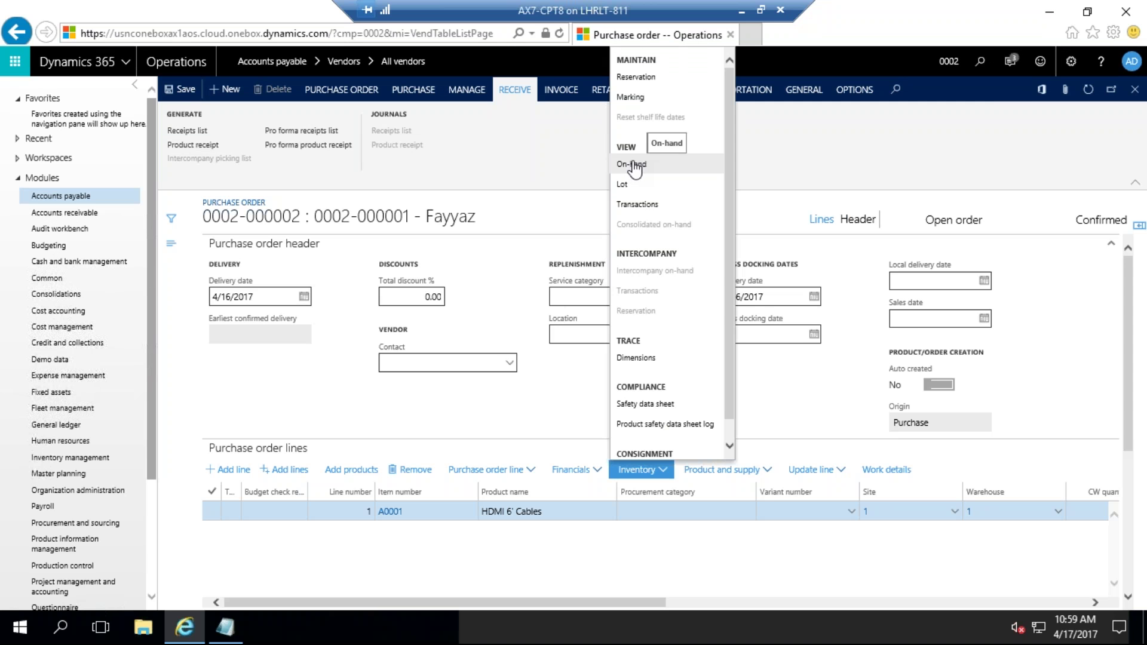
pyautogui.click(632, 164)
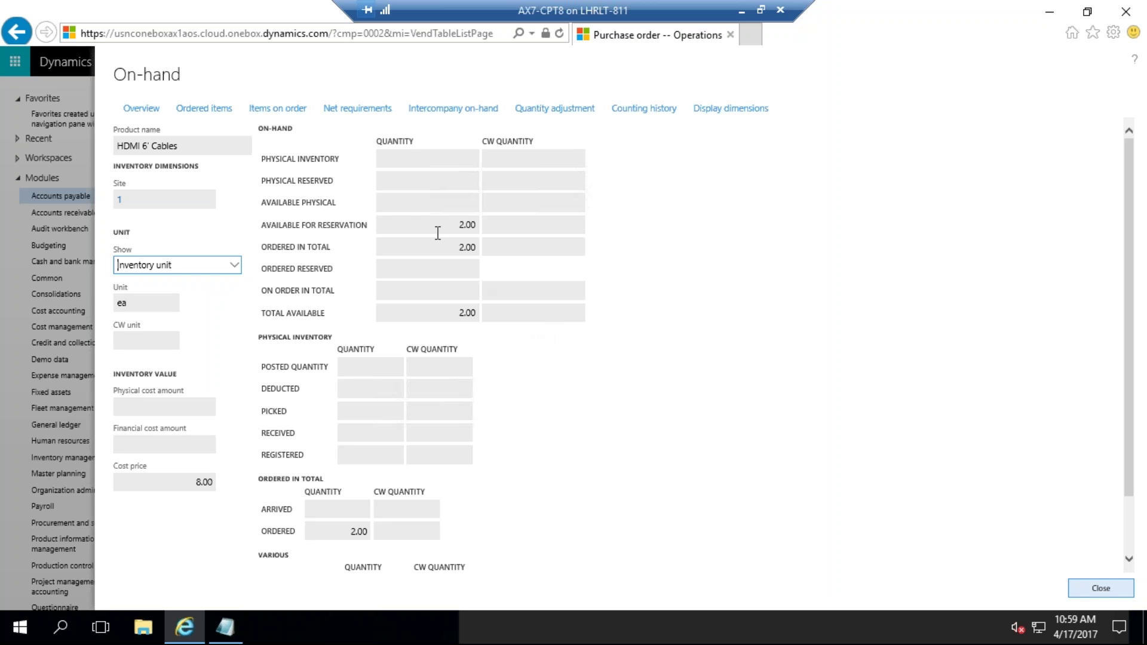
pyautogui.click(436, 225)
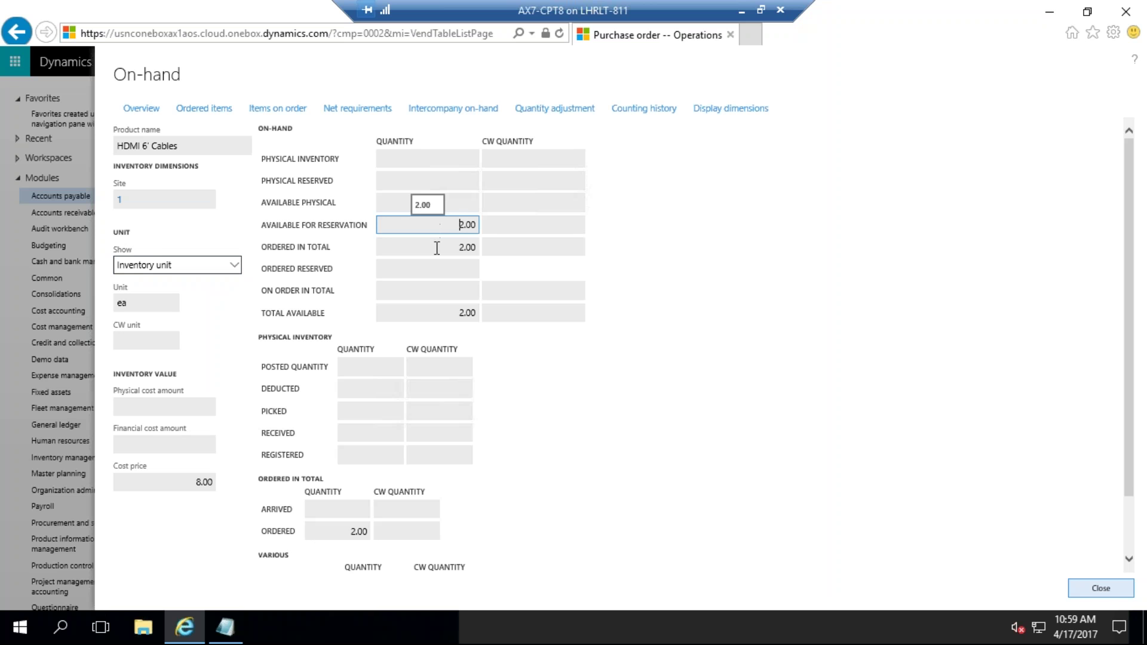
pyautogui.click(418, 306)
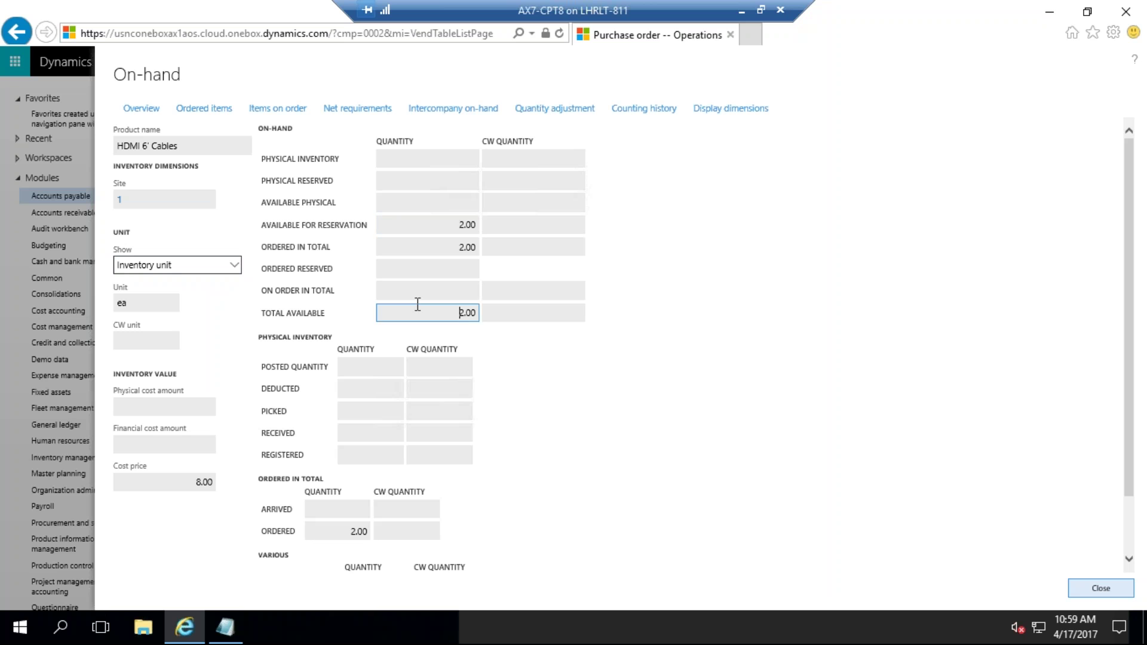
pyautogui.click(170, 200)
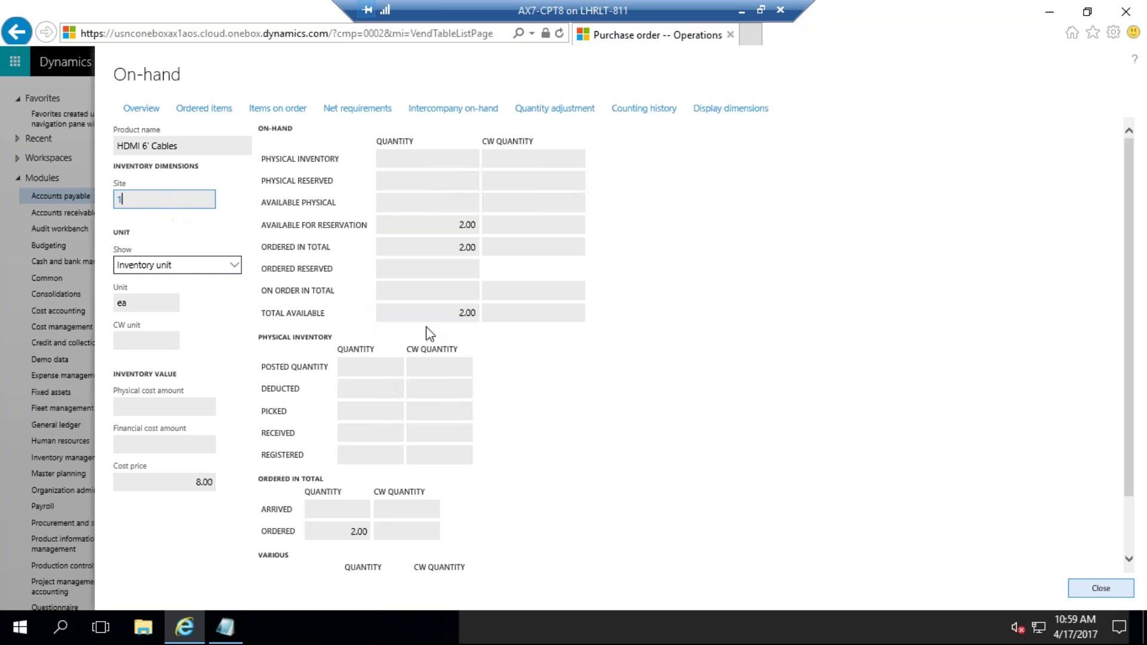
pyautogui.click(434, 225)
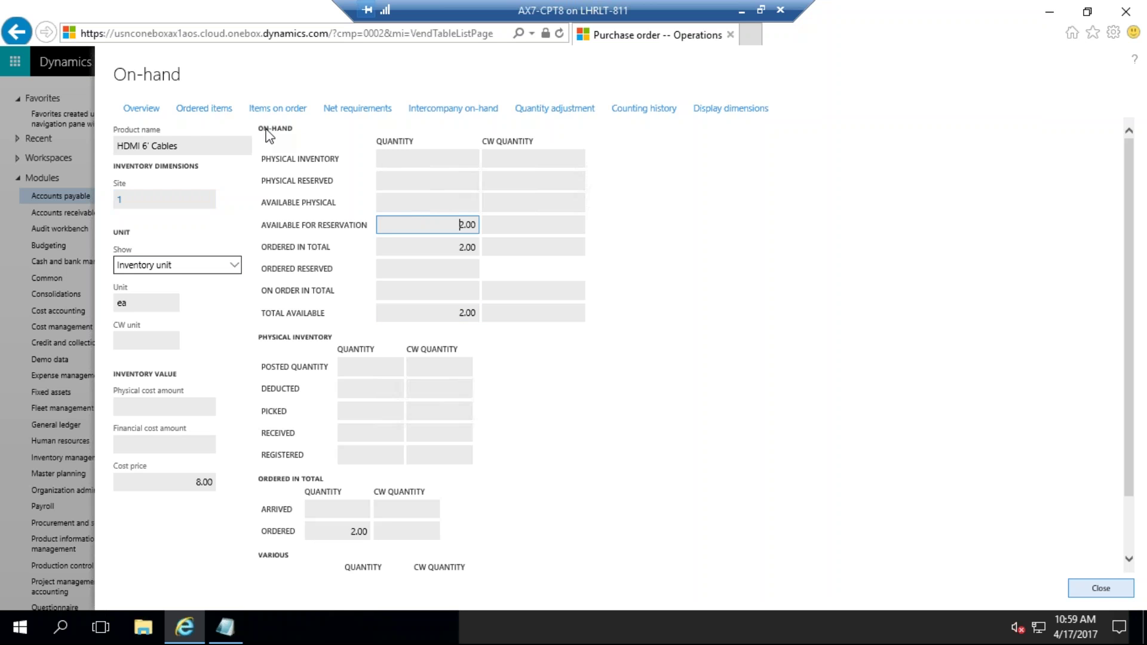
# Step: Review the item's on-hand overview and its detailed quantities by site and warehouse, and return to the purchase order
pyautogui.click(151, 114)
pyautogui.click(208, 113)
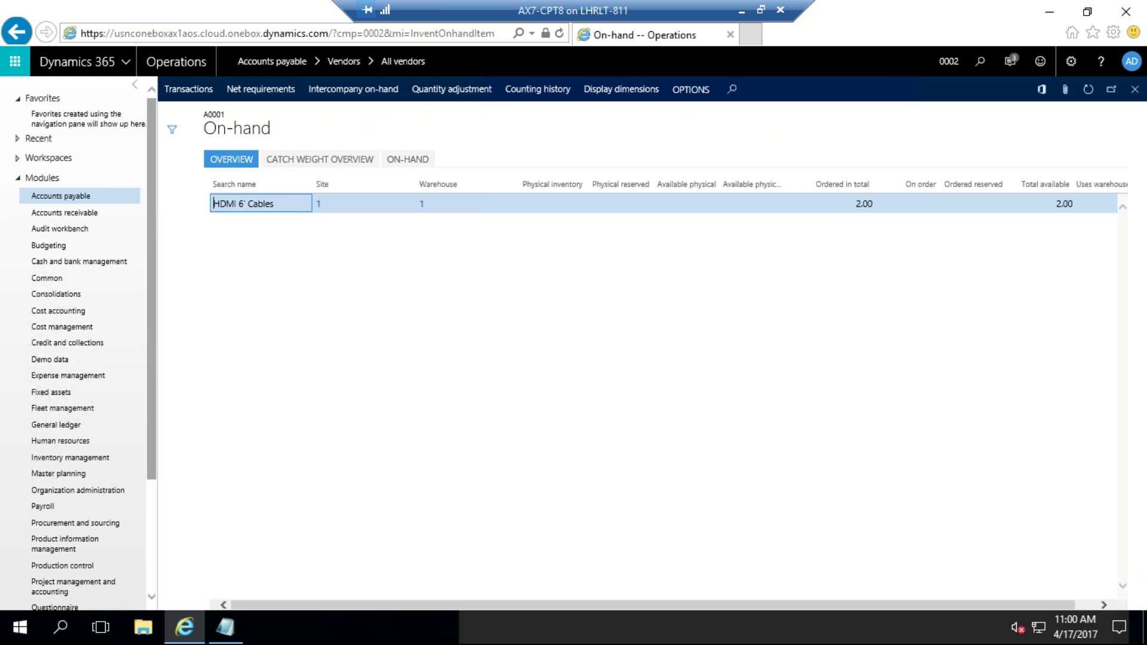
pyautogui.click(406, 161)
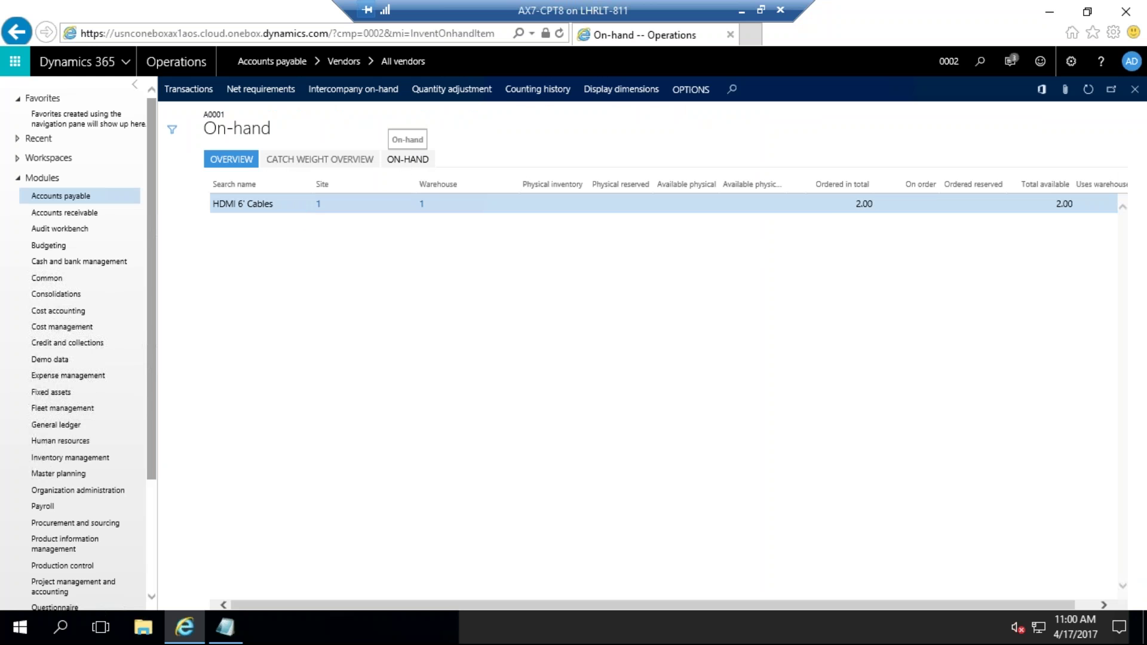
pyautogui.click(407, 160)
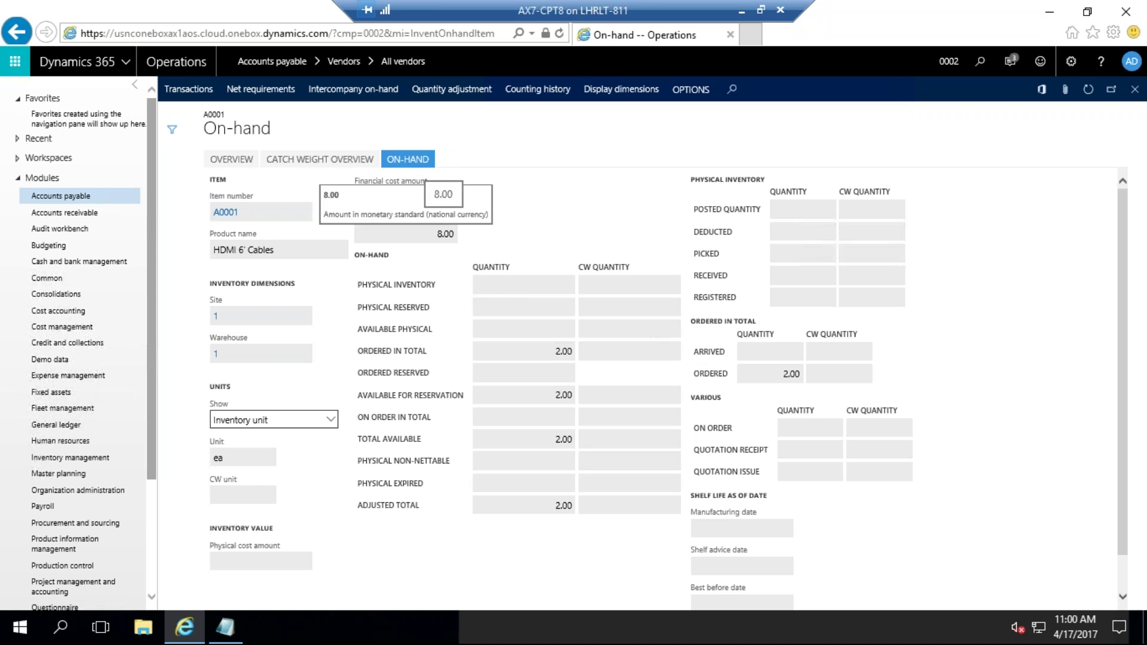
pyautogui.click(649, 285)
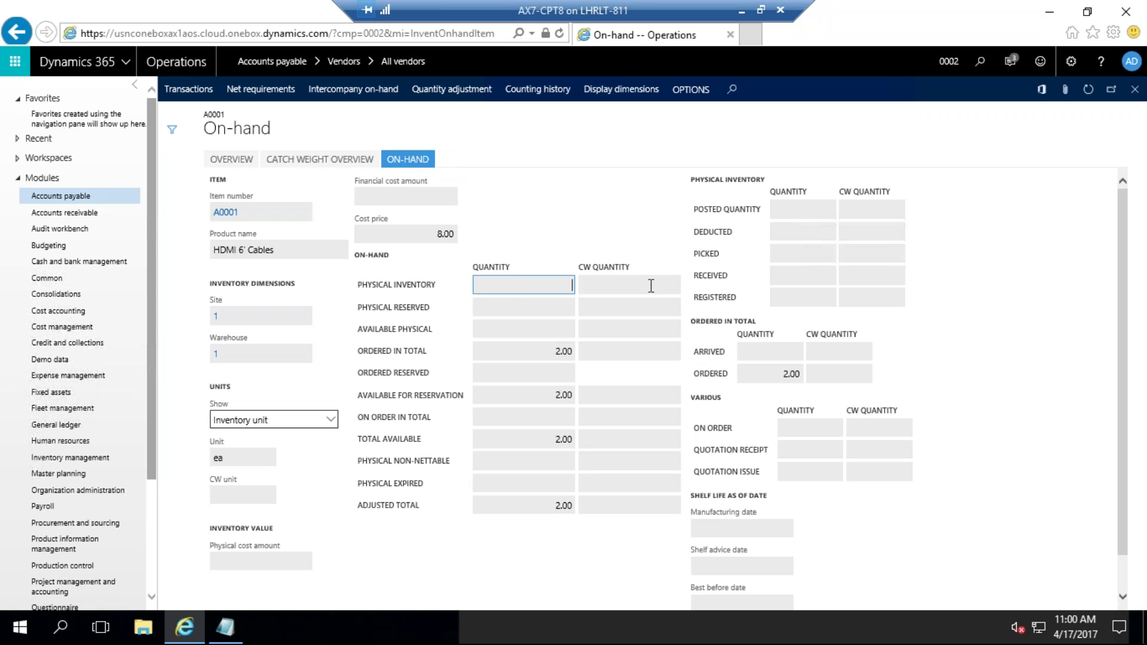
pyautogui.click(874, 538)
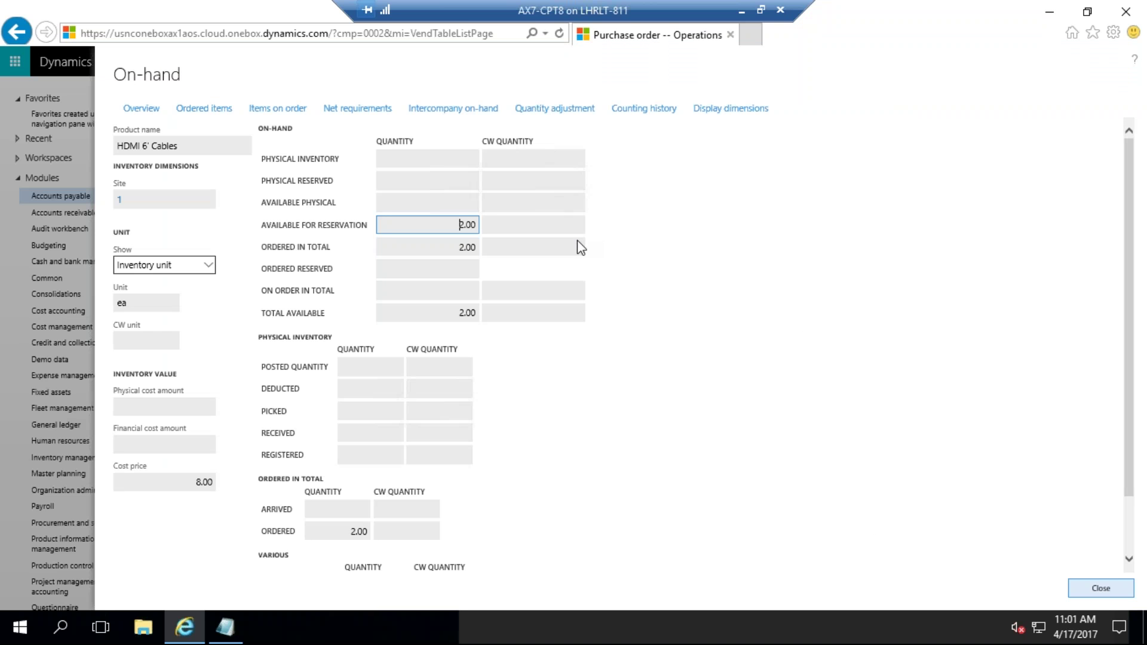
pyautogui.click(711, 371)
pyautogui.click(1081, 588)
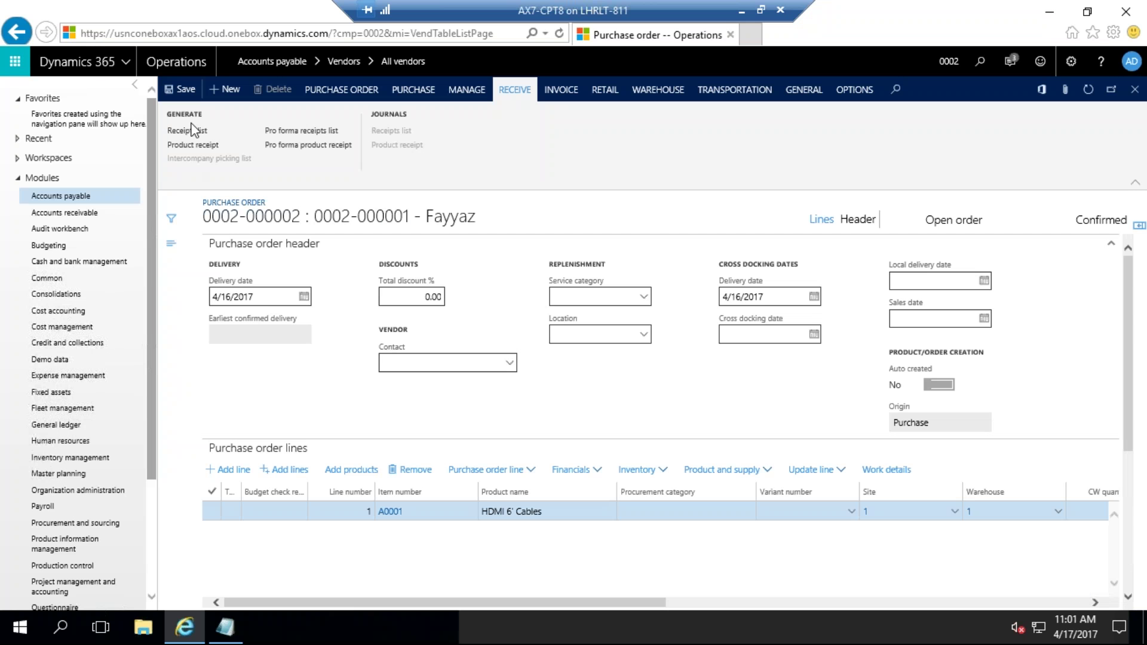
# Step: Post the product receipt for the purchase order's ordered quantity, using product receipt number 1
pyautogui.click(186, 145)
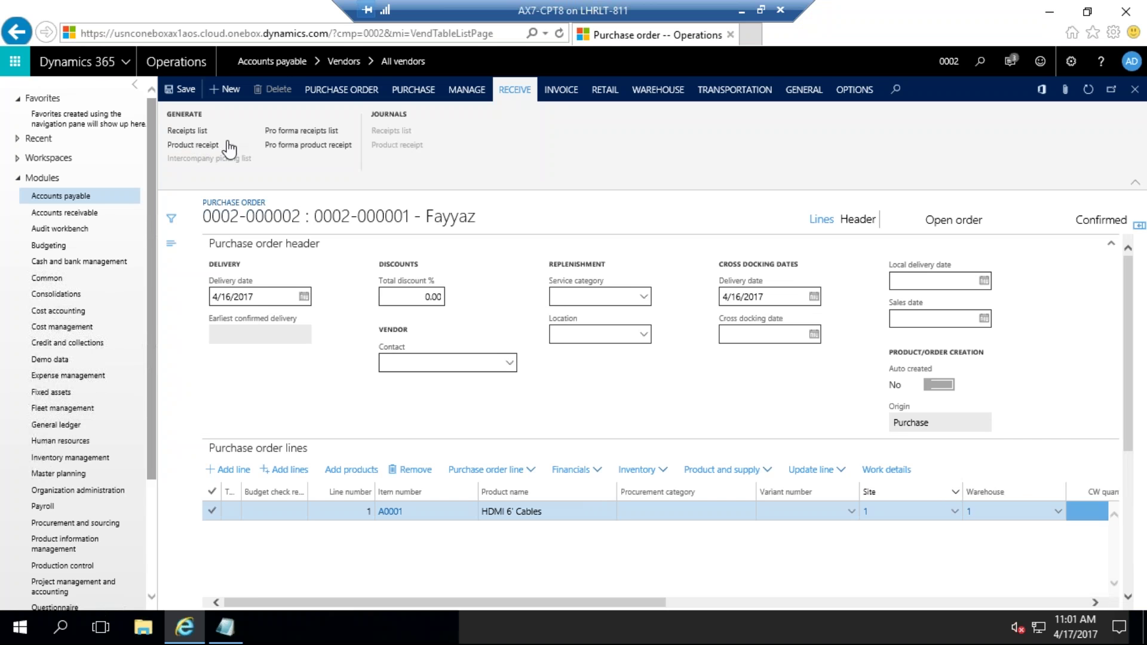
pyautogui.click(200, 145)
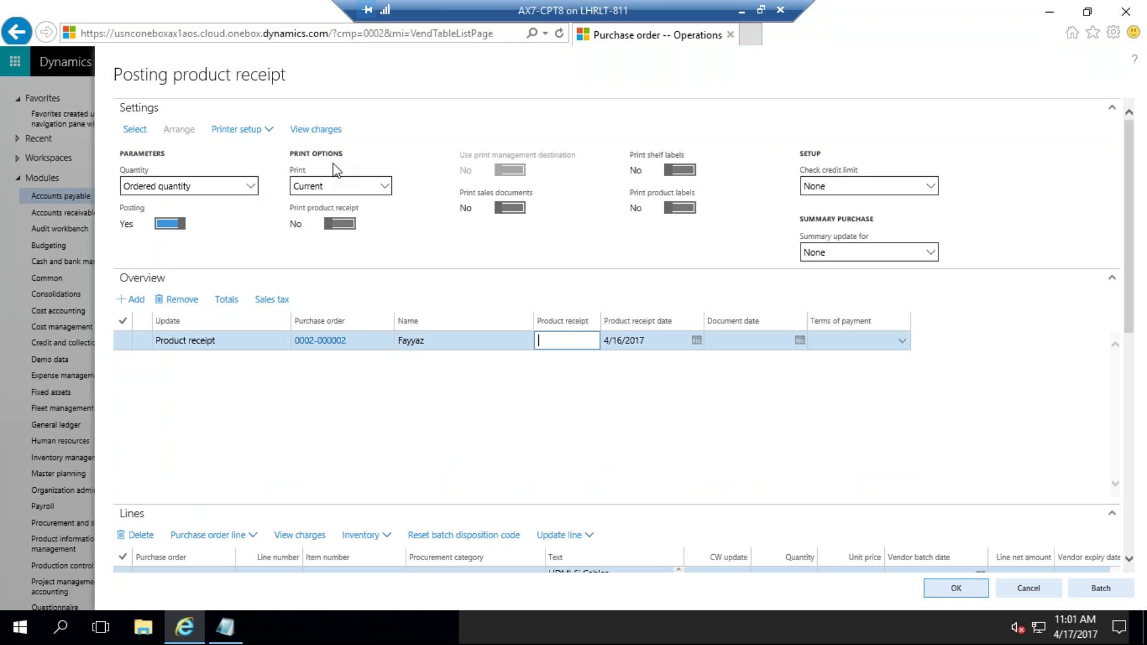
pyautogui.click(559, 345)
pyautogui.write('1')
pyautogui.click(468, 416)
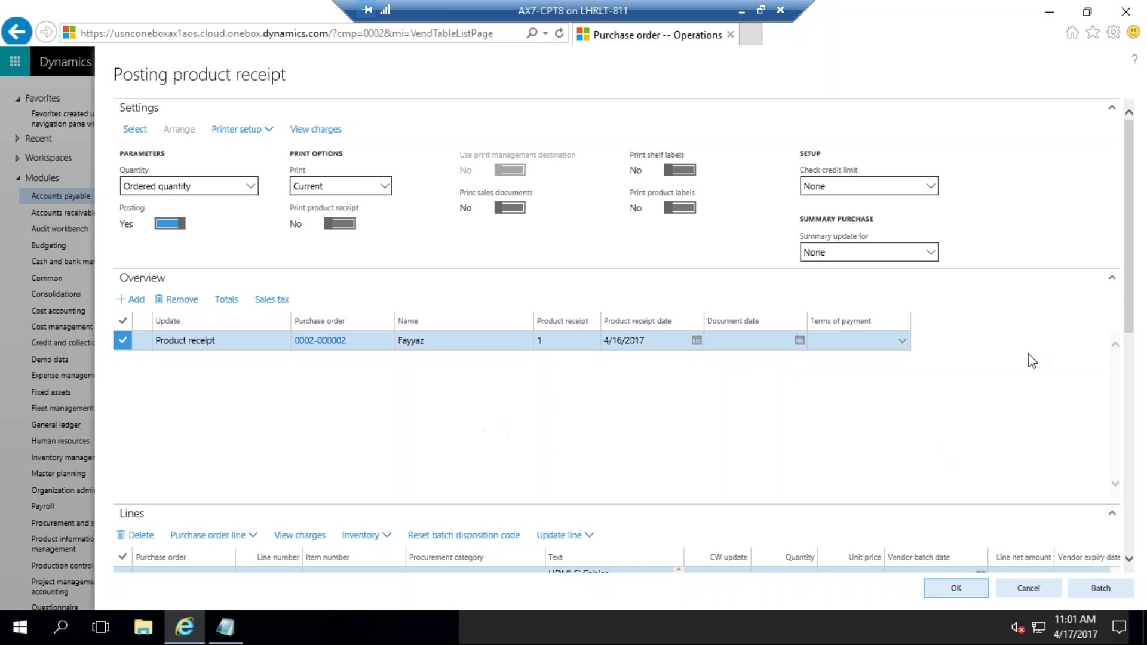
pyautogui.moveTo(1131, 326); pyautogui.dragTo(1132, 373)
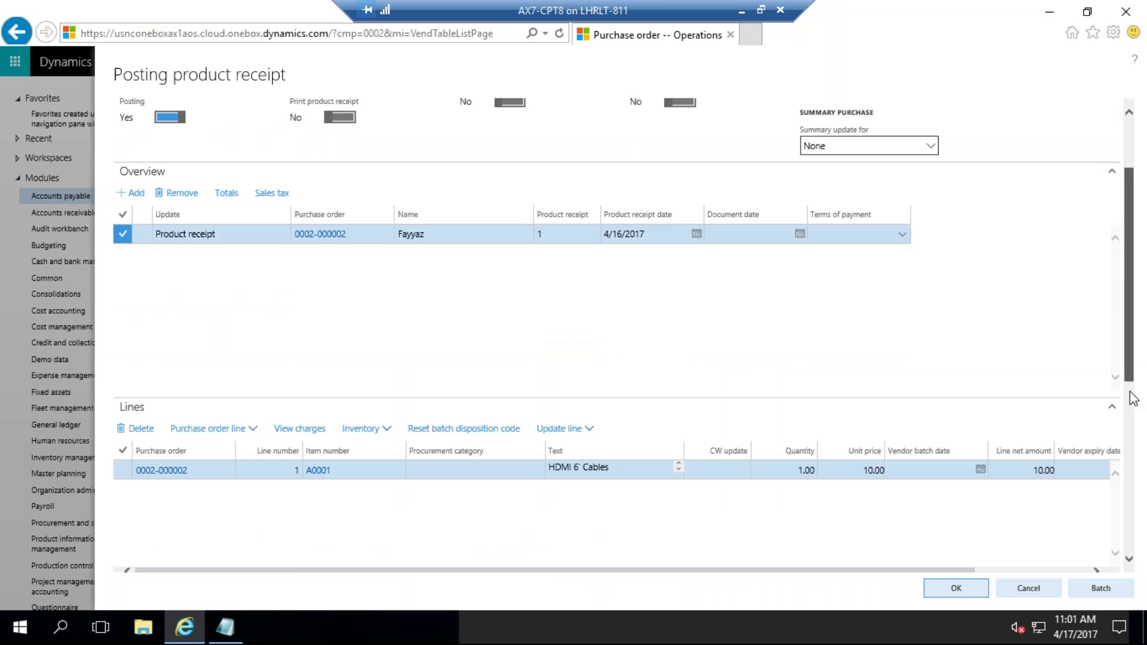
pyautogui.scroll(-3, 1135, 380)
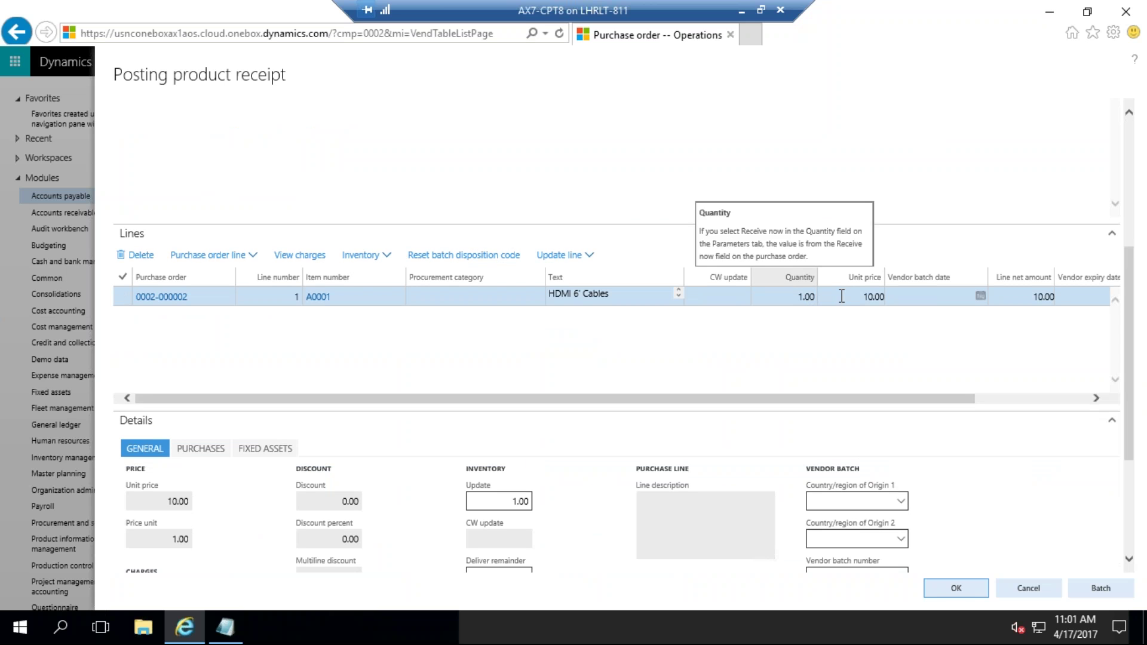
pyautogui.click(947, 588)
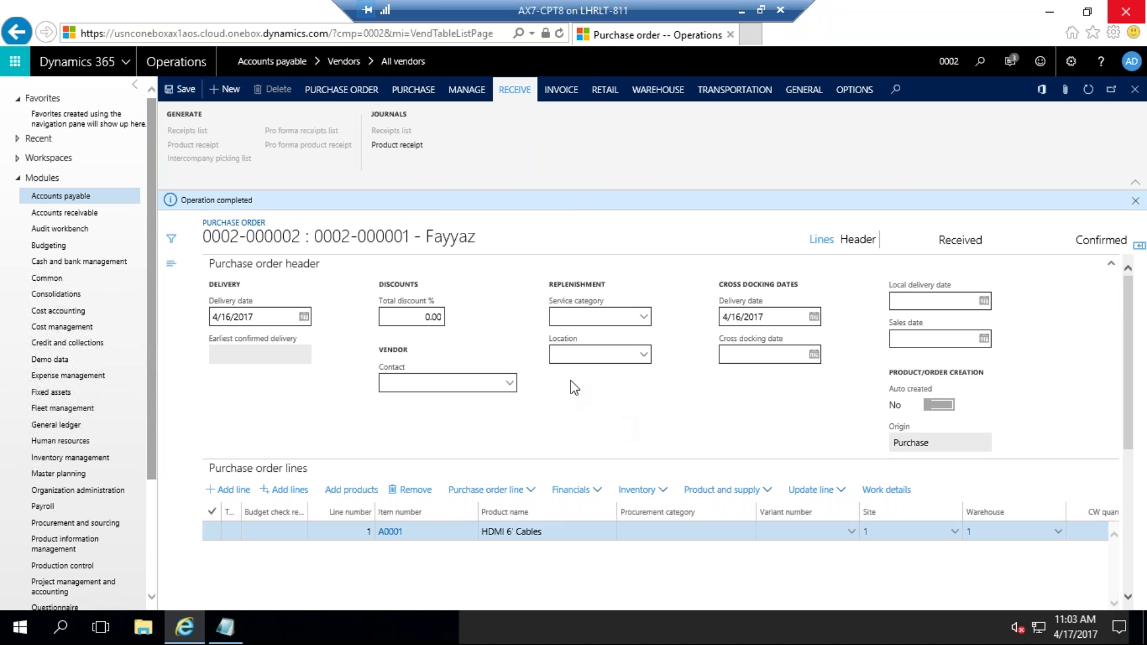
# Step: Open the order's product receipt journal and view the accounting of the posted receipt
pyautogui.click(398, 144)
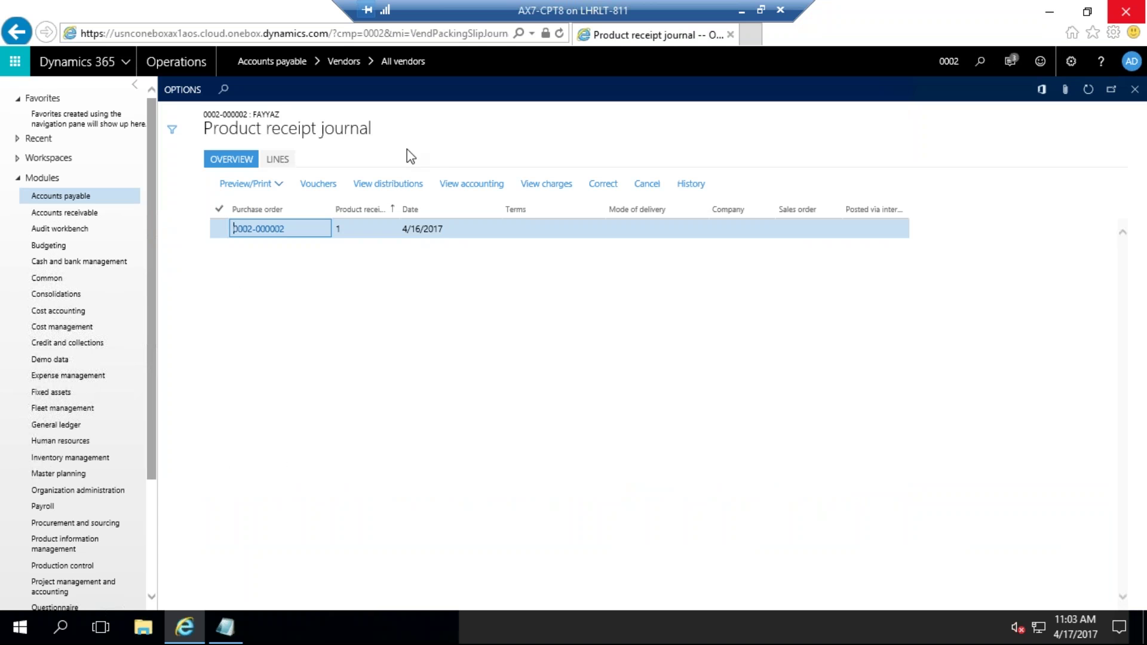
pyautogui.click(466, 187)
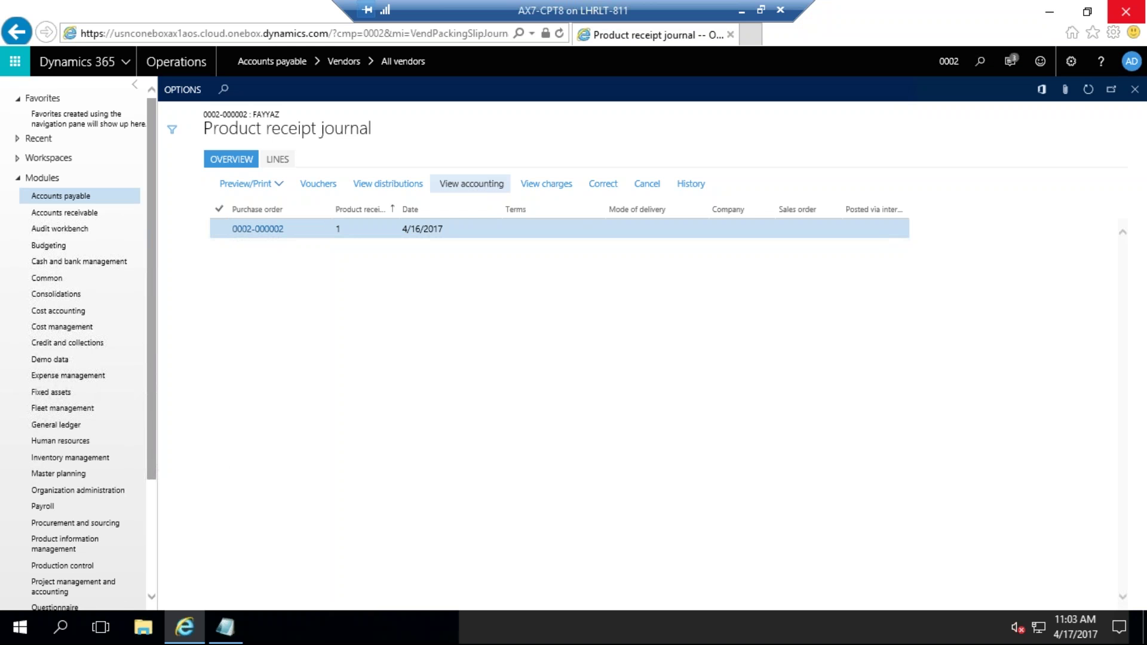